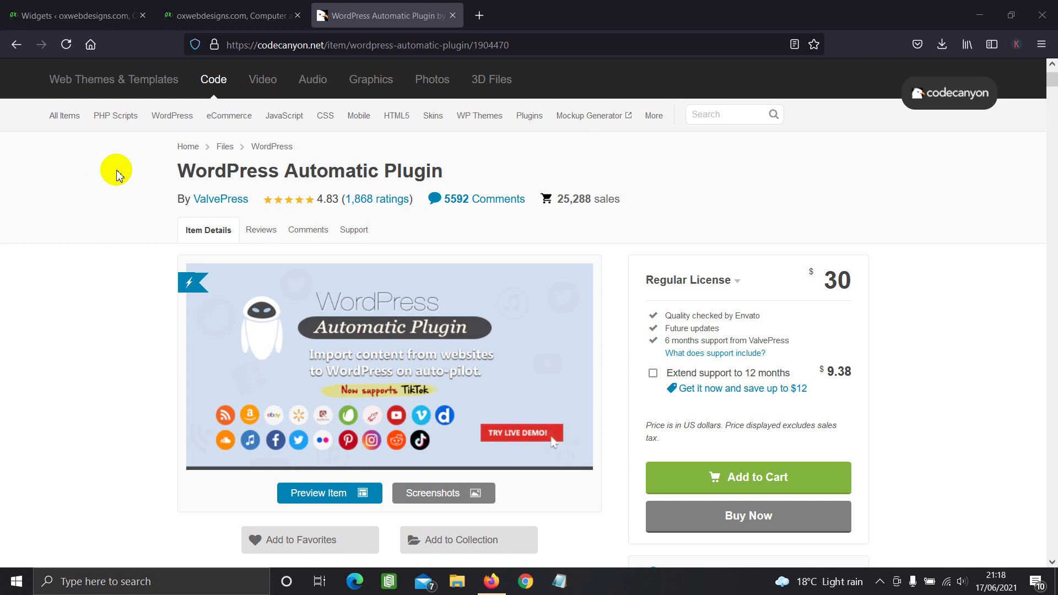
# Step: Open the plugin upload form on the Add Plugins page of the oxwebdesigns.com WordPress admin
pyautogui.click(110, 15)
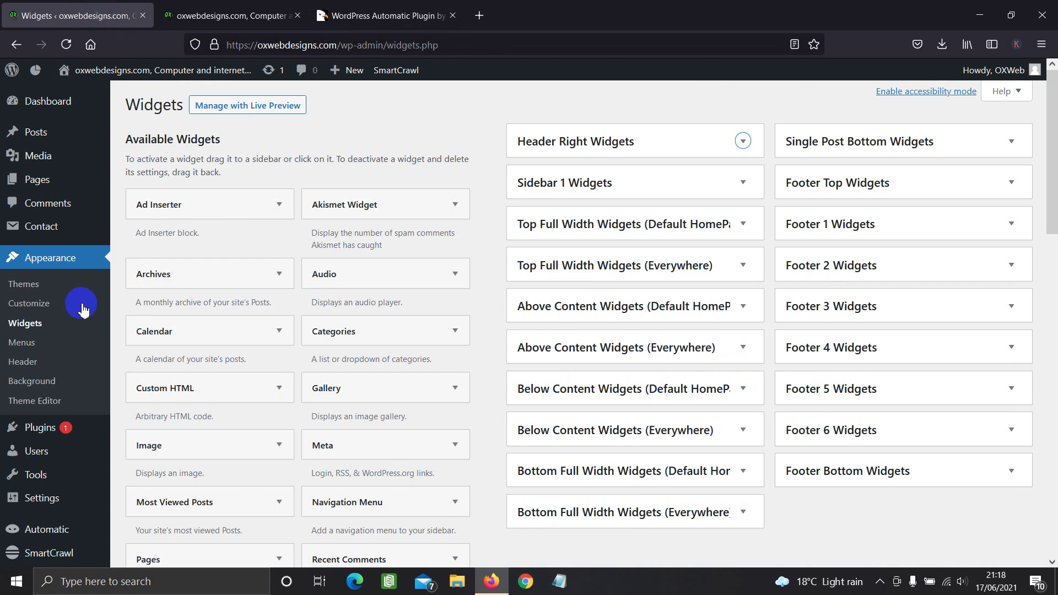
pyautogui.scroll(-1, 59, 156)
pyautogui.scroll(1, 62, 110)
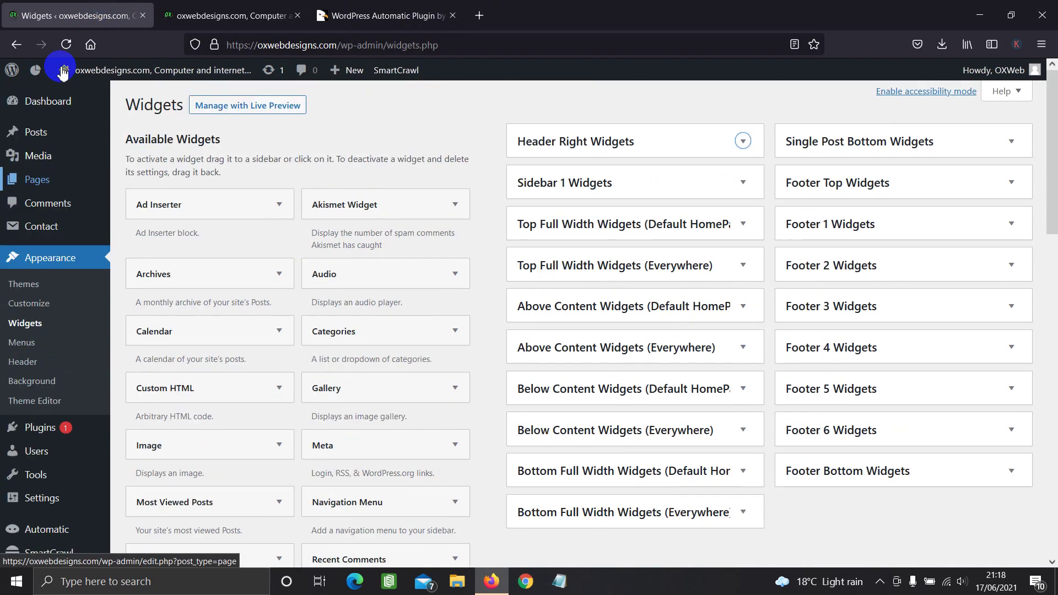
pyautogui.scroll(-1, 60, 364)
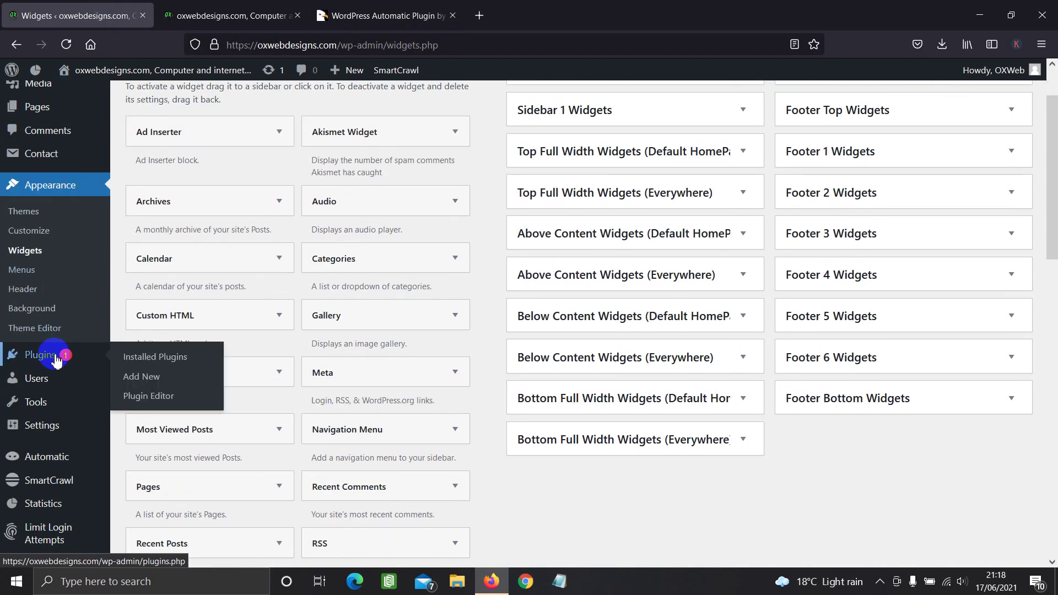
pyautogui.click(57, 359)
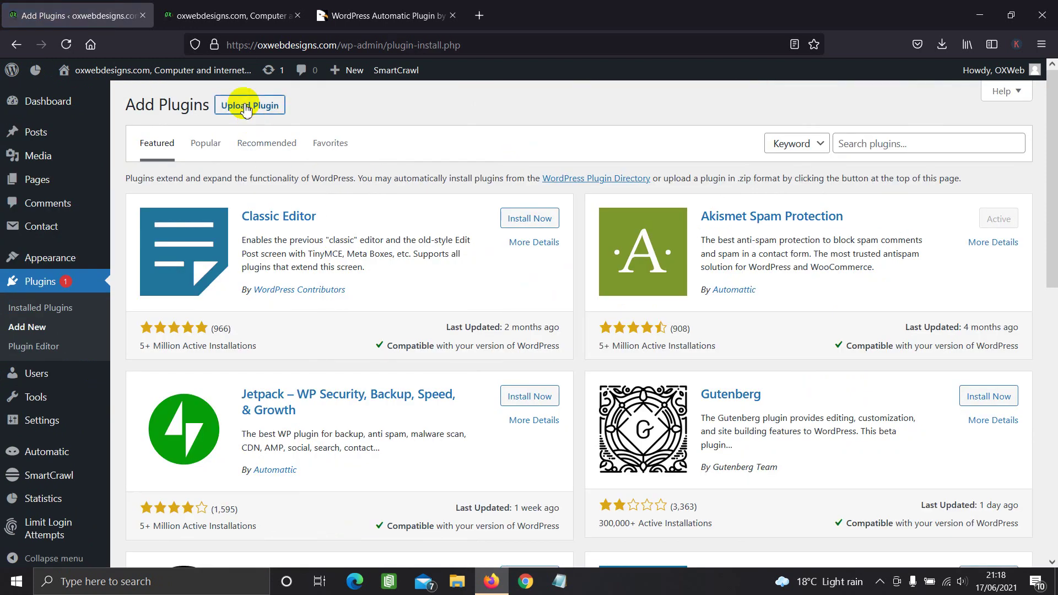
pyautogui.click(264, 105)
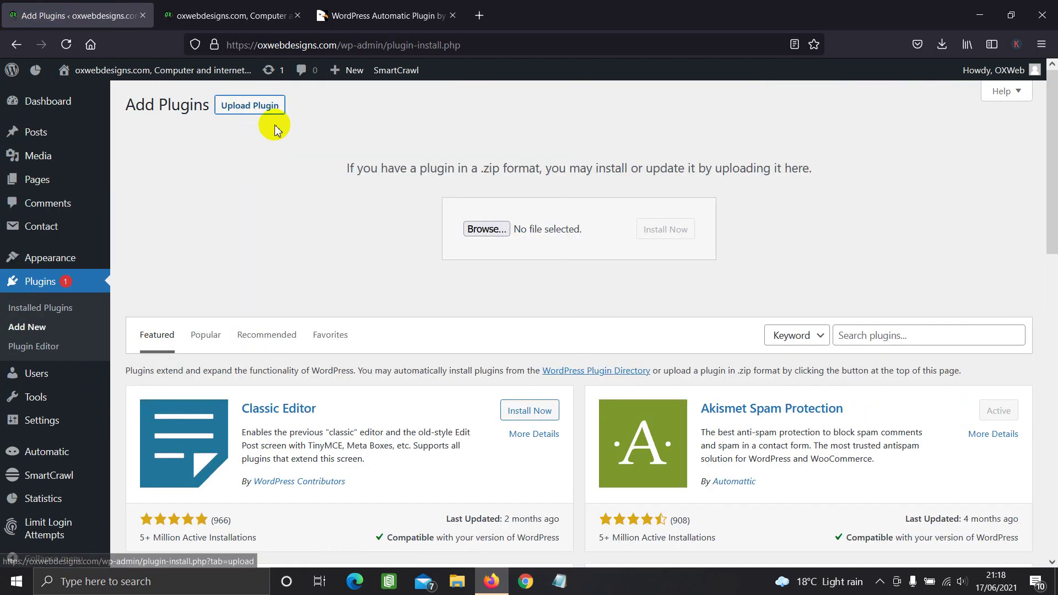
pyautogui.click(475, 230)
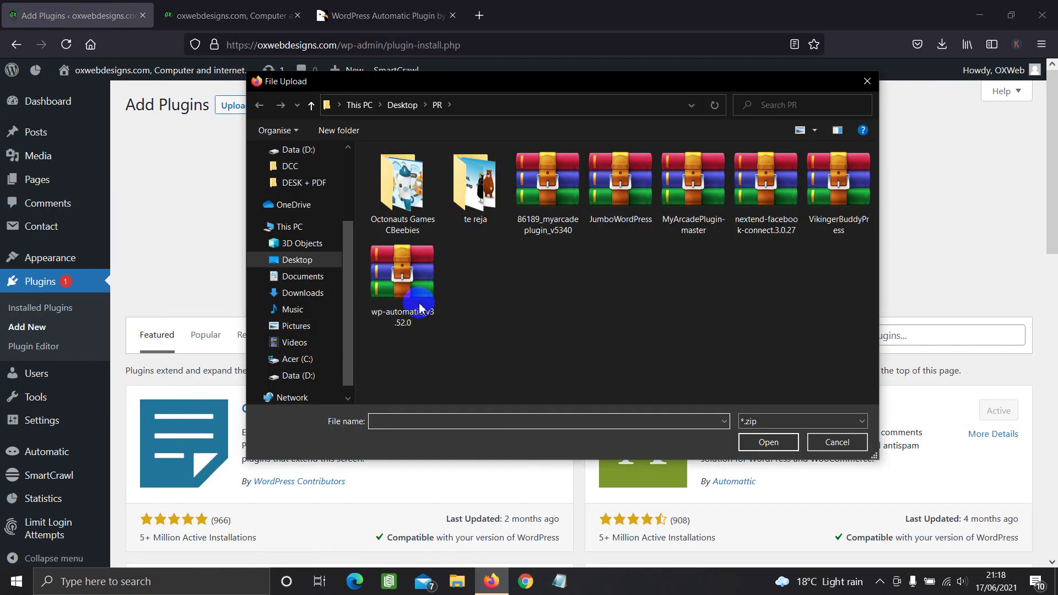
pyautogui.click(410, 315)
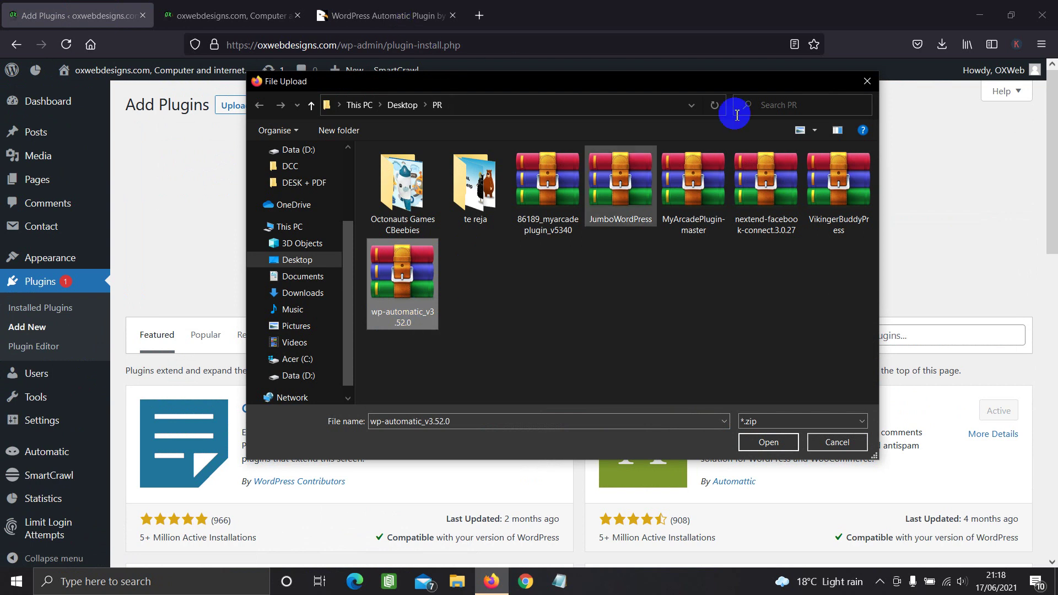
pyautogui.click(867, 81)
# Step: Review the WordPress Automatic Plugin page on CodeCanyon, then view the oxwebdesigns.com home page
pyautogui.click(381, 16)
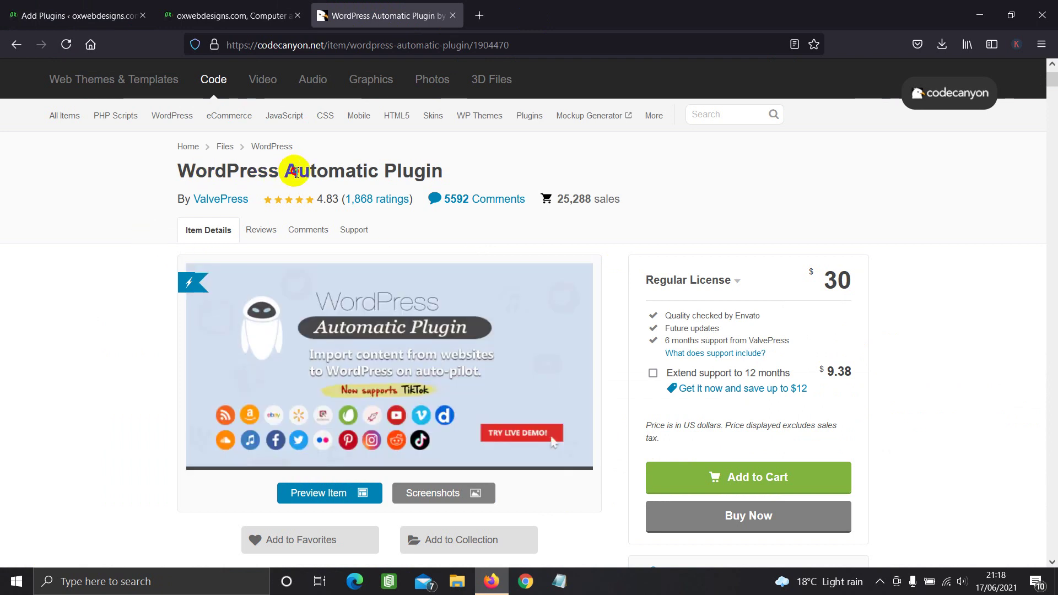
pyautogui.moveTo(287, 170); pyautogui.dragTo(439, 168)
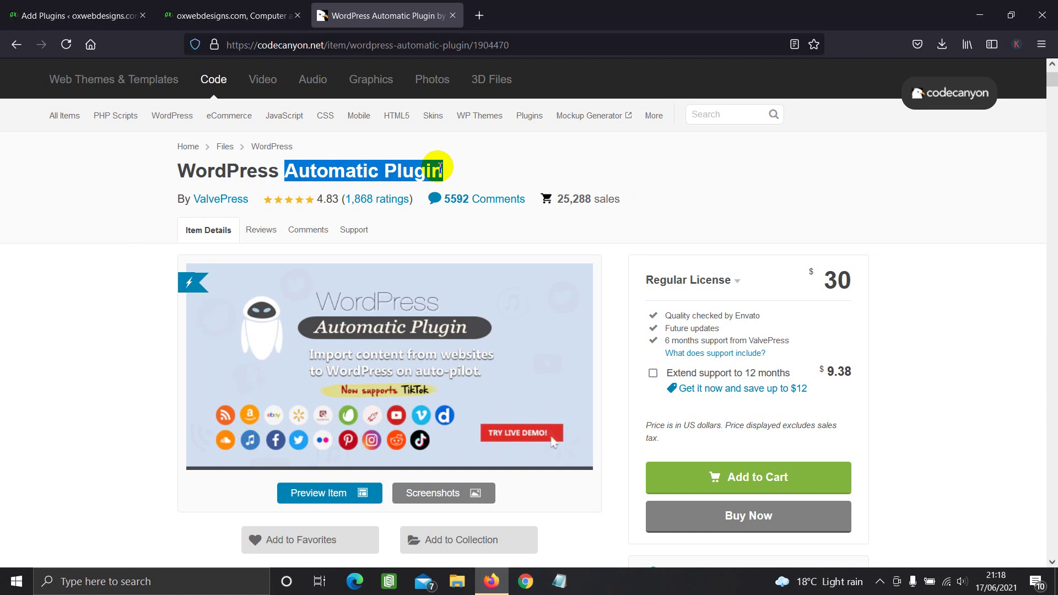
pyautogui.click(447, 166)
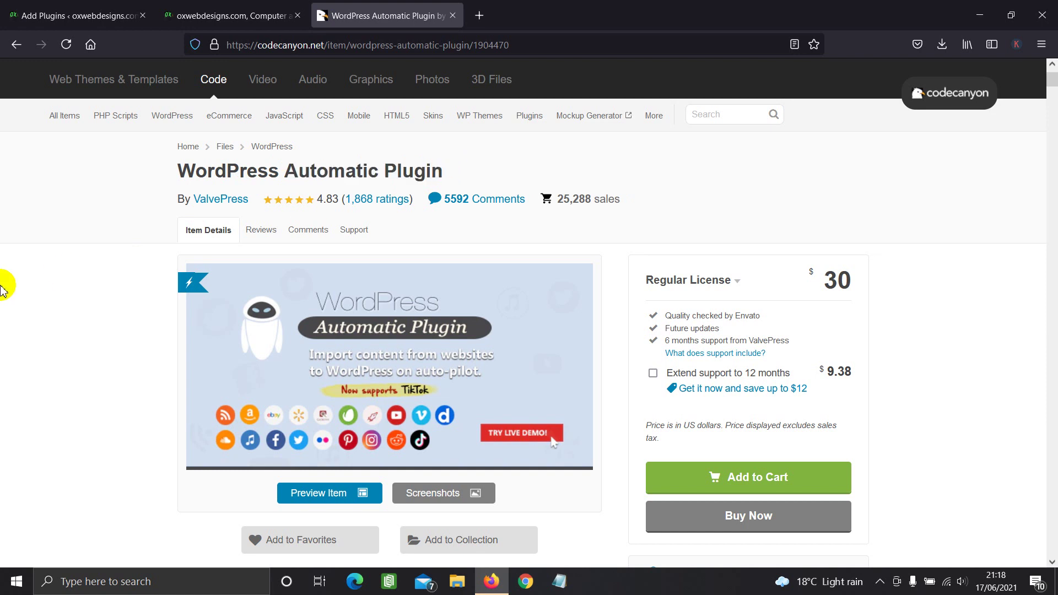
pyautogui.click(230, 15)
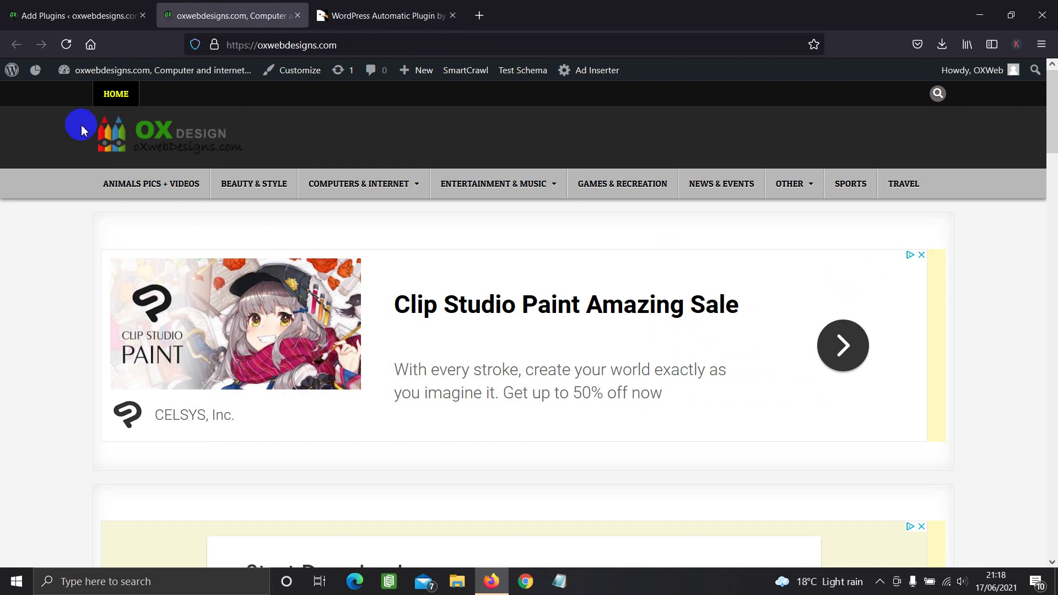
# Step: Return to the plugin upload form and choose wp-automatic_v3.52.0.zip as the file to upload
pyautogui.click(88, 16)
pyautogui.click(487, 229)
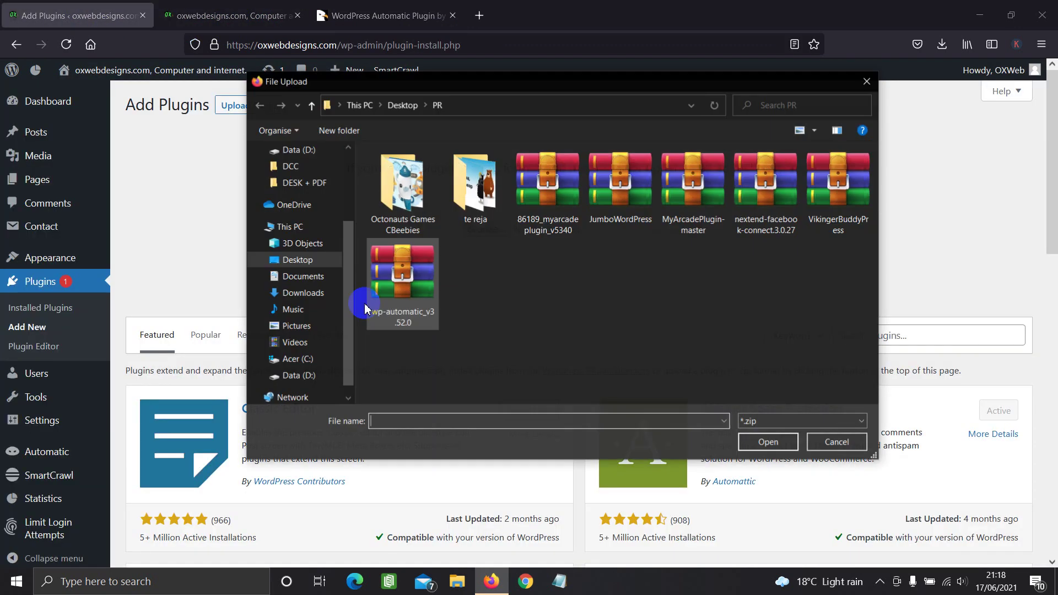
pyautogui.doubleClick(385, 287)
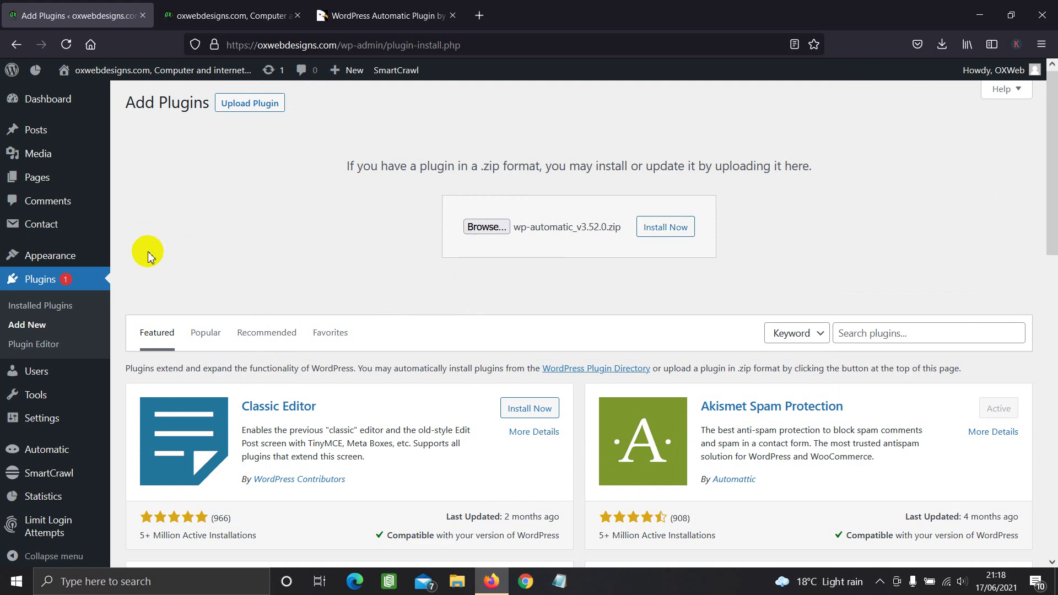
# Step: Open the general settings page of the Automatic plugin
pyautogui.scroll(-4, 147, 253)
pyautogui.moveTo(49, 414)
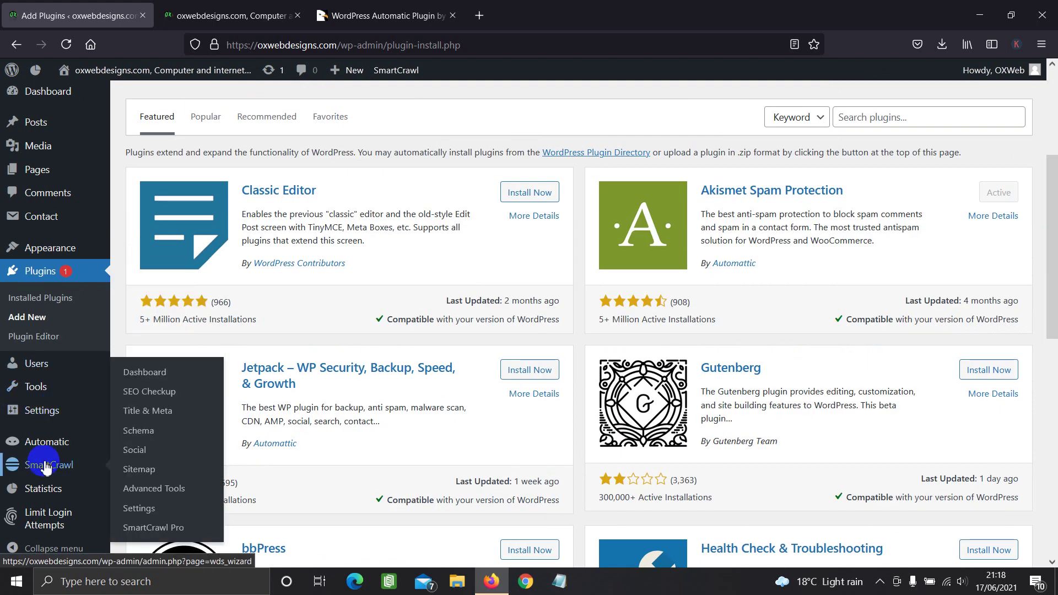
pyautogui.moveTo(55, 446)
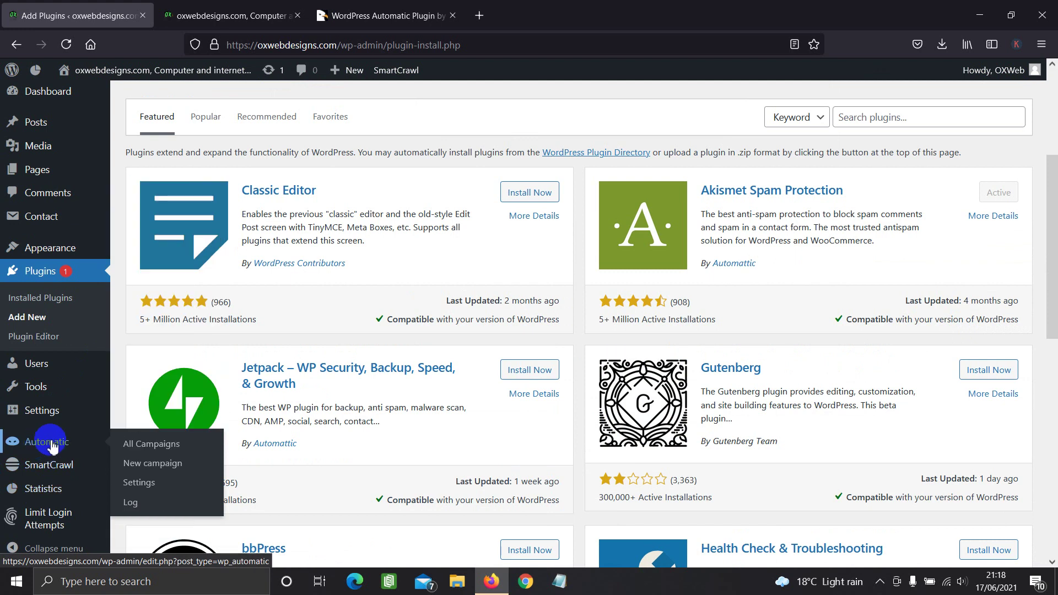
pyautogui.click(142, 485)
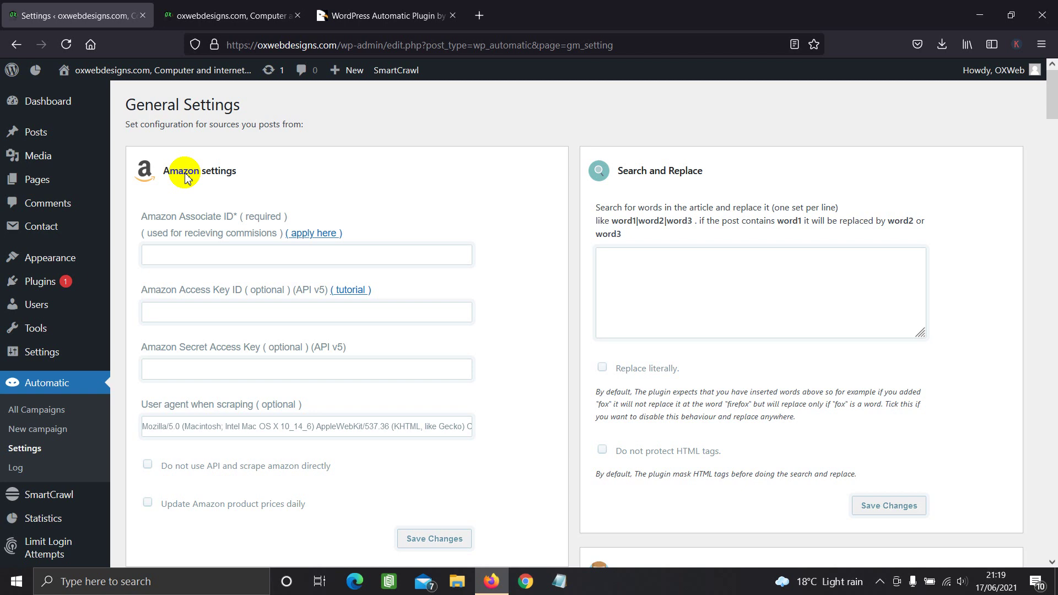
# Step: Examine the Amazon, Clickbank, Ezinearticles and The Best Spinner sections of the Automatic plugin's general settings
pyautogui.moveTo(66, 229)
pyautogui.click(140, 241)
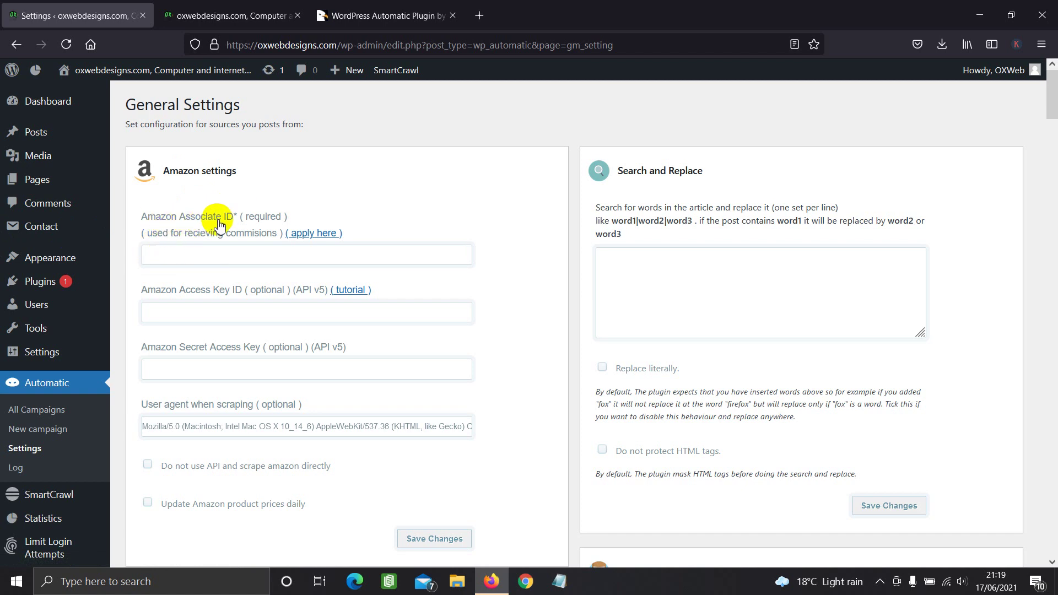
pyautogui.click(193, 258)
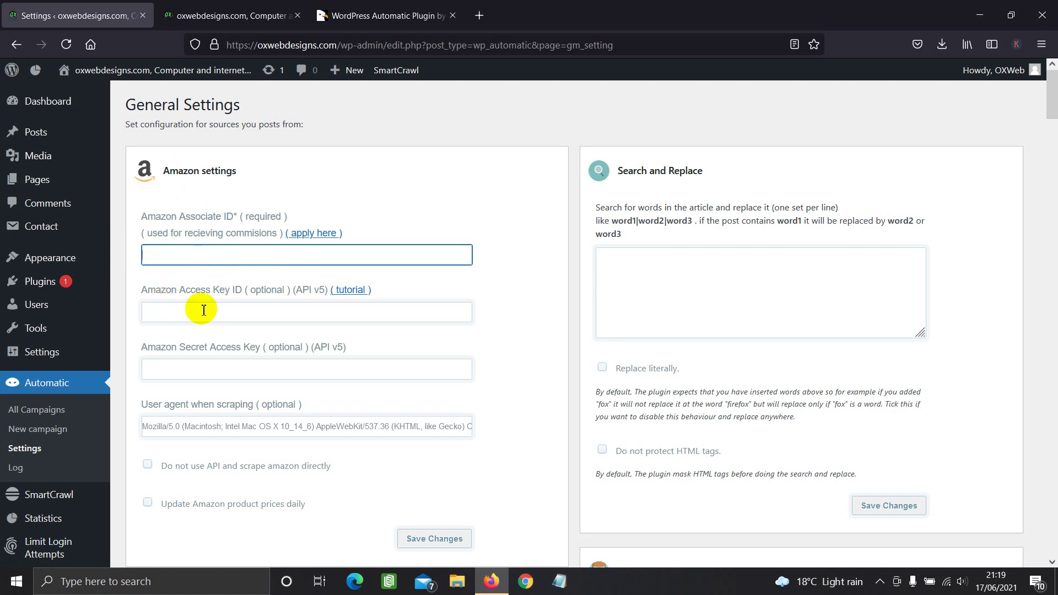
pyautogui.scroll(-2, 203, 310)
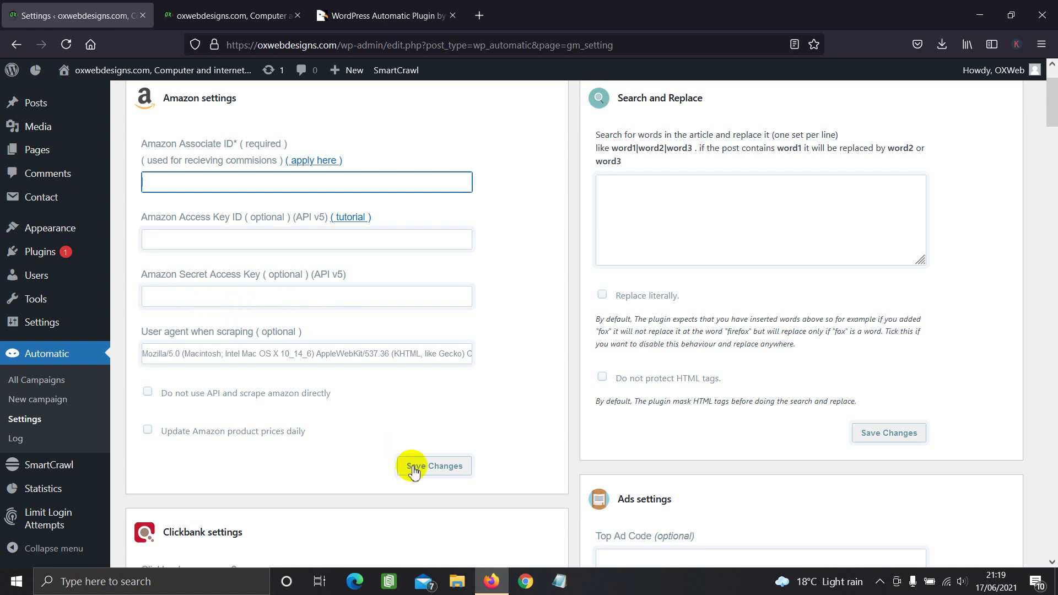
pyautogui.scroll(-5, 236, 406)
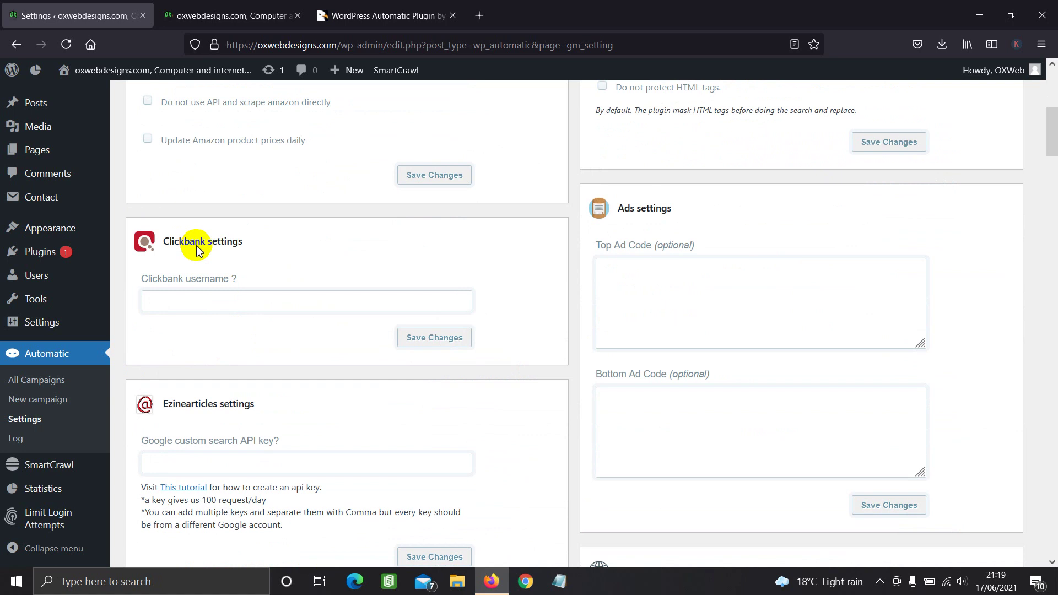
pyautogui.click(149, 301)
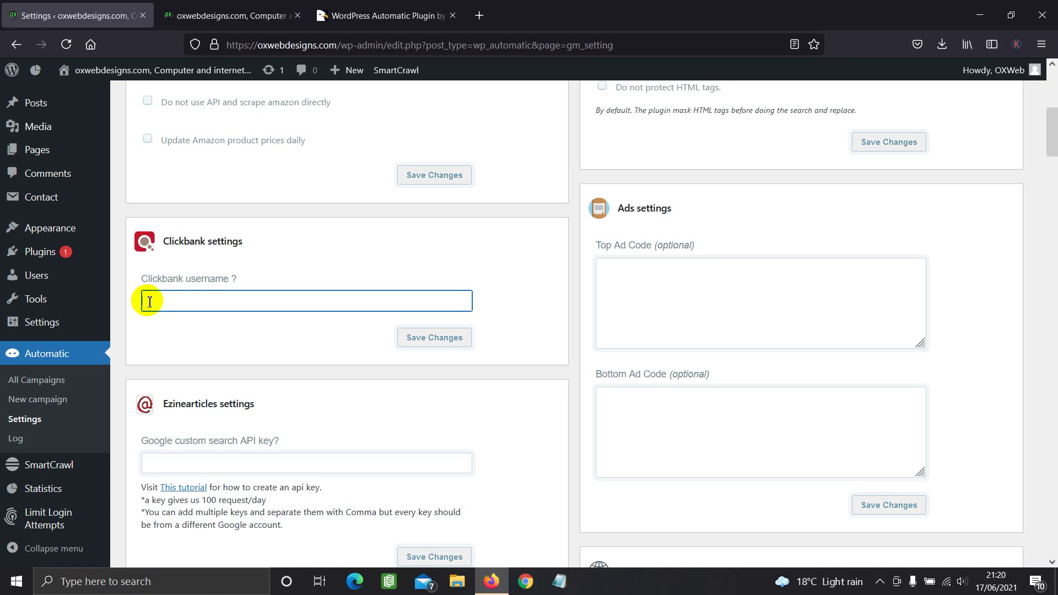
pyautogui.scroll(-3, 149, 300)
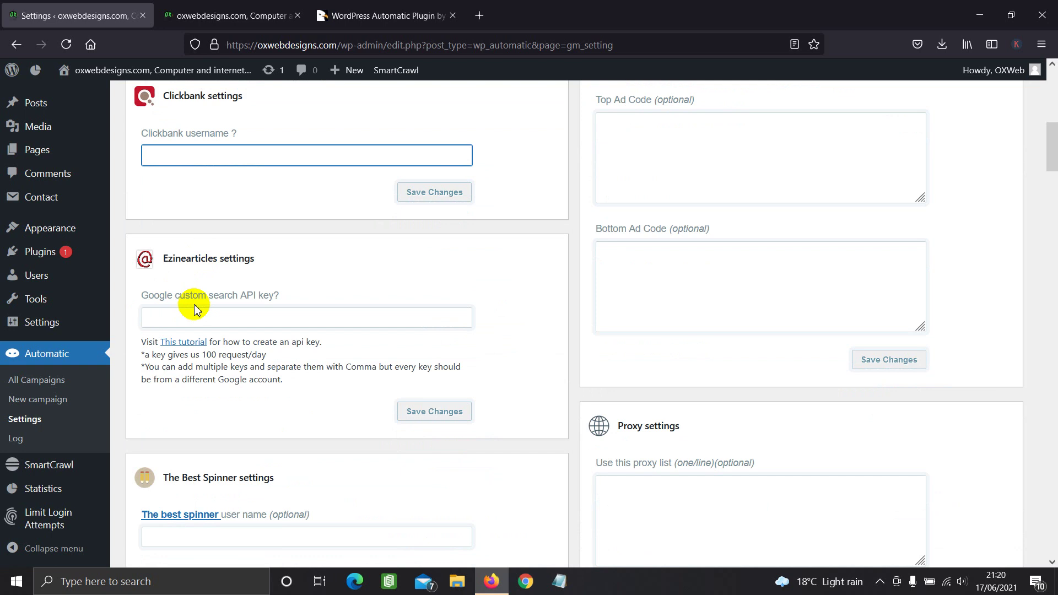
pyautogui.scroll(-2, 196, 310)
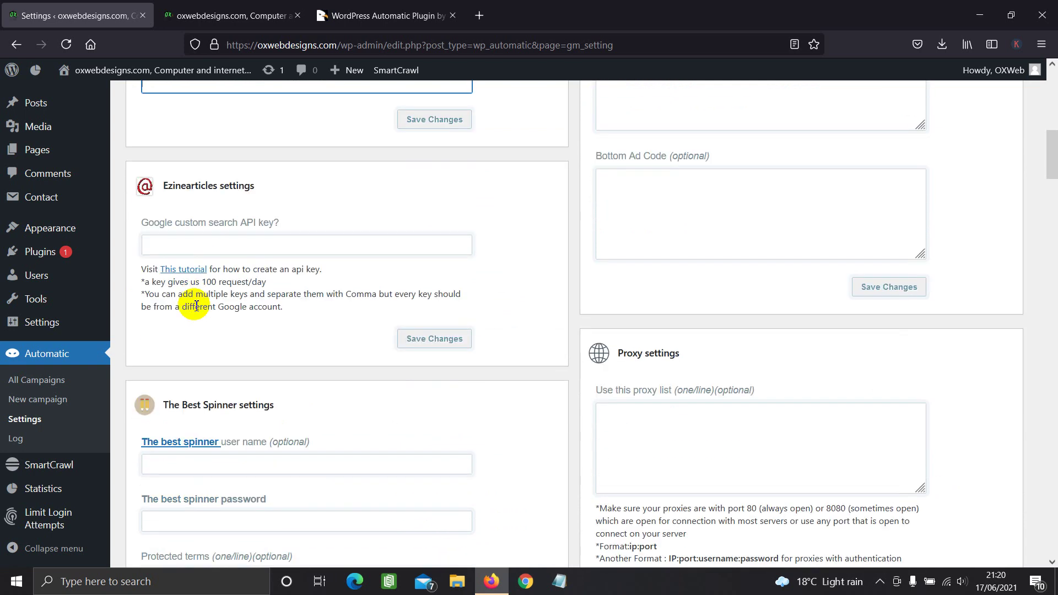
pyautogui.scroll(-3, 196, 307)
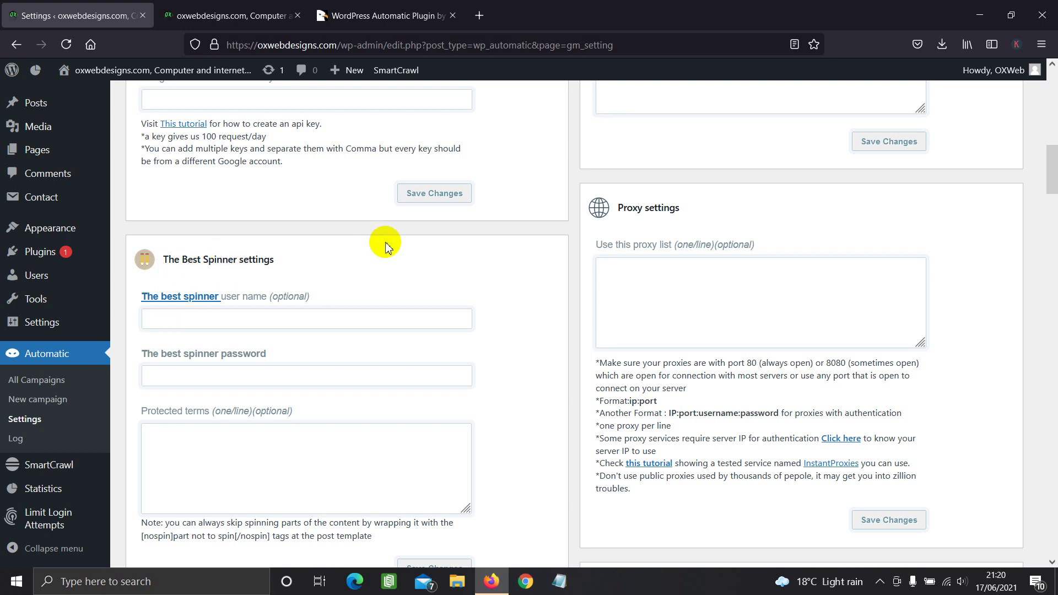
pyautogui.scroll(-5, 199, 270)
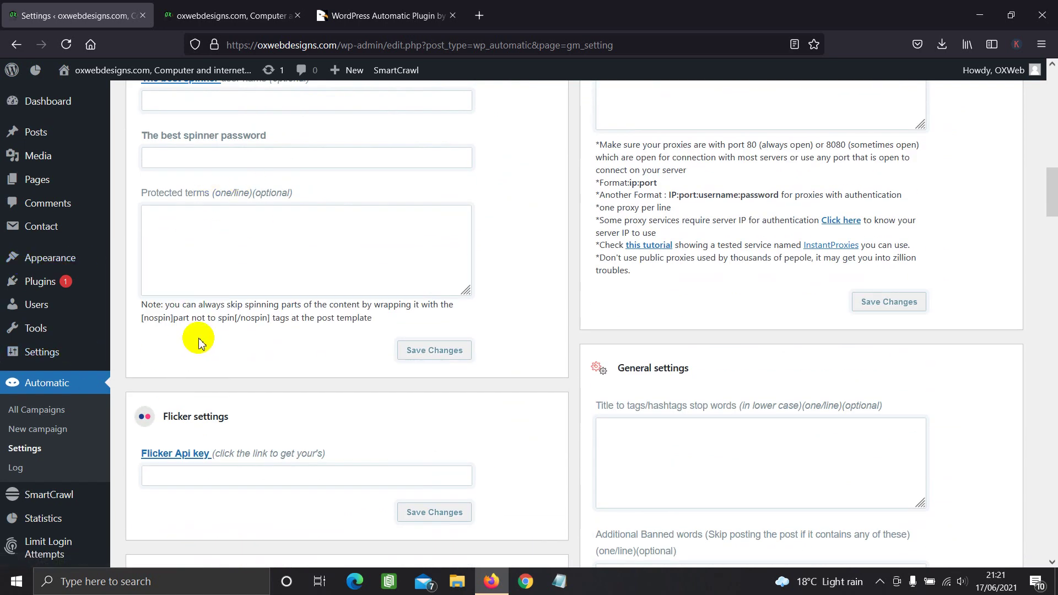
pyautogui.click(87, 367)
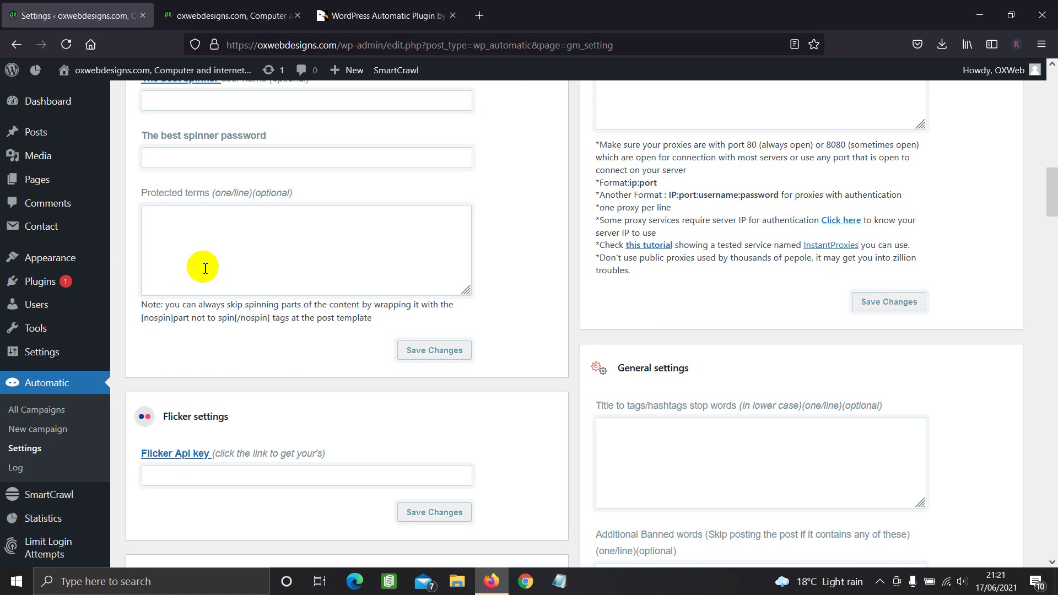
# Step: Examine the Flicker, eBay, Instagram, Youtube, Vimeo, Itunes and Envato sections of the Automatic plugin's general settings
pyautogui.scroll(-4, 205, 268)
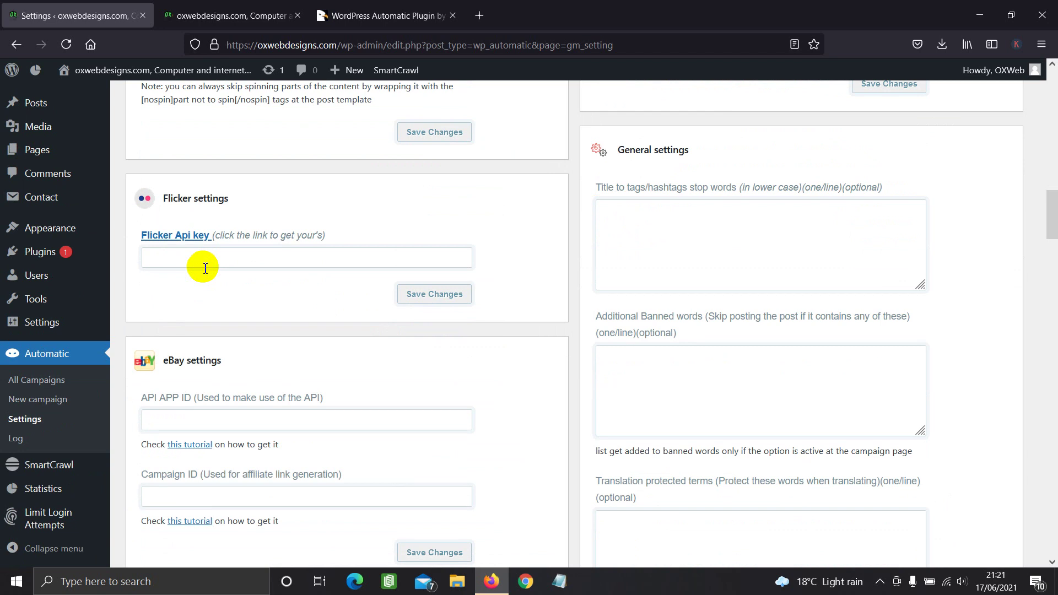
pyautogui.click(194, 257)
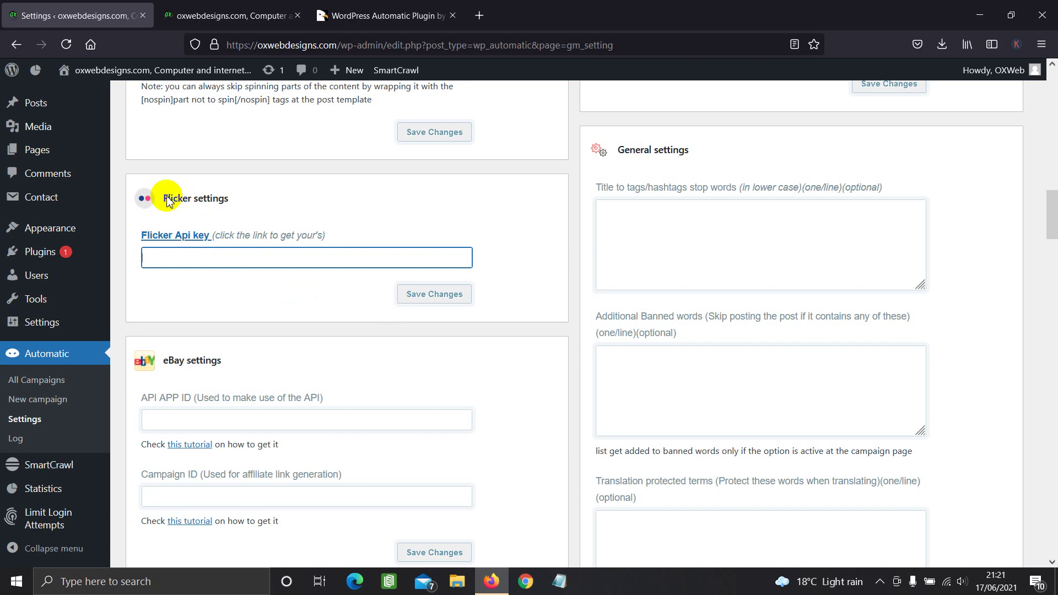
pyautogui.scroll(-3, 166, 220)
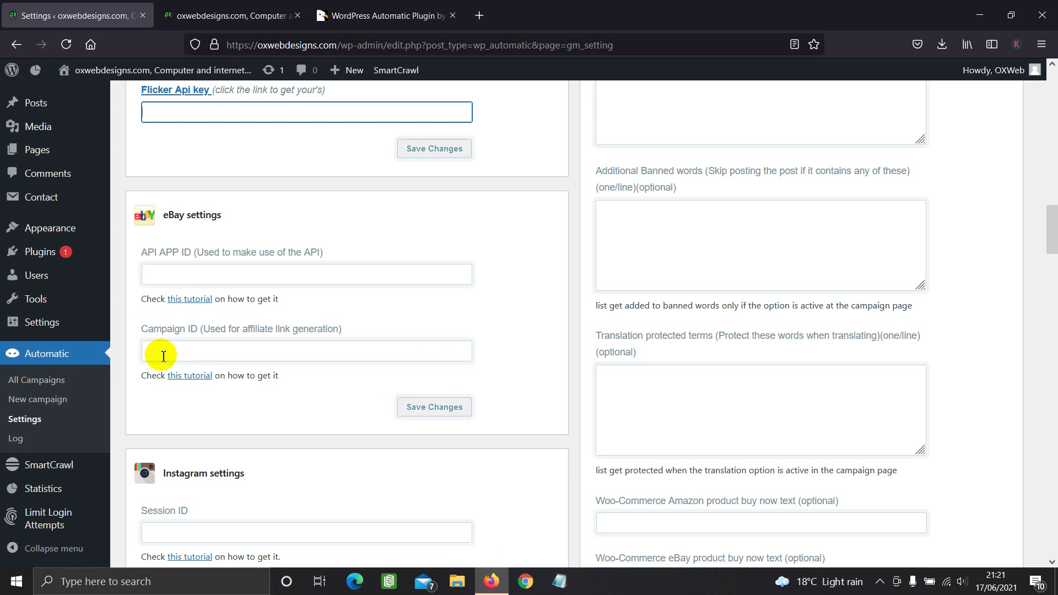
pyautogui.scroll(-4, 161, 355)
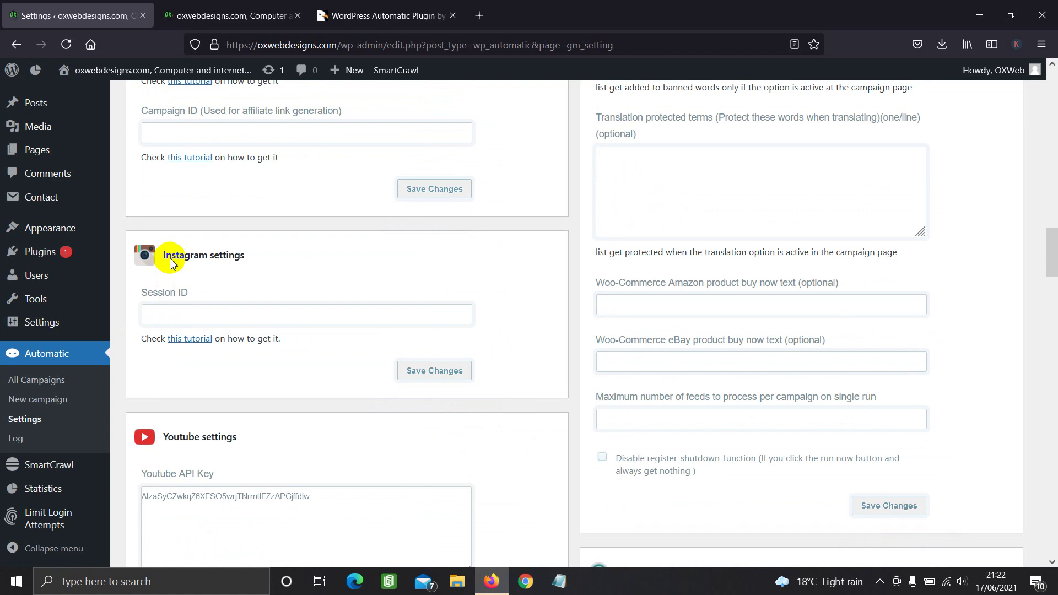
pyautogui.click(158, 312)
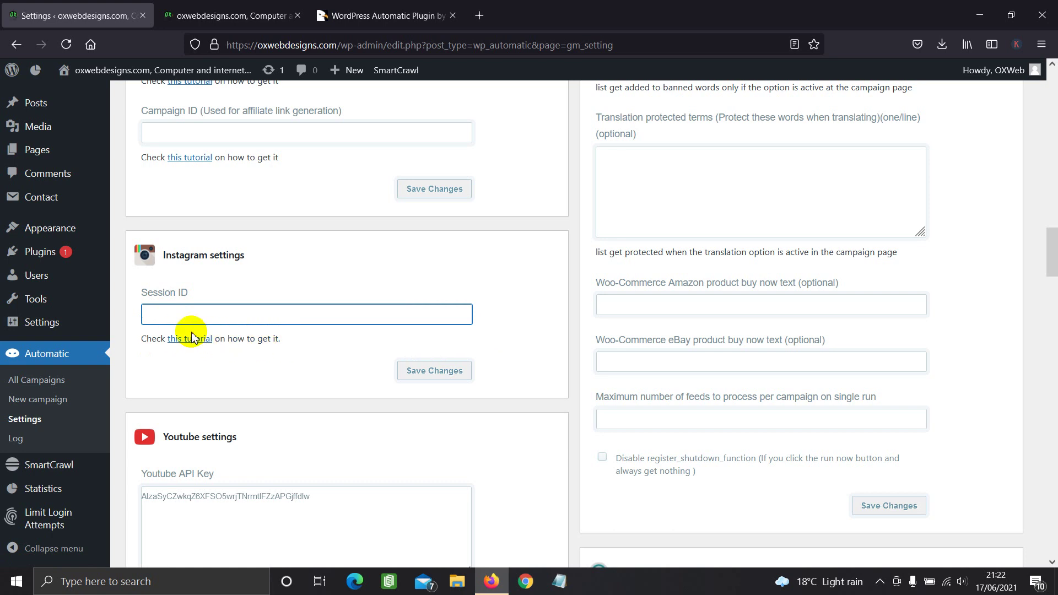
pyautogui.scroll(-4, 190, 338)
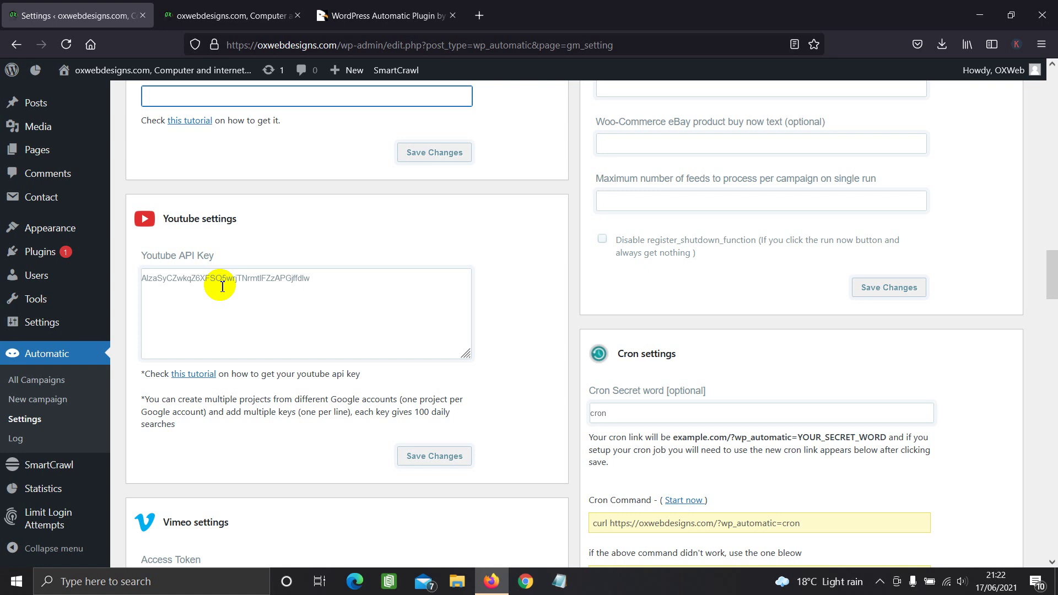
pyautogui.scroll(-4, 222, 286)
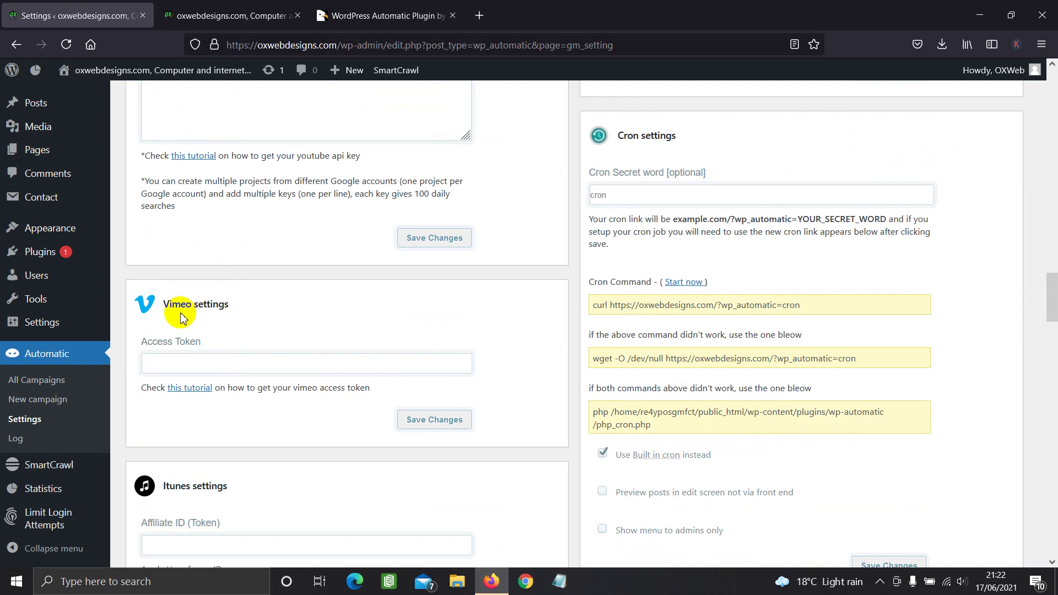
pyautogui.scroll(-3, 179, 317)
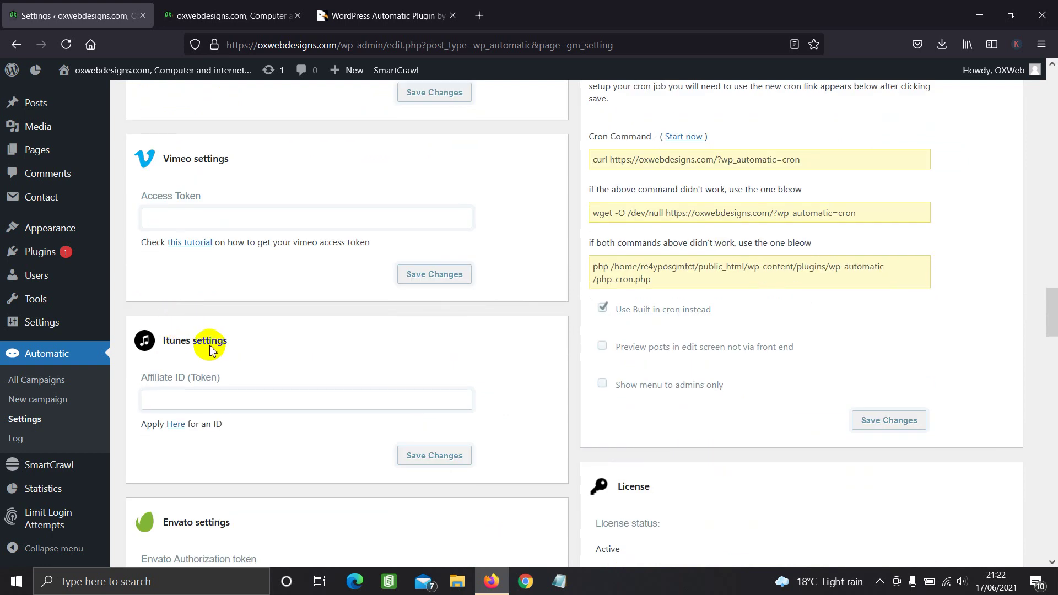
pyautogui.scroll(-4, 210, 344)
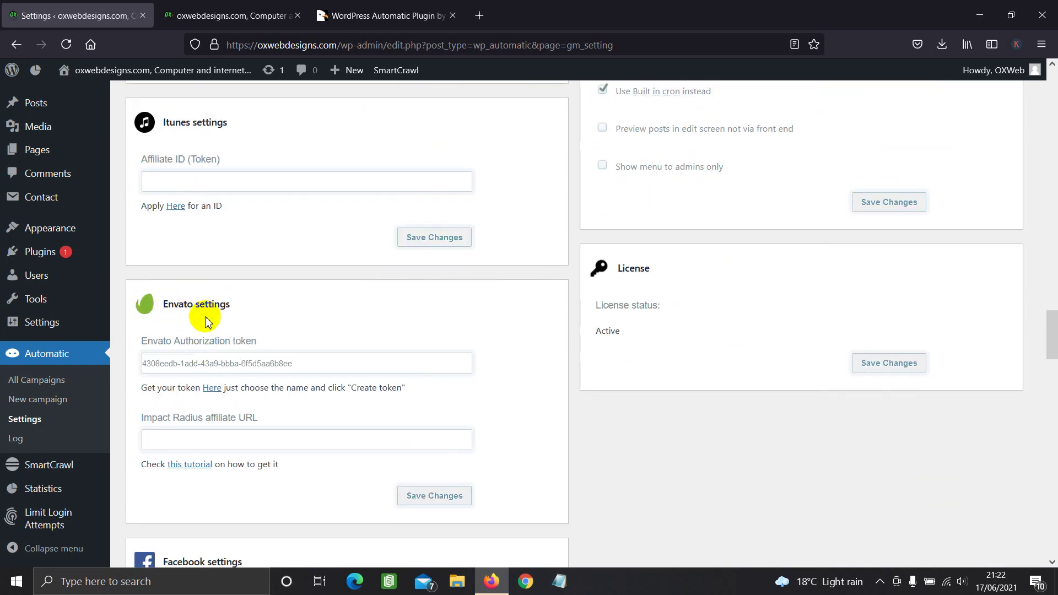
pyautogui.scroll(-3, 217, 361)
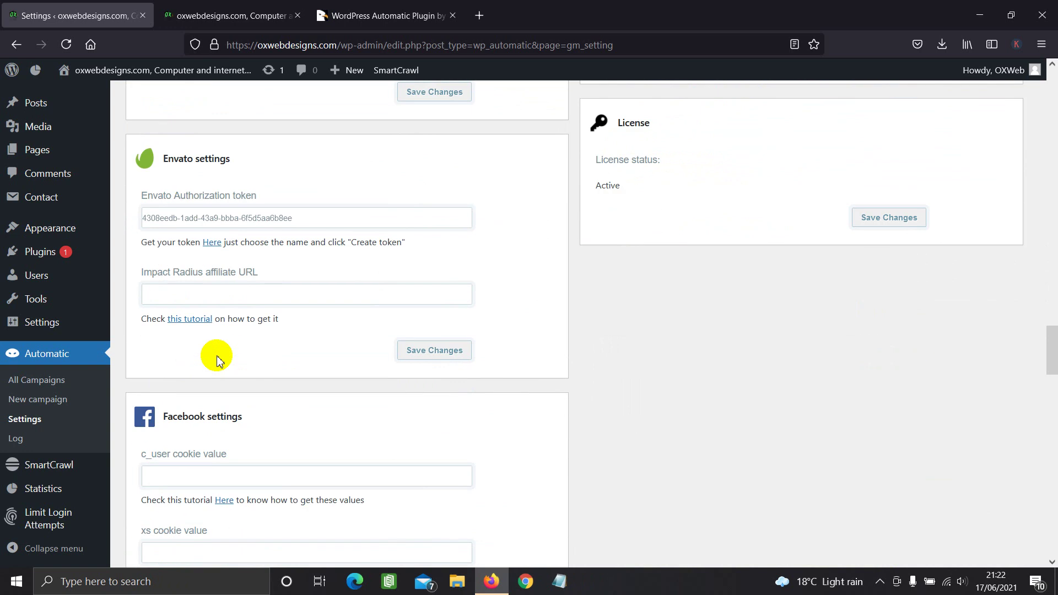
# Step: Examine the Facebook, Twitter, Walmart, Careerjet, Microsoft Translator, Yandex Translator and Deepl PRO API sections of the plugin's settings
pyautogui.scroll(-3, 202, 349)
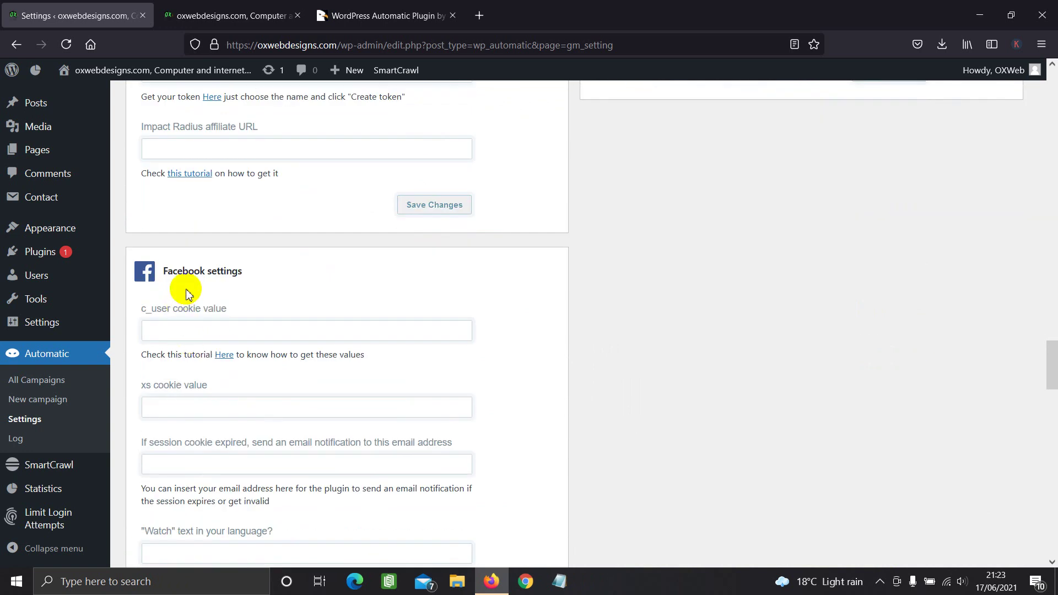
pyautogui.scroll(-2, 185, 295)
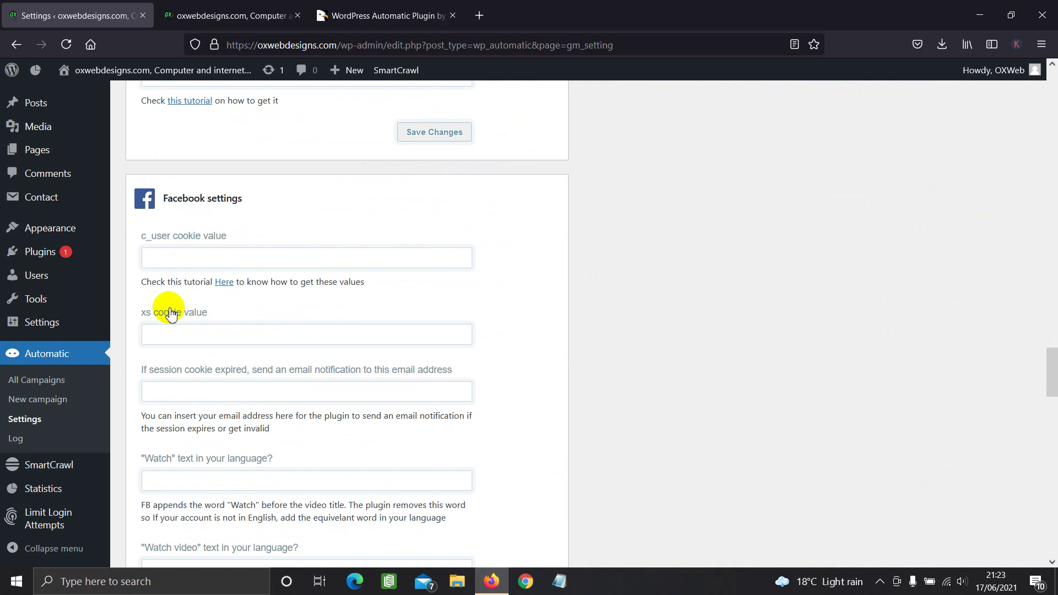
pyautogui.scroll(-8, 208, 371)
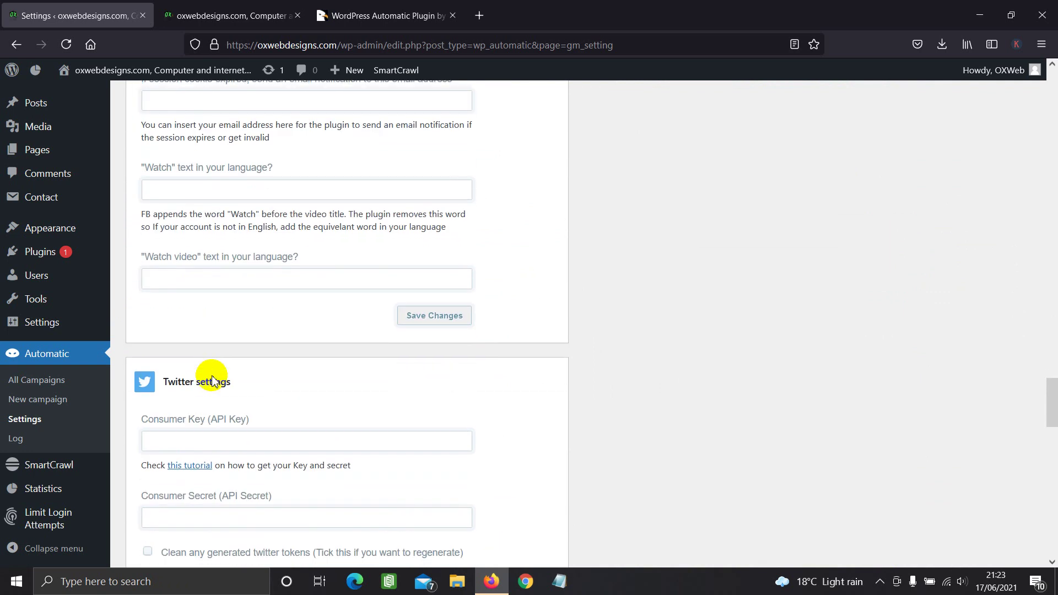
pyautogui.scroll(-6, 220, 361)
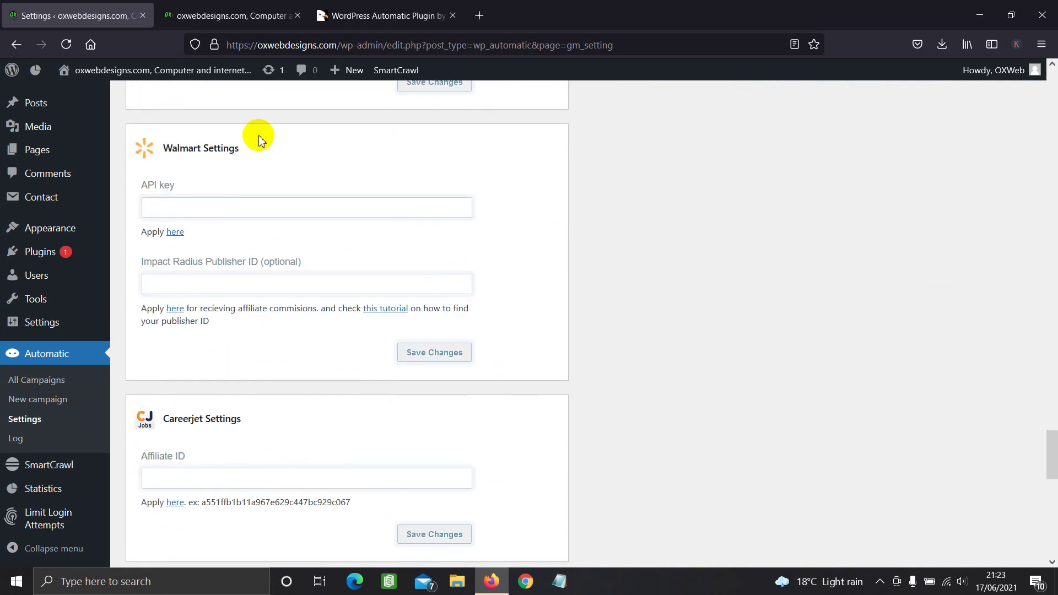
pyautogui.scroll(-1, 177, 370)
pyautogui.scroll(-3, 206, 349)
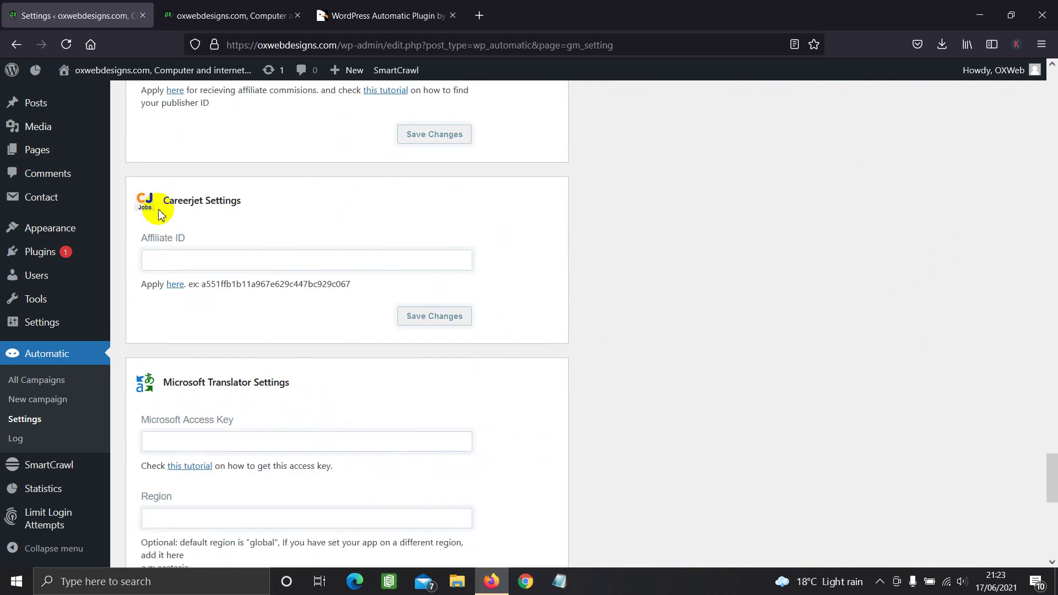
pyautogui.scroll(-1, 148, 292)
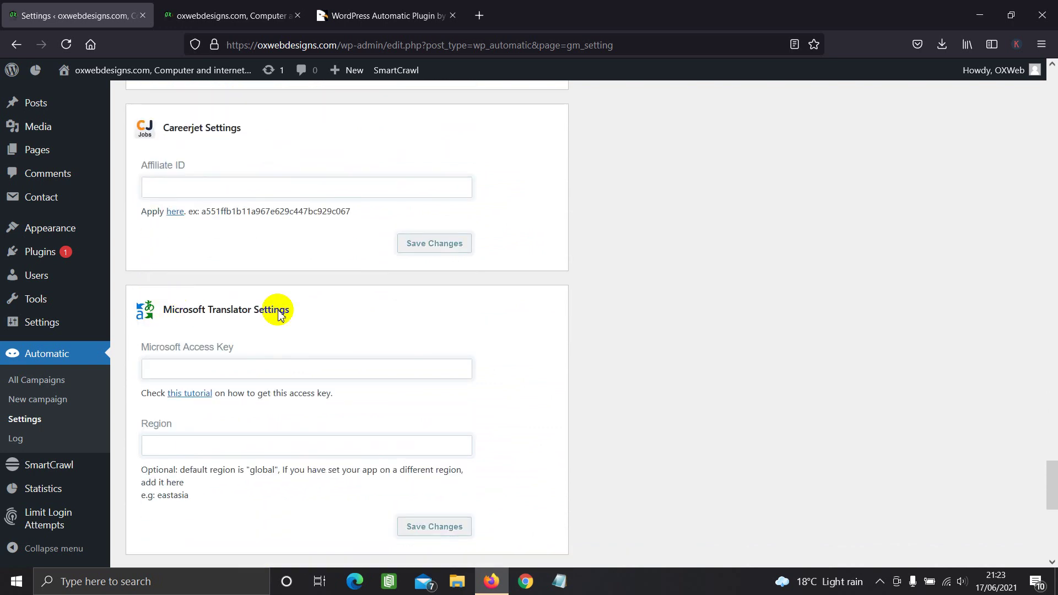
pyautogui.scroll(-5, 287, 321)
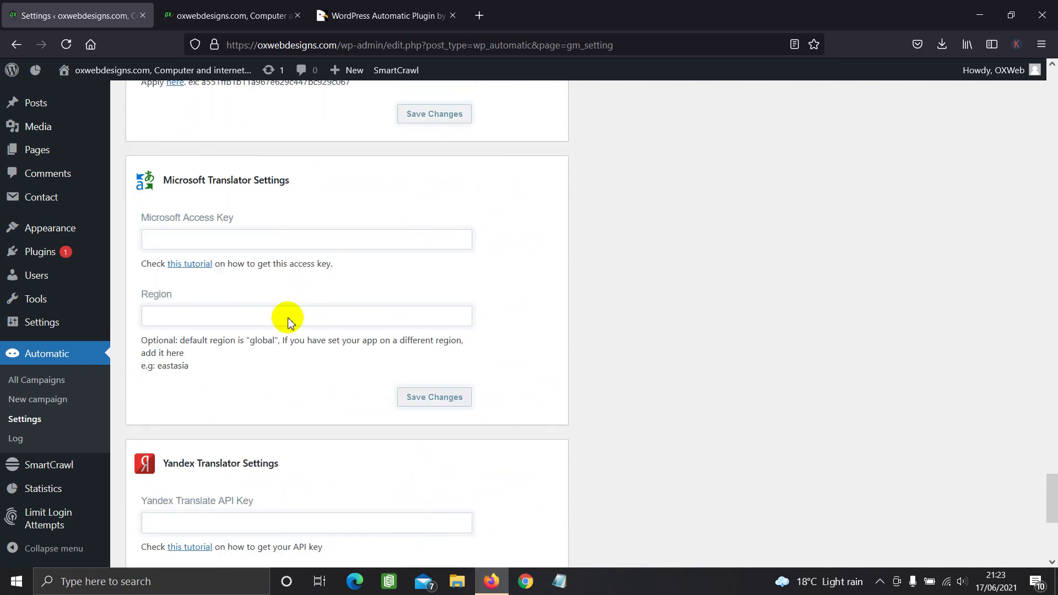
pyautogui.scroll(-3, 287, 323)
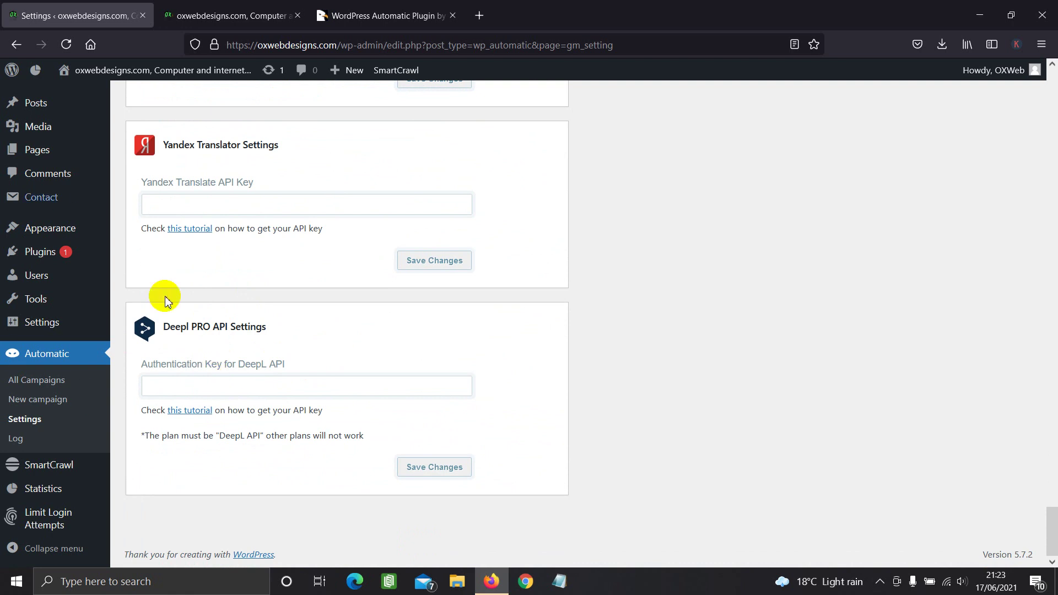
# Step: Start a new campaign in the Automatic plugin and title it "funny"
pyautogui.click(8, 384)
pyautogui.click(57, 400)
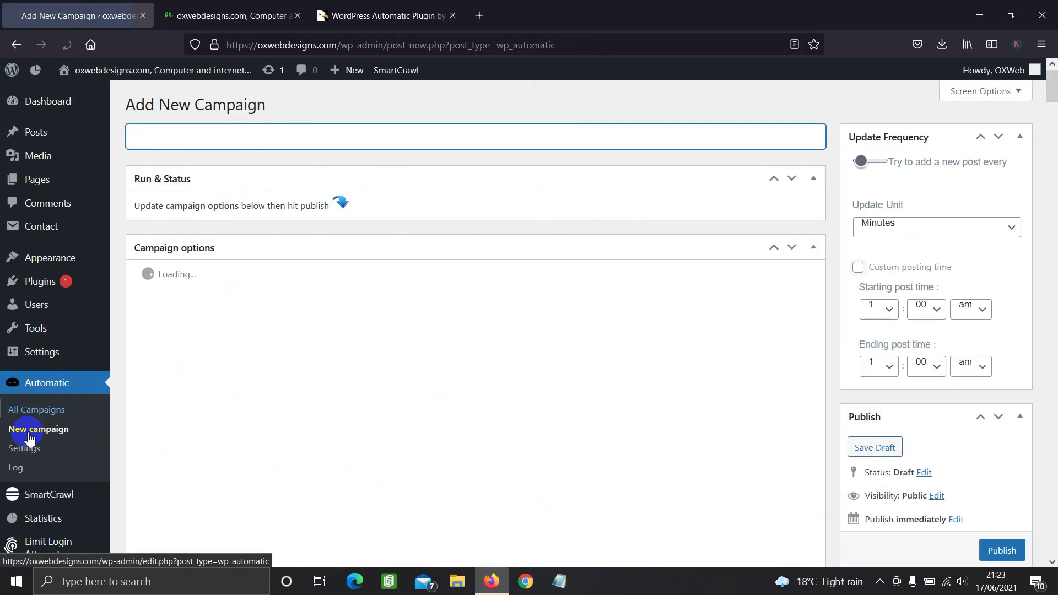
pyautogui.click(26, 435)
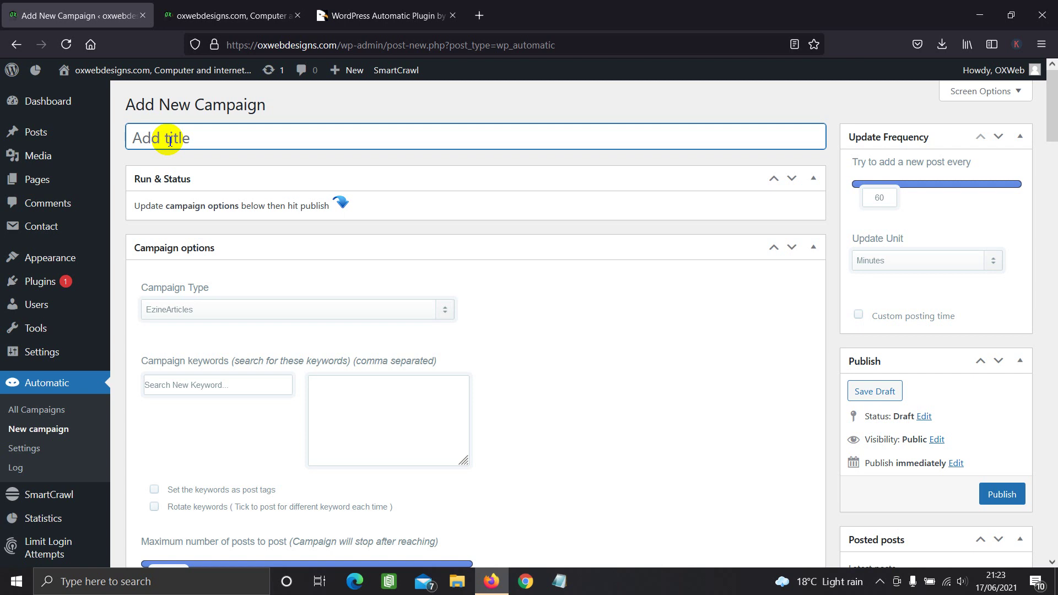
pyautogui.write('funny')
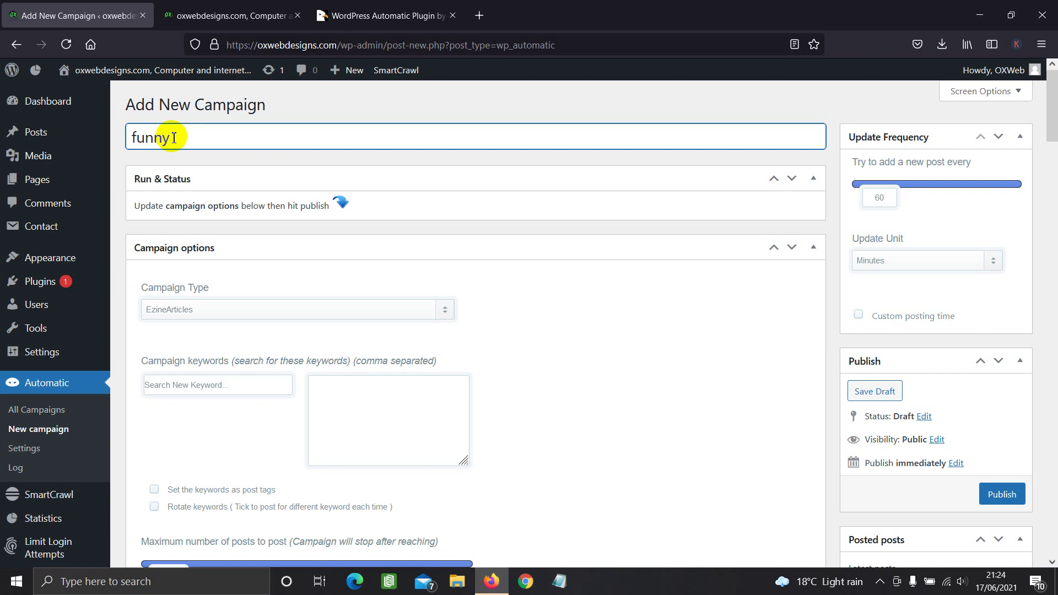
# Step: Set the campaign type to Youtube in the campaign options
pyautogui.scroll(-2, 176, 235)
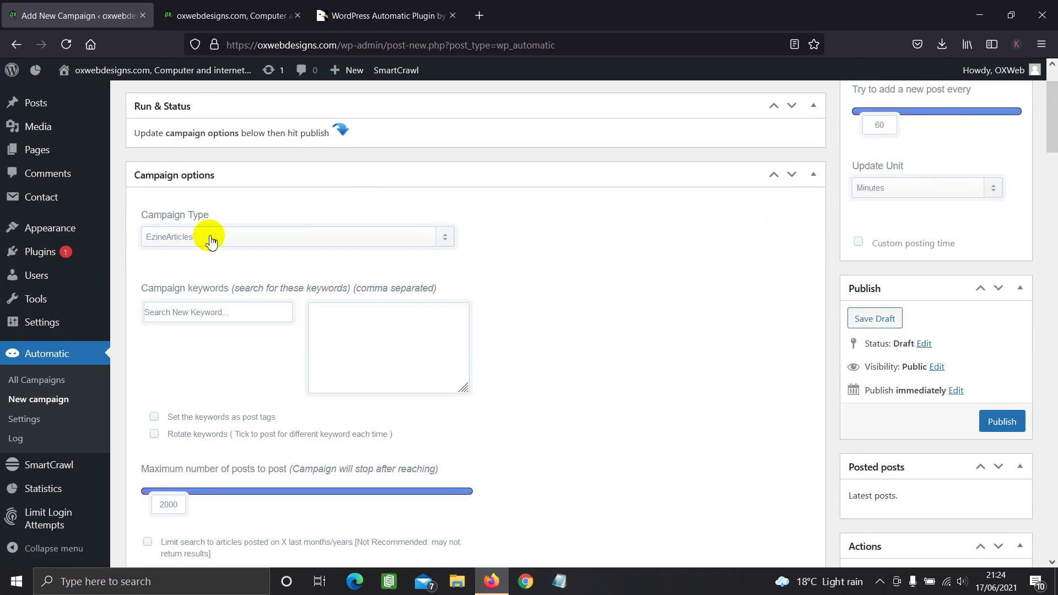
pyautogui.click(201, 238)
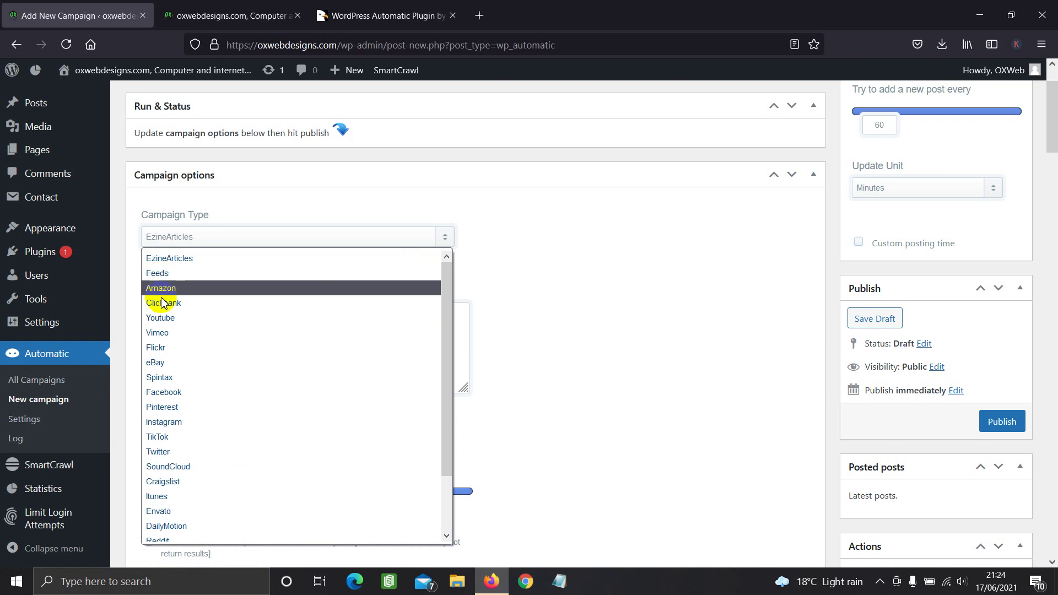
pyautogui.click(162, 319)
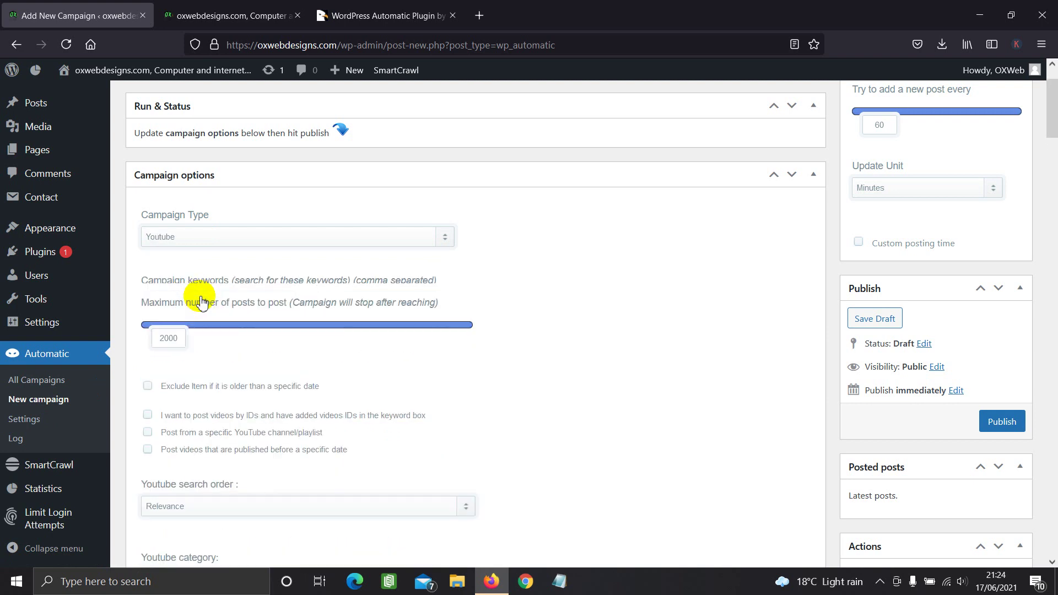
# Step: Add the suggested keywords "si te fitoj para online" and "si te fitoj para" to the campaign keywords
pyautogui.click(183, 315)
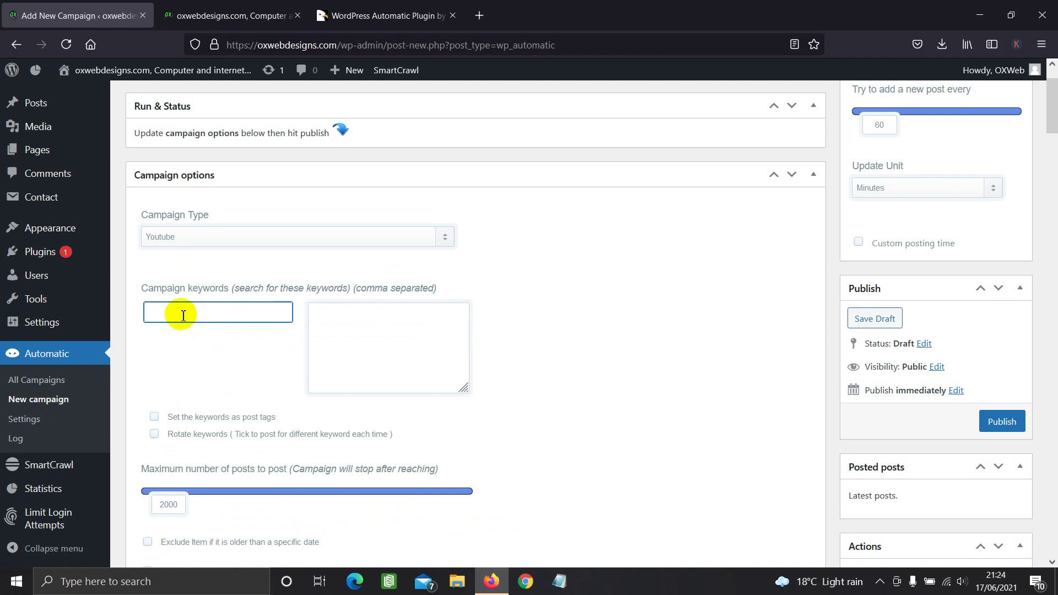
pyautogui.write('si te fitojm')
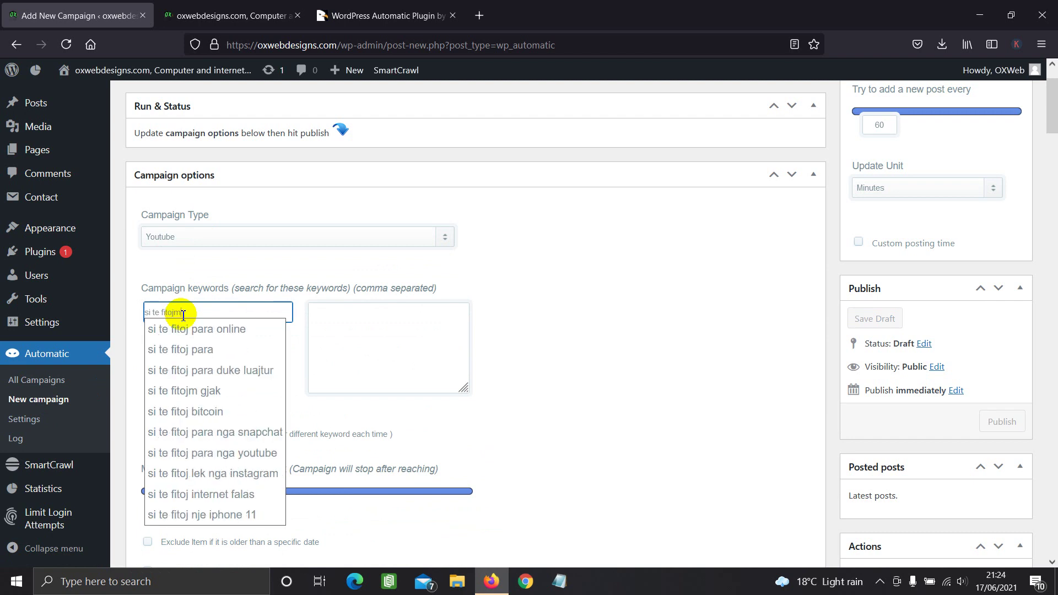
pyautogui.write(' para')
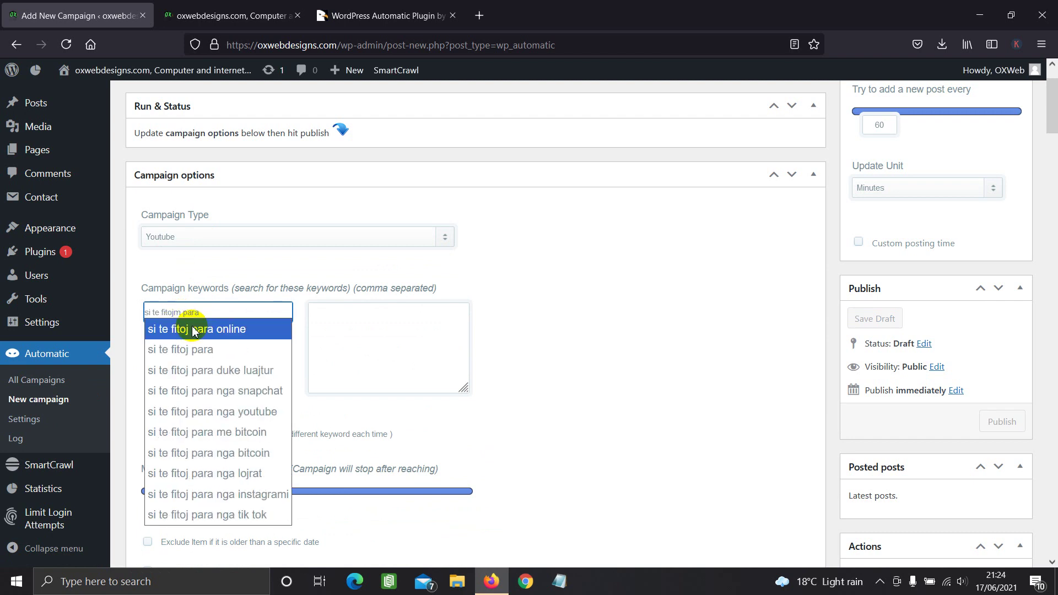
pyautogui.click(190, 328)
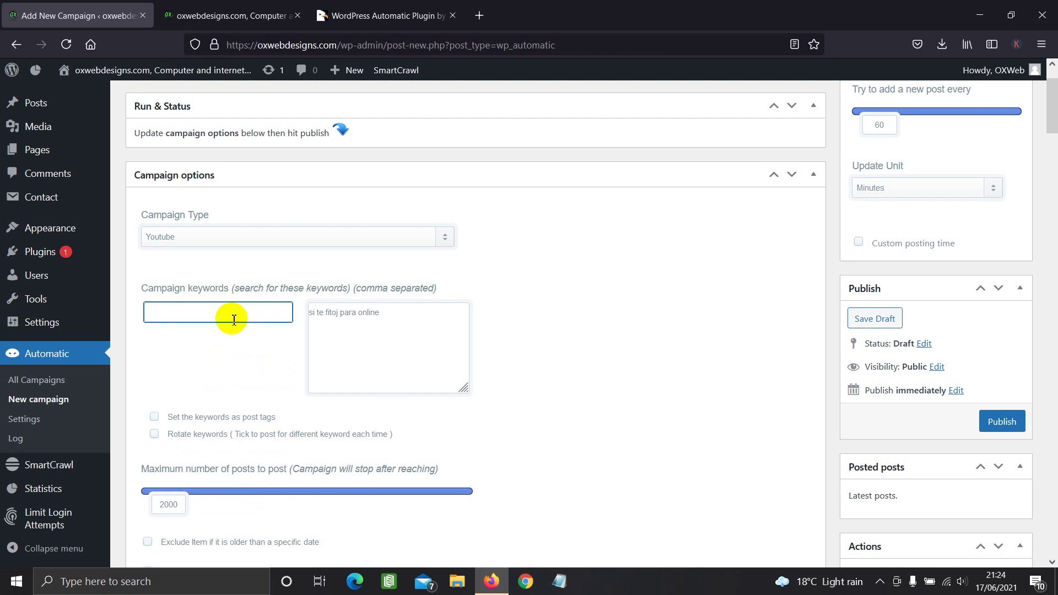
pyautogui.write('si te fito')
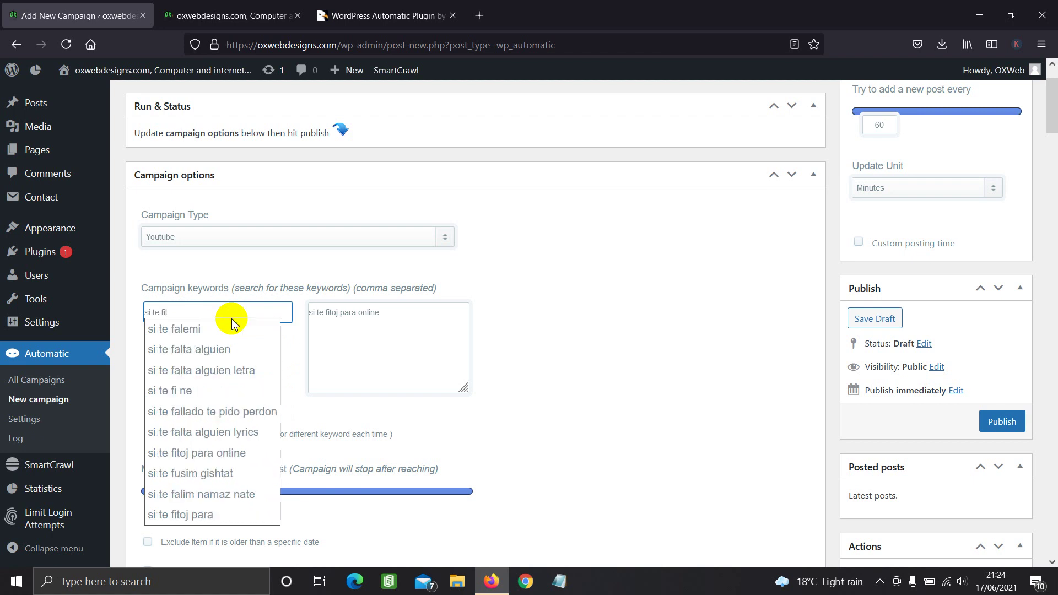
pyautogui.click(214, 349)
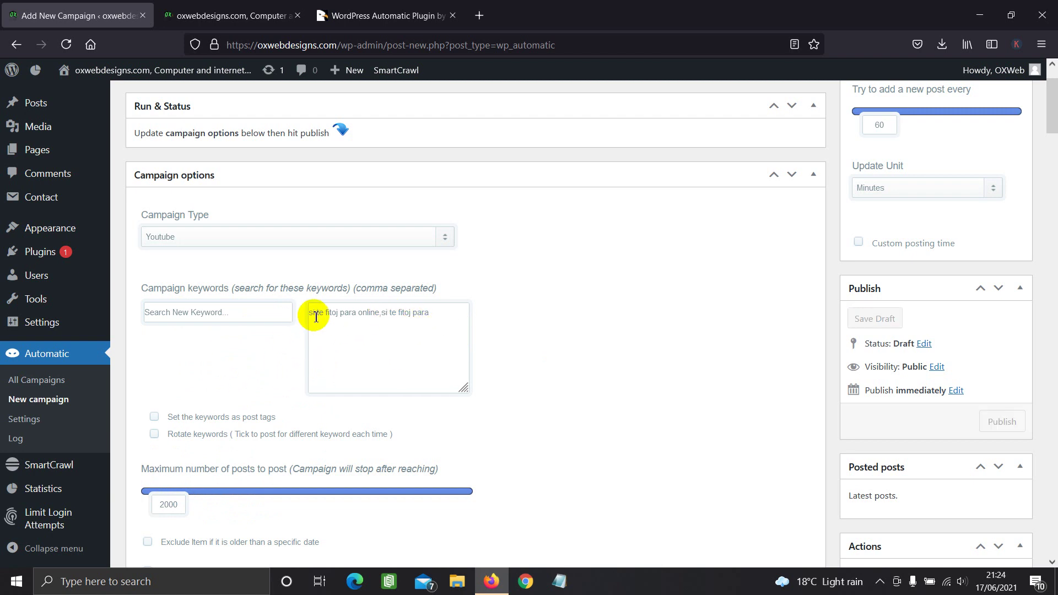
pyautogui.moveTo(308, 312); pyautogui.dragTo(437, 314)
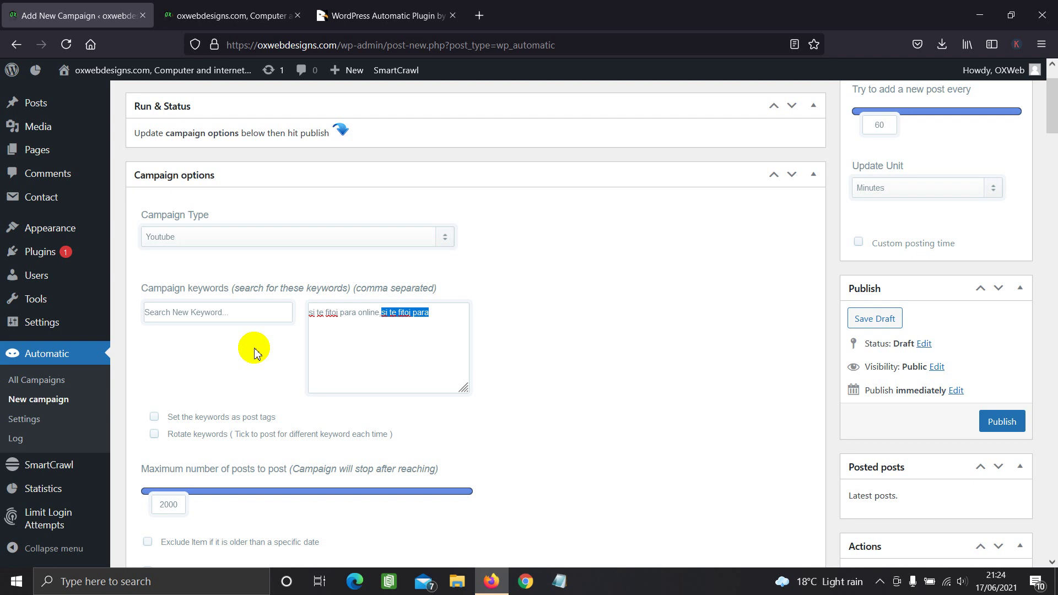
# Step: Enable setting the campaign keywords as post tags and view the remaining Youtube campaign options
pyautogui.scroll(-1, 253, 349)
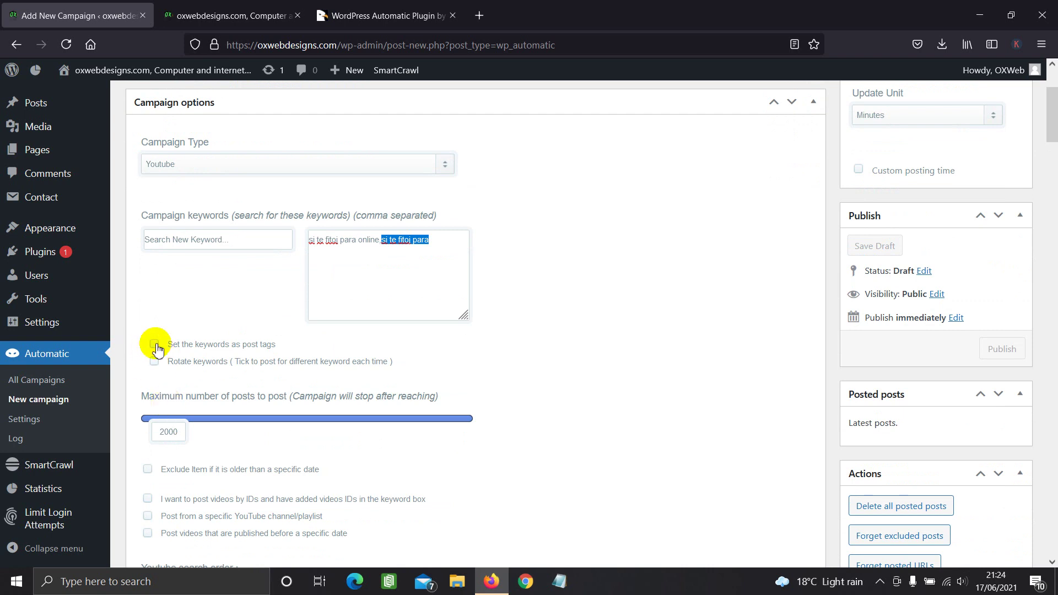
pyautogui.click(155, 345)
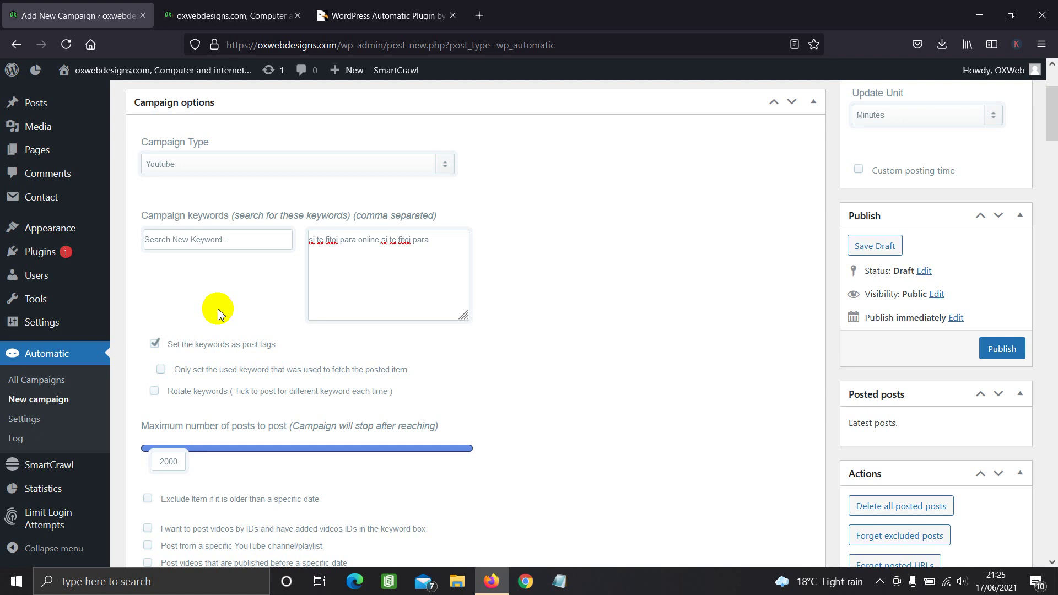
pyautogui.scroll(-3, 218, 312)
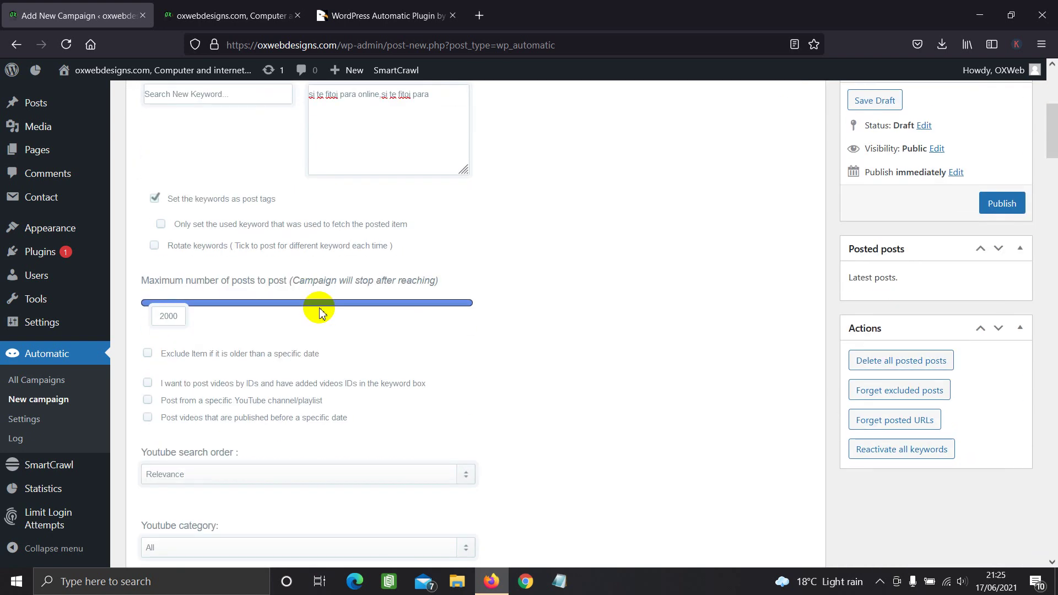
pyautogui.scroll(-1, 374, 312)
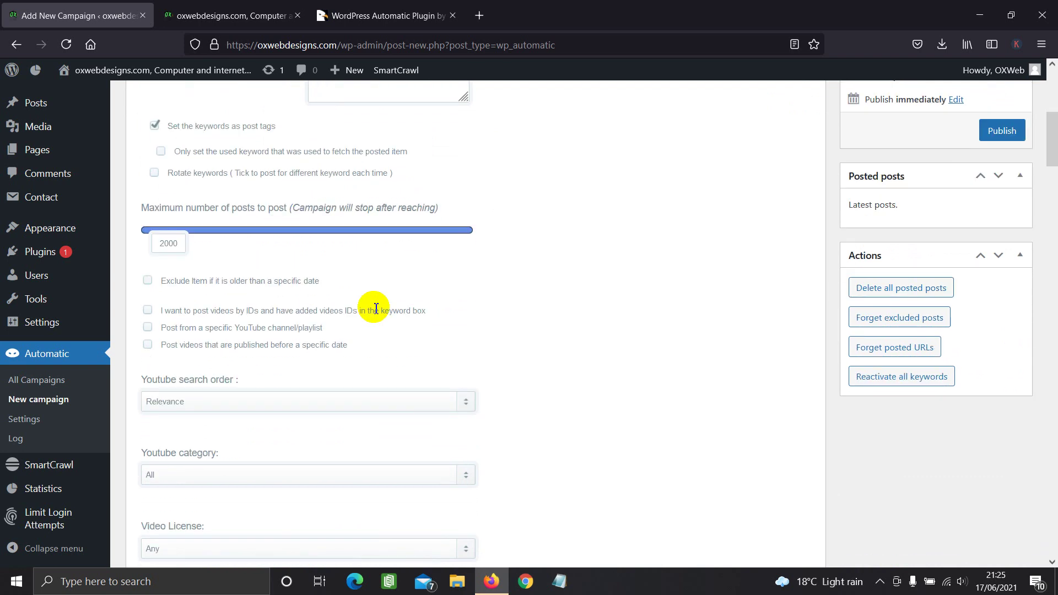
# Step: Enable rotating the campaign keywords so that each post uses a different keyword
pyautogui.scroll(1, 276, 292)
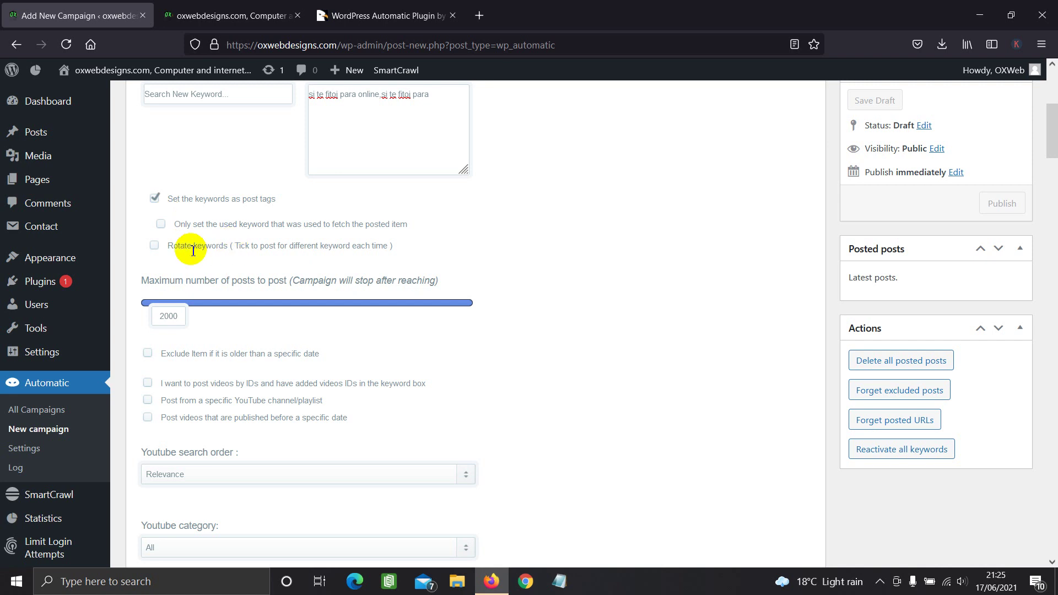
pyautogui.click(154, 246)
pyautogui.scroll(1, 239, 262)
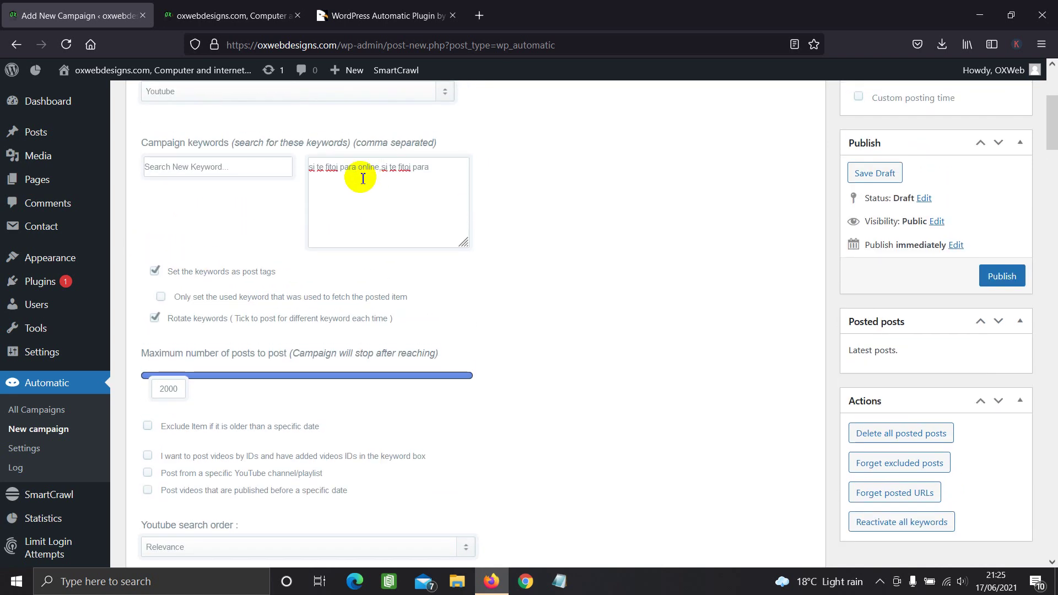
pyautogui.scroll(-3, 289, 269)
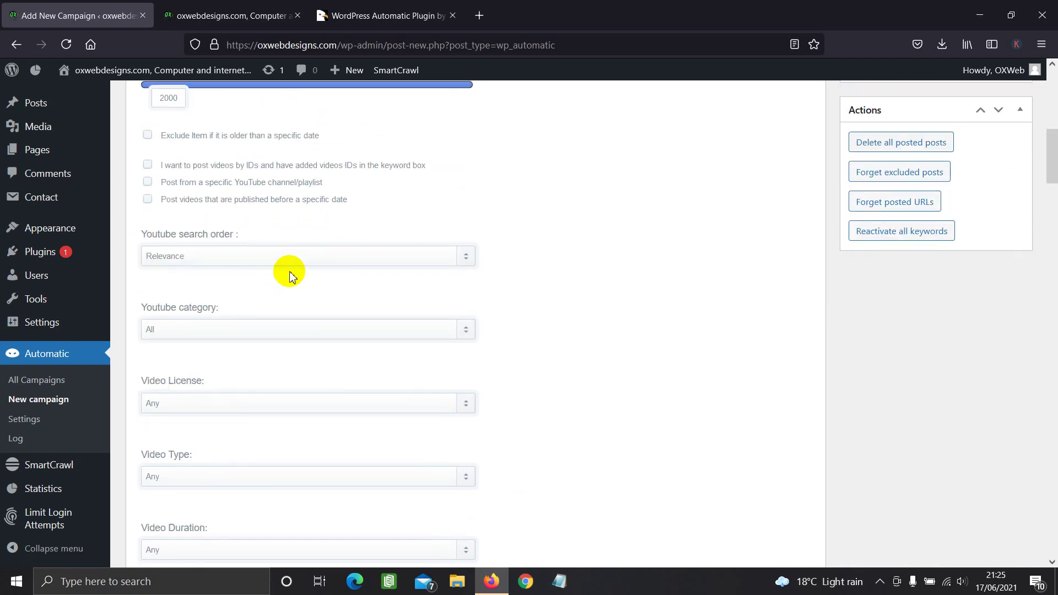
# Step: Replace the campaign keywords with the suggested keywords "funny videos" and "funny videos 2021"
pyautogui.scroll(6, 275, 273)
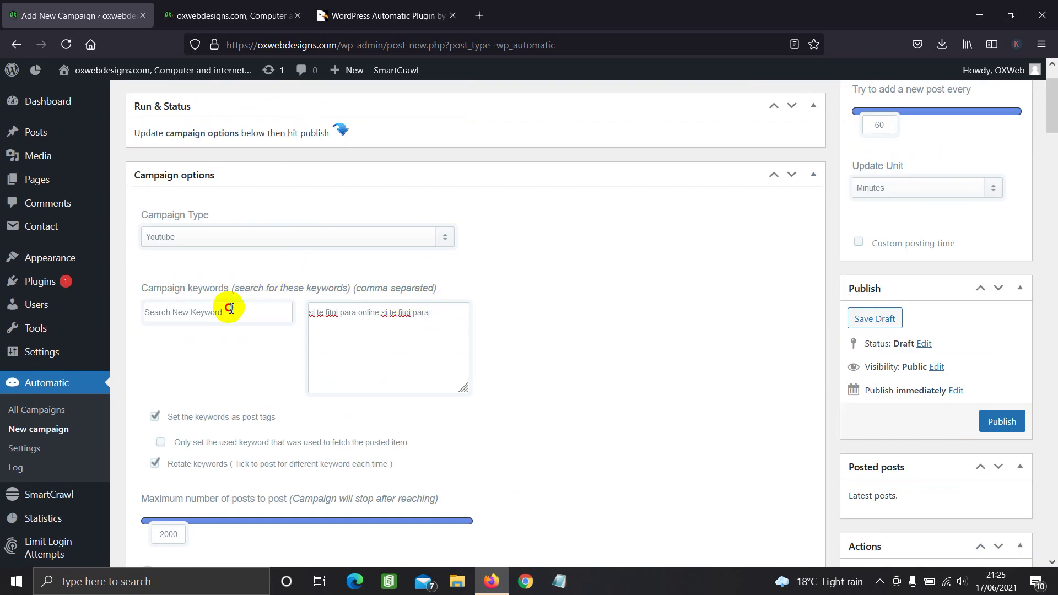
pyautogui.hotkey('ctrl', 'a')
pyautogui.press('BackSpace')
pyautogui.click(263, 314)
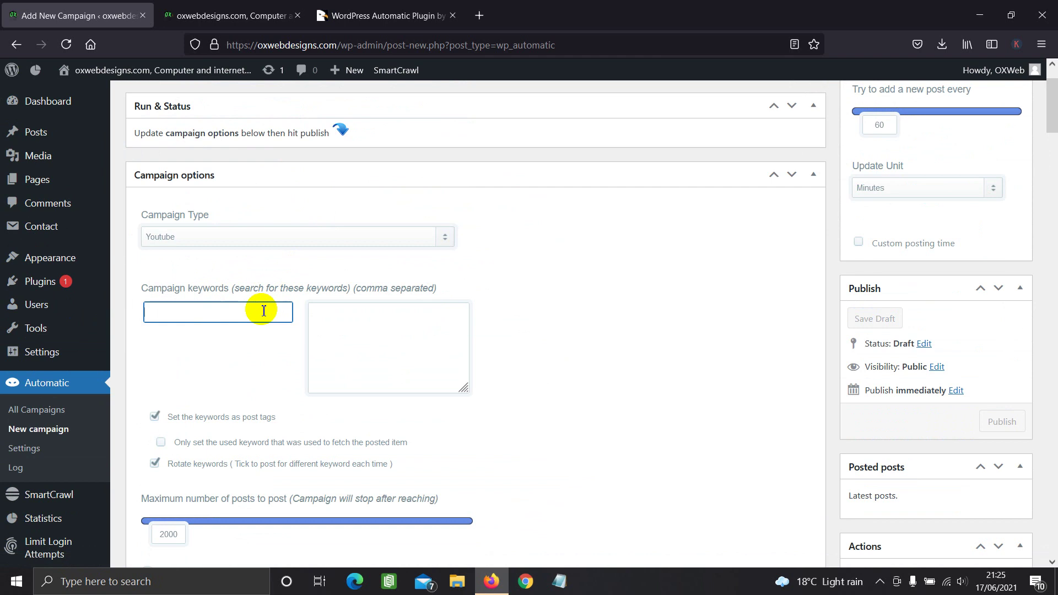
pyautogui.write('funny')
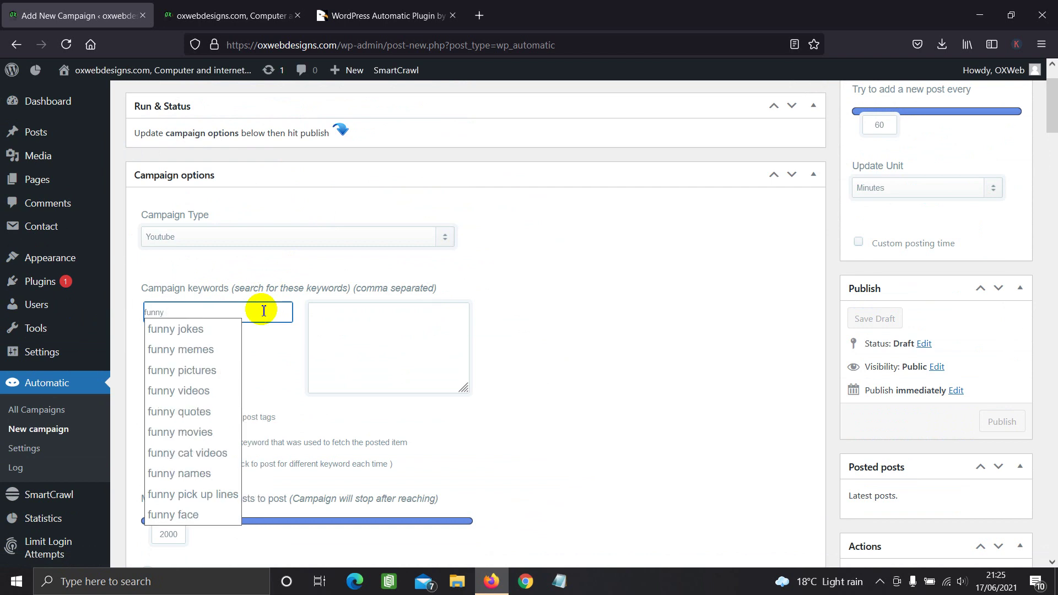
pyautogui.click(209, 389)
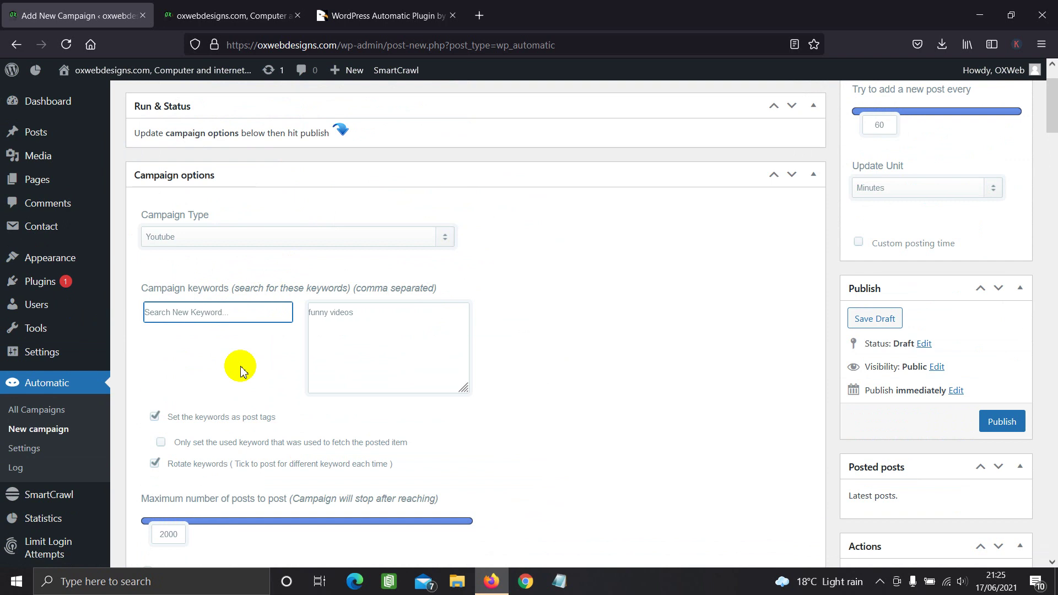
pyautogui.click(198, 311)
pyautogui.write('funny videos')
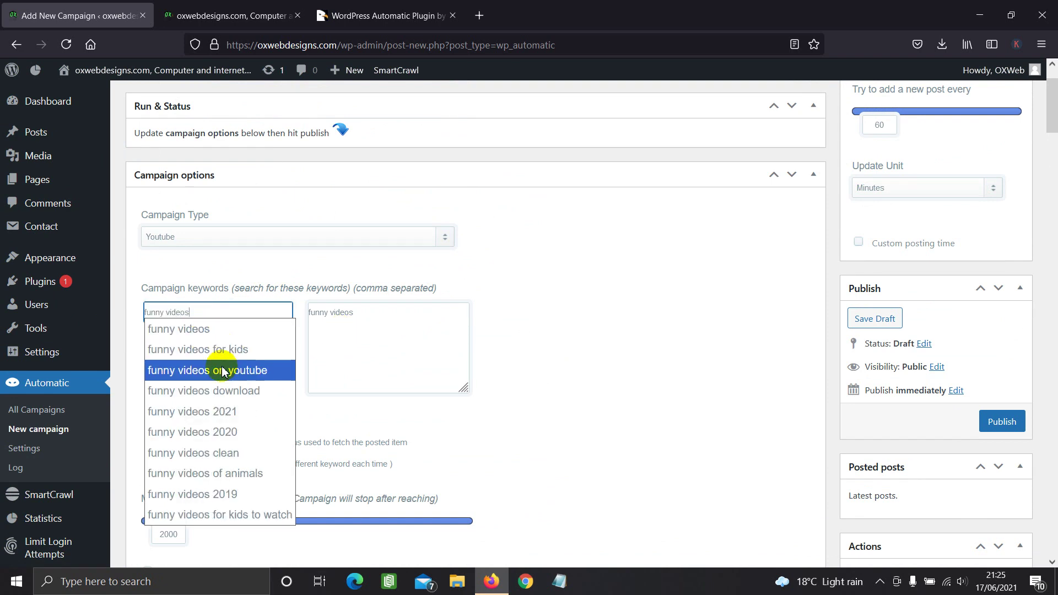
pyautogui.click(215, 412)
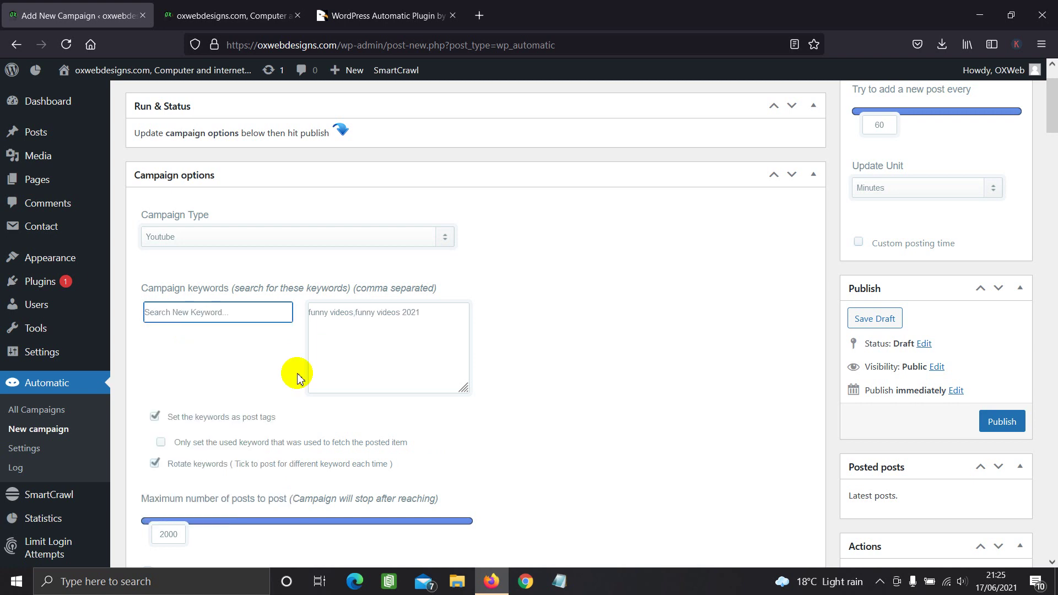
# Step: Try the option to post from a specific YouTube channel/playlist, view its Channel ID field, and turn the option back off
pyautogui.scroll(-6, 413, 266)
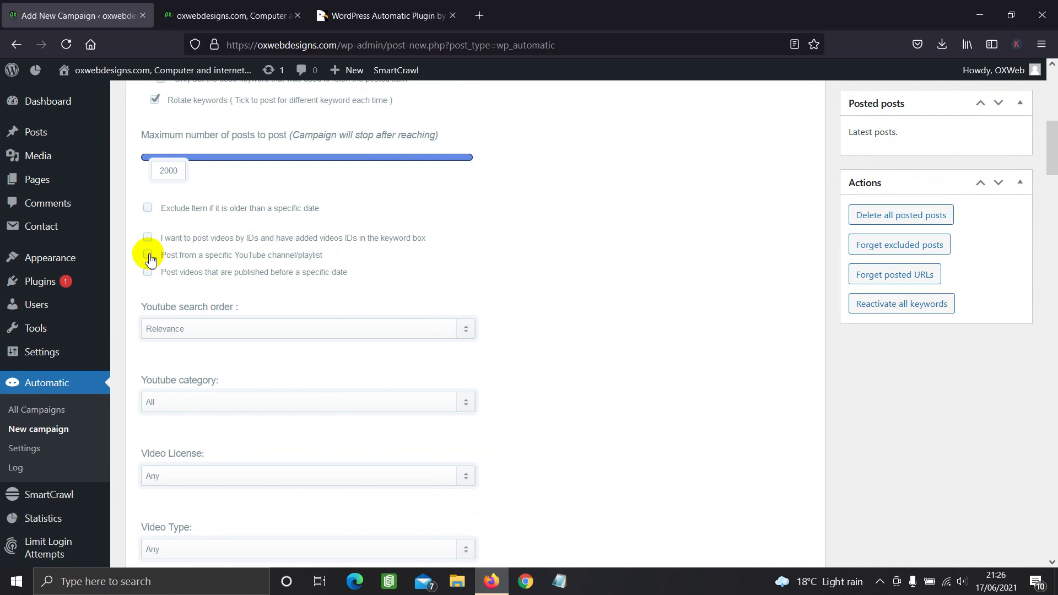
pyautogui.click(149, 256)
pyautogui.click(170, 298)
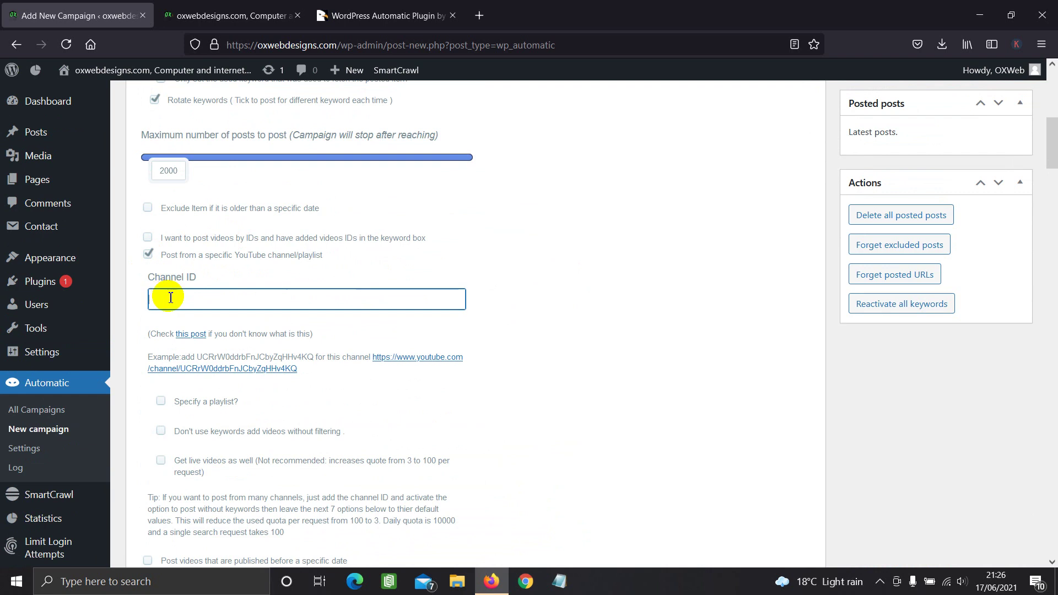
pyautogui.click(149, 256)
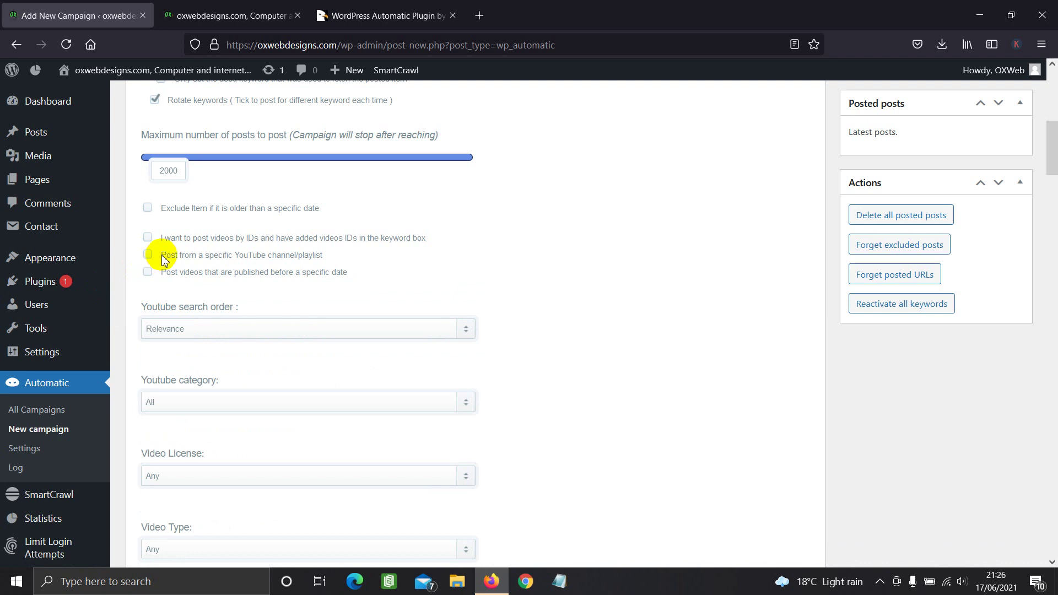
# Step: Keep the Youtube search order at Relevance and set the Youtube category to Comedy
pyautogui.scroll(-3, 157, 261)
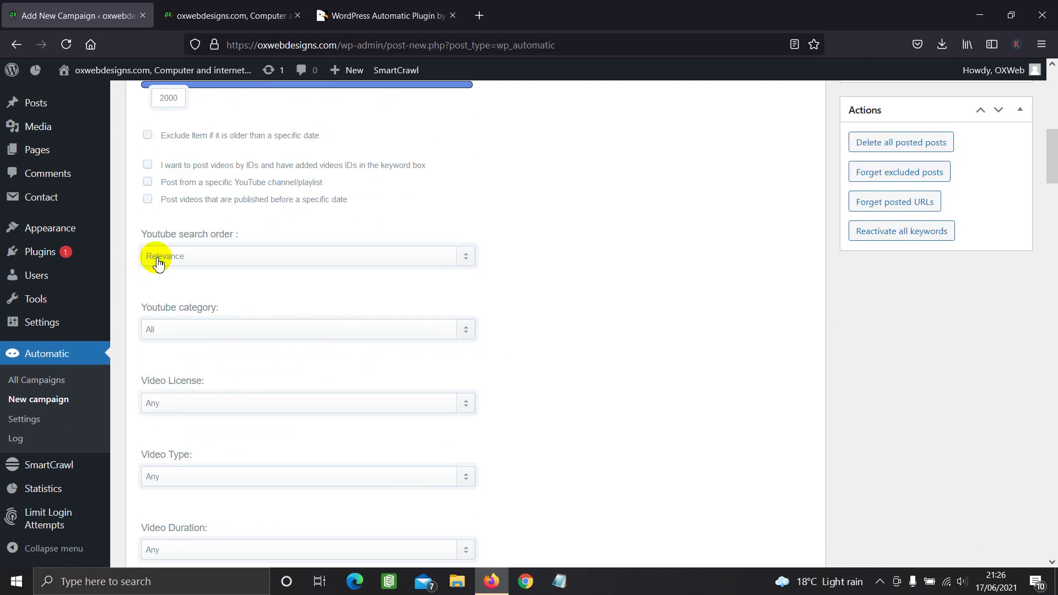
pyautogui.click(189, 188)
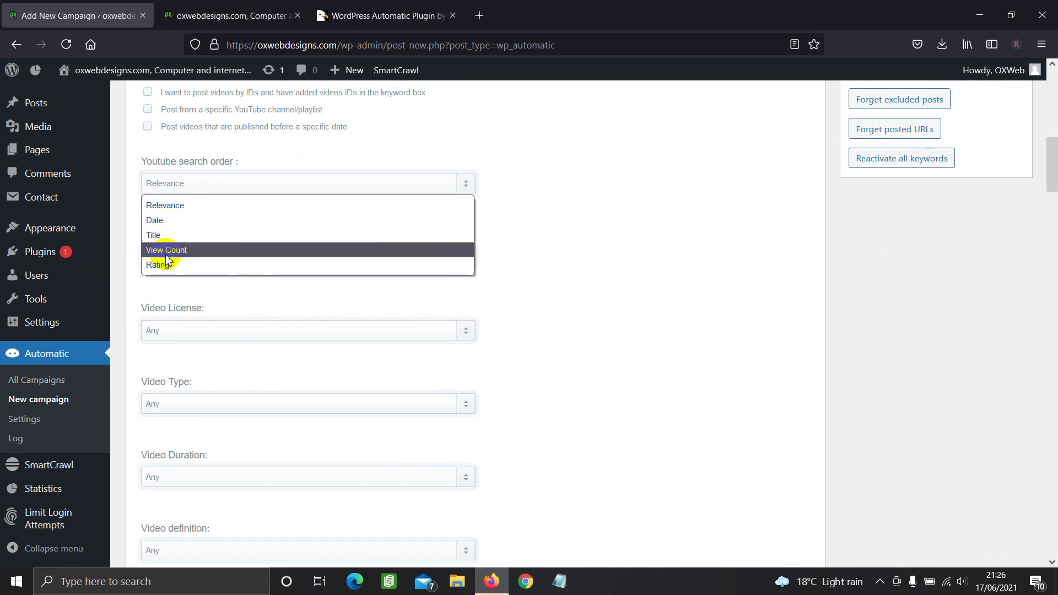
pyautogui.click(167, 207)
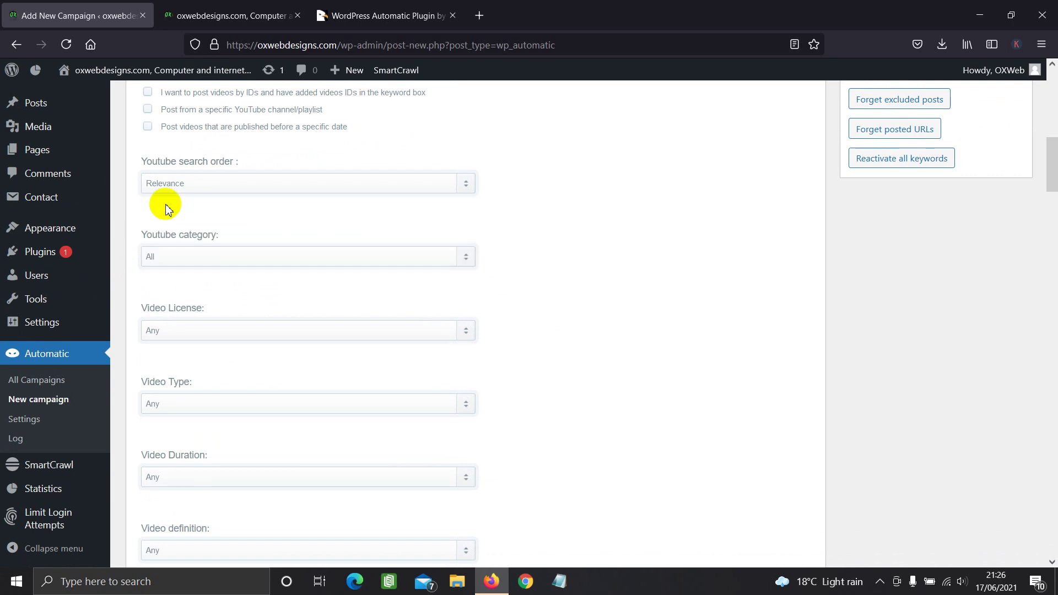
pyautogui.click(171, 257)
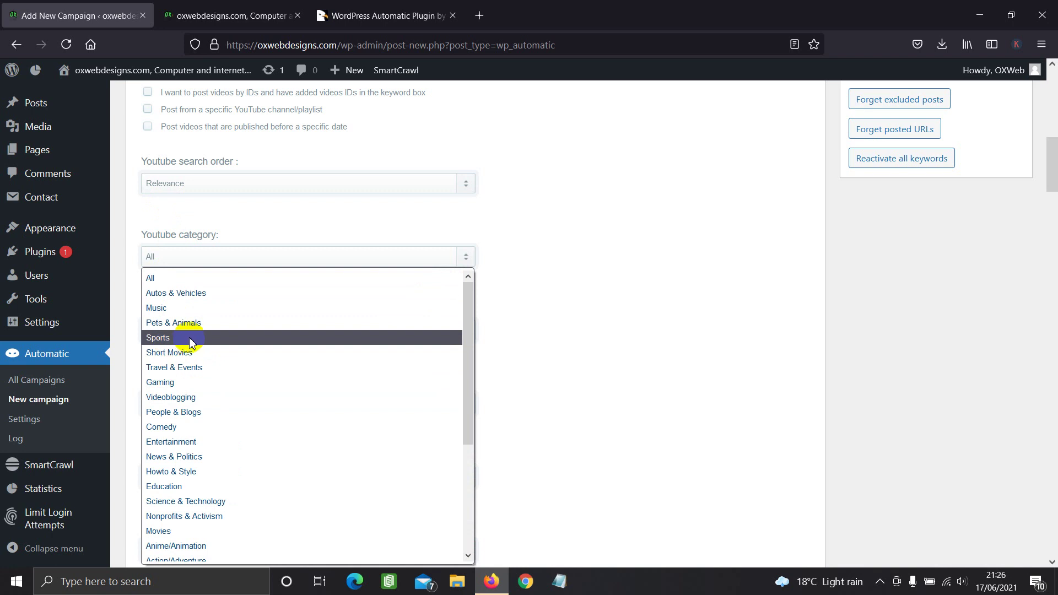
pyautogui.click(167, 429)
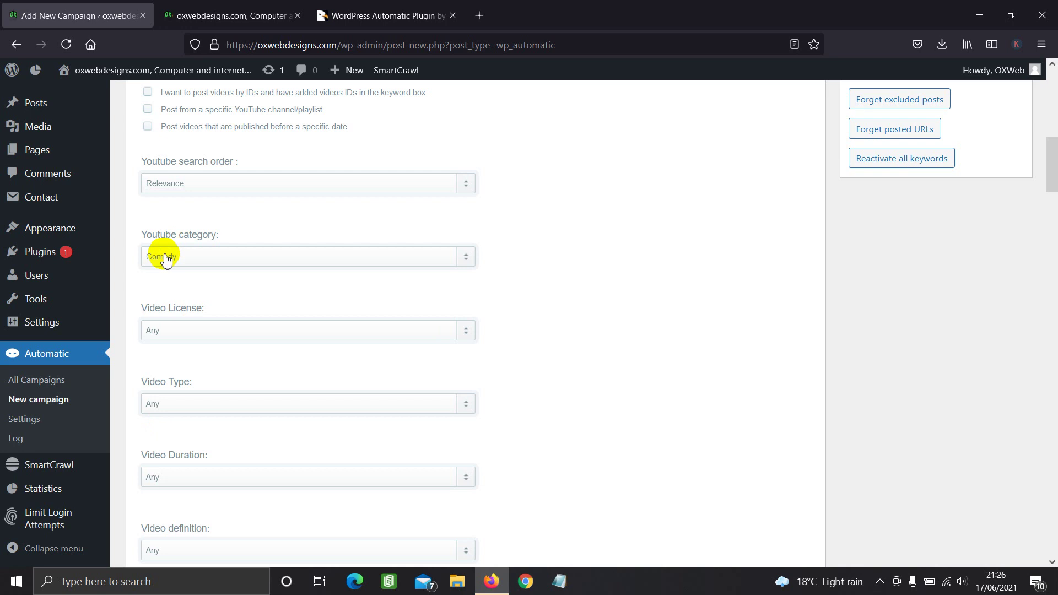
# Step: Review the video license and video type choices, leaving both at Any
pyautogui.scroll(-3, 168, 262)
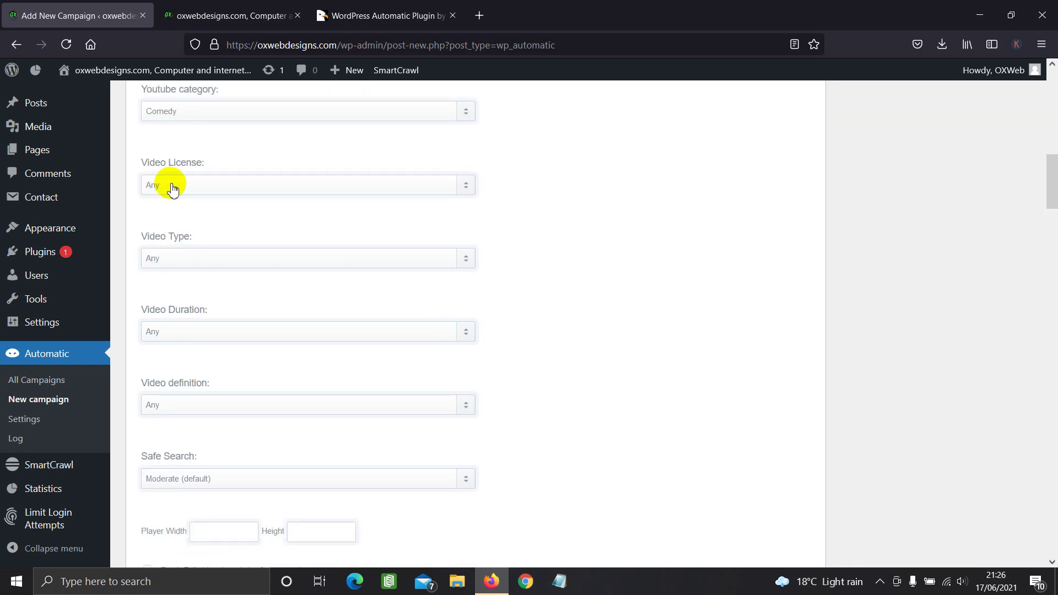
pyautogui.click(172, 189)
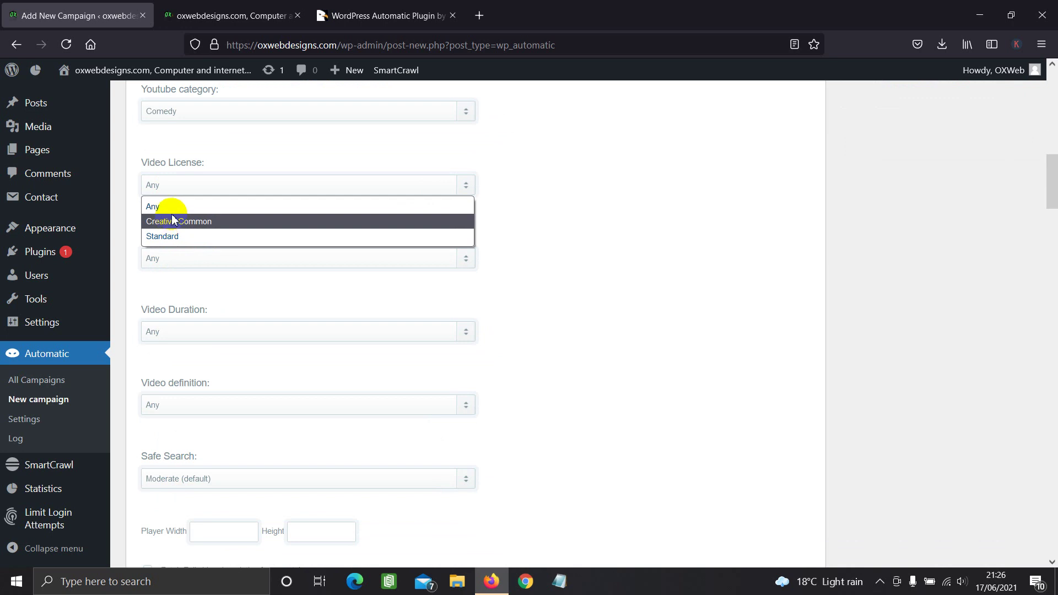
pyautogui.click(172, 210)
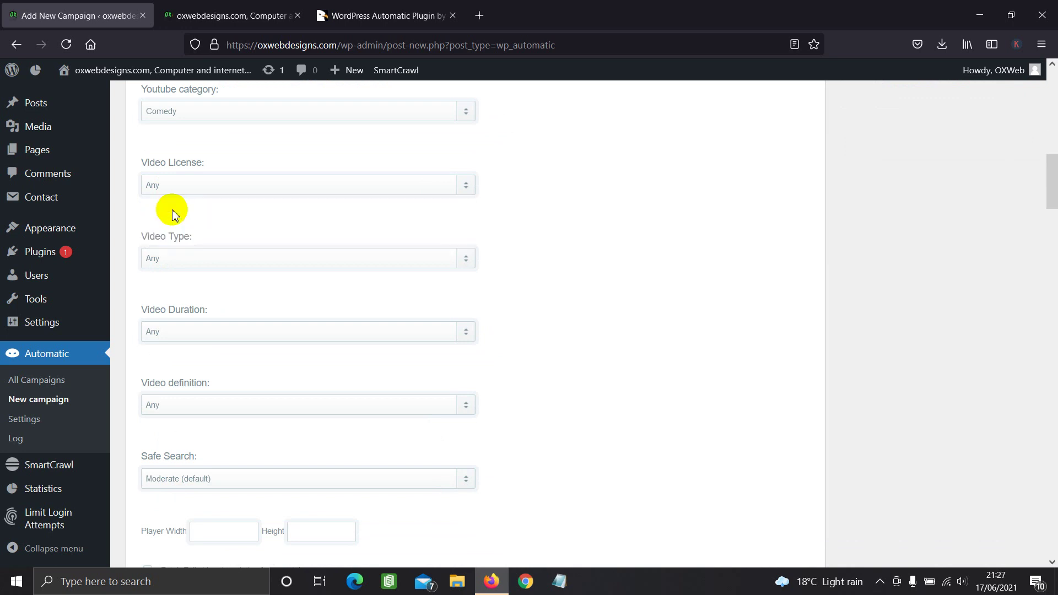
pyautogui.click(171, 259)
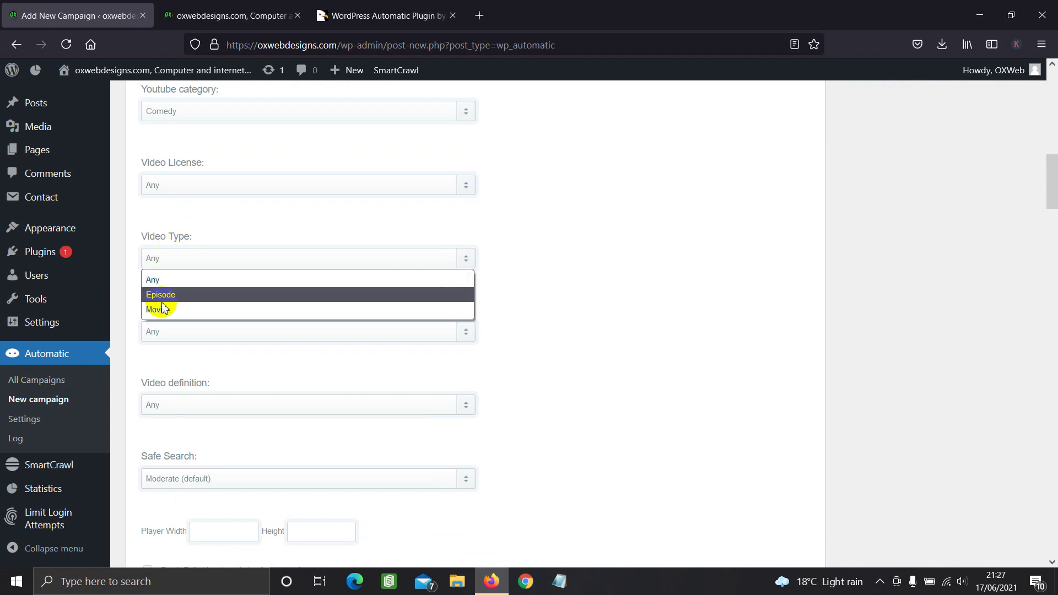
pyautogui.click(572, 296)
pyautogui.scroll(-2, 292, 282)
pyautogui.scroll(-3, 292, 282)
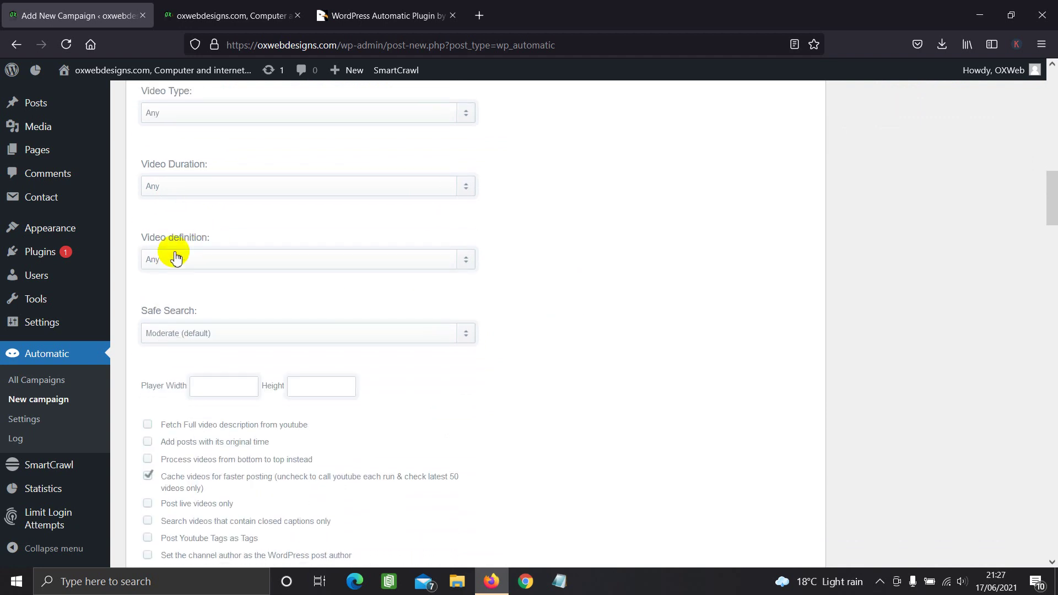
# Step: Open the recent "GET PAID TO CLICK ON WEBSITES" post on the live site, examine its embedded video player, and return to the campaign
pyautogui.click(216, 312)
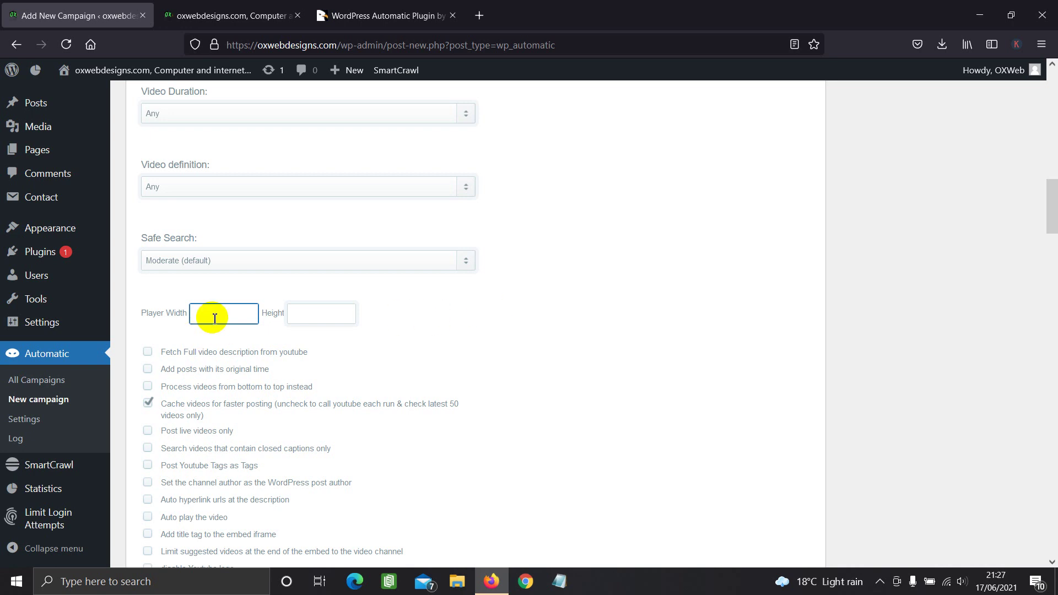
pyautogui.click(209, 13)
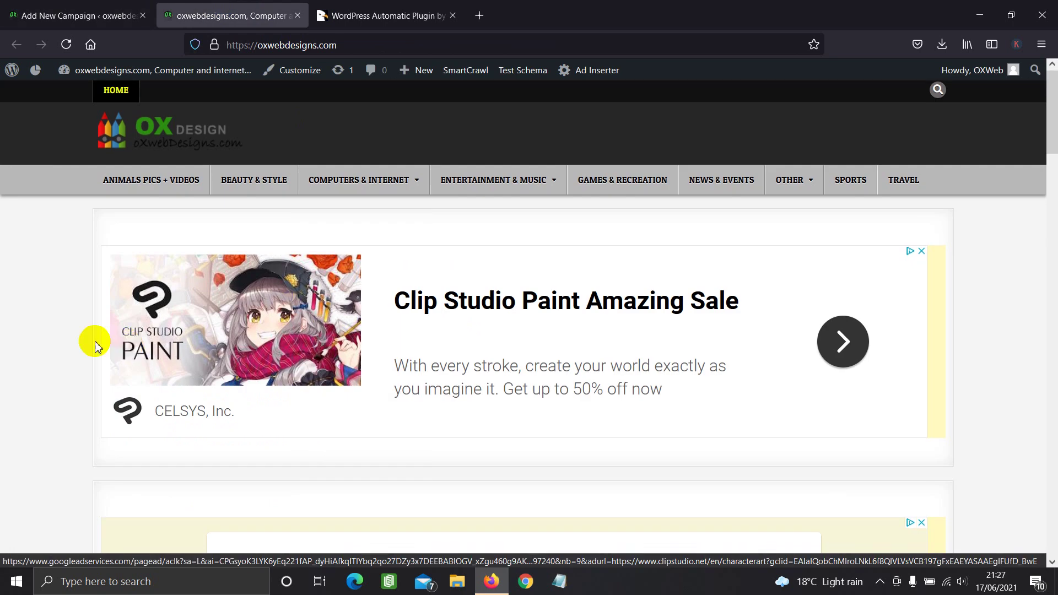
pyautogui.scroll(-5, 93, 345)
pyautogui.scroll(-10, 94, 346)
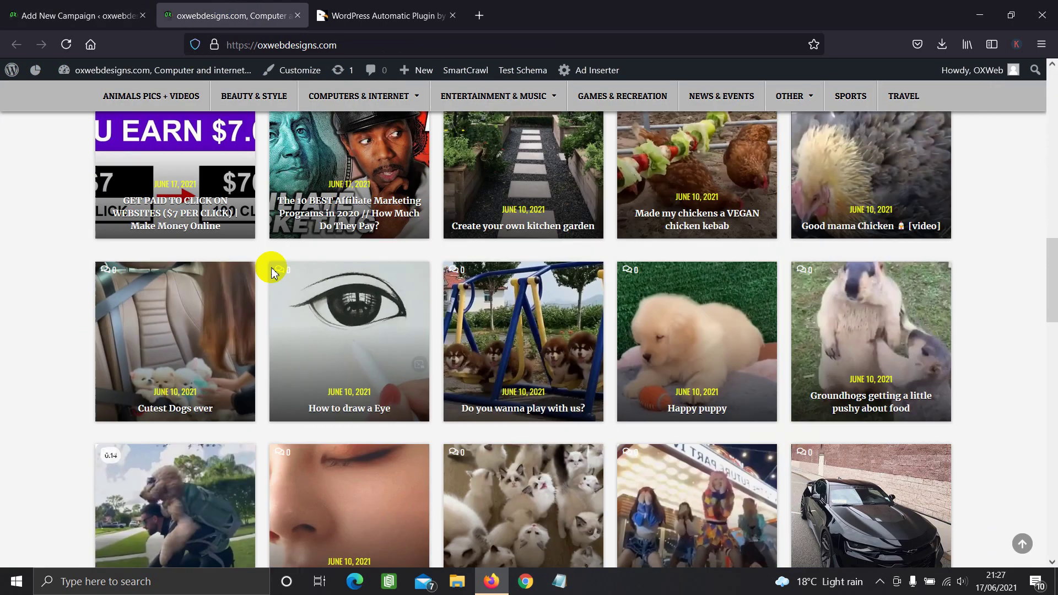
pyautogui.scroll(1, 324, 291)
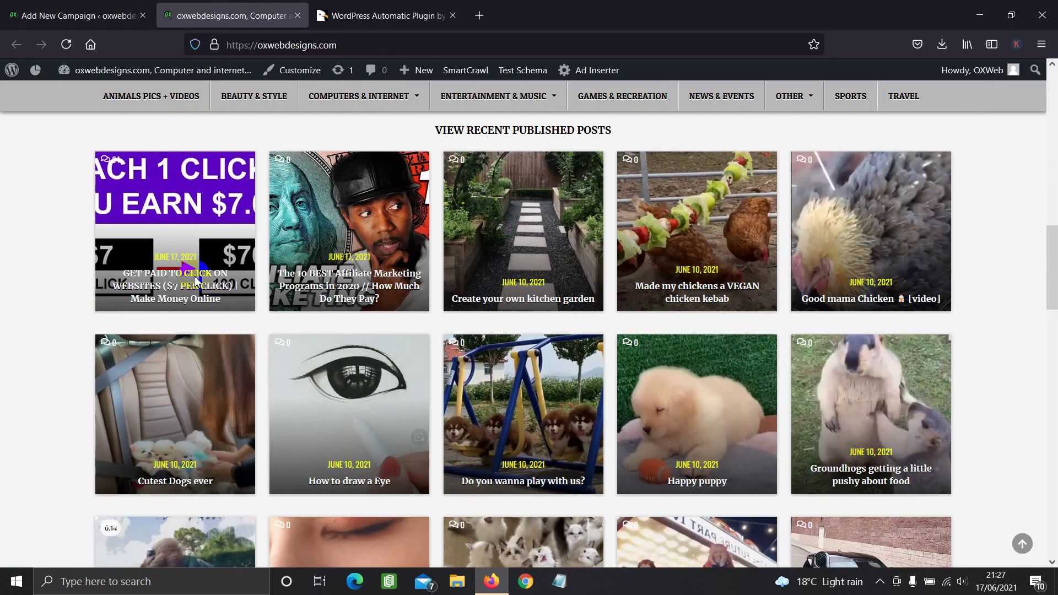
pyautogui.click(228, 280)
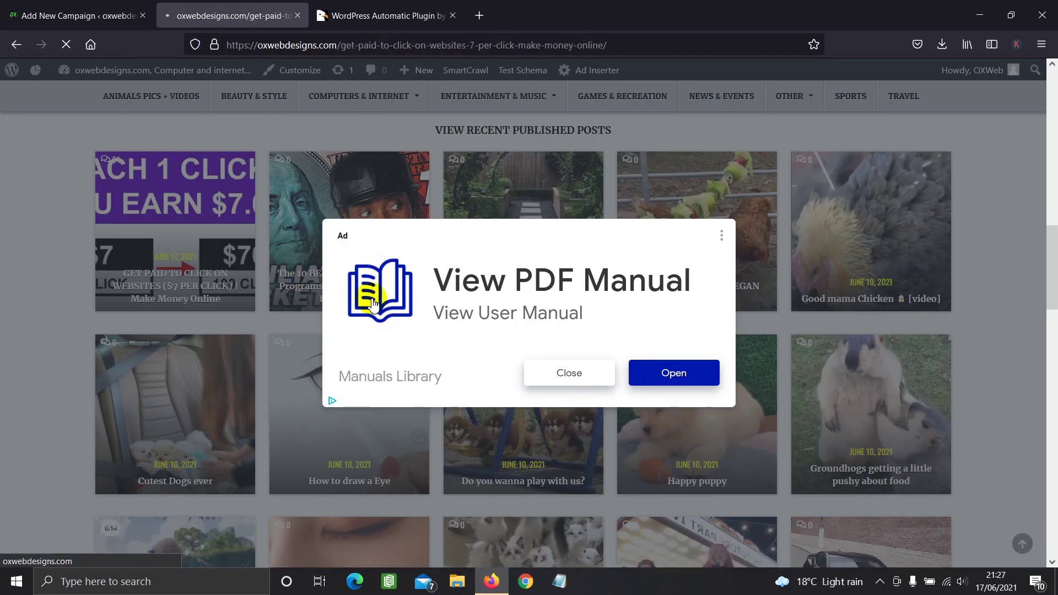
pyautogui.scroll(-8, 173, 329)
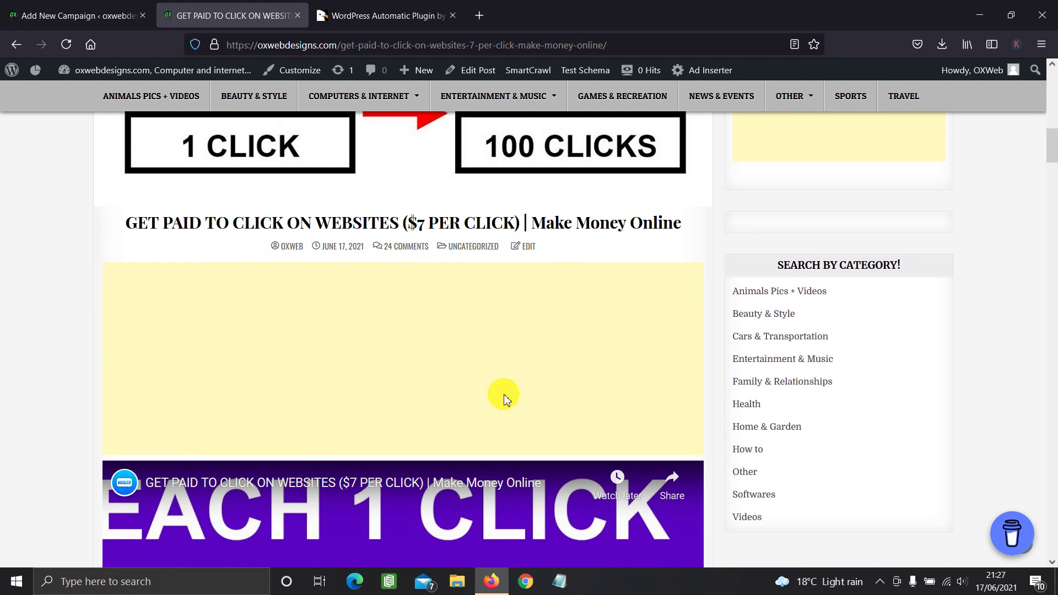
pyautogui.scroll(-4, 271, 468)
pyautogui.scroll(3, 270, 490)
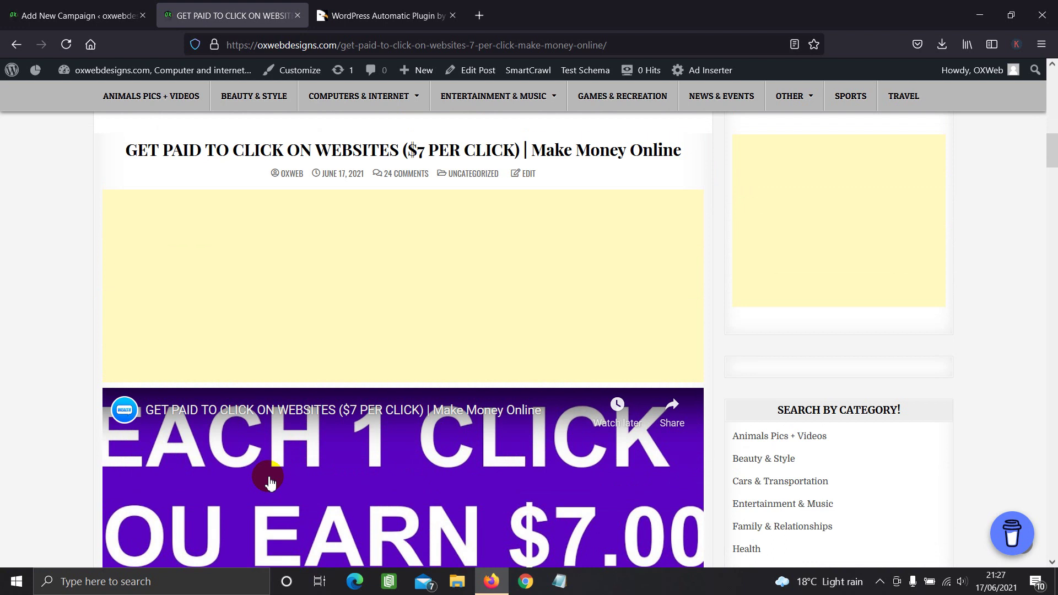
pyautogui.hotkey('ctrl', 'pageup')
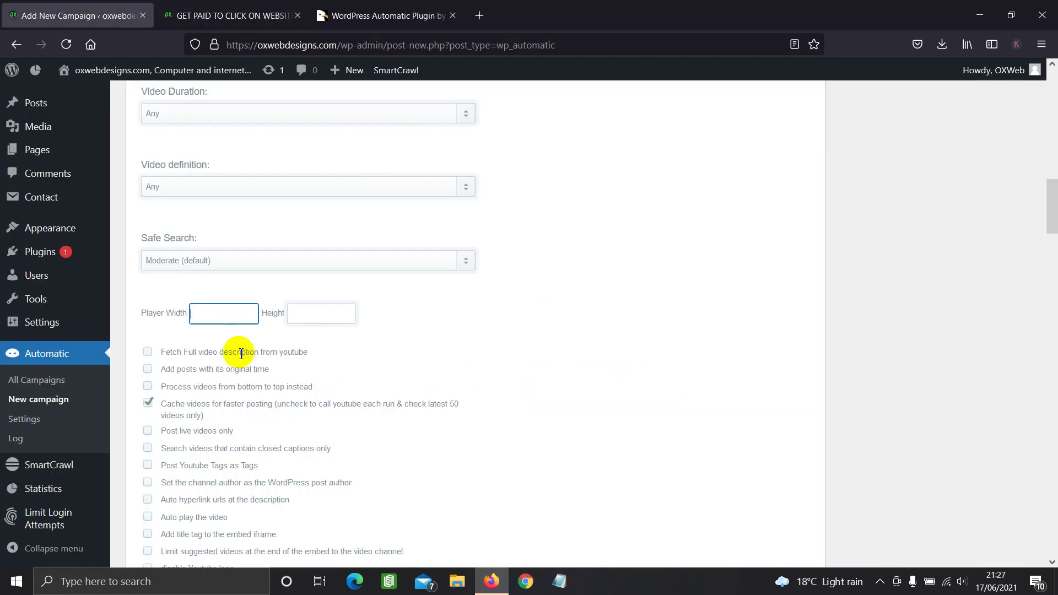
# Step: Set the campaign's video player width to 750 and height to 550
pyautogui.click(236, 320)
pyautogui.write('750')
pyautogui.click(293, 315)
pyautogui.write('550')
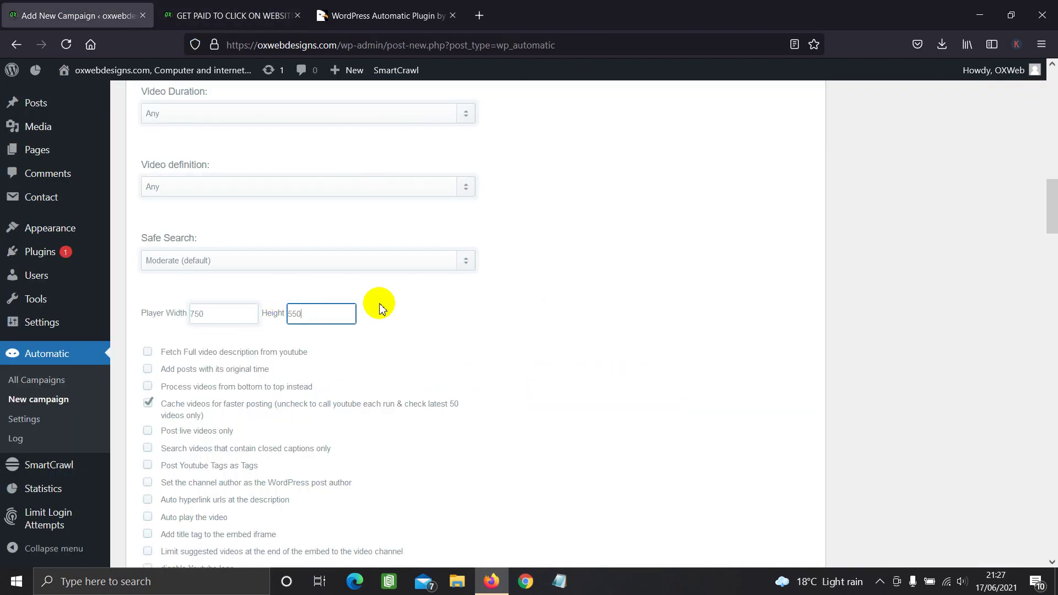
# Step: Enable fetching the full video description from Youtube and adding posts with their original time
pyautogui.scroll(-2, 379, 309)
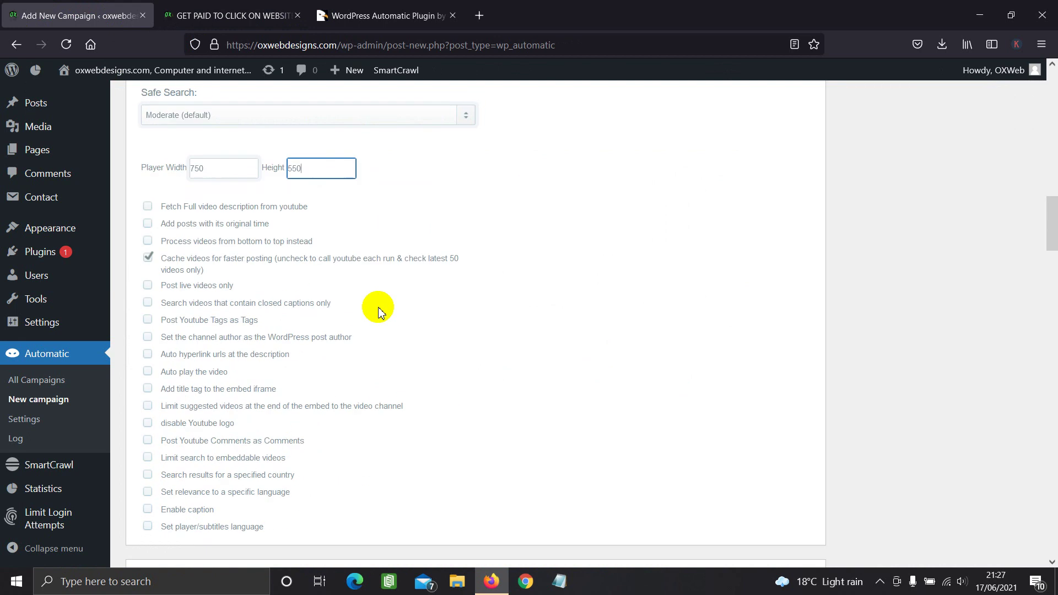
pyautogui.click(152, 210)
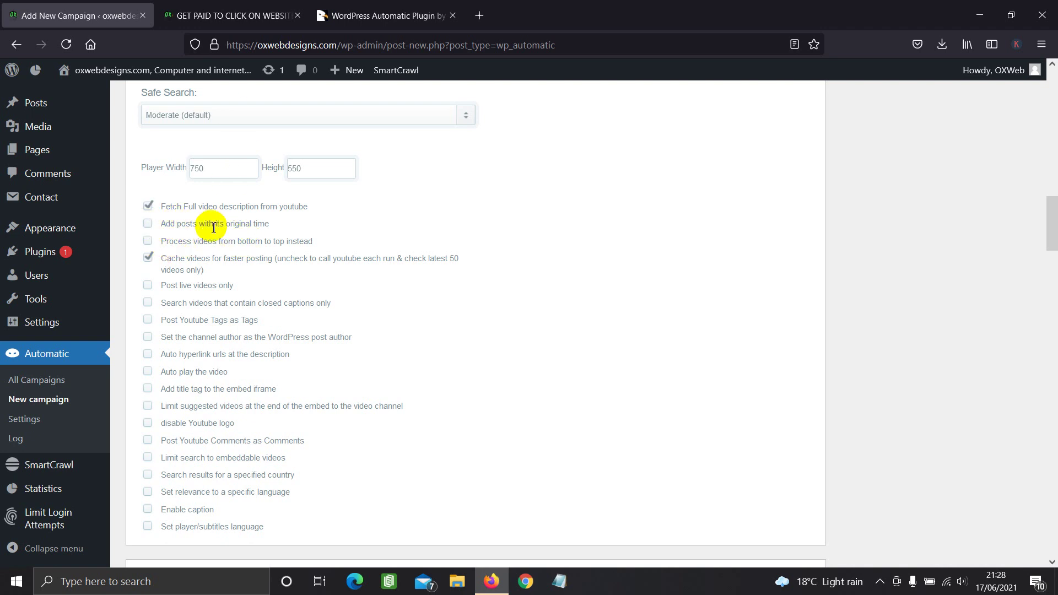
pyautogui.click(147, 225)
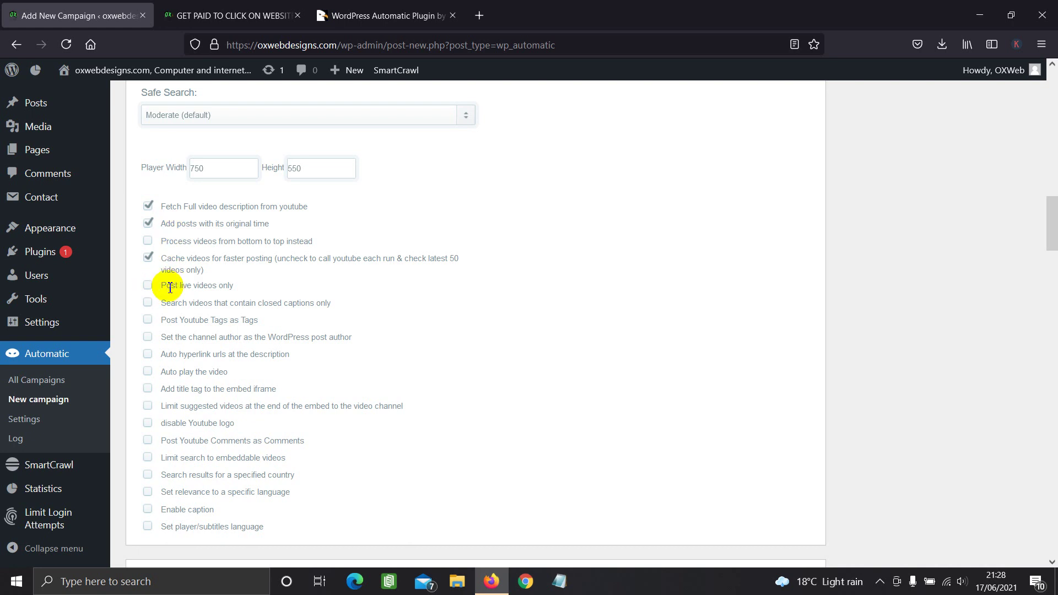
pyautogui.scroll(-2, 156, 292)
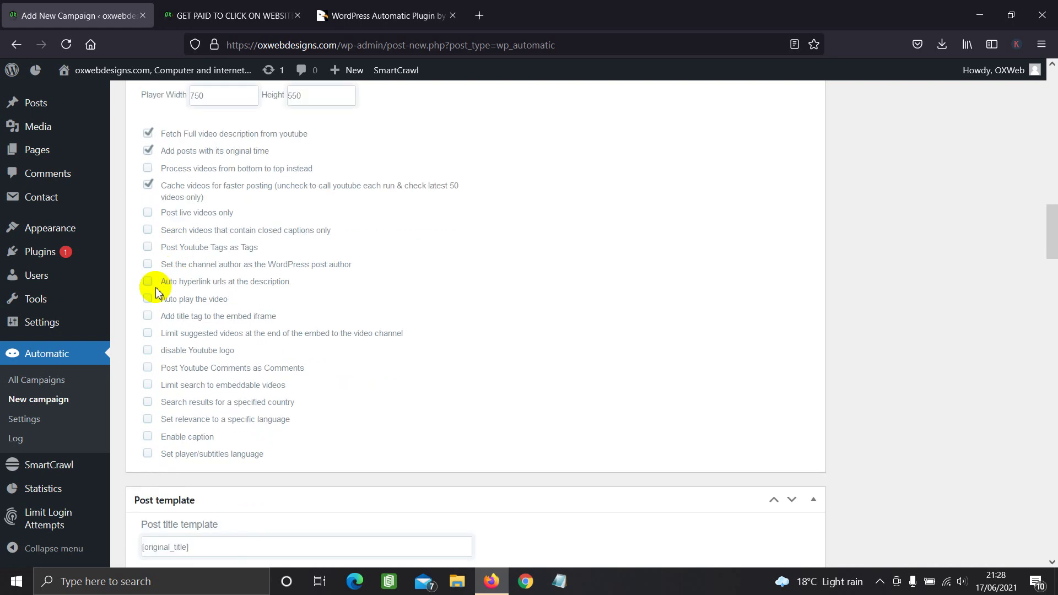
# Step: Enable posting Youtube tags as tags and setting the channel author as the WordPress post author, keeping video auto play off
pyautogui.click(183, 247)
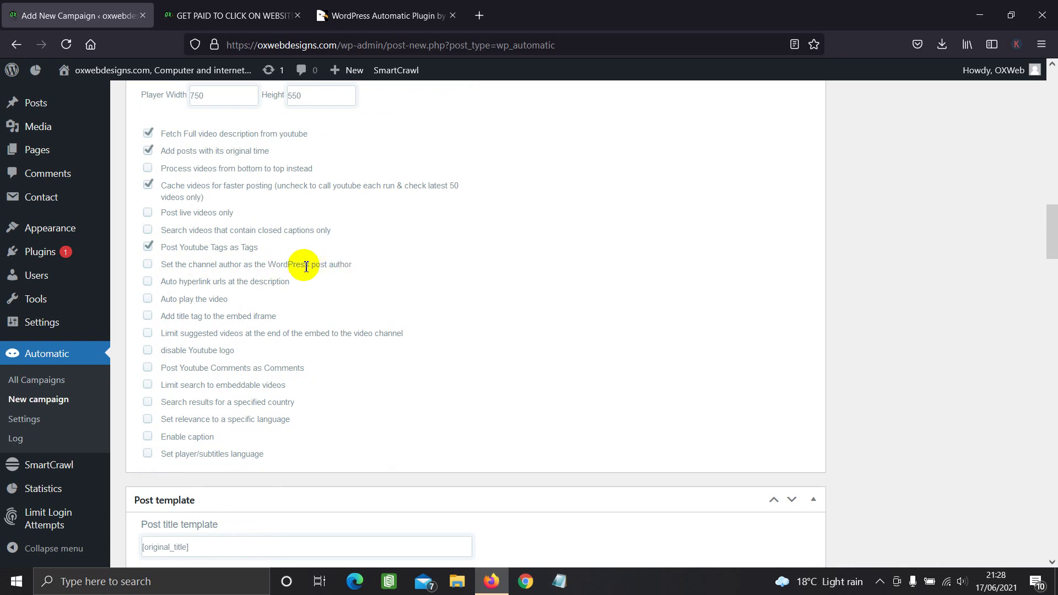
pyautogui.click(148, 267)
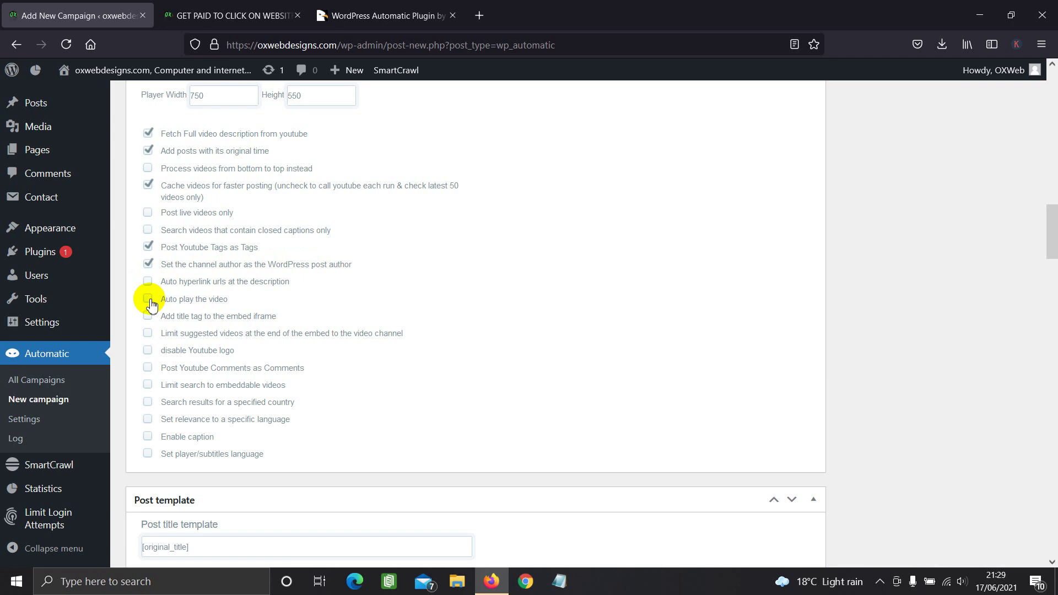
pyautogui.click(148, 299)
pyautogui.click(150, 301)
# Step: Enable disabling the Youtube logo, limiting suggested end videos to the video channel, and posting Youtube comments as comments
pyautogui.scroll(-2, 149, 318)
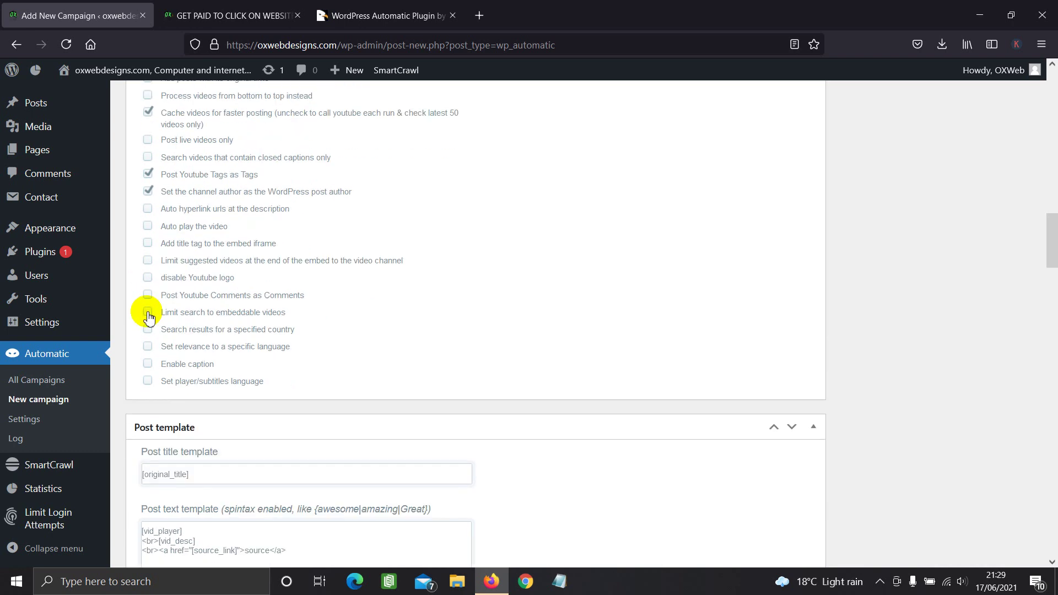
pyautogui.click(149, 279)
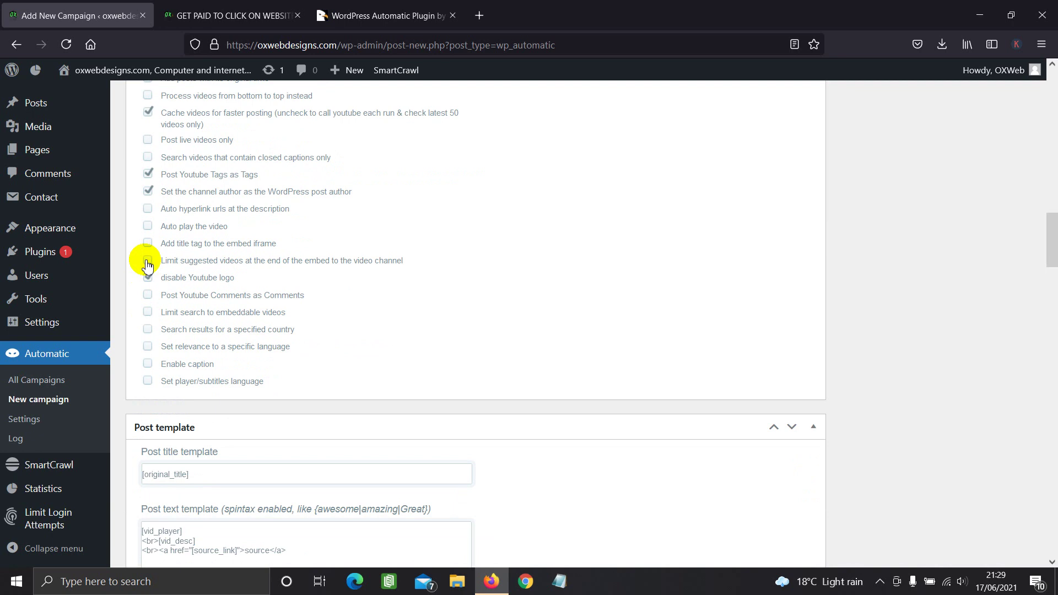
pyautogui.click(148, 261)
pyautogui.scroll(-2, 148, 264)
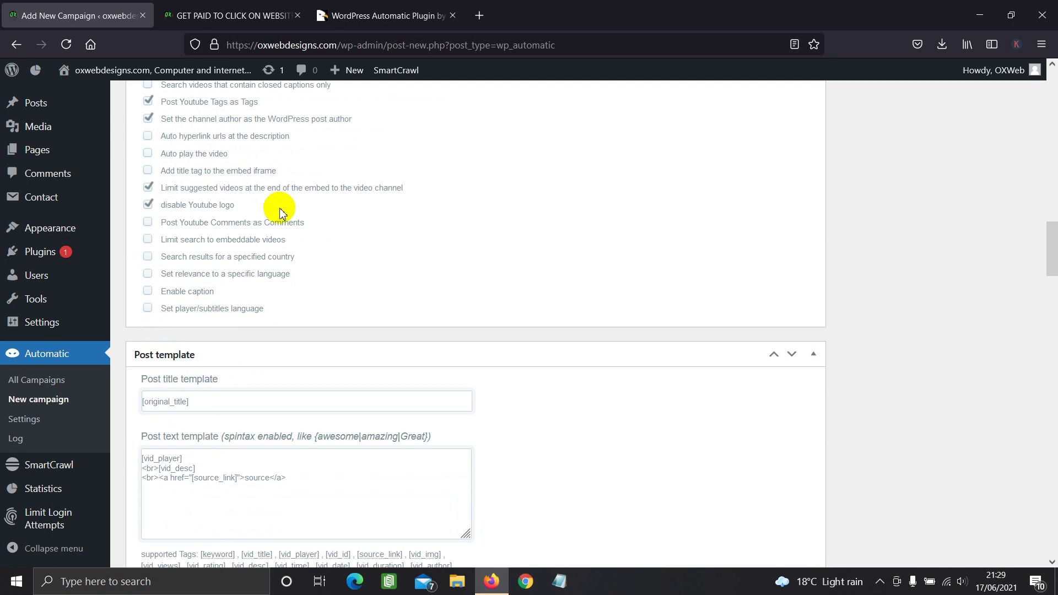
pyautogui.click(147, 221)
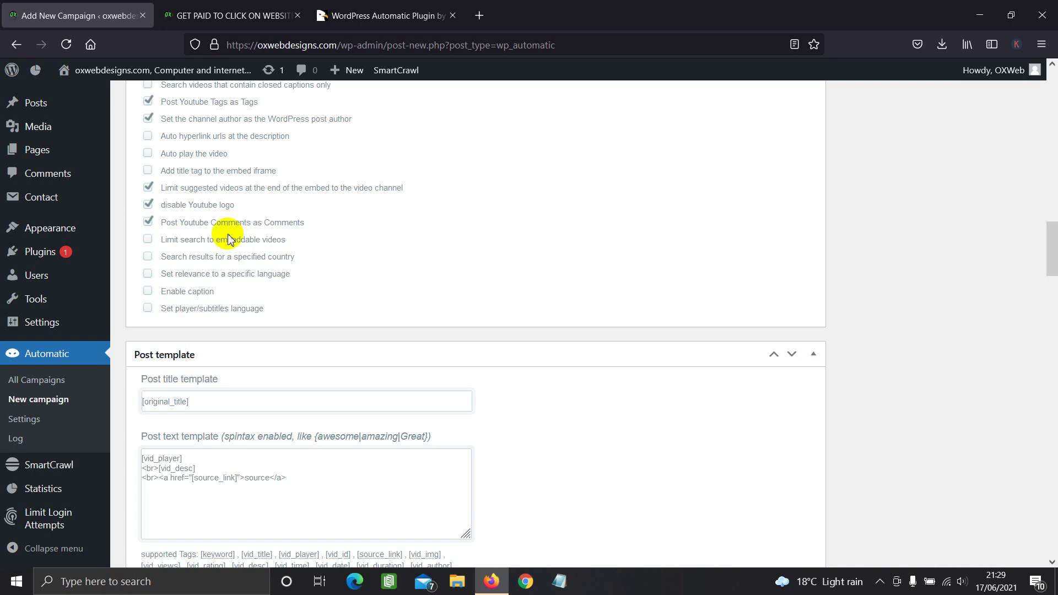
# Step: Remove the source link line from the post text template, keeping only the video player and description tags
pyautogui.scroll(-3, 229, 239)
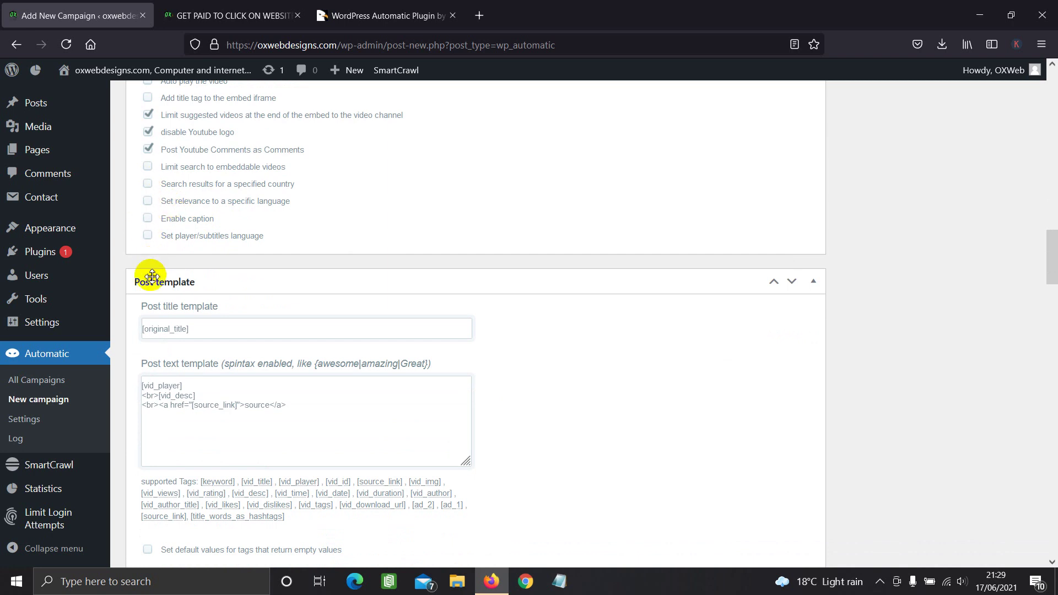
pyautogui.scroll(-2, 154, 285)
pyautogui.moveTo(292, 333); pyautogui.dragTo(142, 333)
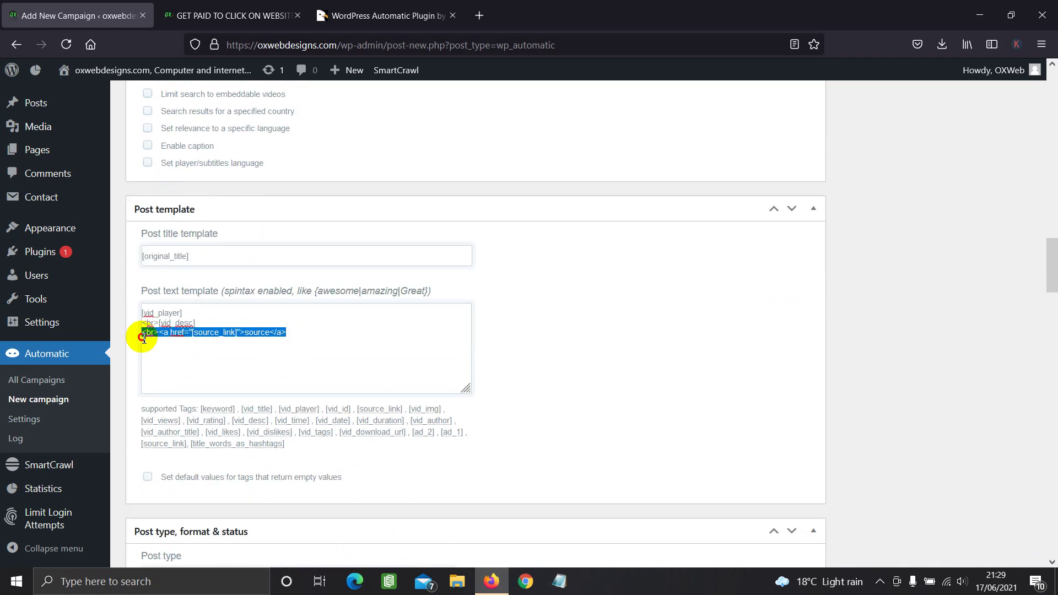
pyautogui.click(209, 332)
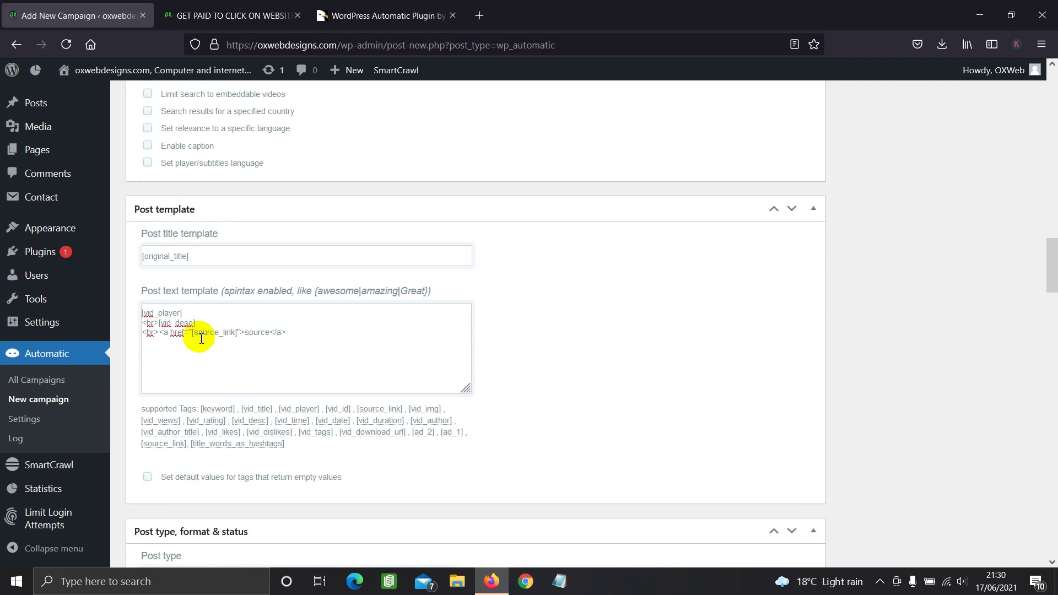
pyautogui.click(196, 334)
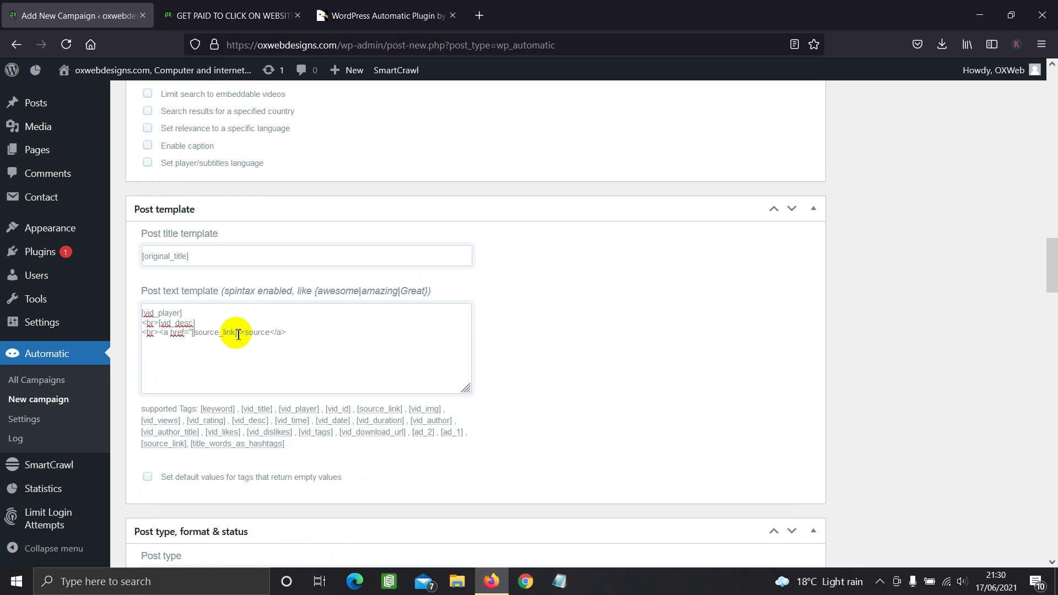
pyautogui.click(258, 334)
pyautogui.doubleClick(258, 334)
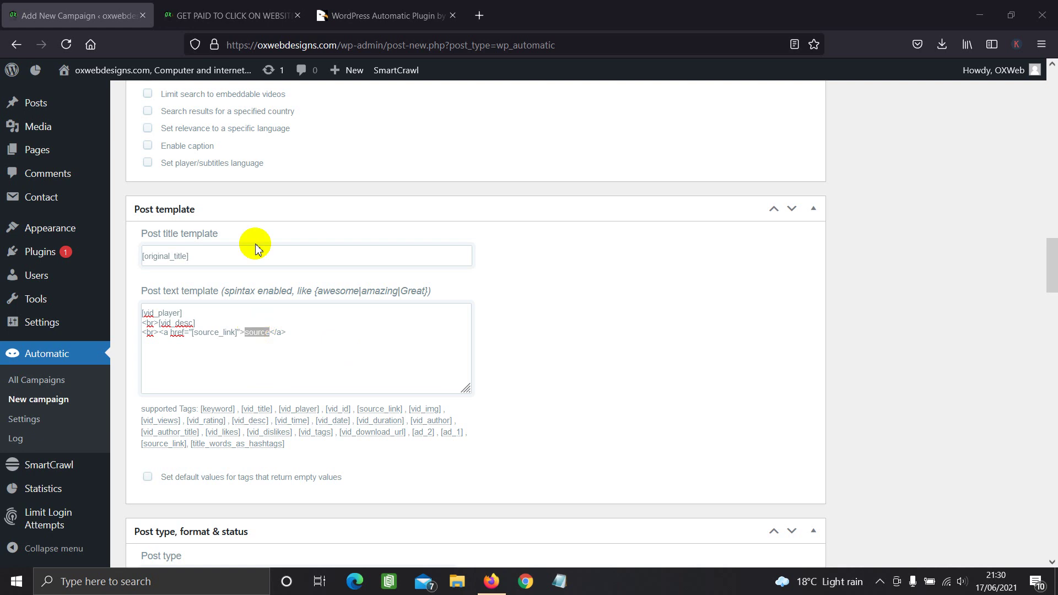
pyautogui.click(253, 333)
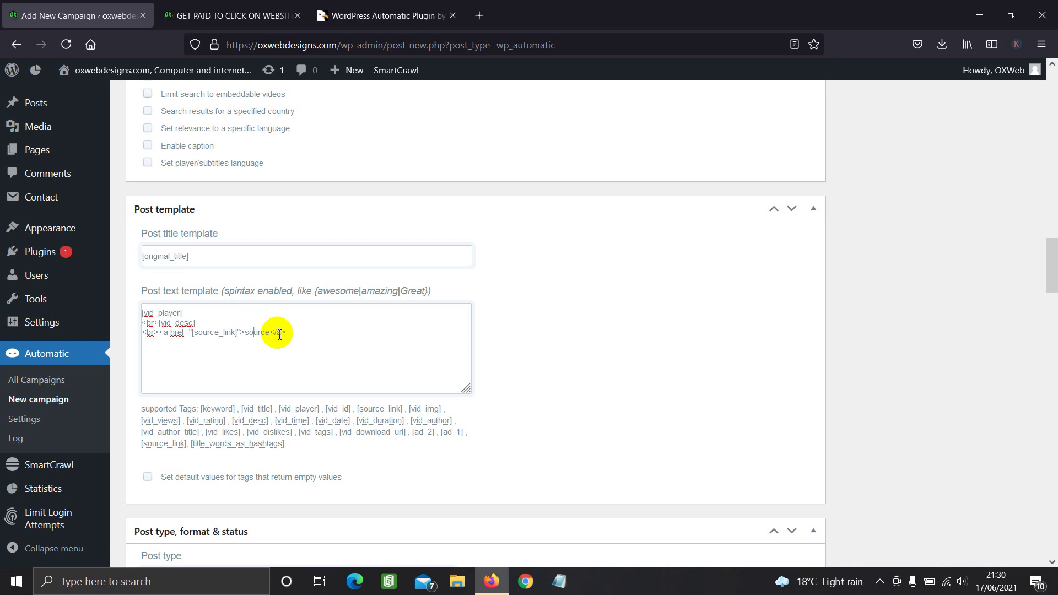
pyautogui.moveTo(287, 333); pyautogui.dragTo(134, 337)
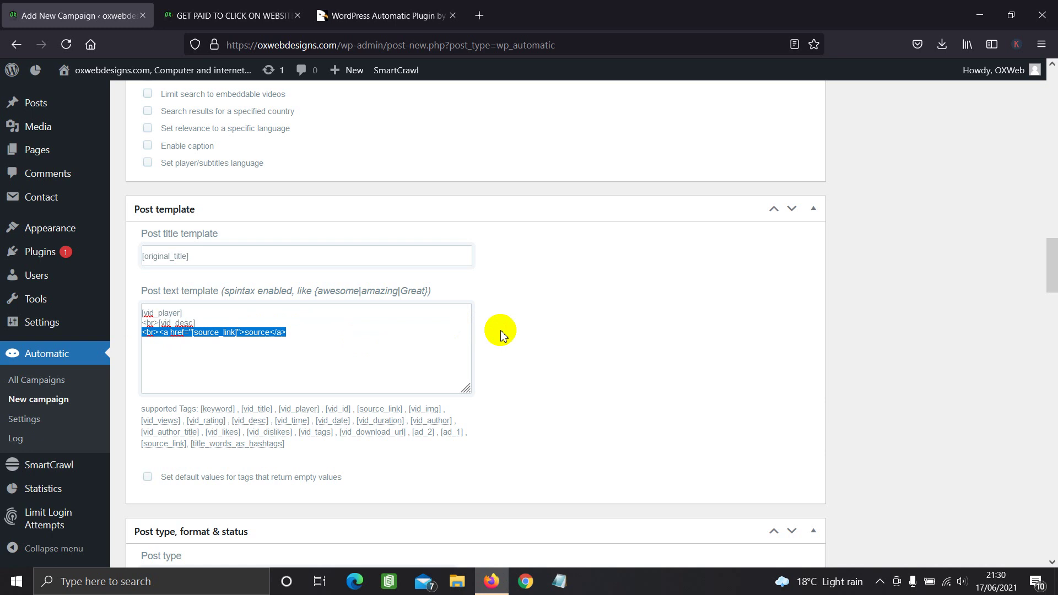
pyautogui.press('BackSpace')
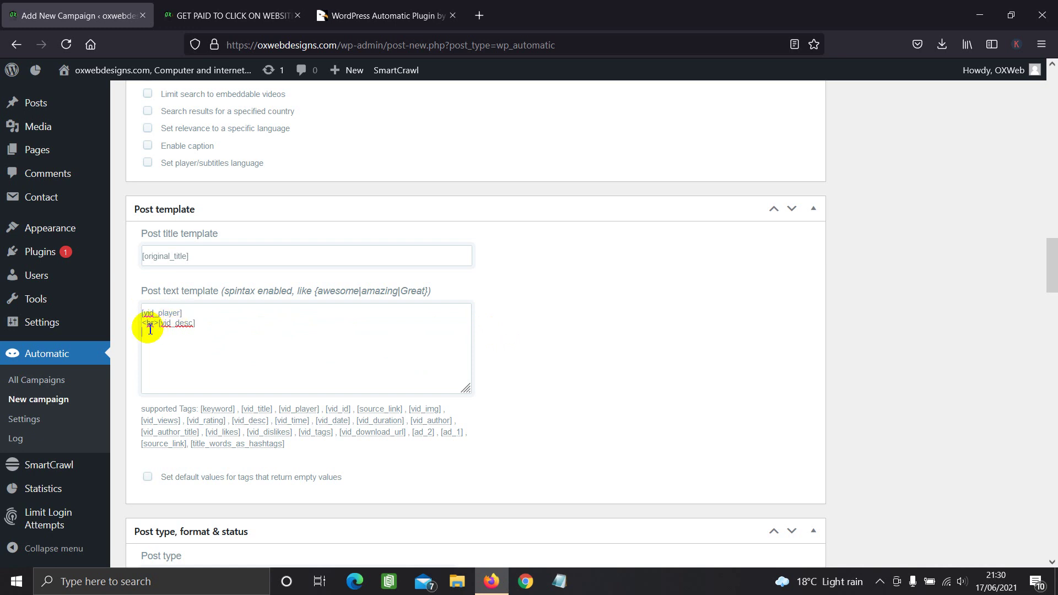
# Step: Review the campaign's post type choices, posts author and new post status, leaving the post type at post
pyautogui.scroll(-3, 194, 362)
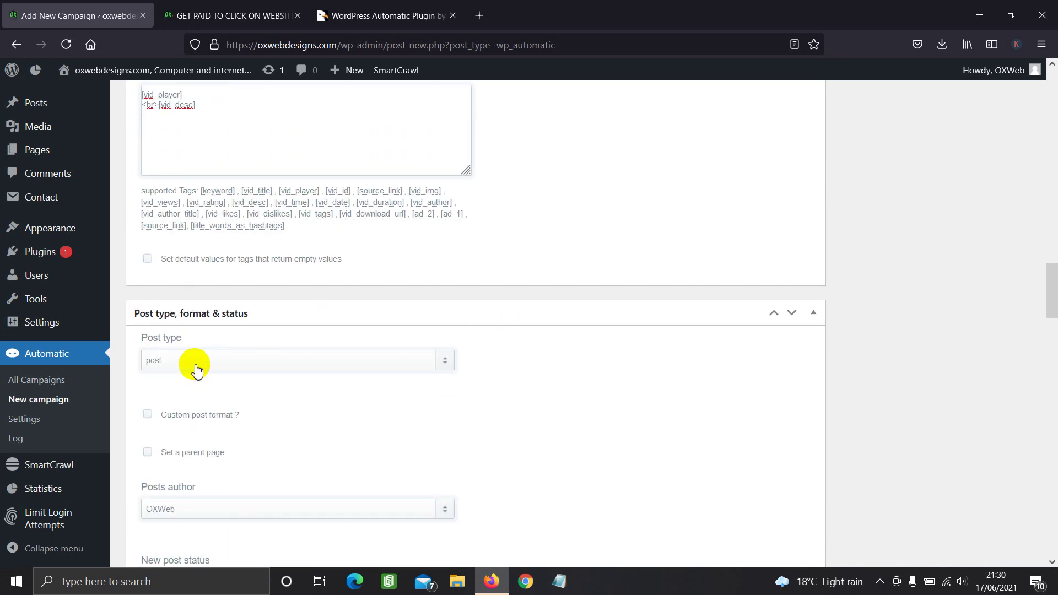
pyautogui.scroll(-1, 197, 355)
pyautogui.click(172, 288)
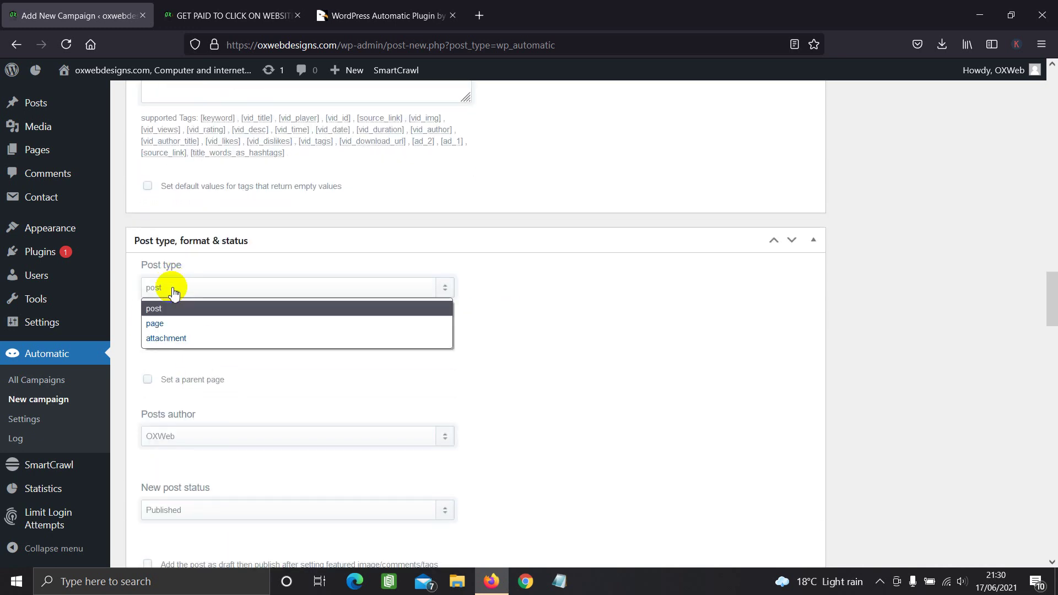
pyautogui.click(172, 290)
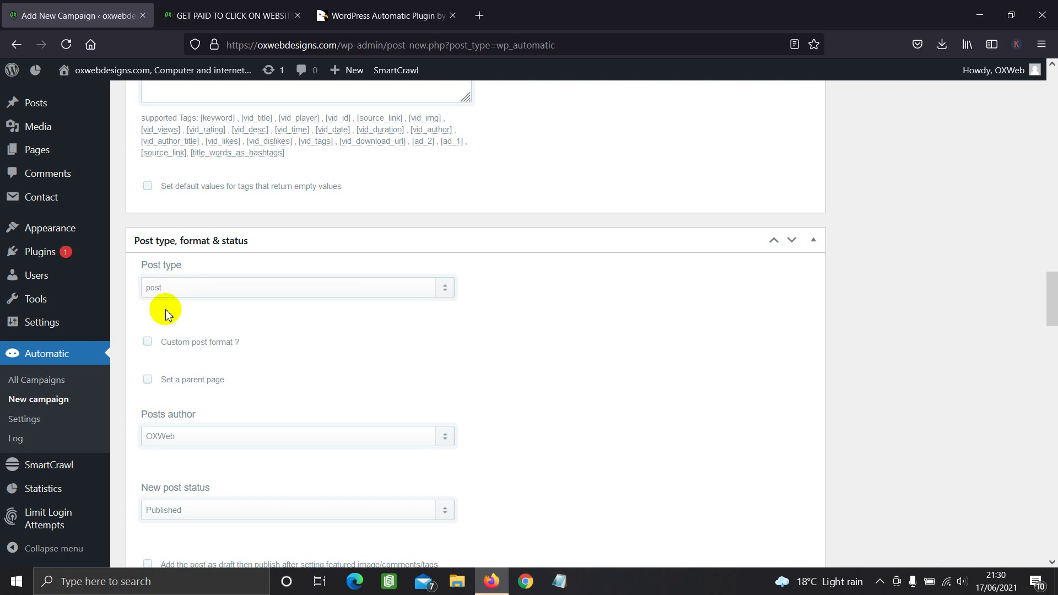
pyautogui.scroll(-1, 168, 325)
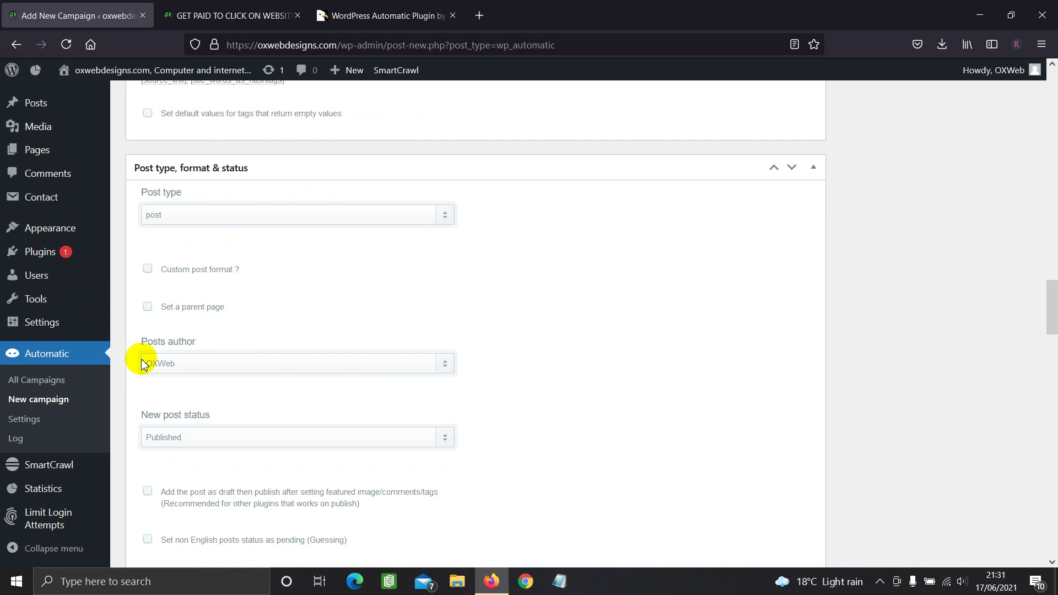
pyautogui.moveTo(42, 283)
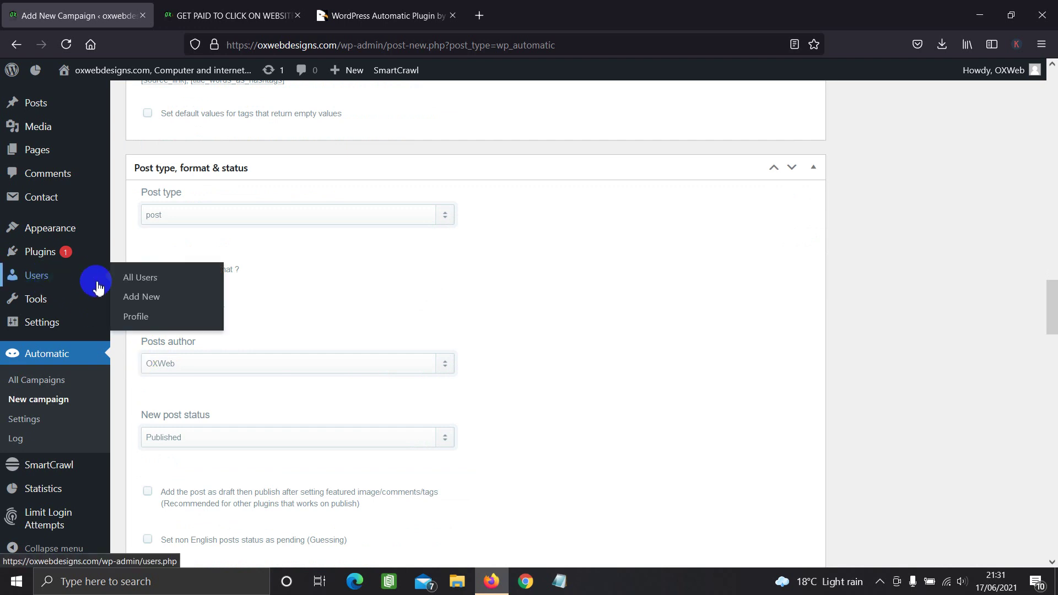
pyautogui.click(124, 318)
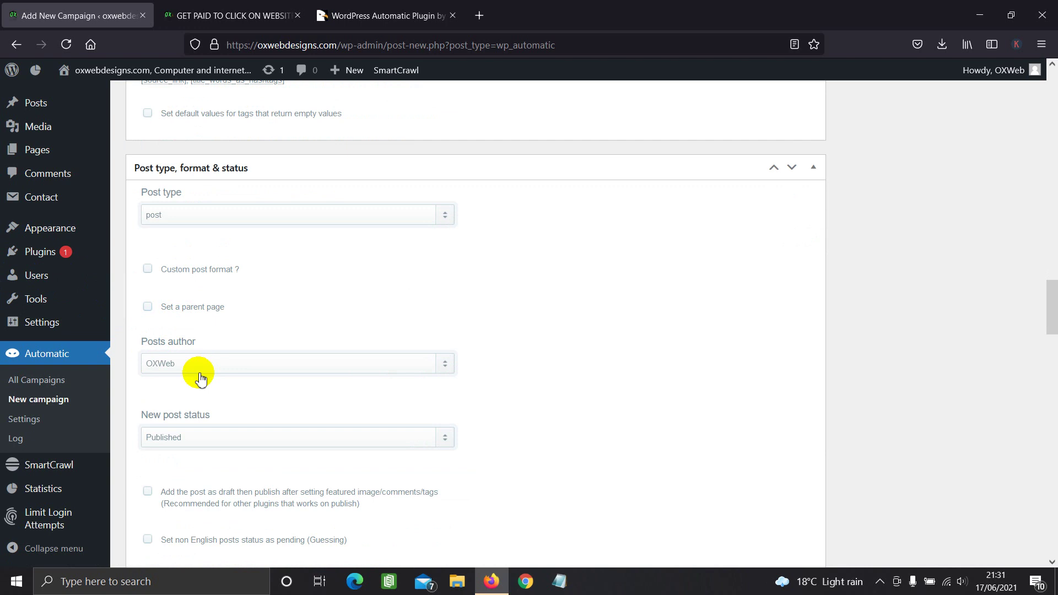
pyautogui.scroll(-1, 182, 380)
pyautogui.scroll(-2, 169, 379)
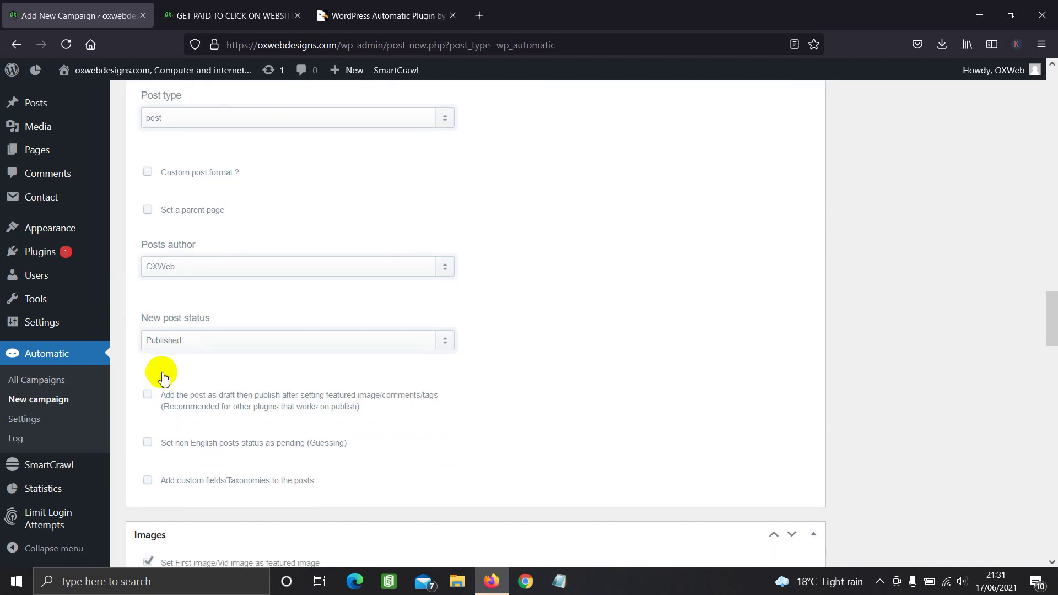
# Step: Examine the featured images of the recent published posts on the live site's home page and return to the campaign's Images settings
pyautogui.scroll(-3, 161, 372)
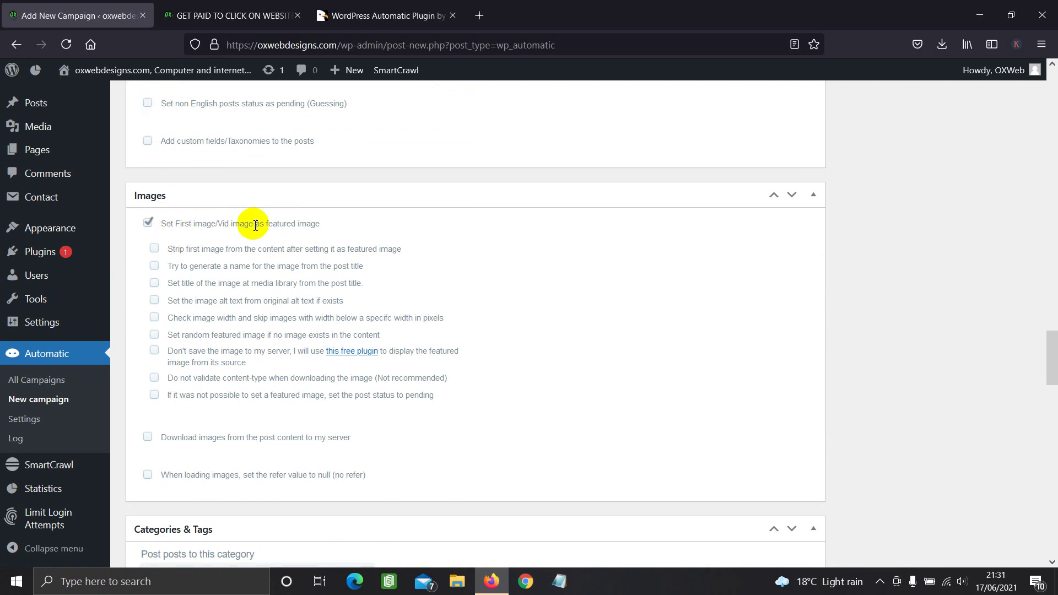
pyautogui.click(232, 21)
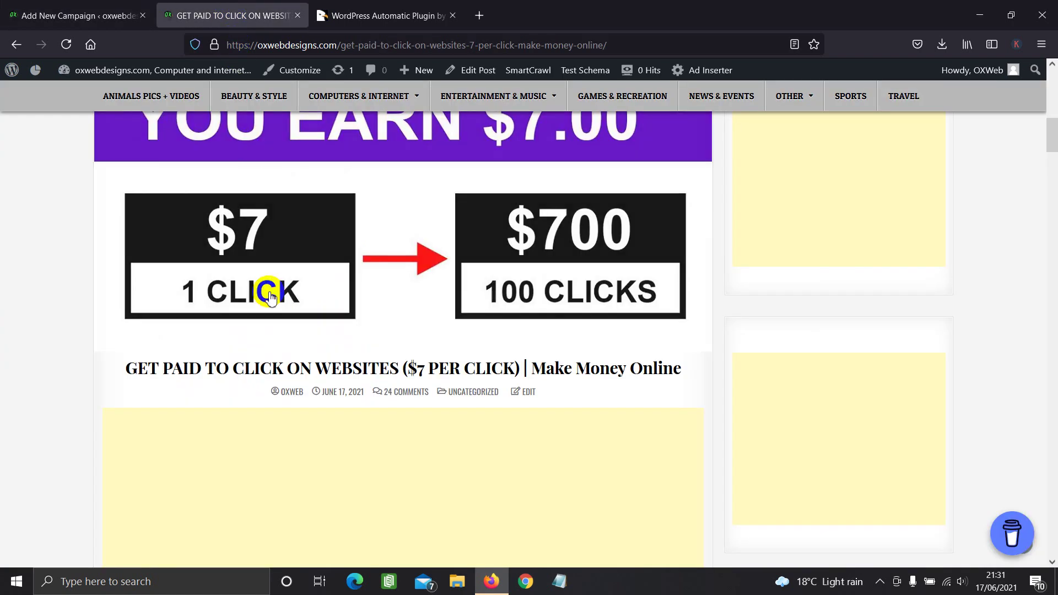
pyautogui.scroll(10, 242, 281)
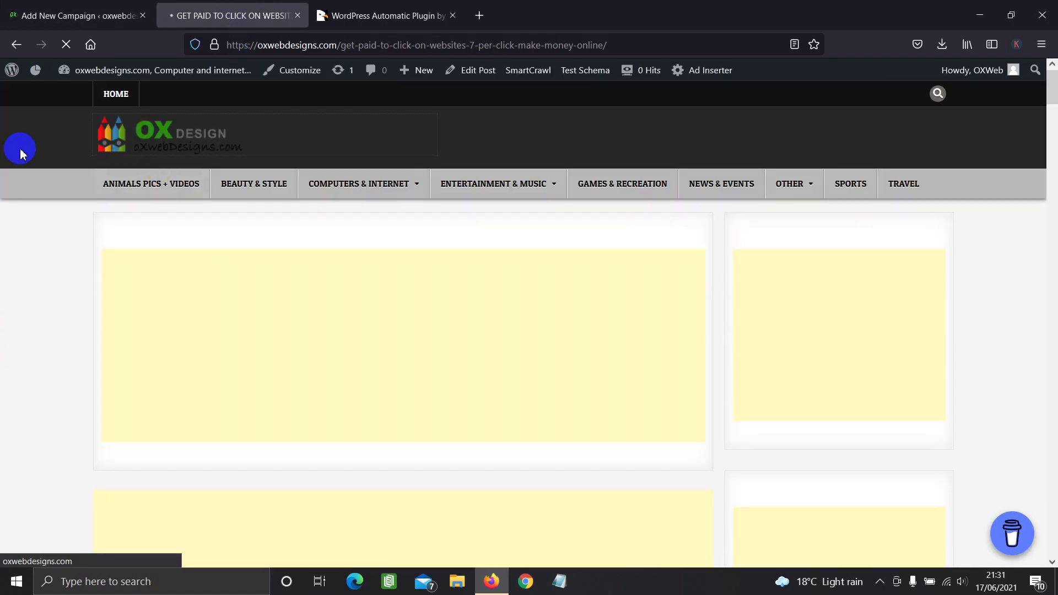
pyautogui.click(72, 229)
pyautogui.scroll(-10, 75, 234)
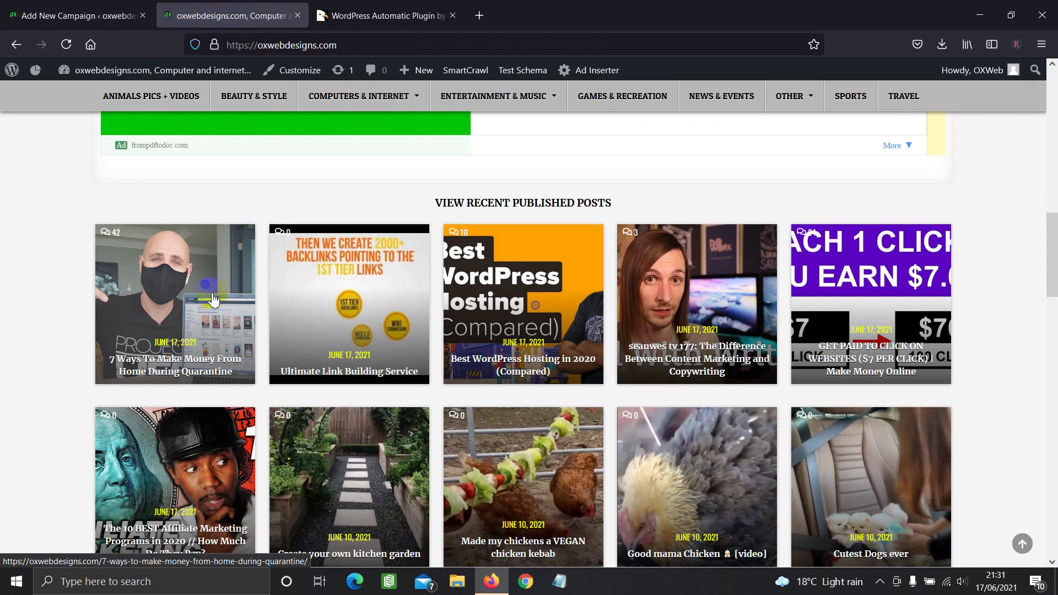
pyautogui.click(91, 9)
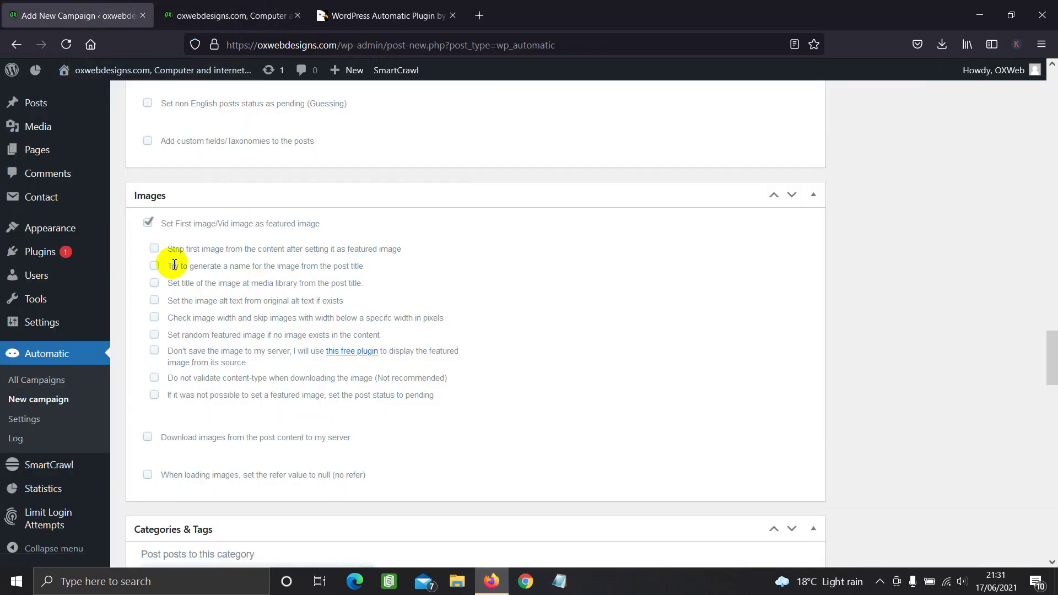
# Step: Enable stripping the first image from the content after setting it as featured, and downloading post content images to the server
pyautogui.click(156, 249)
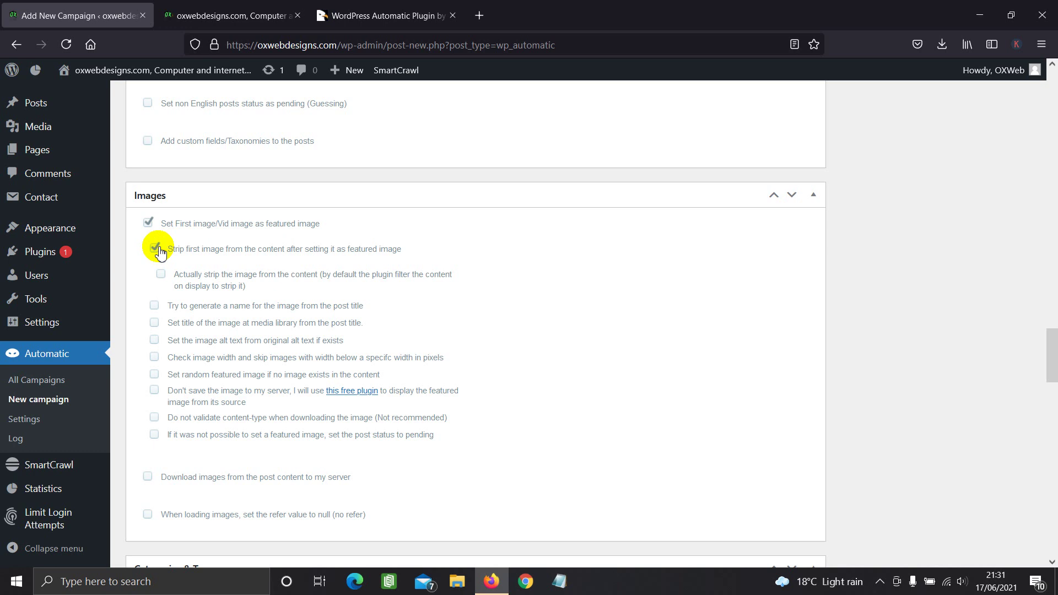
pyautogui.scroll(-2, 159, 253)
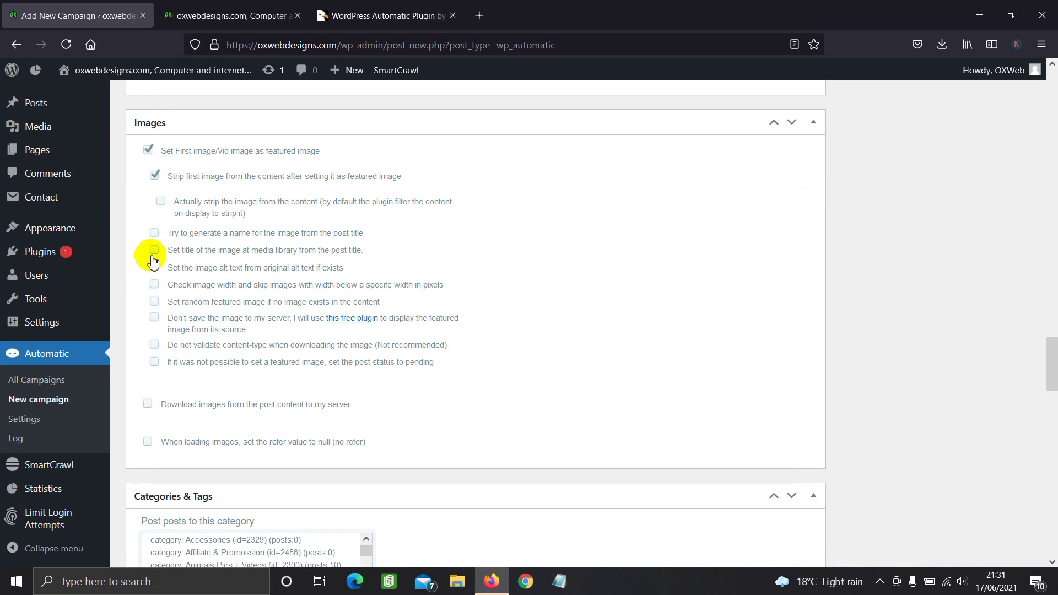
pyautogui.scroll(-1, 154, 341)
pyautogui.click(156, 331)
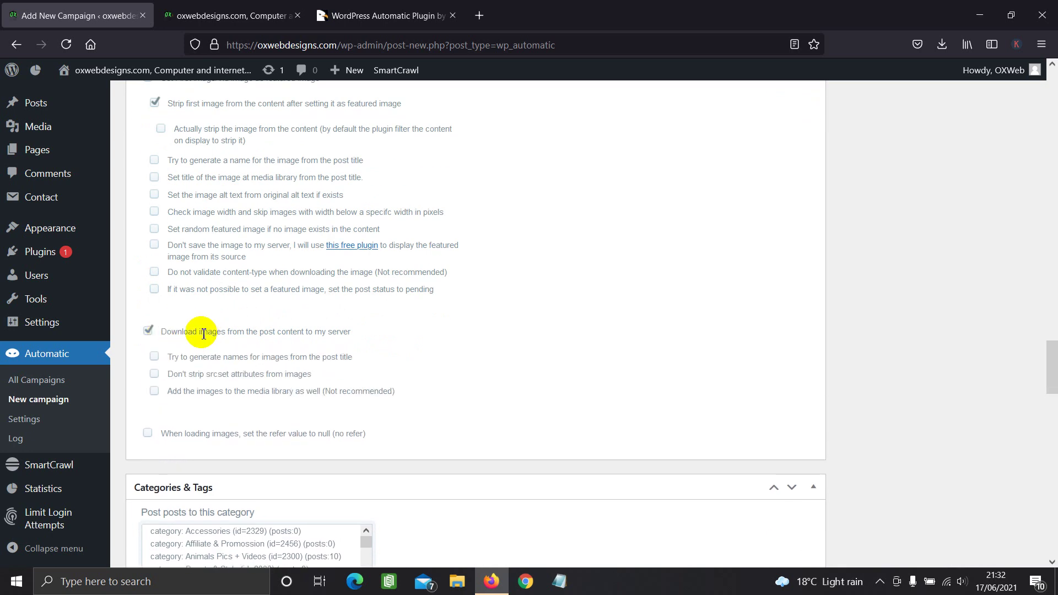
# Step: Assign the campaign's posts to the Videos category in the Categories & Tags settings
pyautogui.scroll(-1, 200, 333)
pyautogui.scroll(-1, 172, 292)
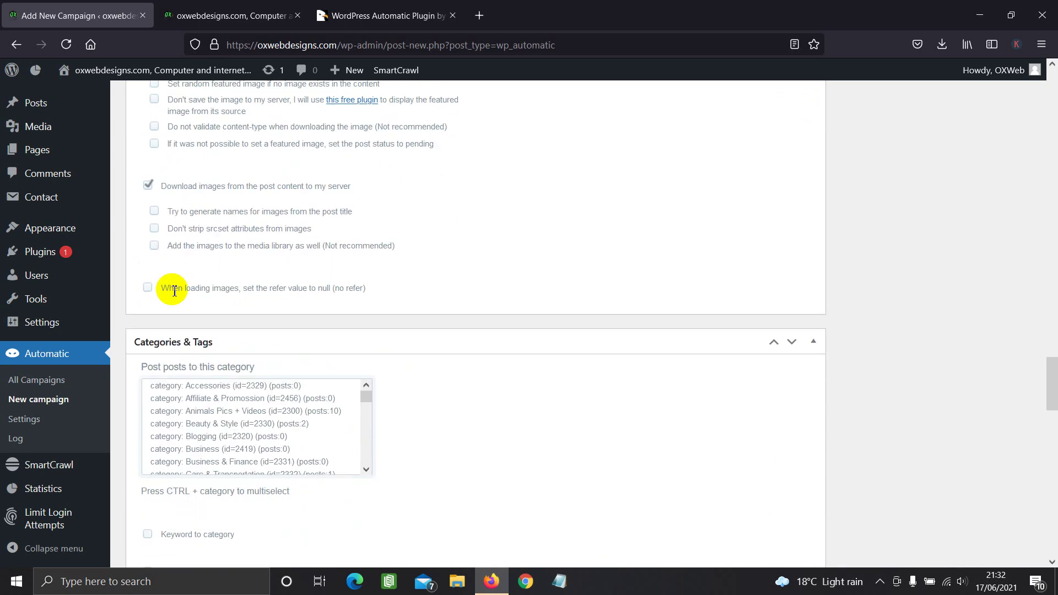
pyautogui.scroll(-1, 367, 316)
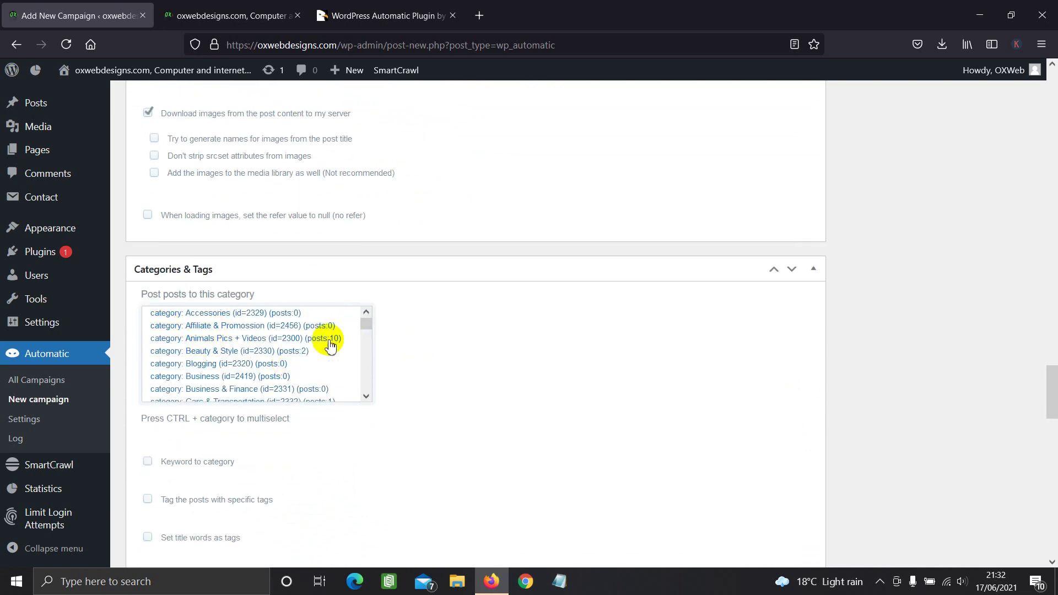
pyautogui.moveTo(363, 325); pyautogui.dragTo(364, 346)
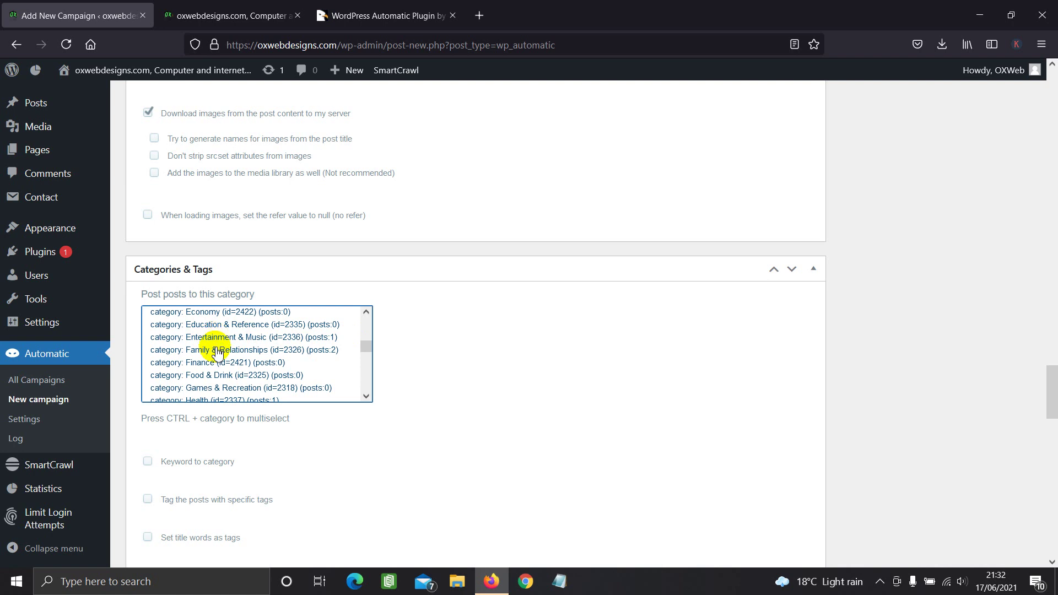
pyautogui.click(217, 352)
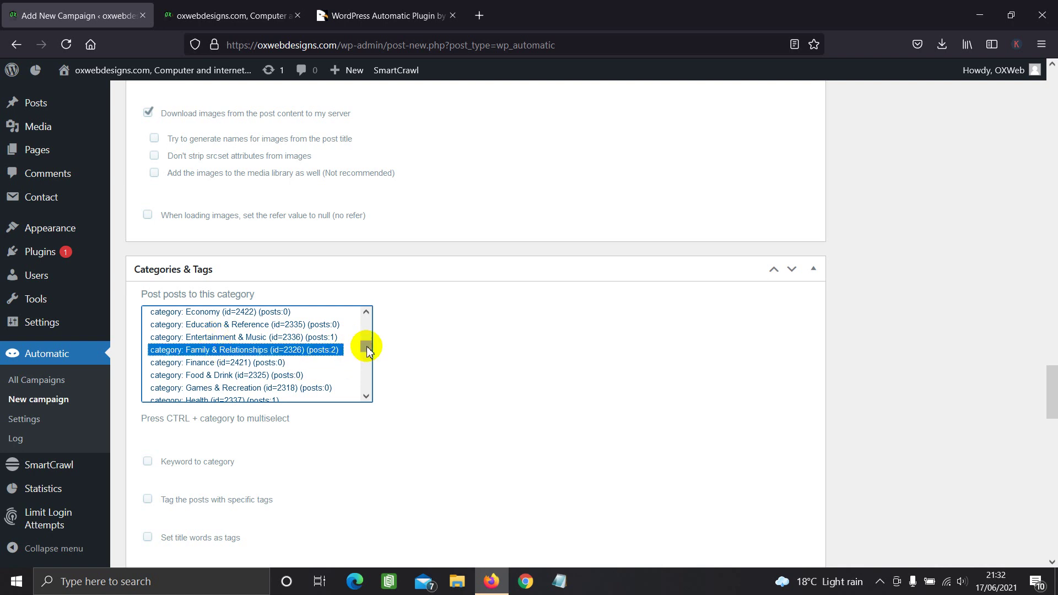
pyautogui.moveTo(367, 348); pyautogui.dragTo(366, 369)
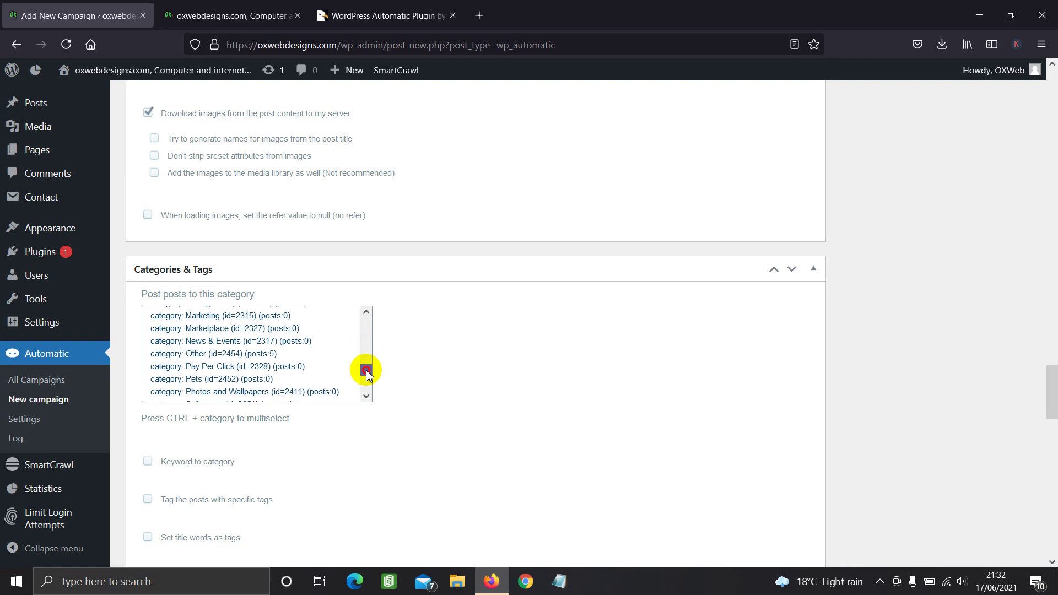
pyautogui.click(208, 357)
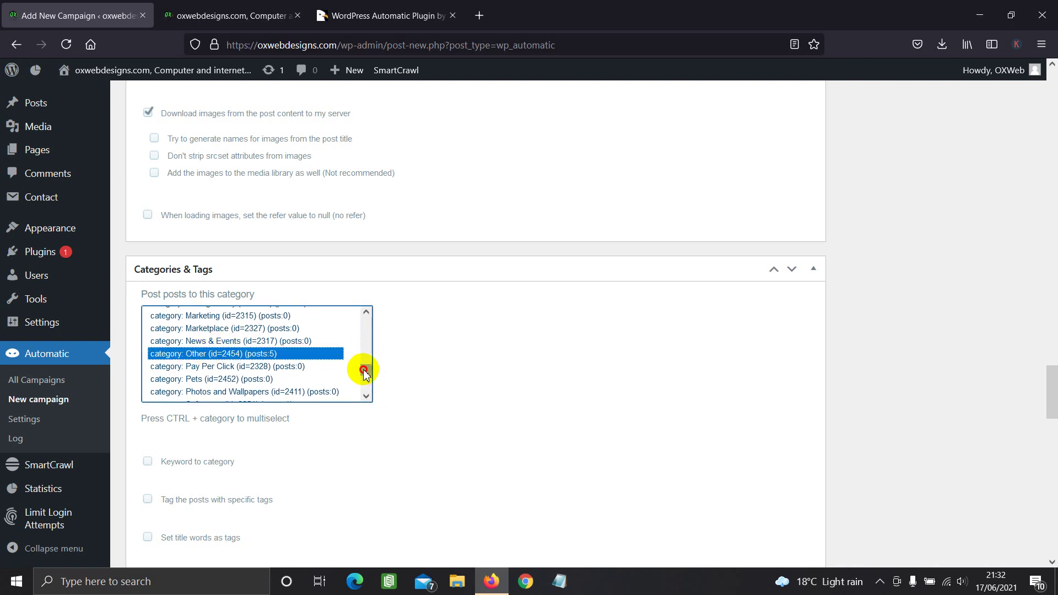
pyautogui.moveTo(364, 366); pyautogui.dragTo(366, 389)
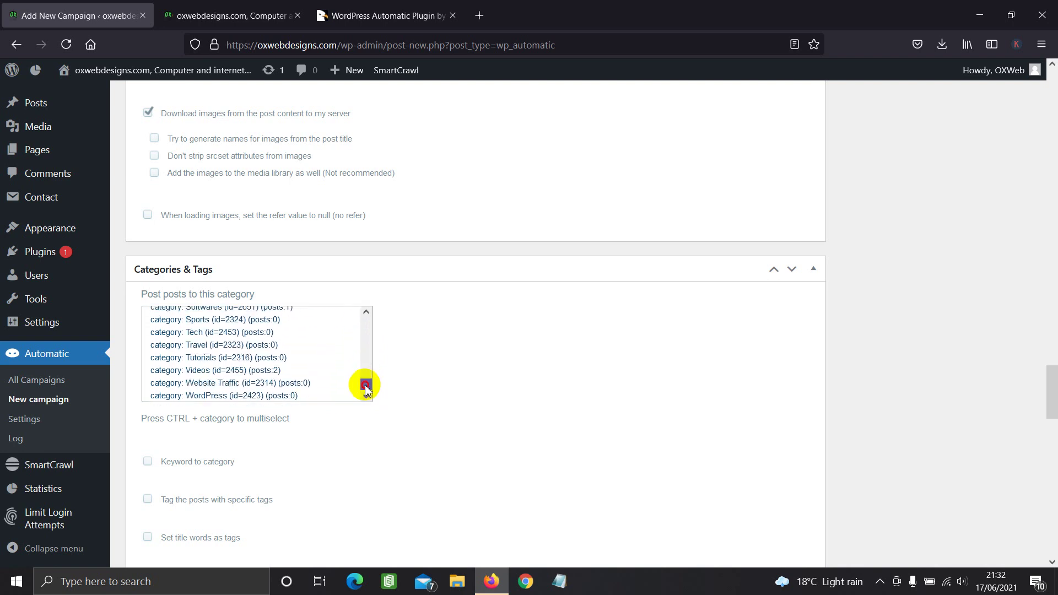
pyautogui.click(196, 369)
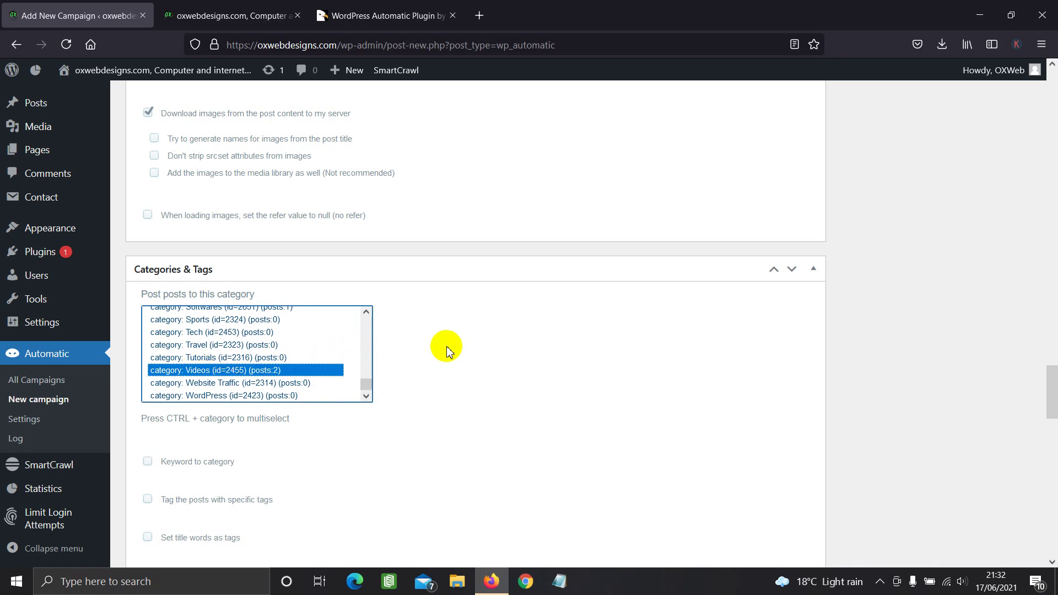
# Step: Enable the posts filter that skips a post if one with the same title is already published in the database
pyautogui.scroll(-5, 446, 348)
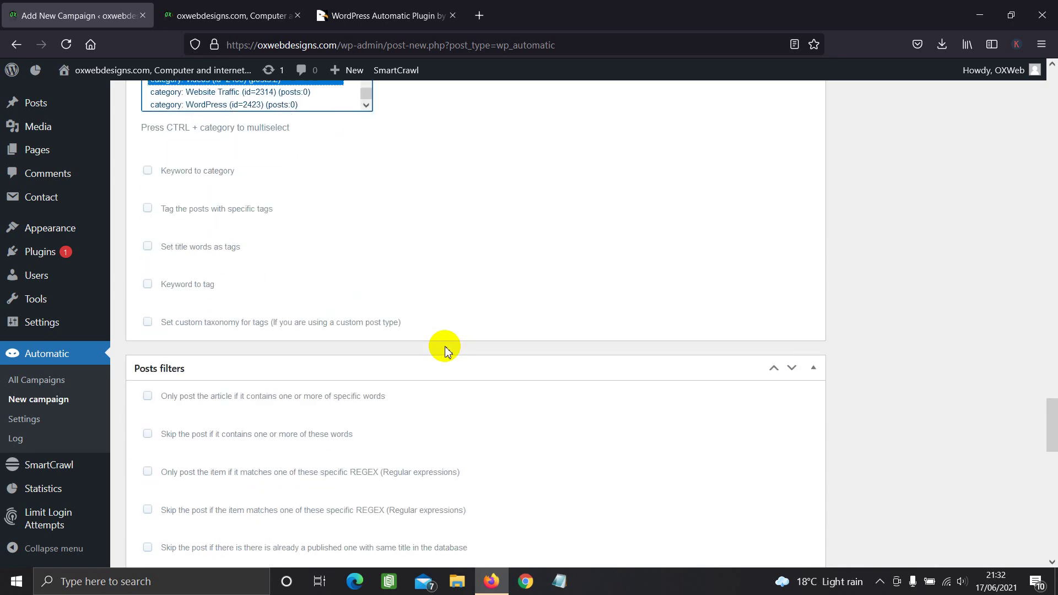
pyautogui.scroll(-4, 213, 312)
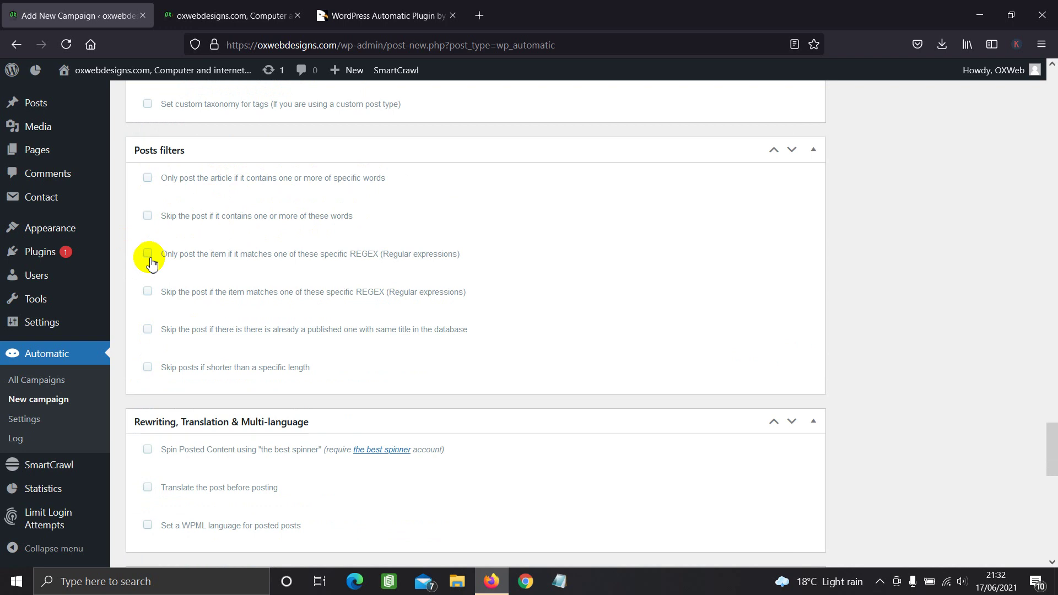
pyautogui.click(150, 329)
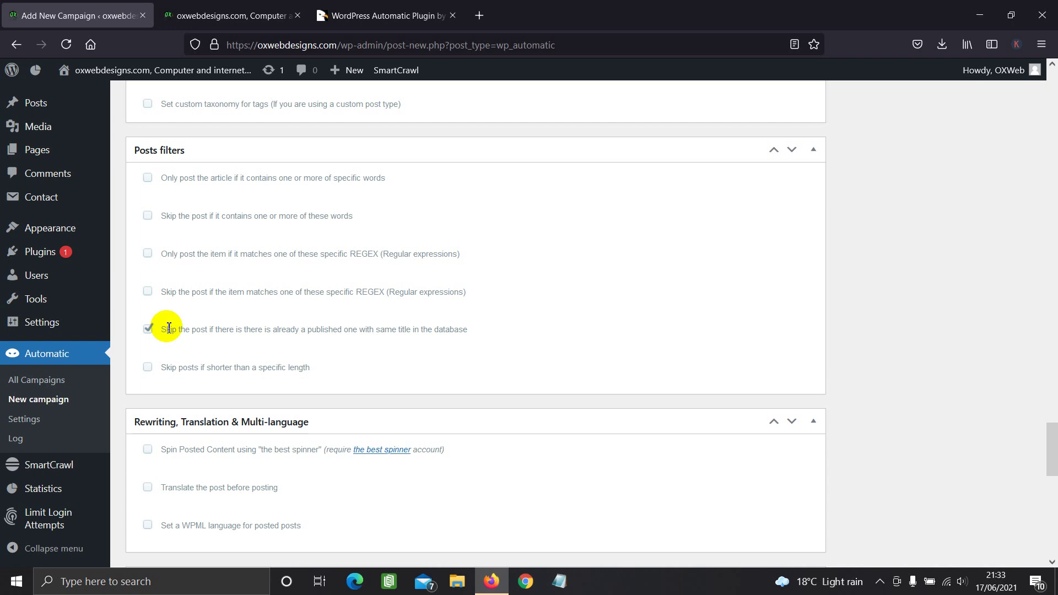
# Step: In the Links settings, enable stripping original links, adding the canonical tag, and never posting the same link again
pyautogui.scroll(-3, 168, 329)
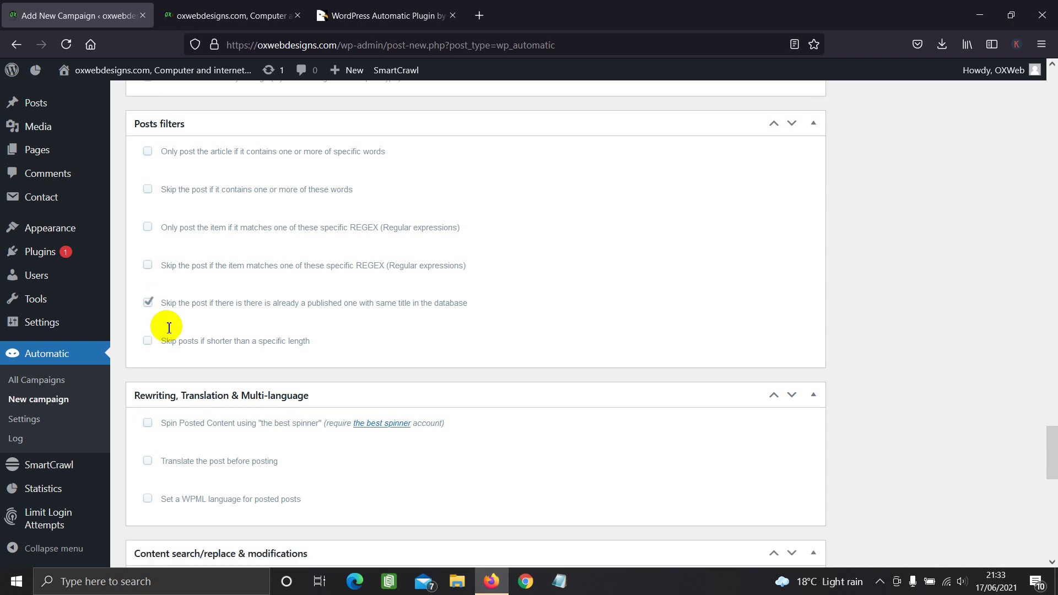
pyautogui.scroll(-4, 168, 329)
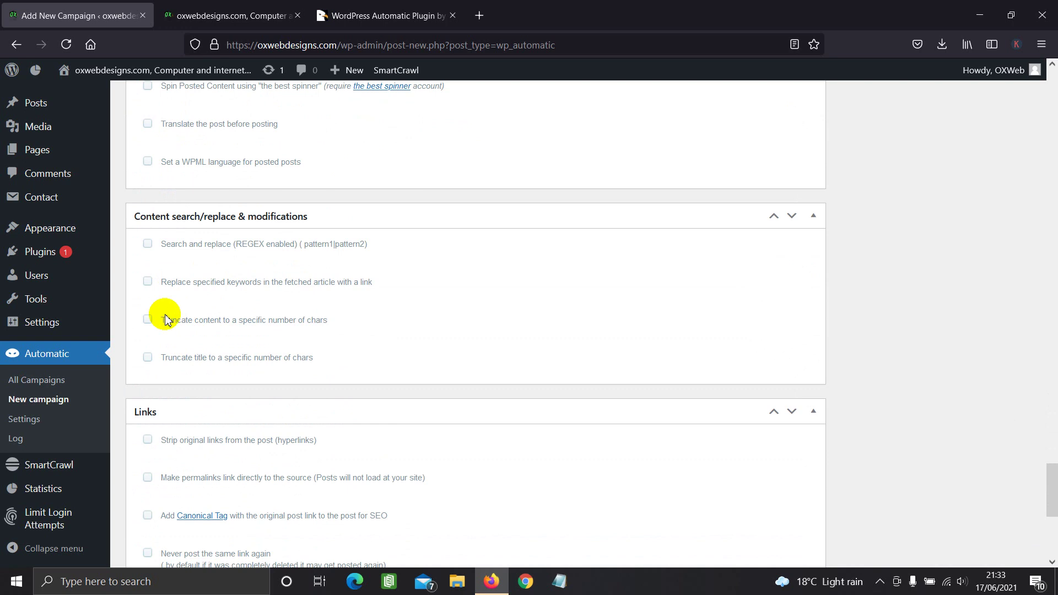
pyautogui.scroll(-1, 152, 333)
pyautogui.scroll(-2, 152, 334)
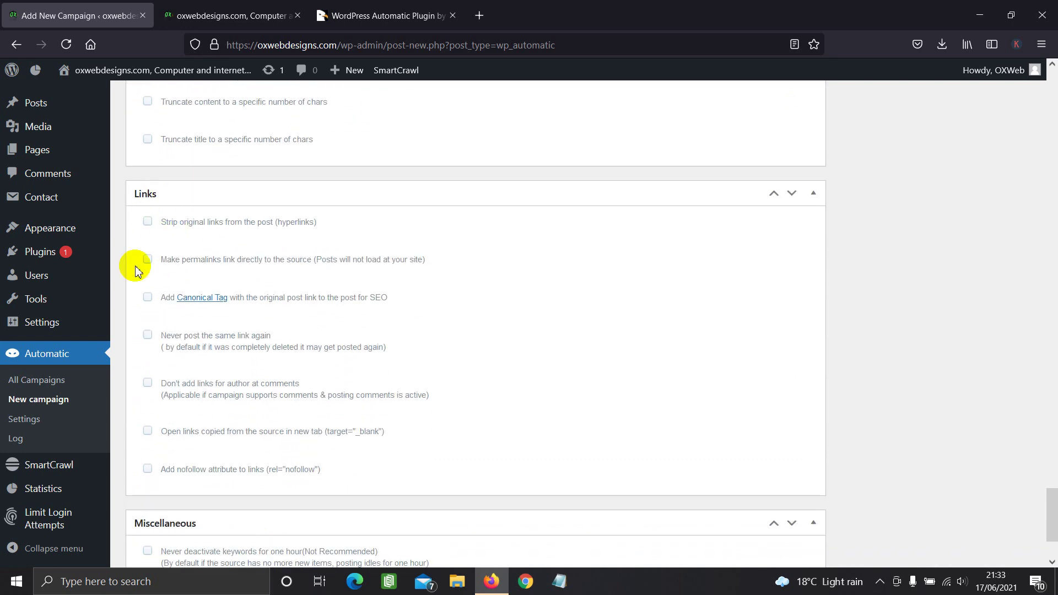
pyautogui.click(148, 222)
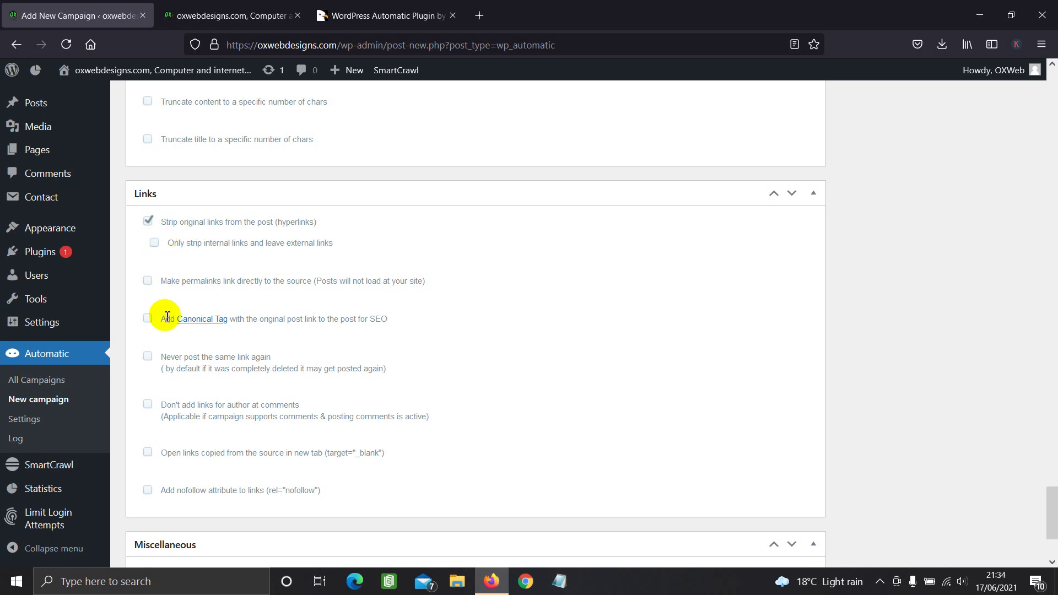
pyautogui.click(148, 319)
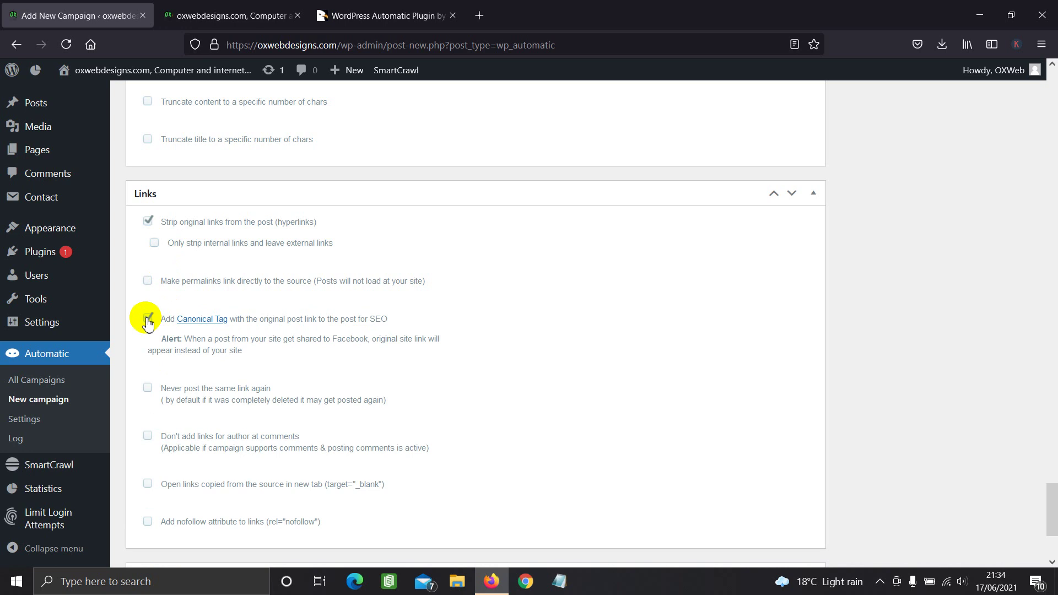
pyautogui.scroll(-2, 148, 323)
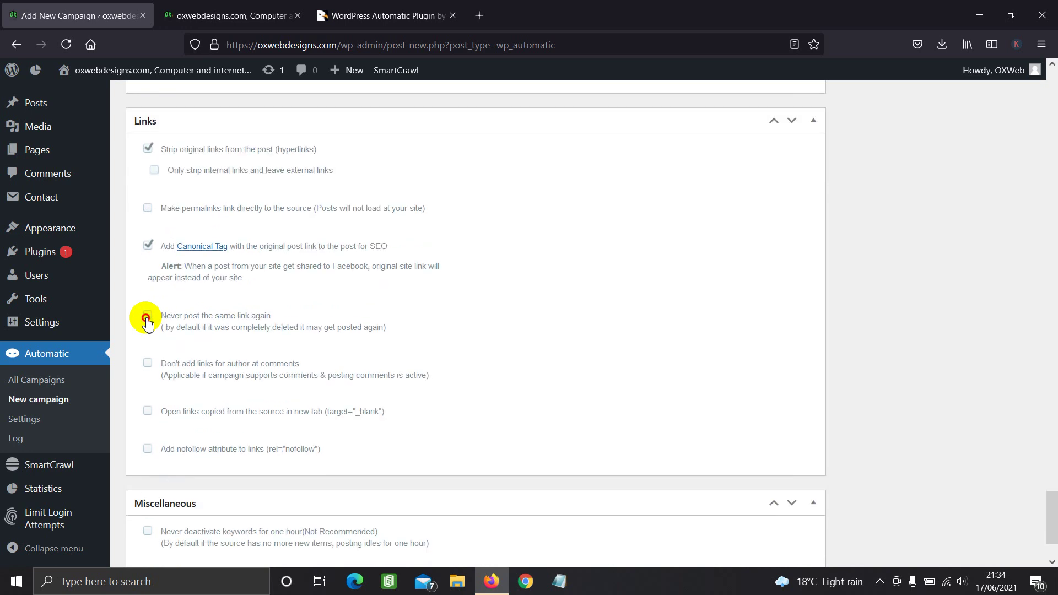
pyautogui.click(148, 314)
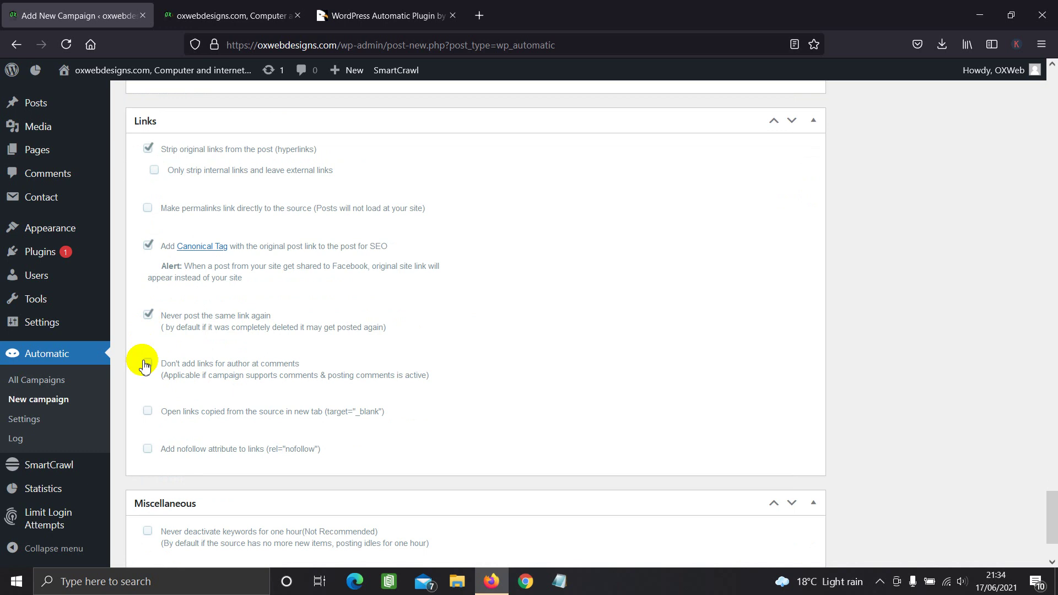
# Step: Set the campaign's update frequency to try adding a new post every 13 hours
pyautogui.scroll(-3, 146, 364)
pyautogui.scroll(10, 884, 310)
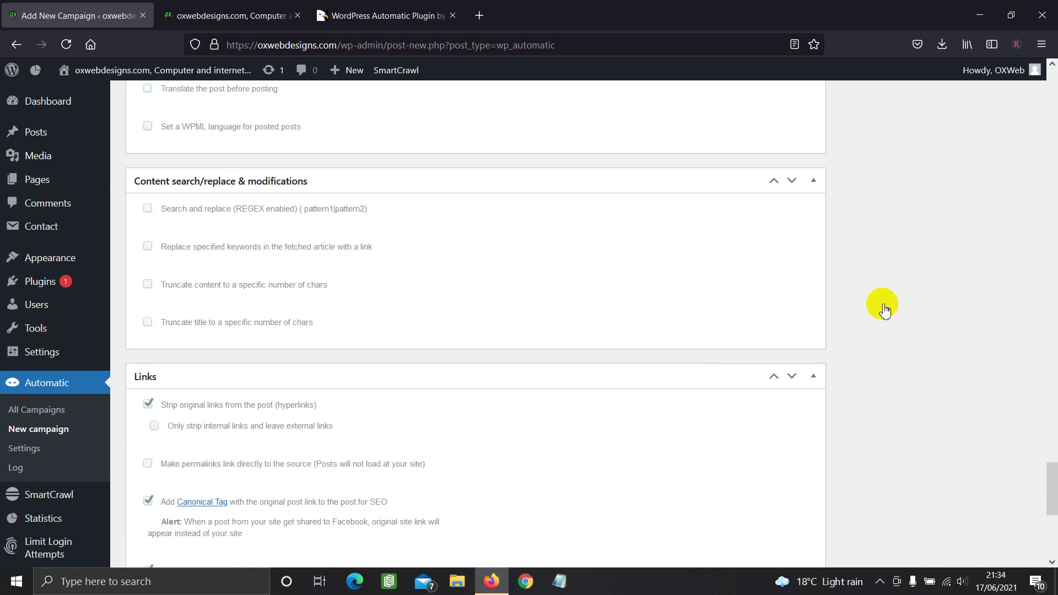
pyautogui.scroll(-3, 1046, 491)
pyautogui.moveTo(1049, 485); pyautogui.dragTo(1026, 92)
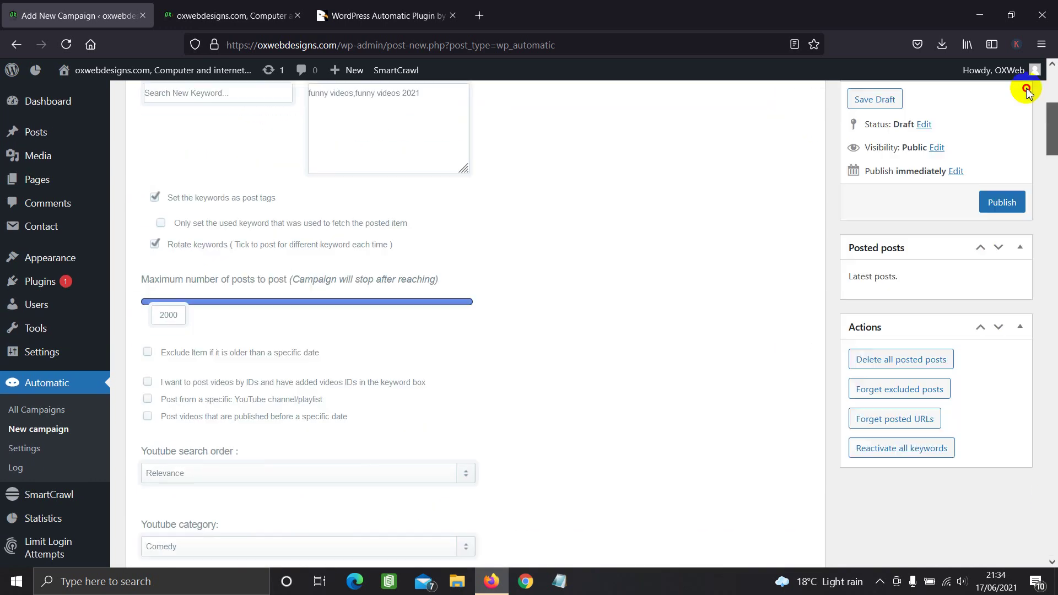
pyautogui.scroll(5, 1026, 92)
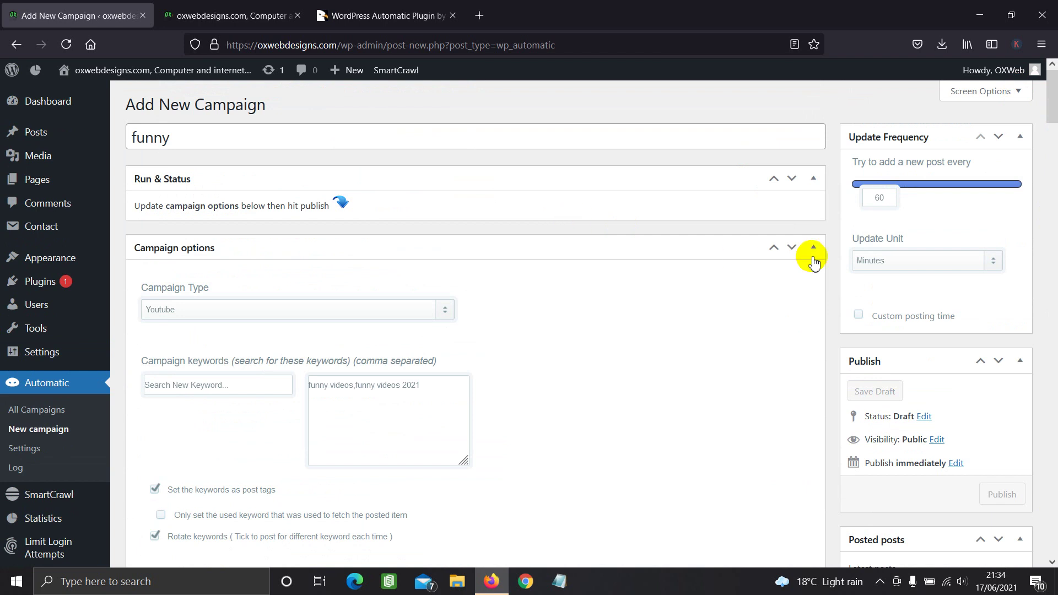
pyautogui.click(884, 264)
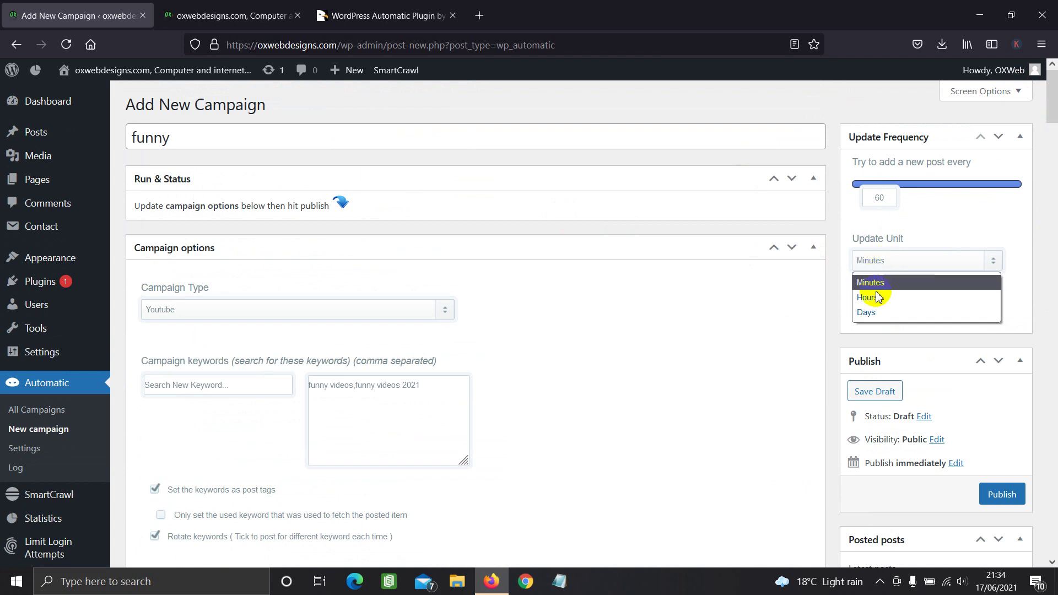
pyautogui.click(867, 319)
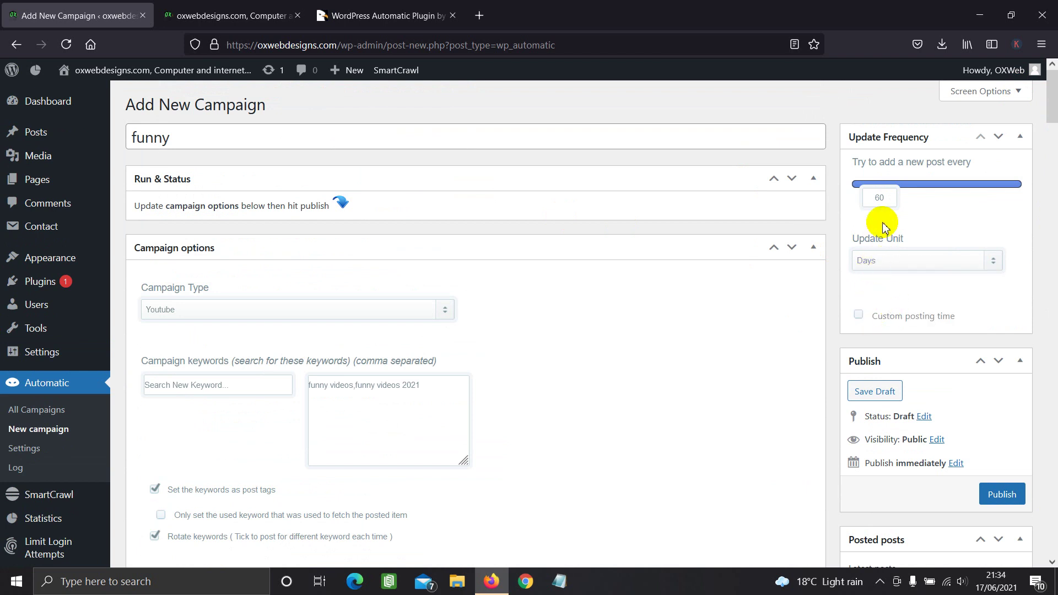
pyautogui.doubleClick(880, 197)
pyautogui.click(858, 264)
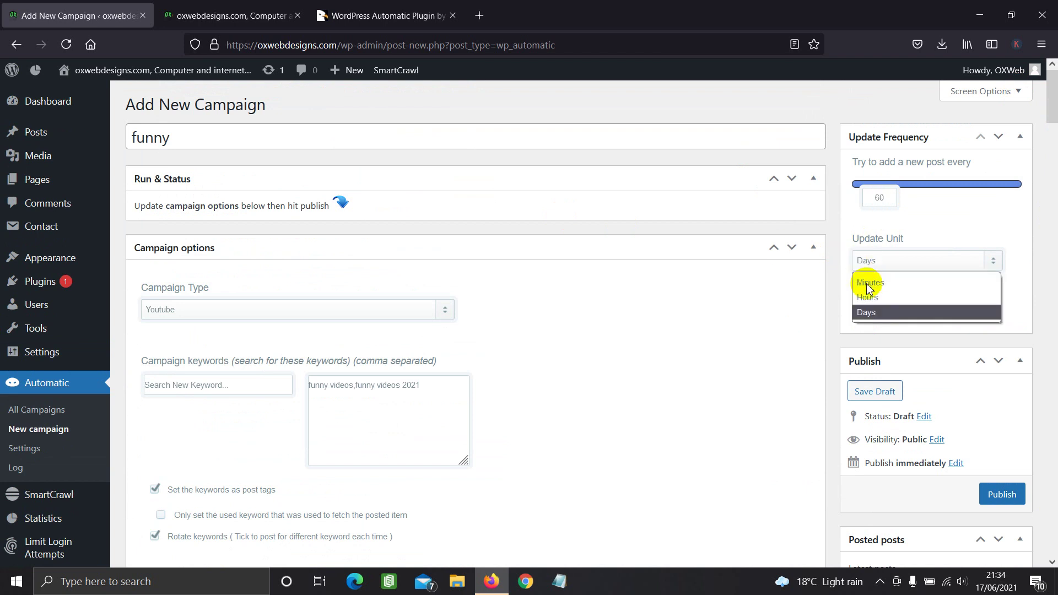
pyautogui.click(866, 296)
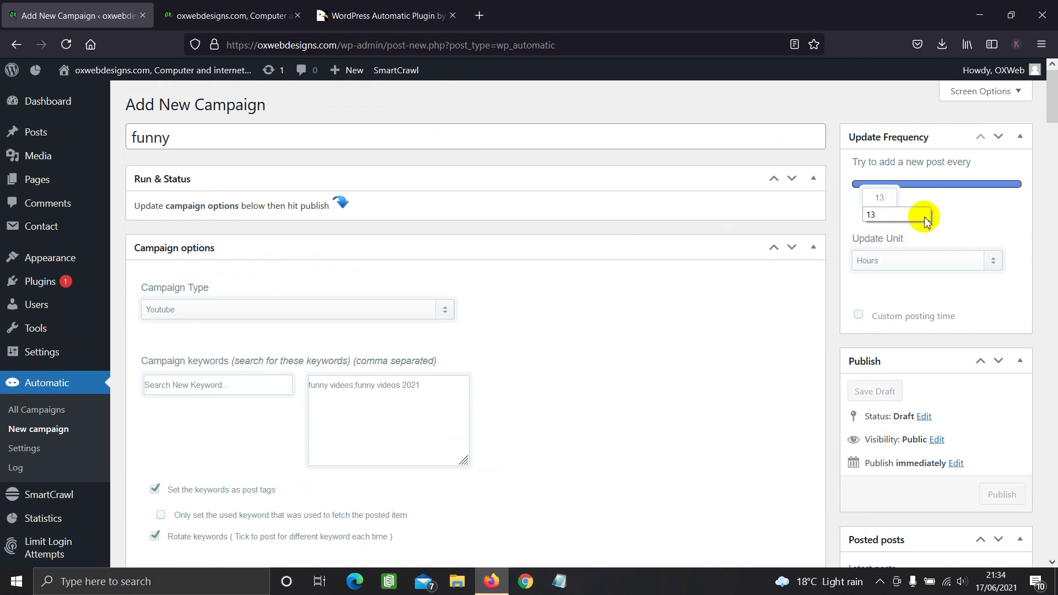
pyautogui.click(967, 208)
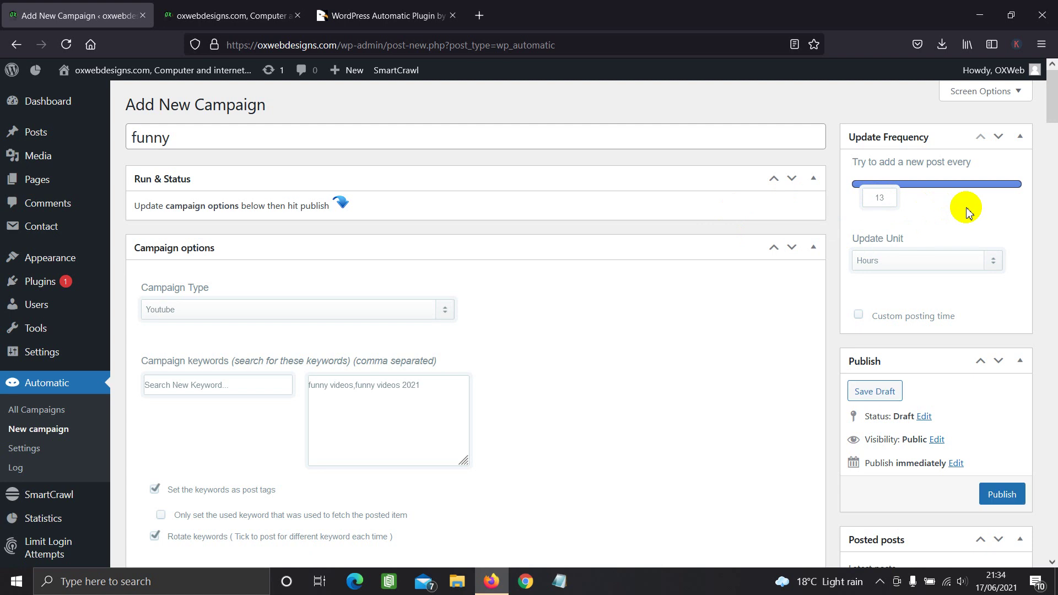
# Step: Publish the funny campaign
pyautogui.scroll(-3, 941, 246)
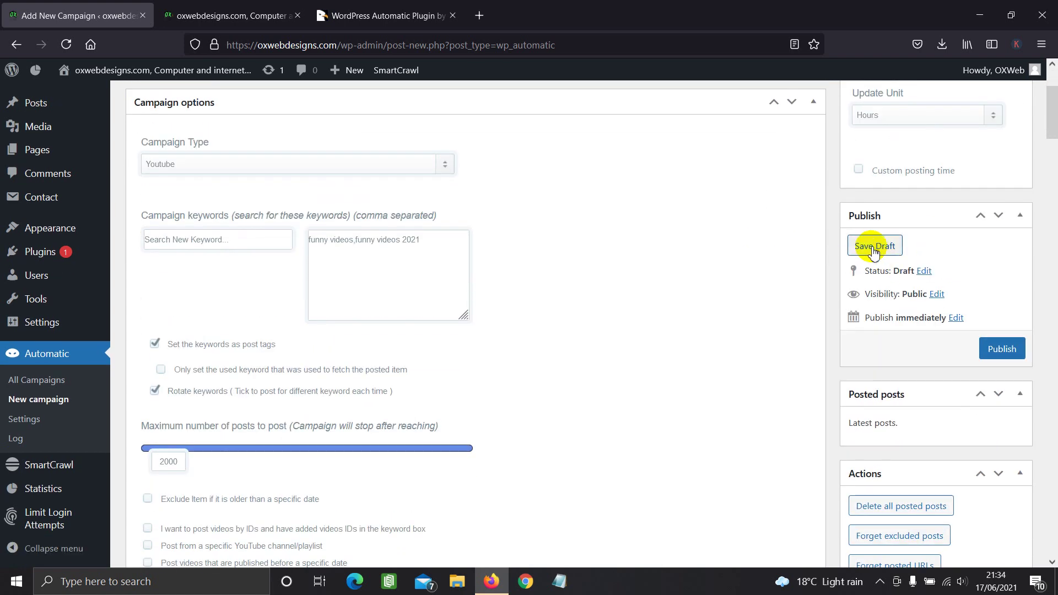
pyautogui.click(987, 349)
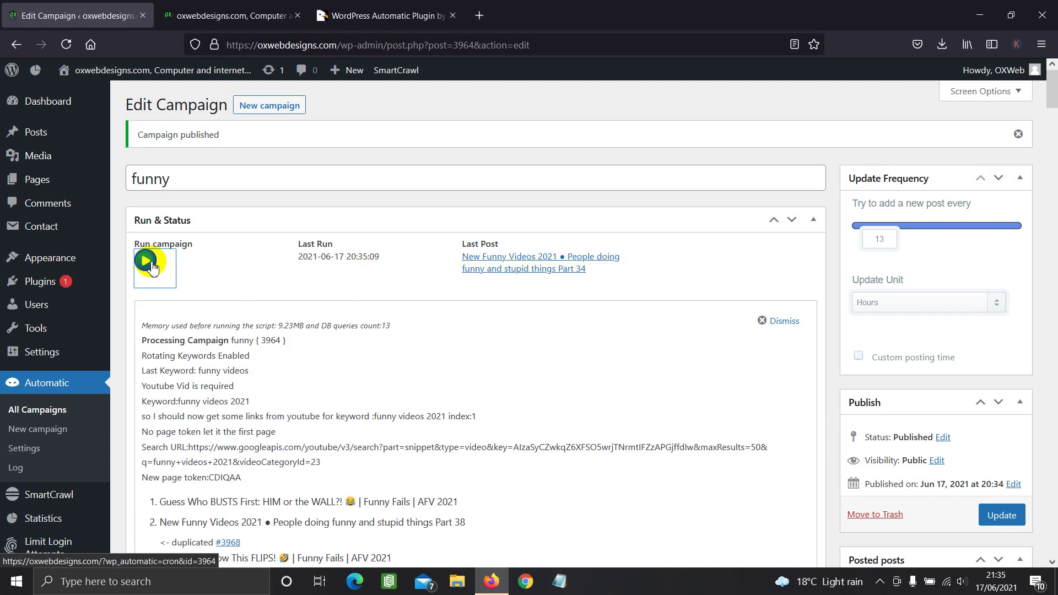
# Step: Open the campaign's last post in a new tab and examine its featured image, title and embedded video player
pyautogui.rightClick(492, 266)
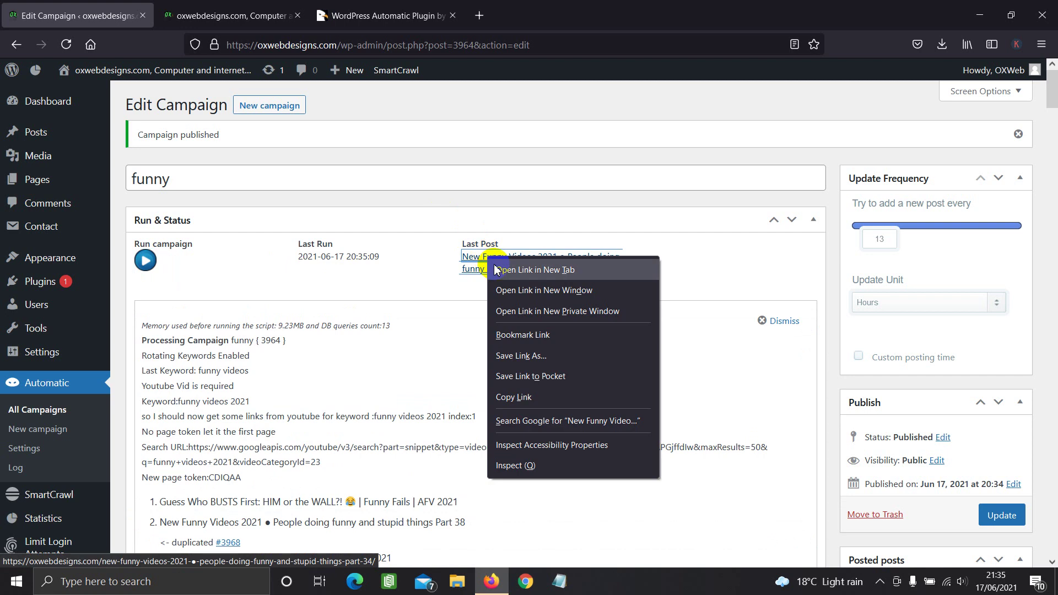
pyautogui.click(496, 270)
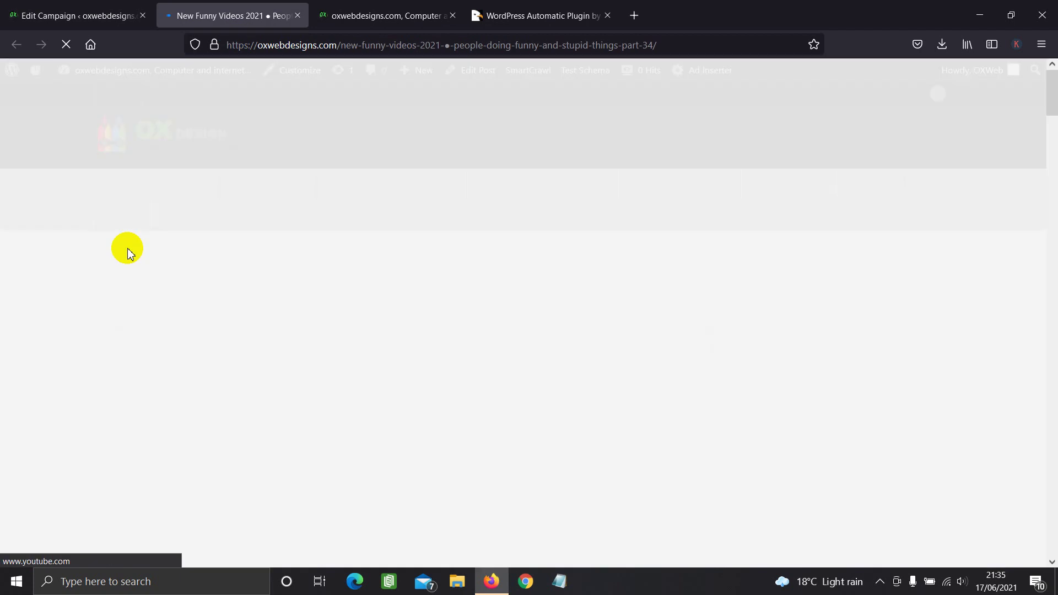
pyautogui.scroll(-3, 22, 291)
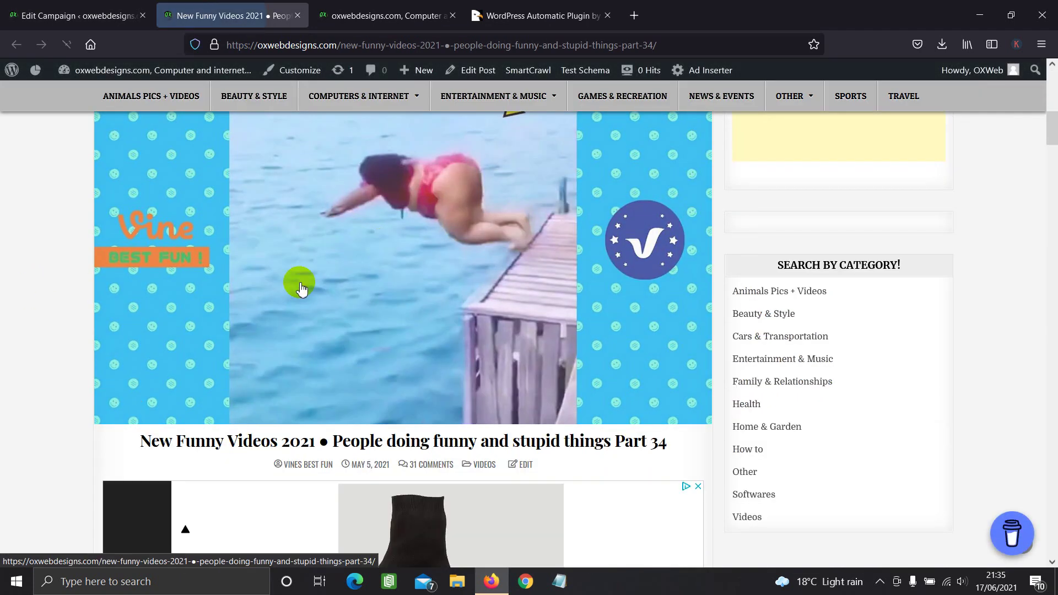
pyautogui.scroll(-5, 300, 286)
pyautogui.scroll(-5, 300, 287)
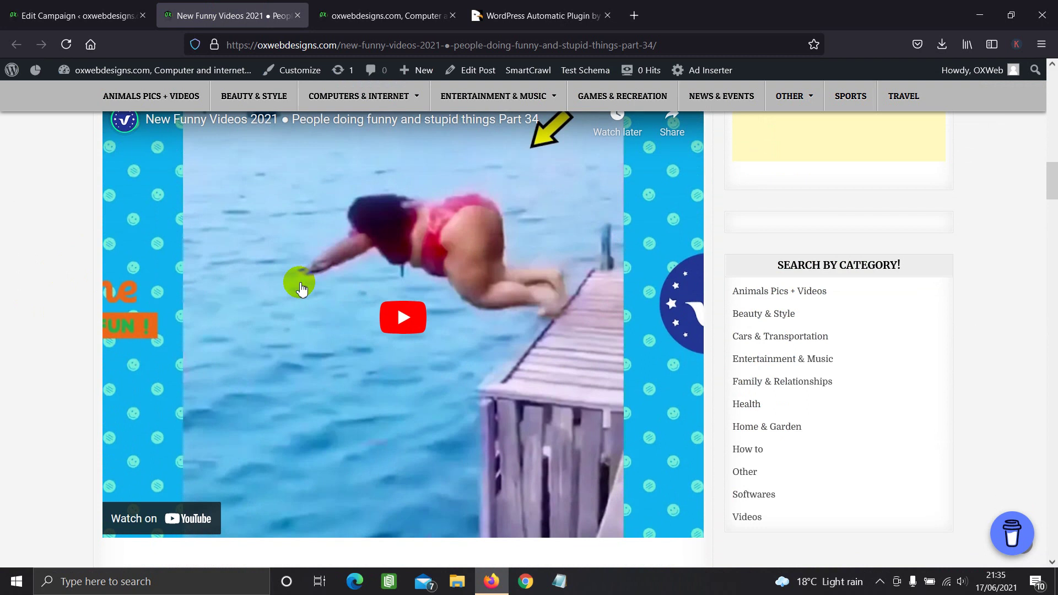
pyautogui.scroll(7, 472, 303)
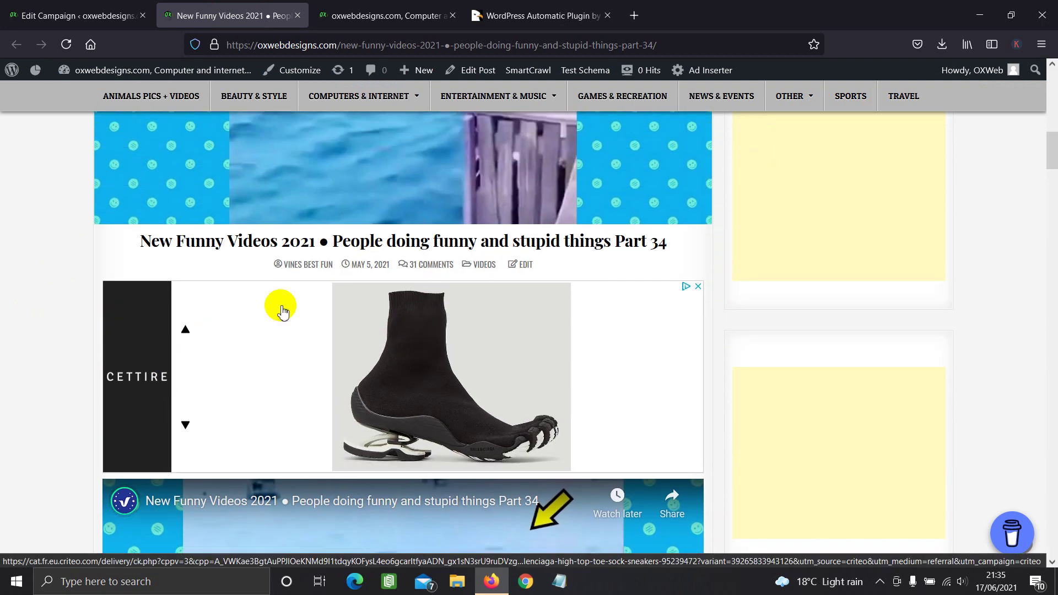
pyautogui.scroll(3, 280, 309)
pyautogui.scroll(-10, 280, 309)
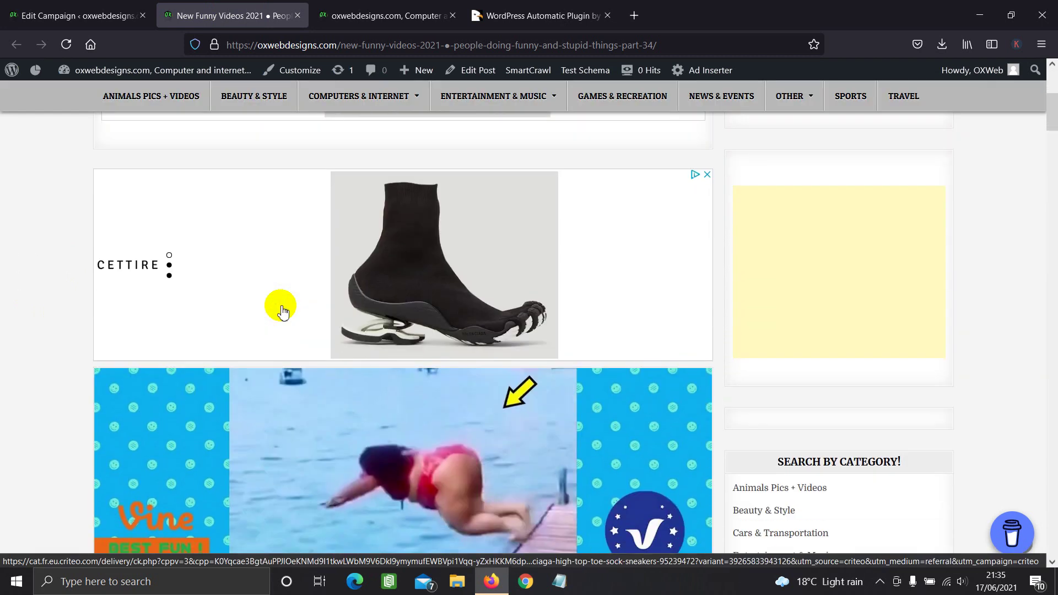
pyautogui.scroll(-9, 281, 308)
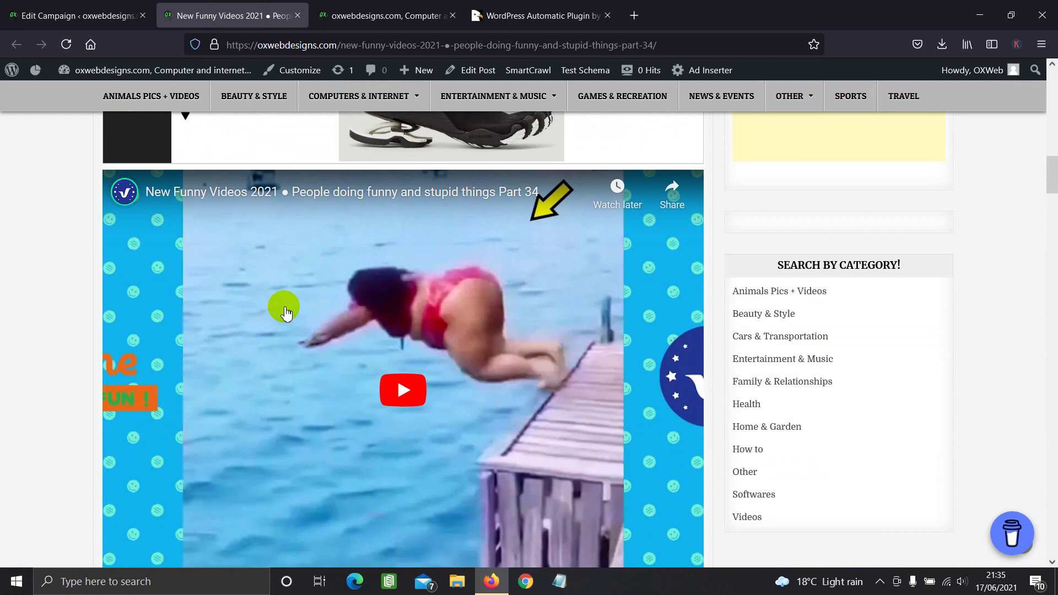
# Step: Play the post's embedded YouTube video briefly to test it, and pause it again
pyautogui.scroll(-2, 279, 307)
pyautogui.click(411, 316)
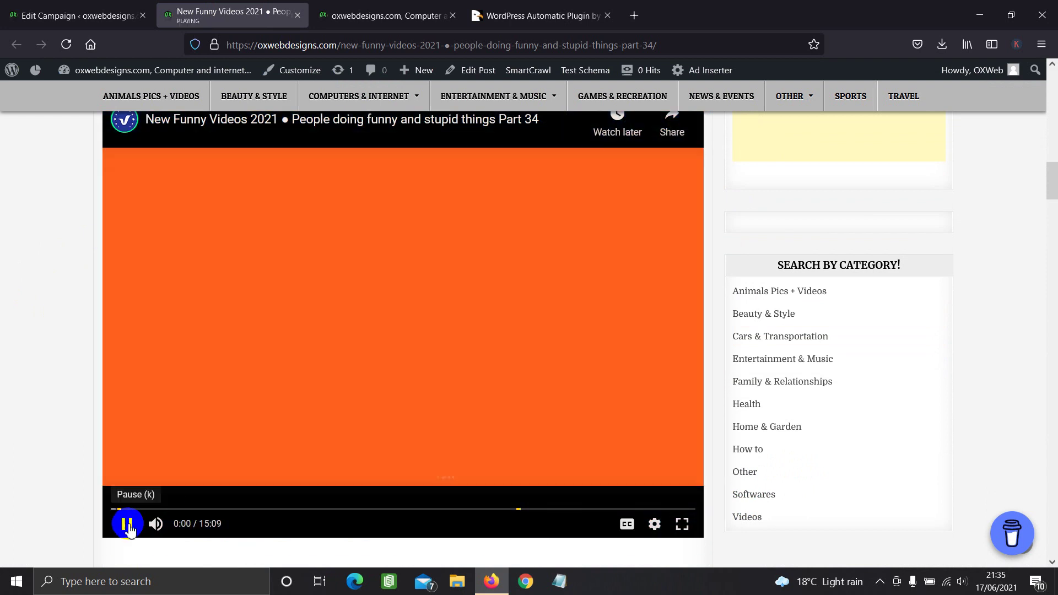
pyautogui.click(127, 525)
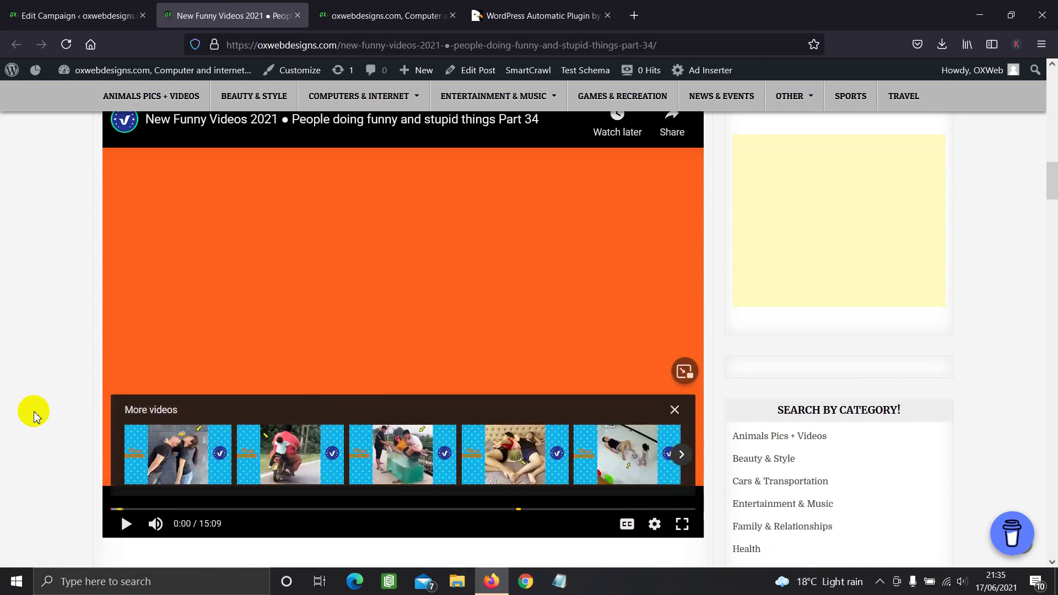
# Step: Examine the imported video description below the player, highlighting the contact e-mail, the copyright wording and the whole text
pyautogui.scroll(-2, 34, 416)
pyautogui.scroll(-8, 35, 416)
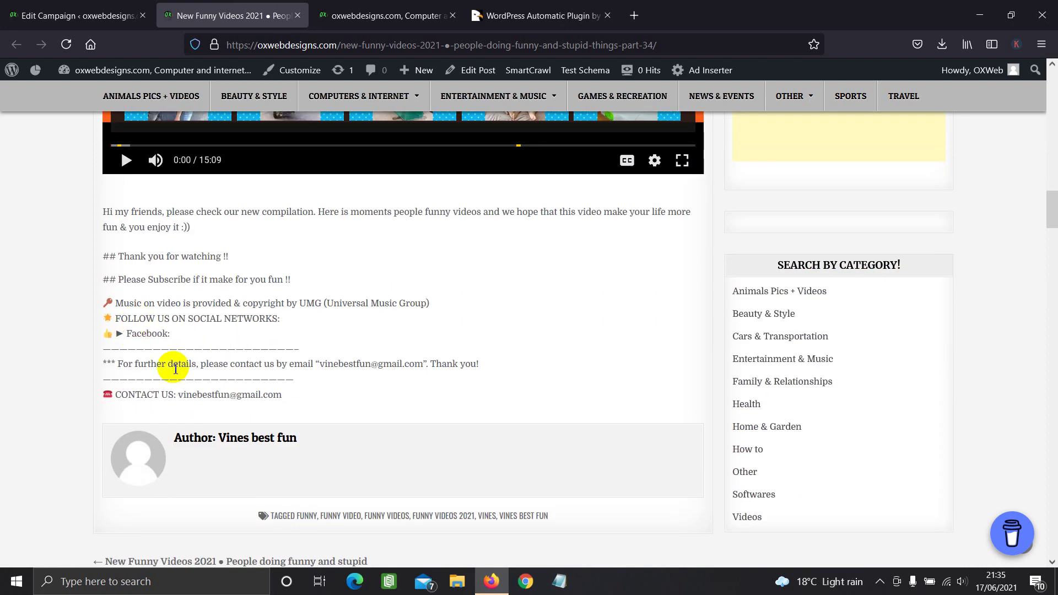
pyautogui.moveTo(184, 397); pyautogui.dragTo(276, 396)
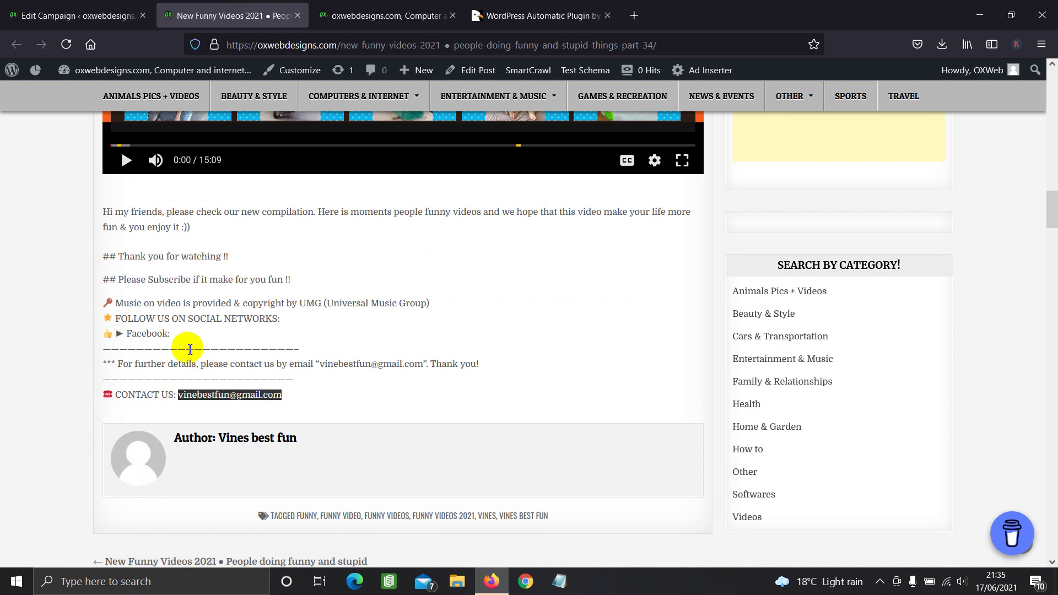
pyautogui.click(258, 253)
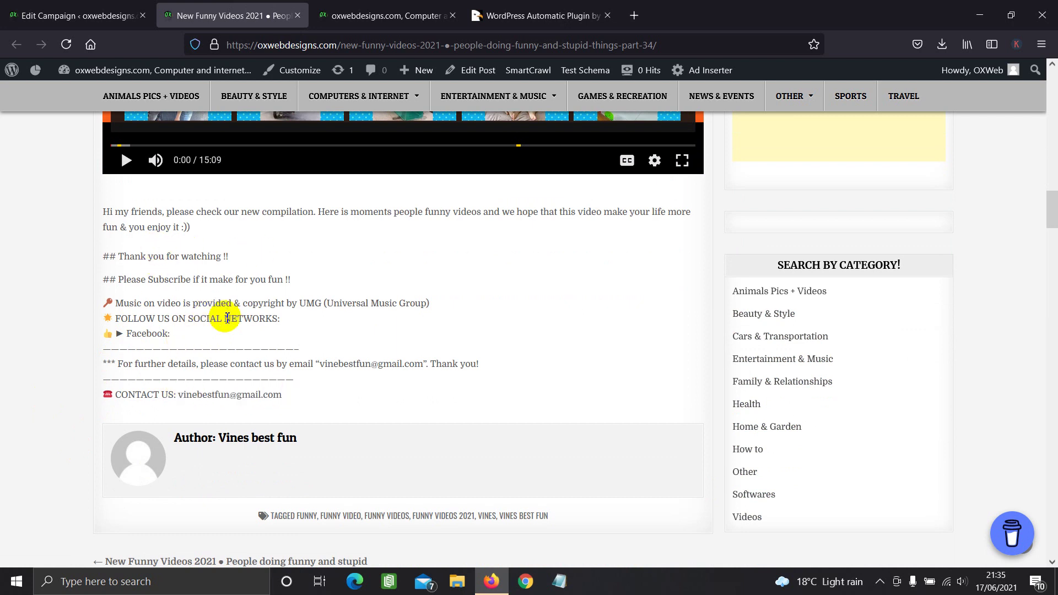
pyautogui.moveTo(278, 318); pyautogui.dragTo(298, 322)
pyautogui.click(279, 309)
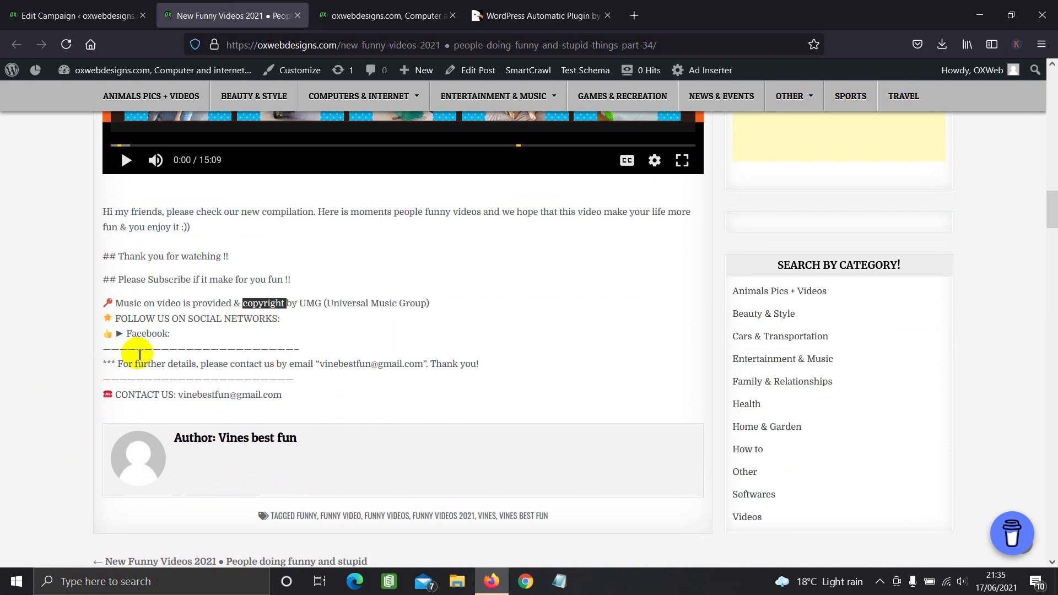
pyautogui.scroll(1, 80, 371)
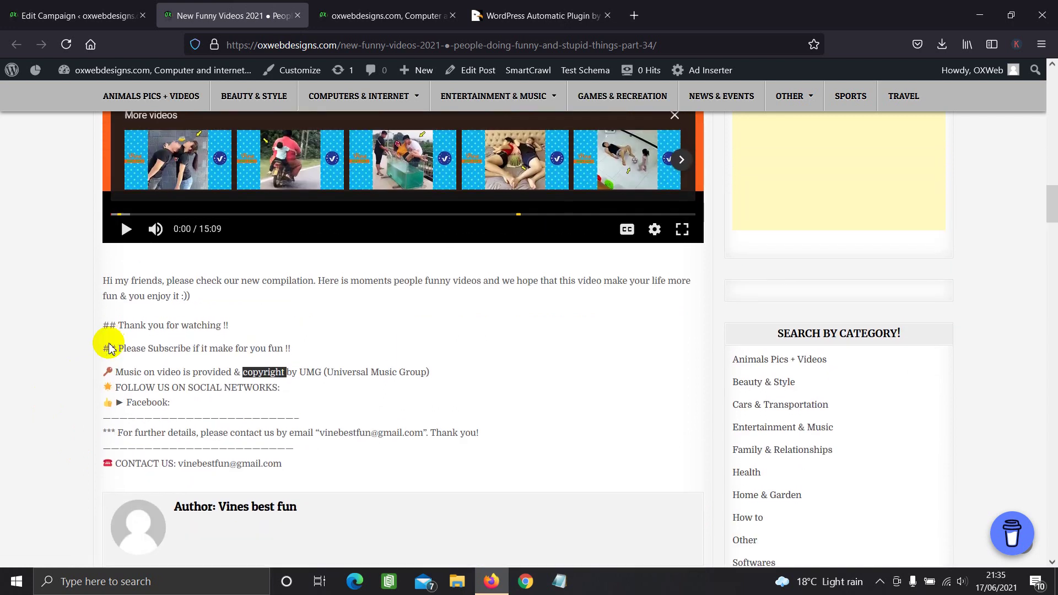
pyautogui.scroll(-1, 113, 292)
pyautogui.moveTo(106, 214); pyautogui.dragTo(133, 421)
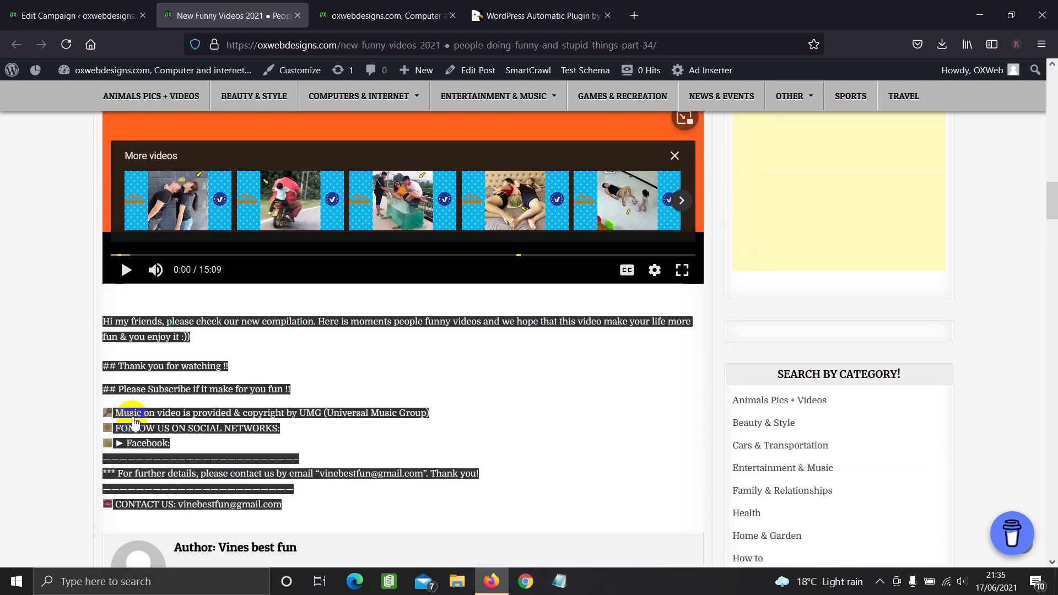
# Step: Look through the imported comments under the post, and close the post's tab
pyautogui.scroll(-8, 132, 421)
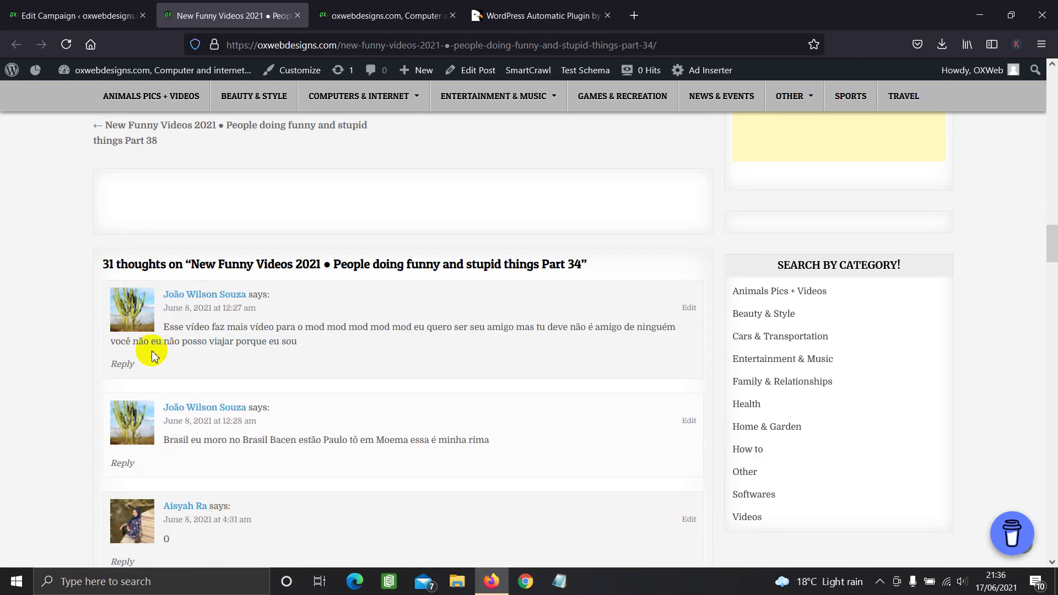
pyautogui.scroll(-1, 197, 334)
pyautogui.scroll(-11, 197, 333)
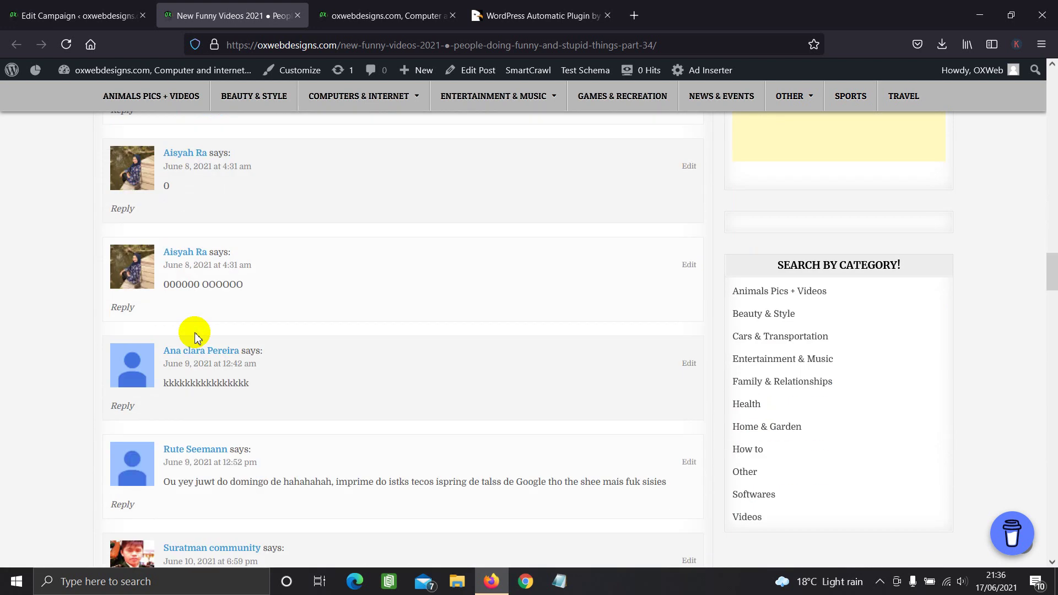
pyautogui.scroll(-20, 196, 334)
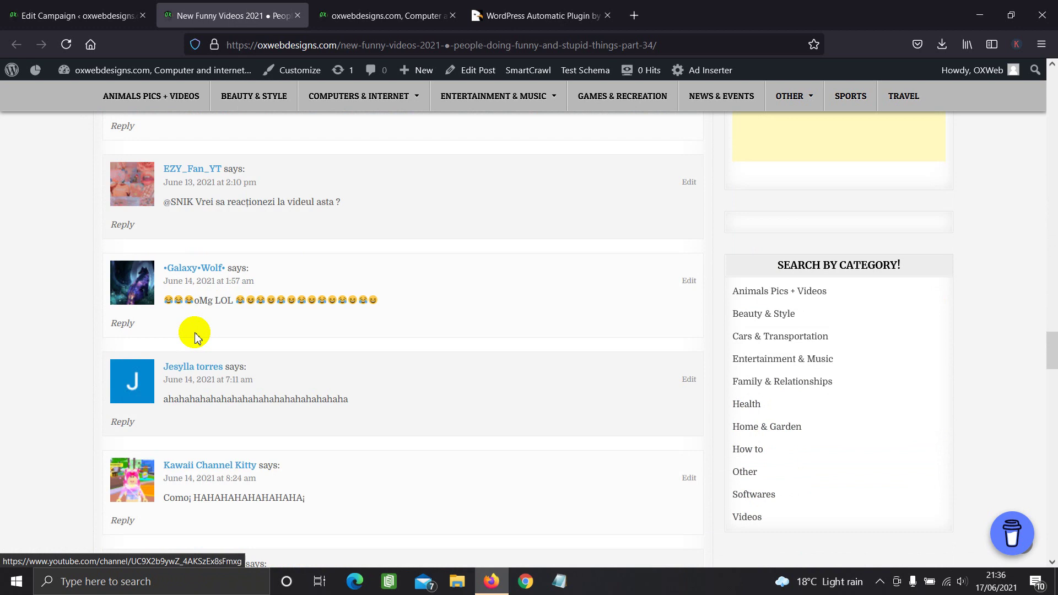
pyautogui.scroll(-4, 196, 336)
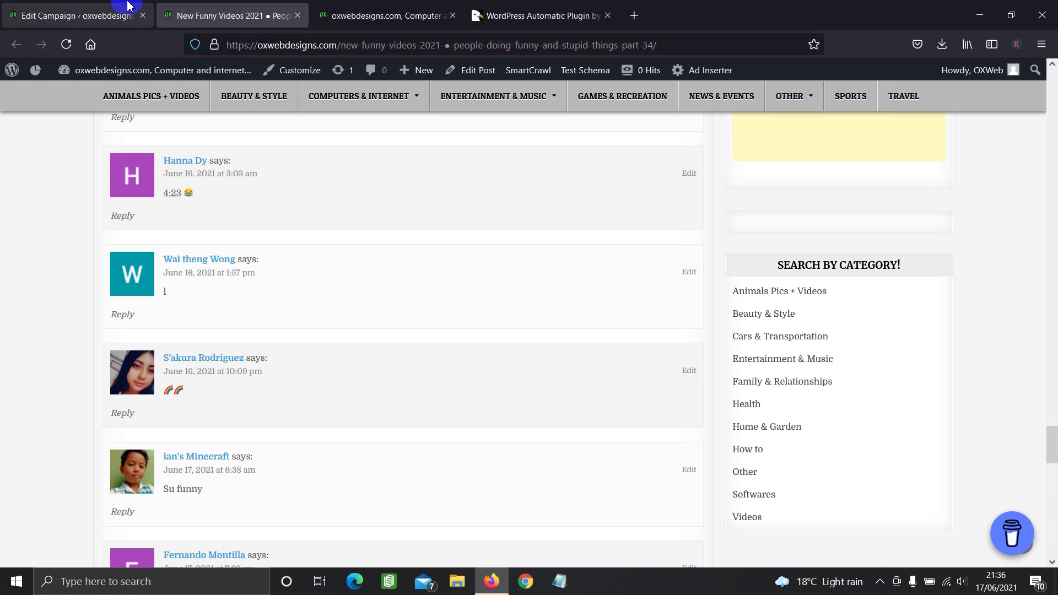
pyautogui.click(298, 15)
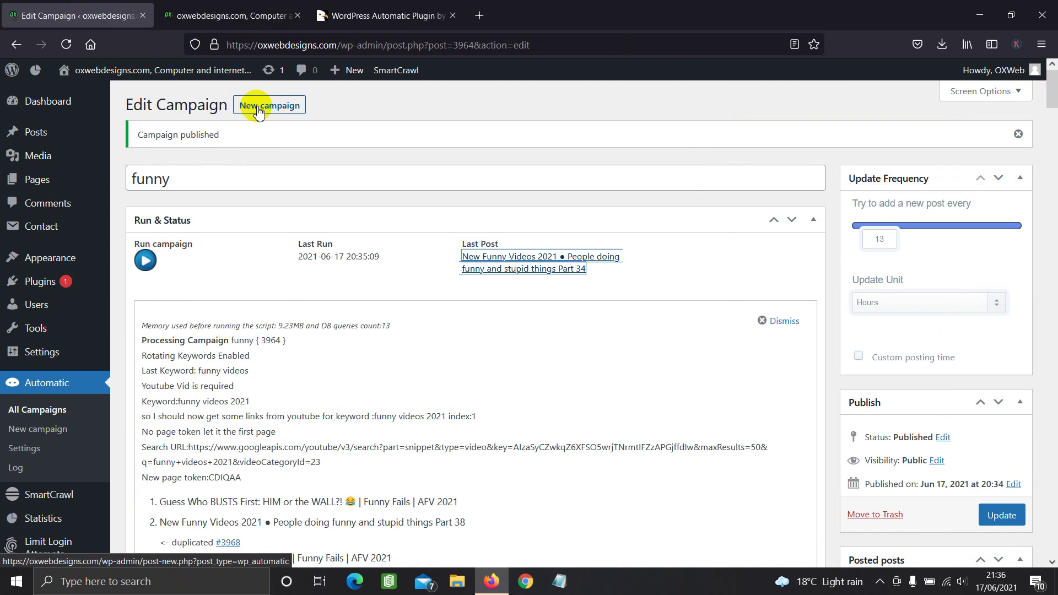
# Step: Start a new campaign titled Funny, set its campaign type to Feeds, and place the cursor in the feed links box
pyautogui.click(39, 433)
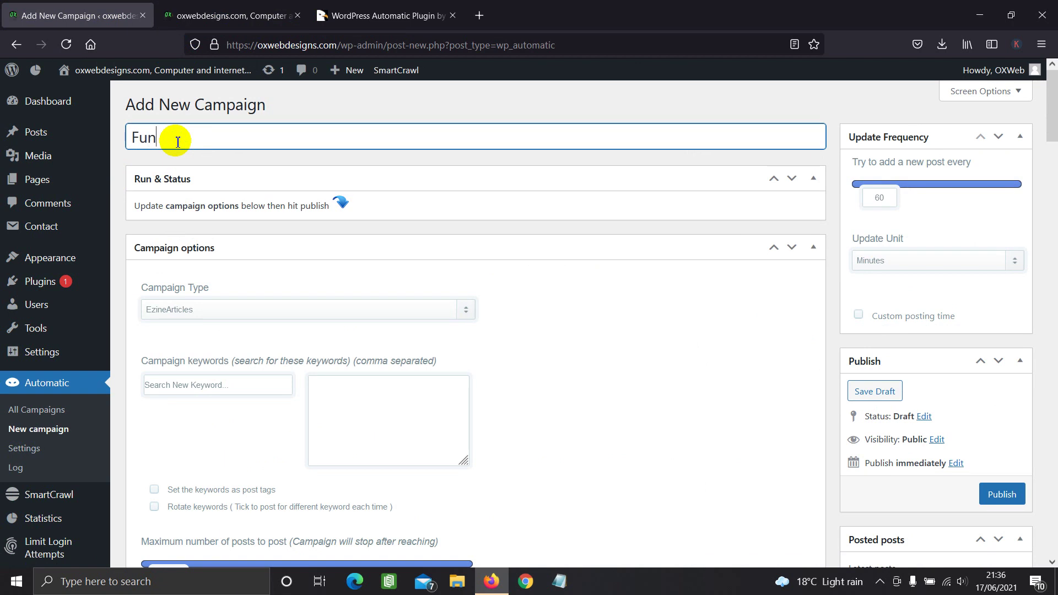
pyautogui.click(199, 320)
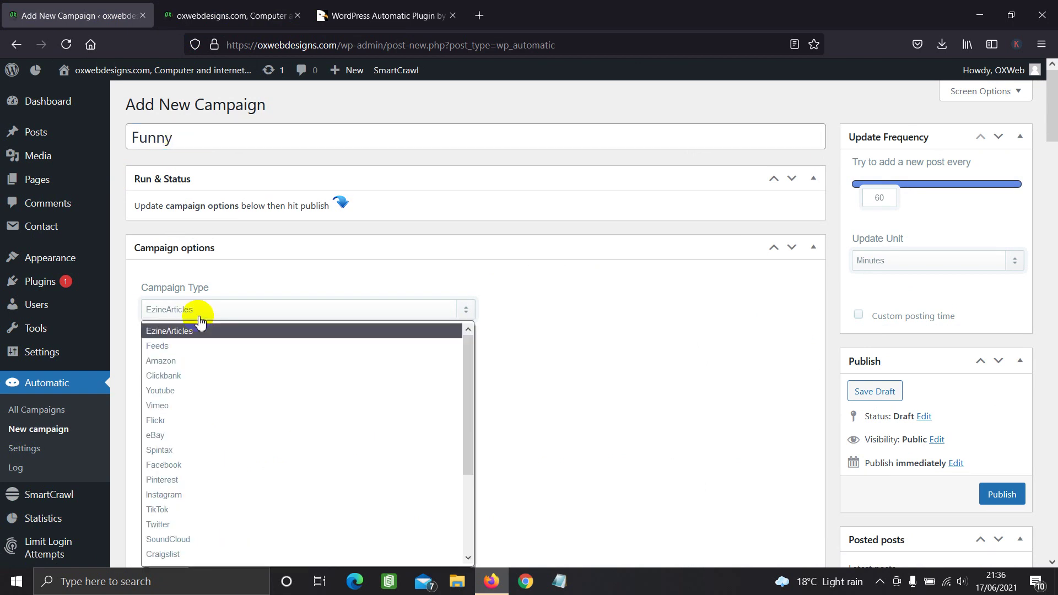
pyautogui.click(172, 347)
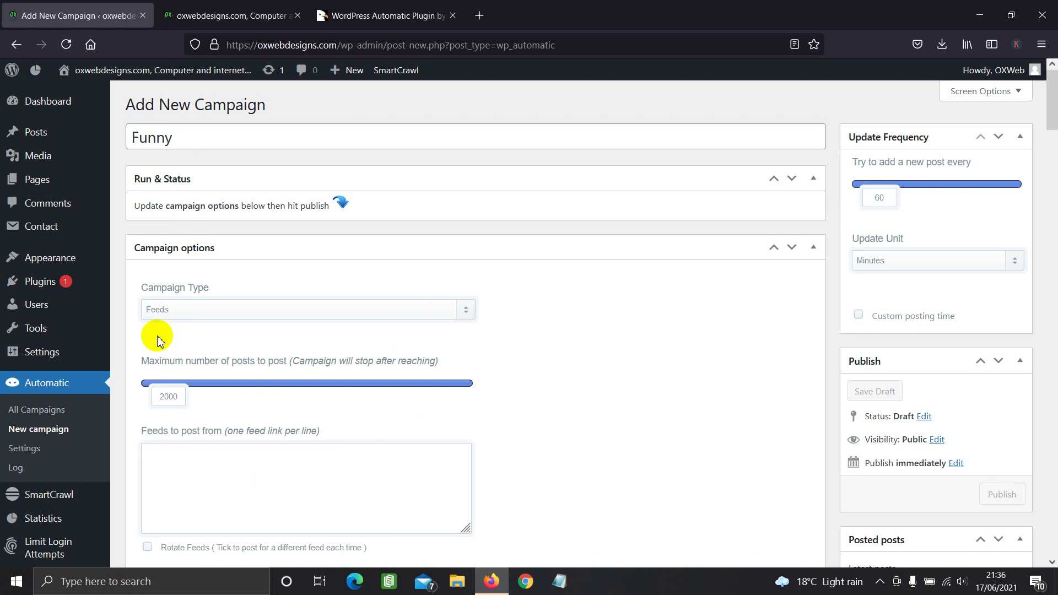
pyautogui.scroll(-3, 158, 340)
pyautogui.click(163, 324)
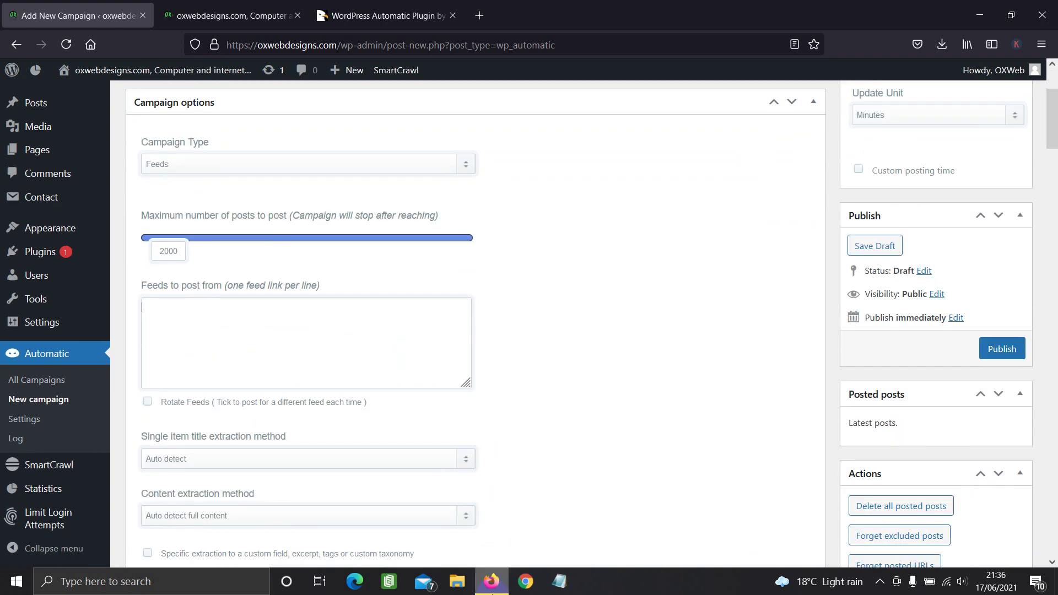
# Step: Close the WordPress Automatic Plugin page, switch to Chrome, and search Google for "funny blogs"
pyautogui.moveTo(492, 590)
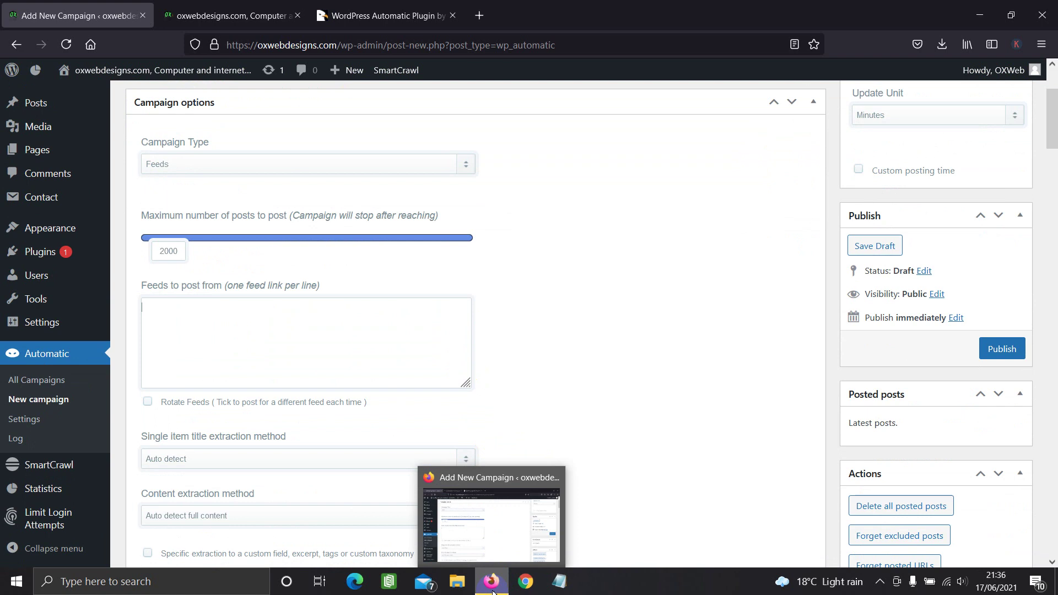
pyautogui.click(385, 15)
pyautogui.click(452, 15)
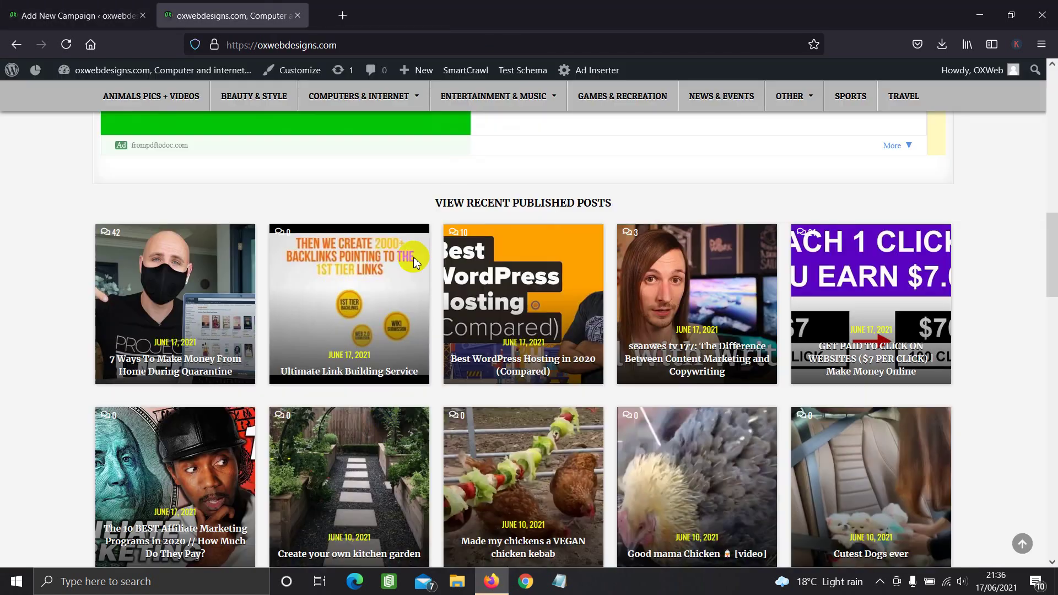
pyautogui.click(526, 581)
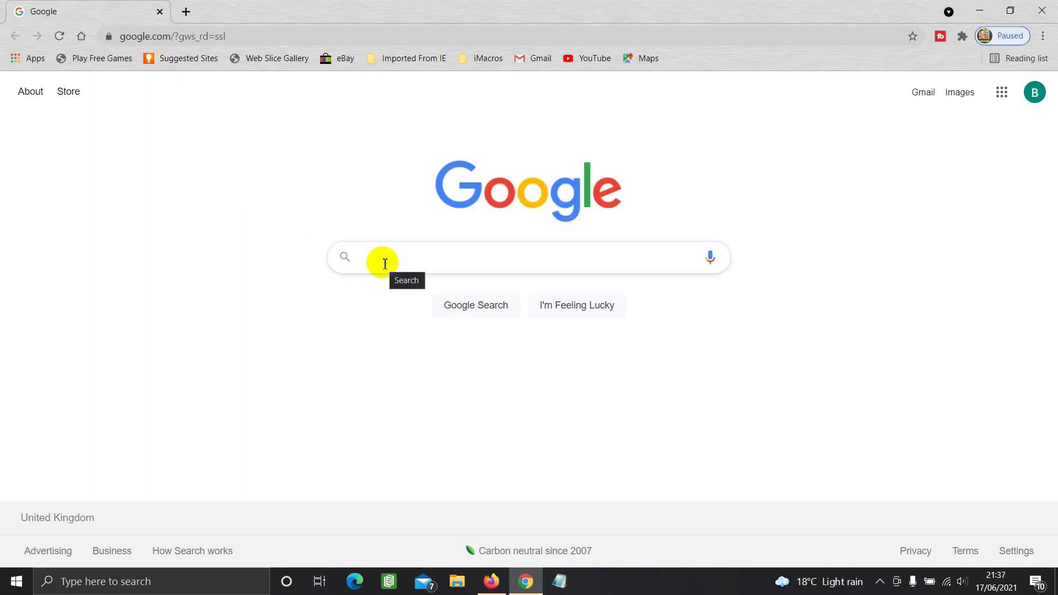
pyautogui.write('funny')
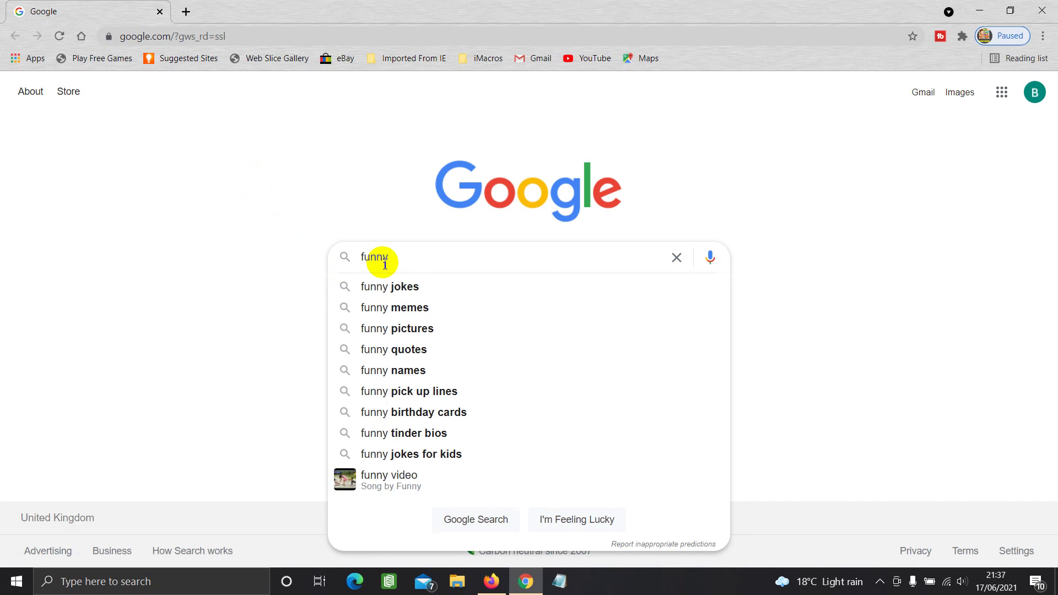
pyautogui.write(' blogs')
pyautogui.press('Return')
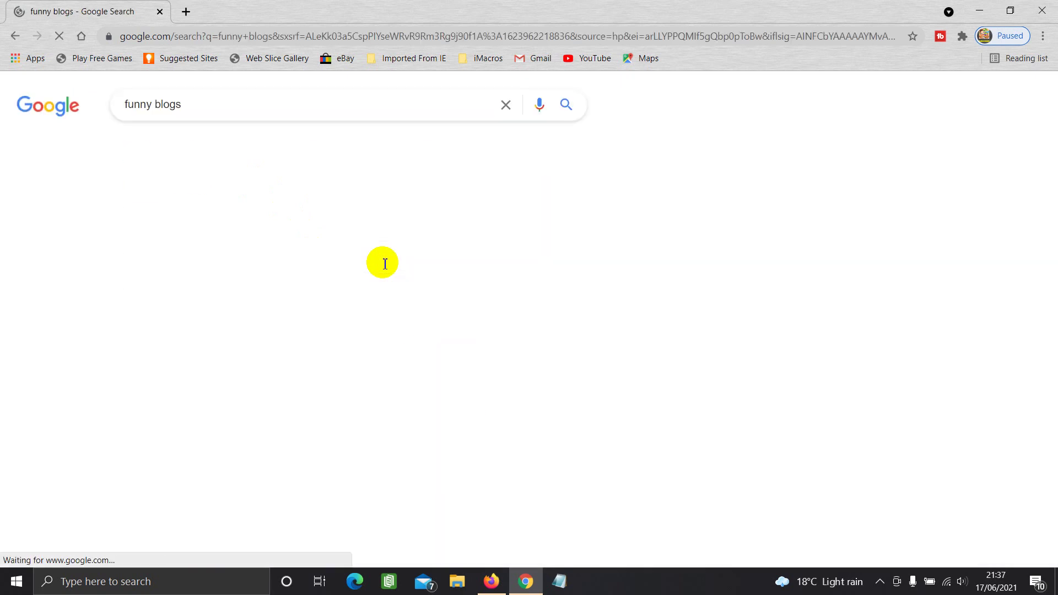
# Step: Open Feedspot's "Top 70 Funny Blogs and Websites To Follow in 2021" result and go to its first listed blog
pyautogui.scroll(-3, 310, 279)
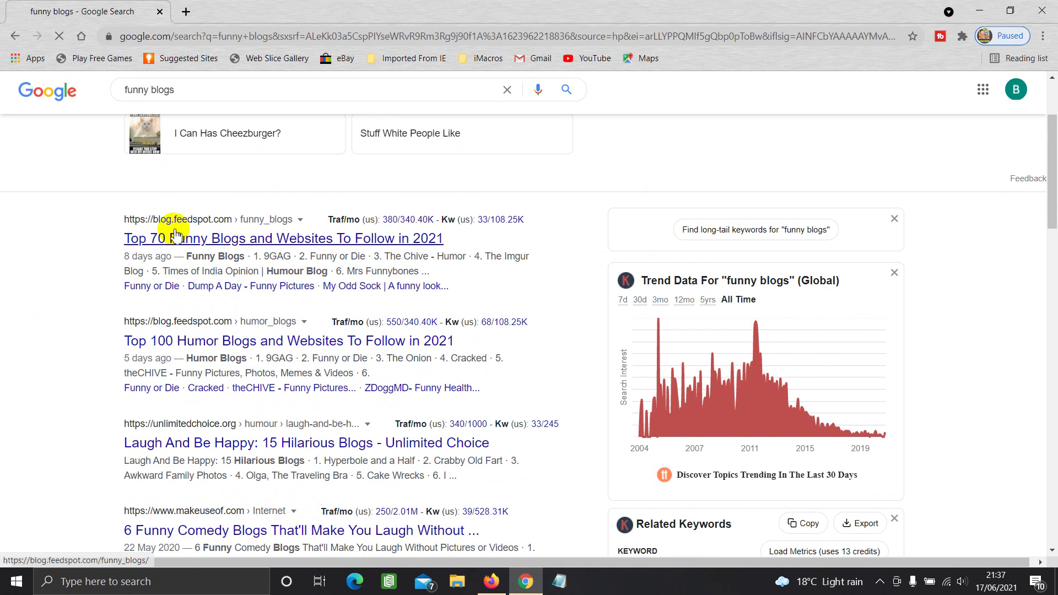
pyautogui.click(173, 222)
pyautogui.scroll(-4, 525, 272)
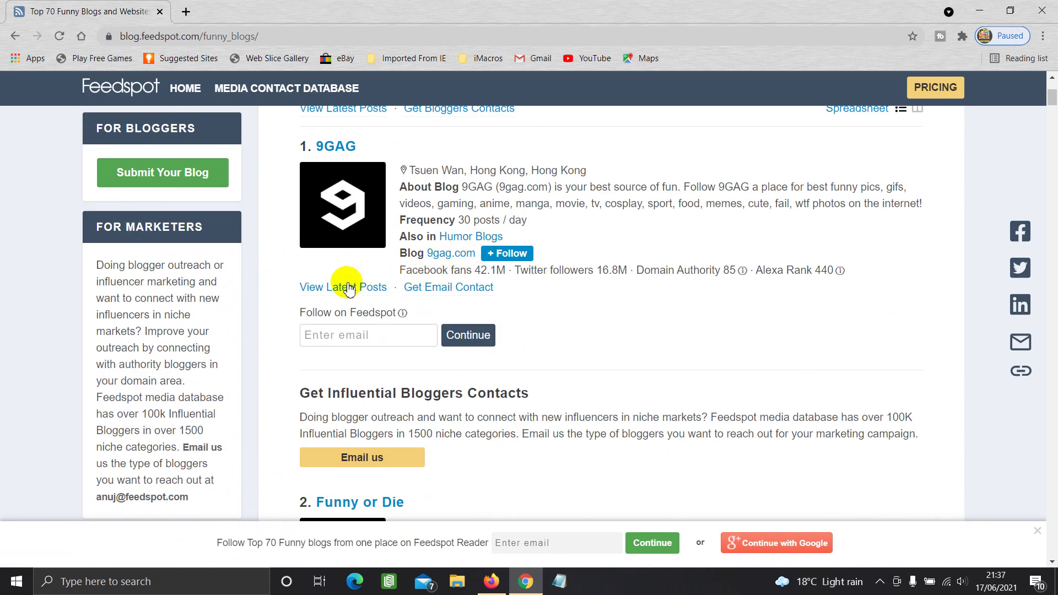
# Step: Open the 9gag.com link in a new tab, dismissing Feedspot's sign-in popup and accepting 9GAG's privacy notice
pyautogui.rightClick(435, 254)
pyautogui.click(469, 263)
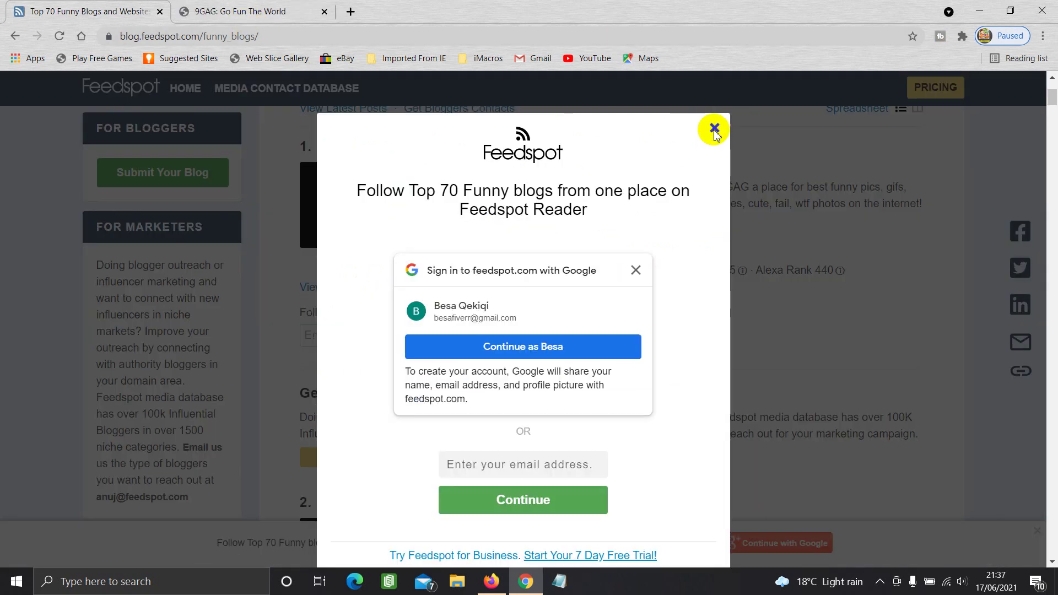
pyautogui.click(714, 127)
pyautogui.click(243, 11)
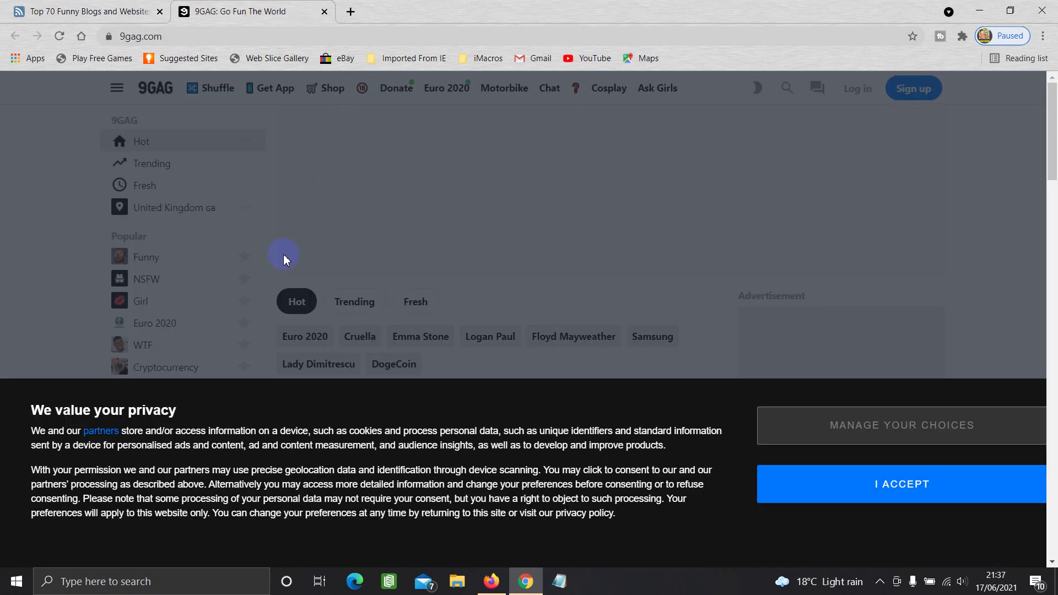
pyautogui.click(856, 508)
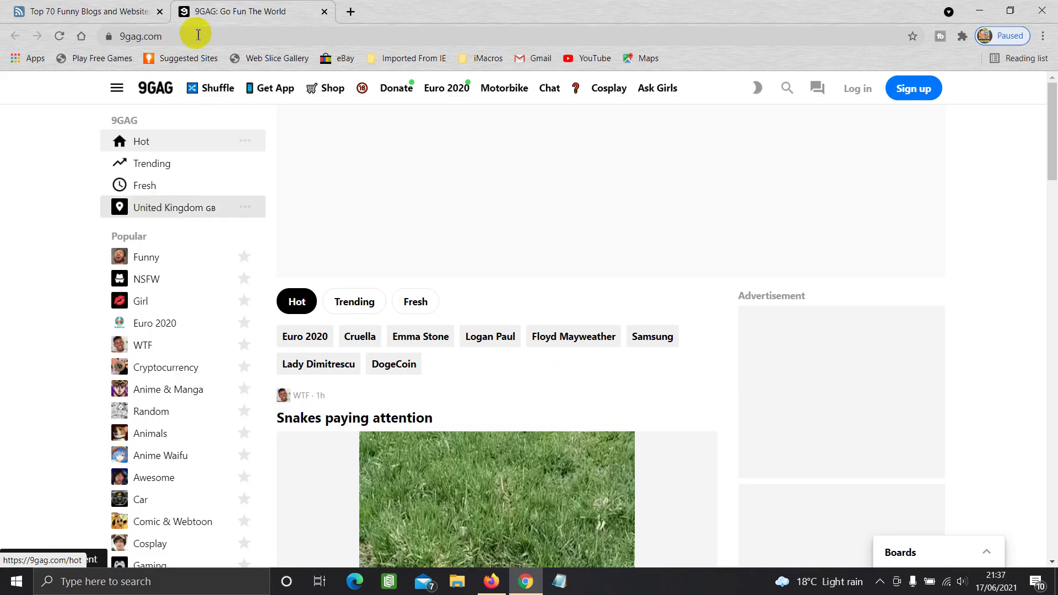
# Step: From the Feedspot list, open the Funny or Die and The Chive - Humor blogs in new tabs
pyautogui.click(120, 7)
pyautogui.scroll(-4, 449, 385)
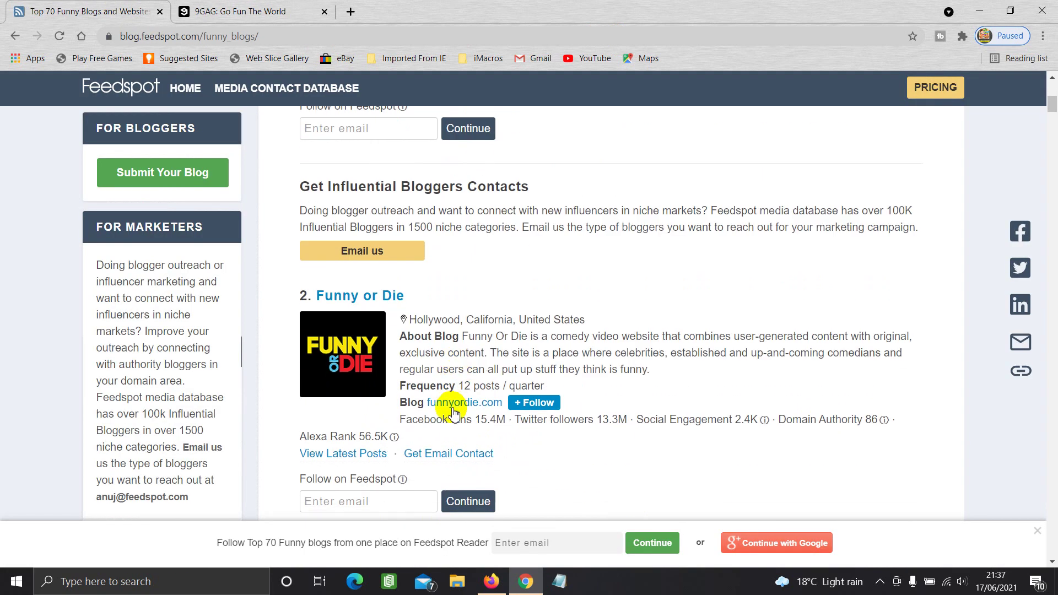
pyautogui.scroll(-1, 464, 311)
pyautogui.rightClick(442, 331)
pyautogui.click(460, 335)
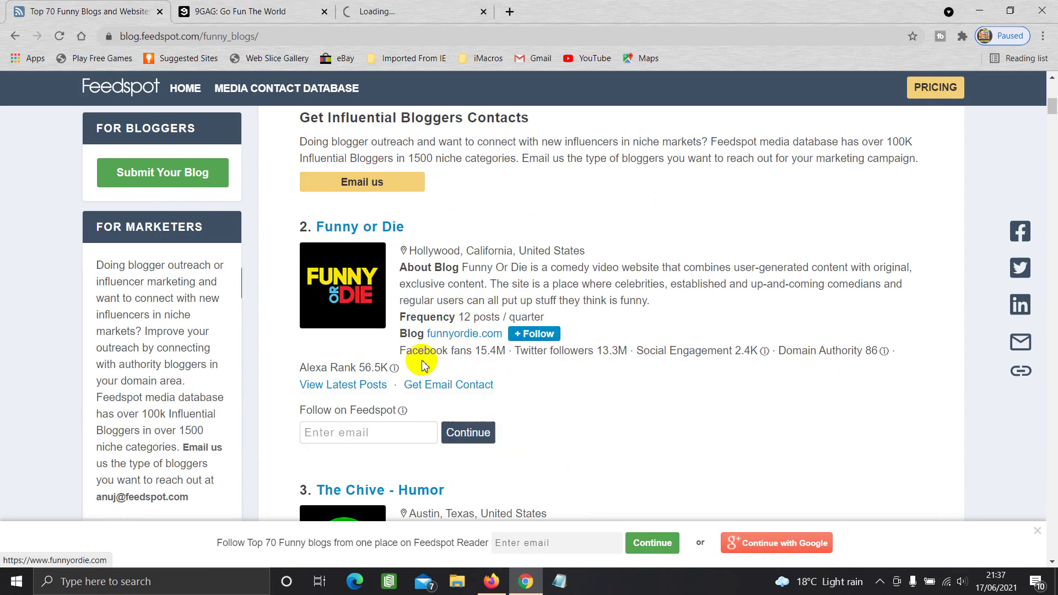
pyautogui.scroll(-4, 424, 361)
pyautogui.scroll(-1, 424, 361)
pyautogui.rightClick(448, 335)
pyautogui.click(460, 342)
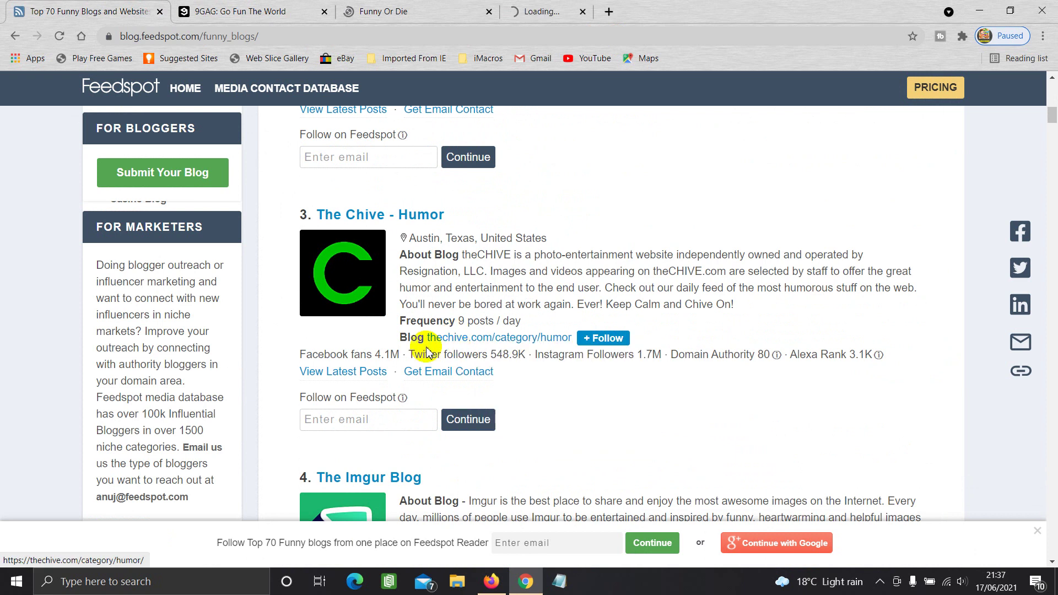
# Step: Open the Times of India Humour Blog and the Mrs Funnybones Blog from the list in new tabs
pyautogui.scroll(-3, 429, 353)
pyautogui.scroll(-2, 429, 353)
pyautogui.click(709, 135)
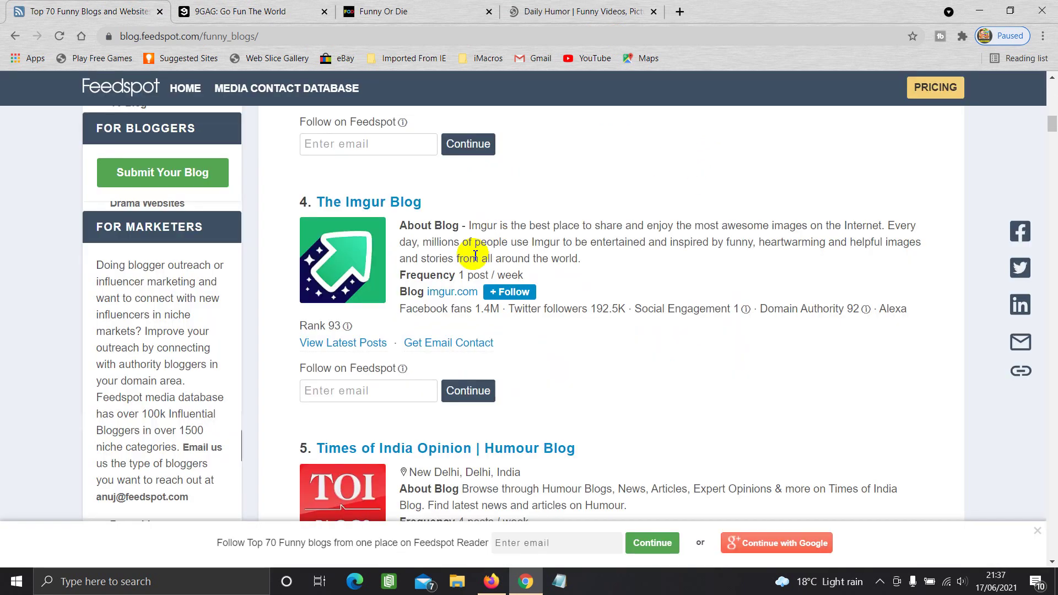
pyautogui.scroll(-3, 449, 274)
pyautogui.scroll(-1, 450, 274)
pyautogui.rightClick(448, 332)
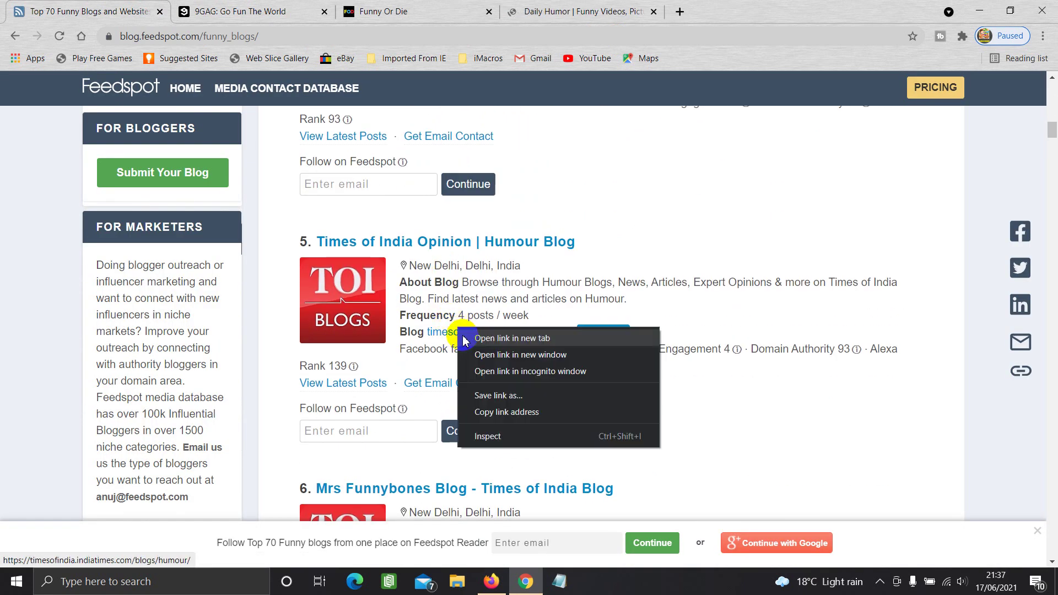
pyautogui.click(477, 334)
pyautogui.scroll(-4, 468, 334)
pyautogui.rightClick(451, 354)
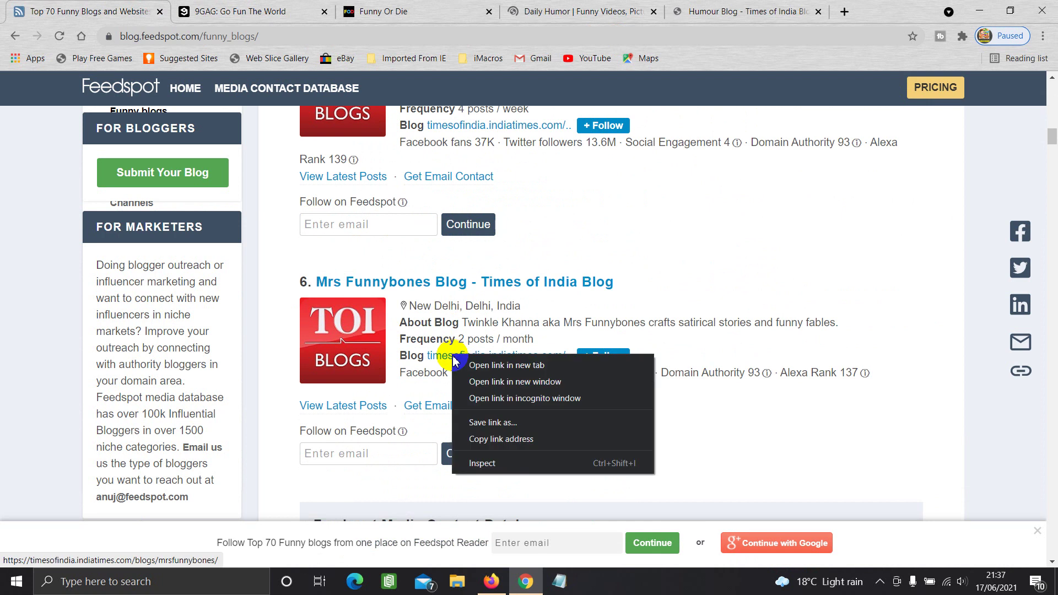
pyautogui.click(460, 364)
# Step: From the Feedspot list, open the Boredpanda - Funny category and I Can Has Cheezburger? blogs in new tabs
pyautogui.scroll(-3, 450, 351)
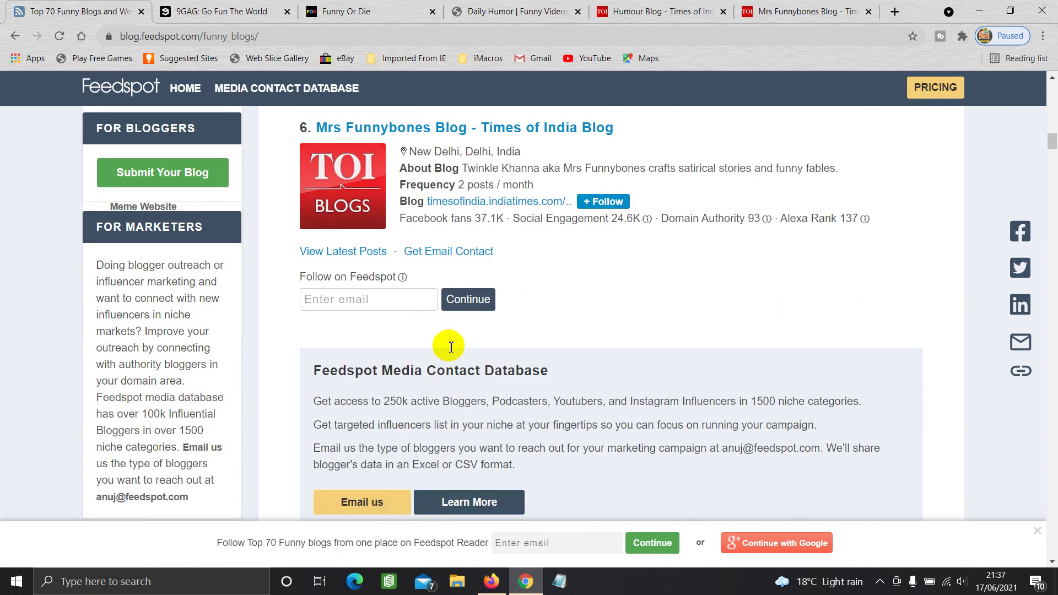
pyautogui.scroll(-5, 449, 348)
pyautogui.rightClick(451, 402)
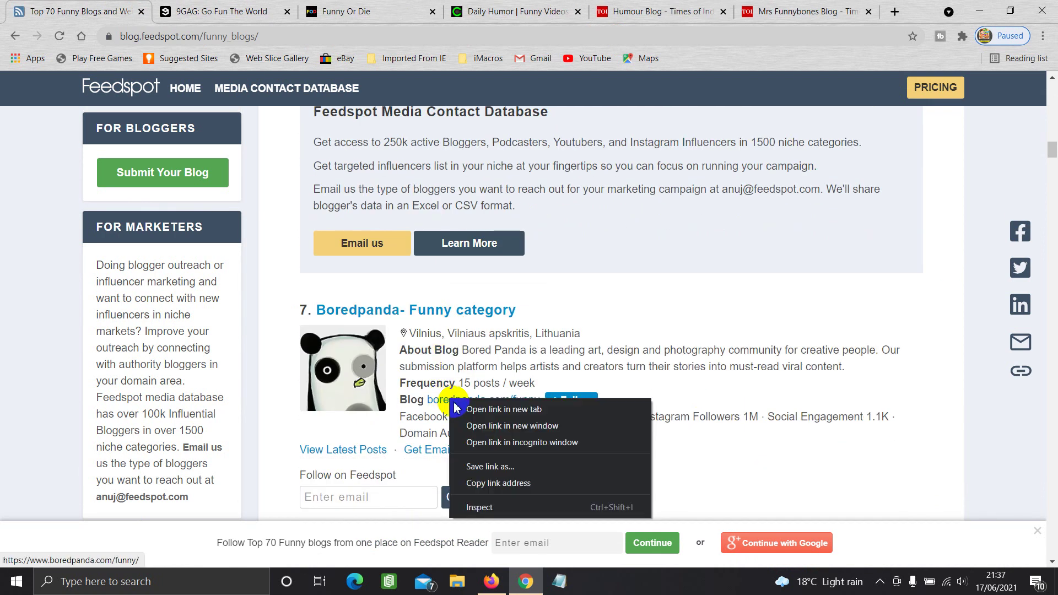
pyautogui.click(460, 411)
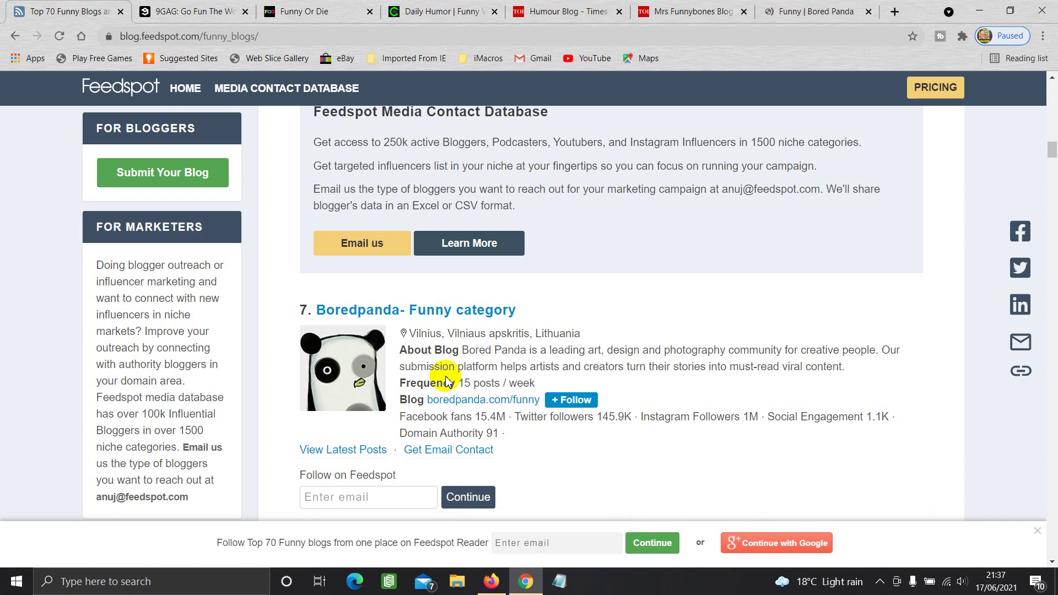
pyautogui.scroll(-5, 446, 381)
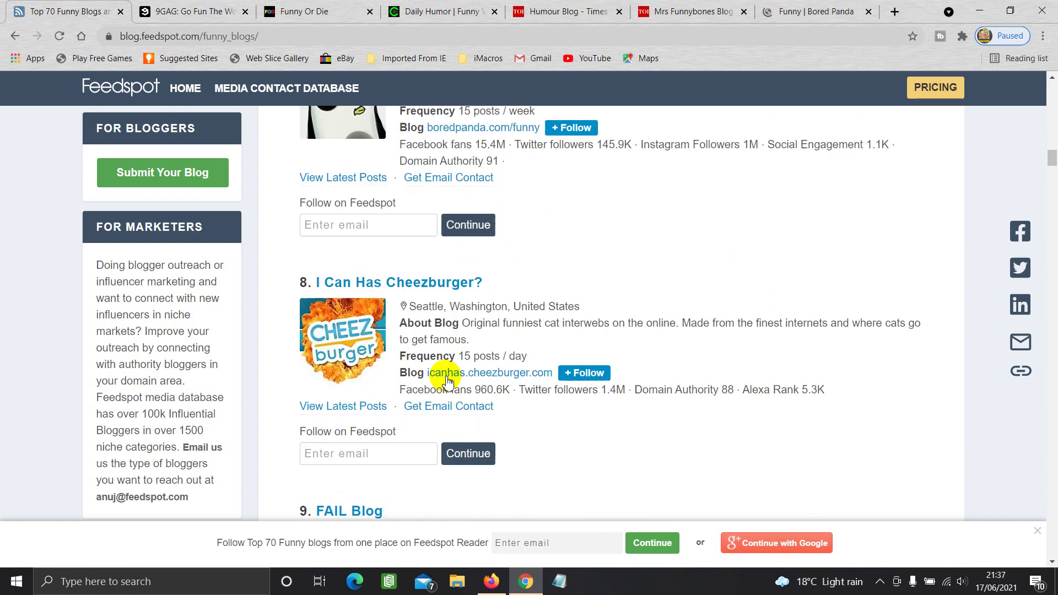
pyautogui.rightClick(475, 373)
pyautogui.click(493, 380)
# Step: Open the FAIL Blog and The Onion sites from the Feedspot list in new tabs
pyautogui.scroll(-2, 449, 354)
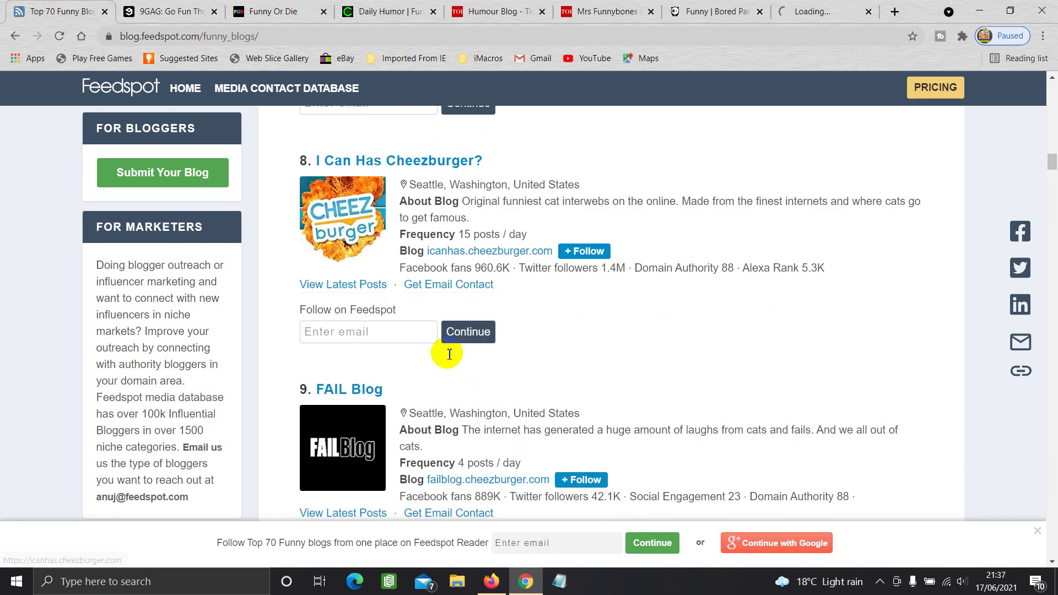
pyautogui.scroll(-3, 449, 354)
pyautogui.rightClick(476, 324)
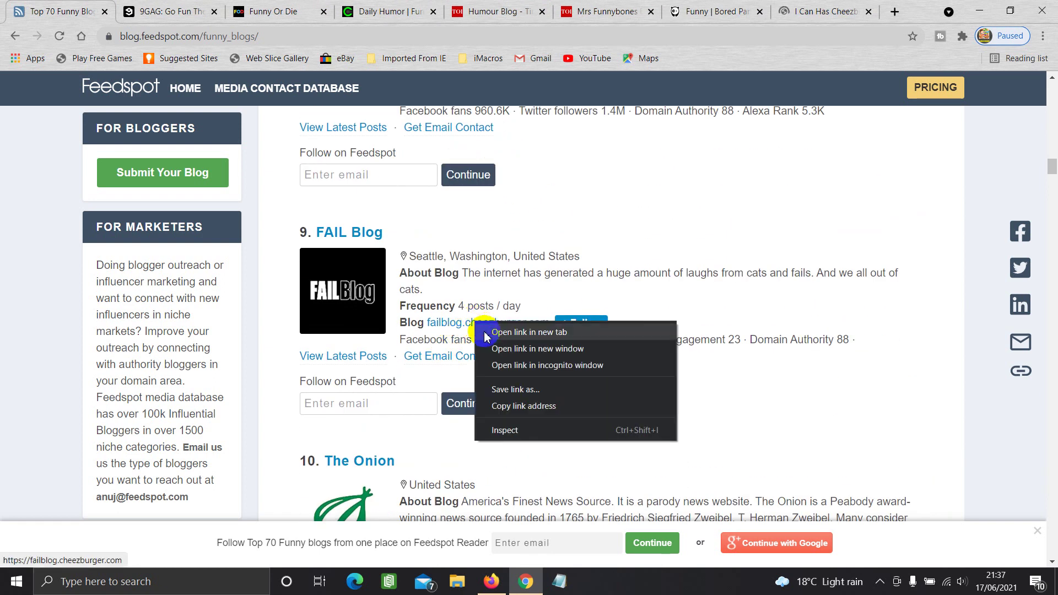
pyautogui.click(486, 332)
pyautogui.scroll(-4, 449, 347)
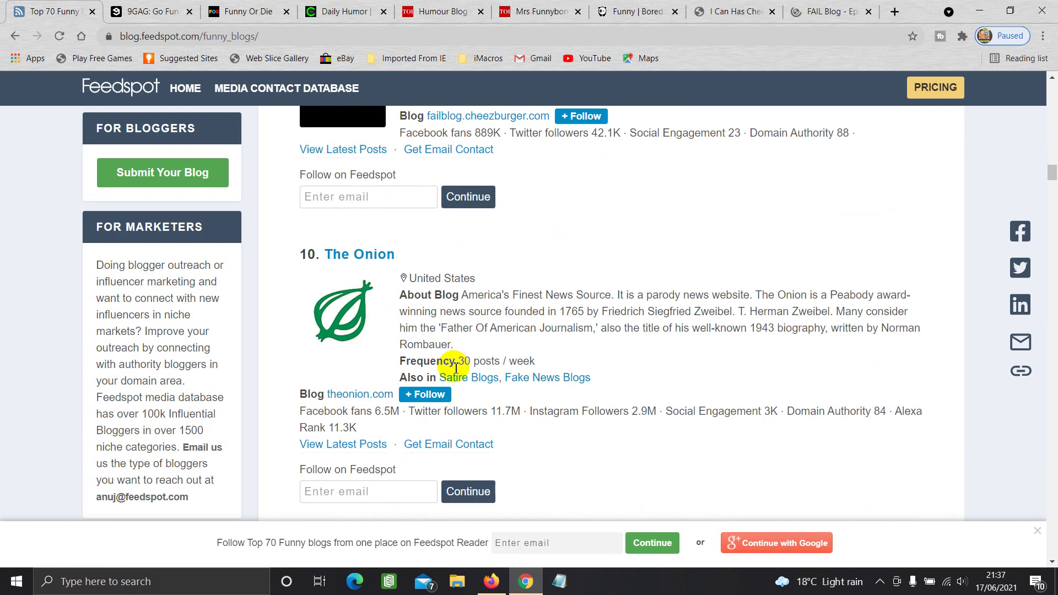
pyautogui.scroll(-1, 456, 368)
pyautogui.click(419, 332)
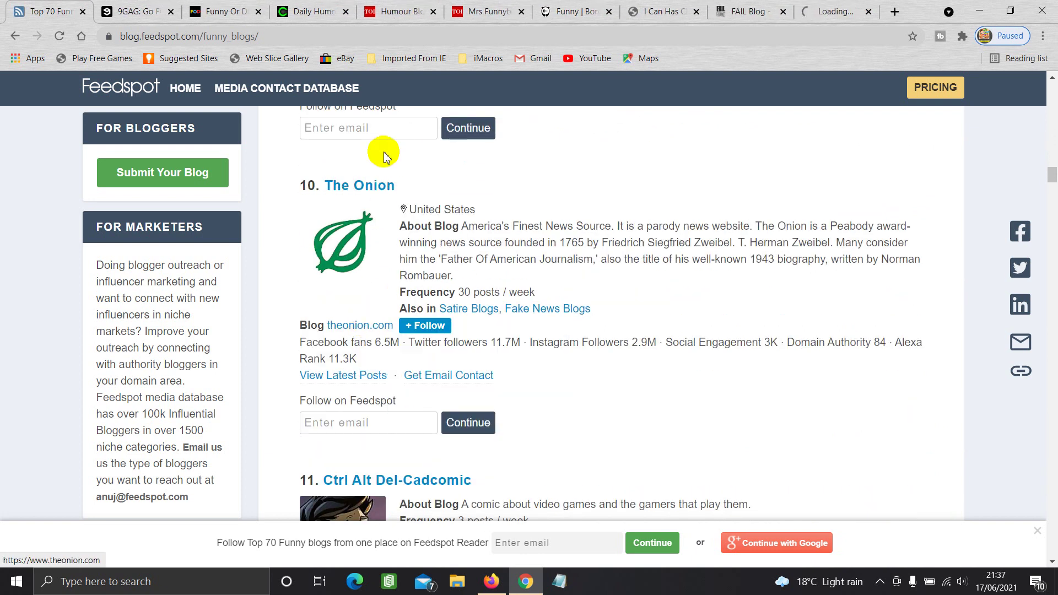
# Step: Try to load an RSS feed for Funny Or Die by adding /rss to its address, and return to its homepage
pyautogui.click(220, 11)
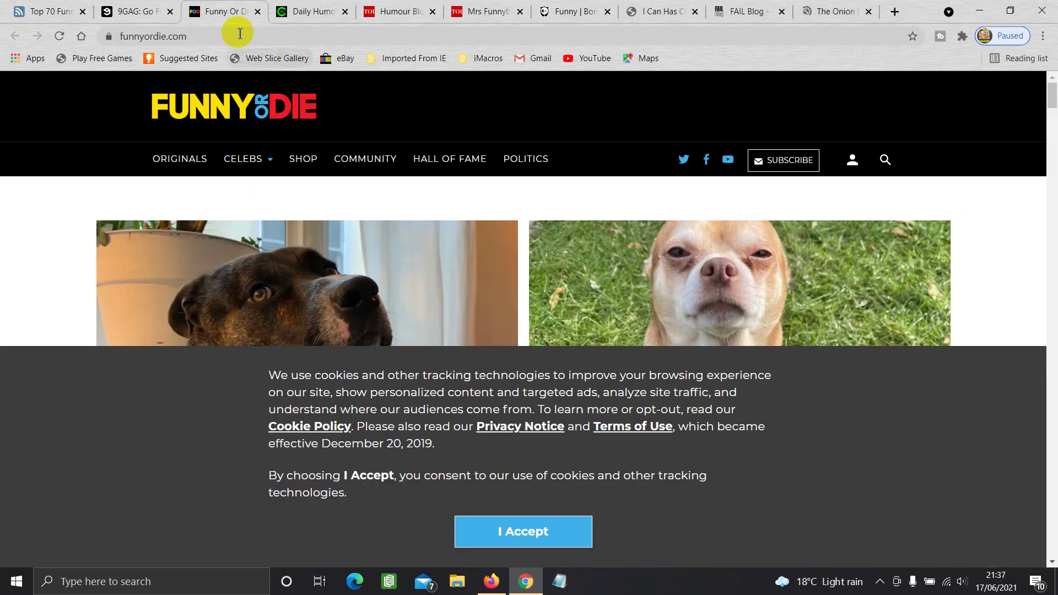
pyautogui.click(226, 36)
pyautogui.press('End')
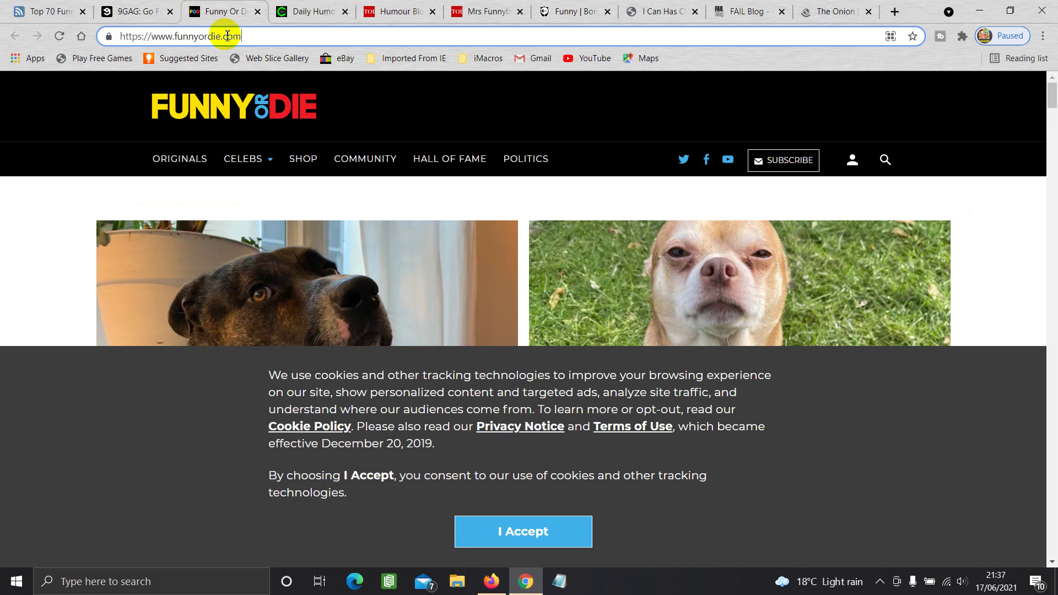
pyautogui.write('/rss')
pyautogui.press('Return')
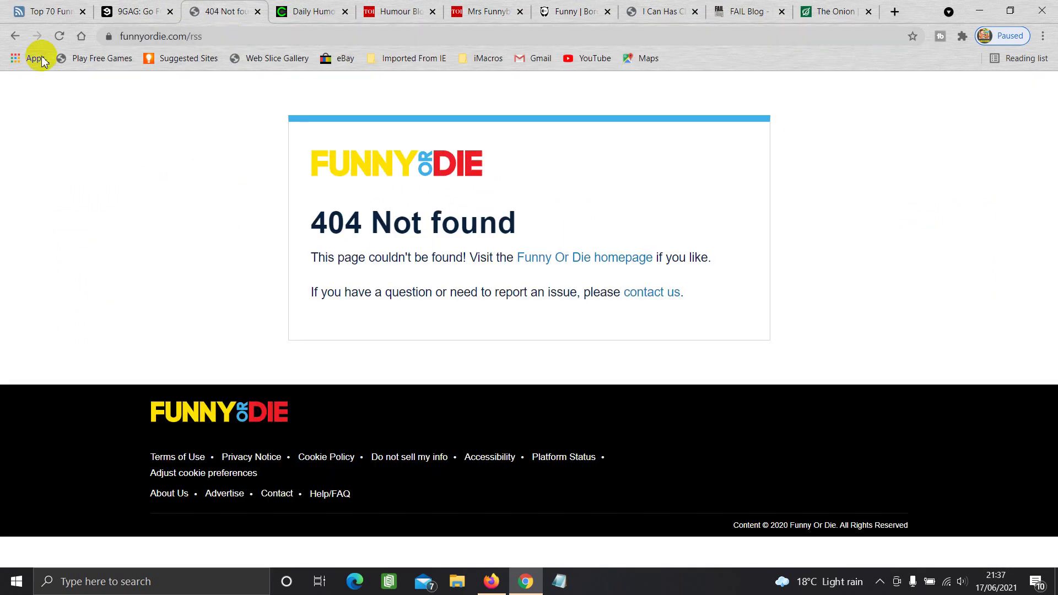
pyautogui.click(11, 38)
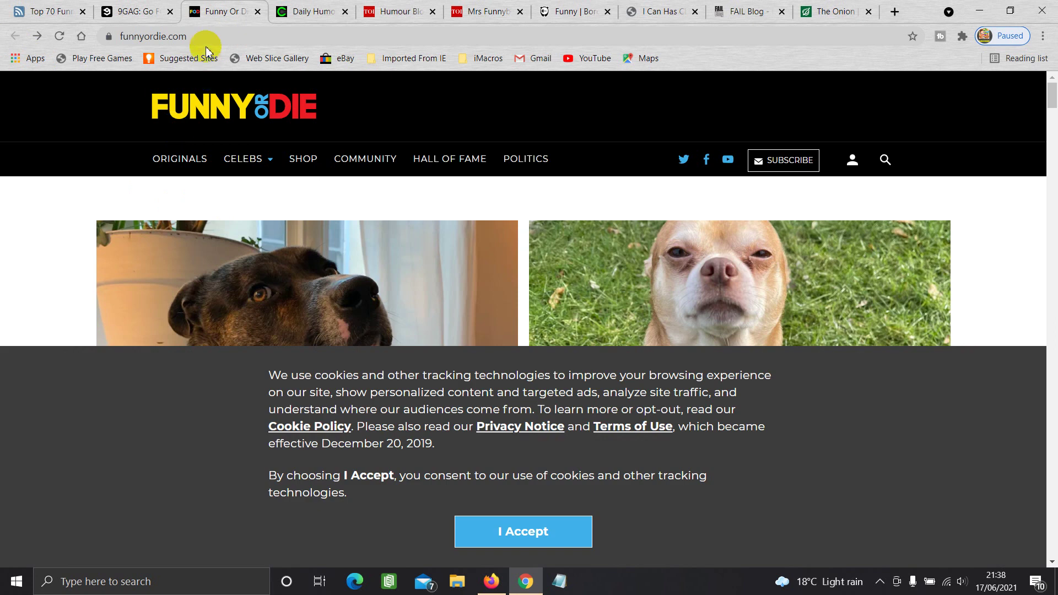
# Step: Try funnyordie.com/feeds as the Funny Or Die feed address, and return to the homepage
pyautogui.click(219, 37)
pyautogui.write('//www.')
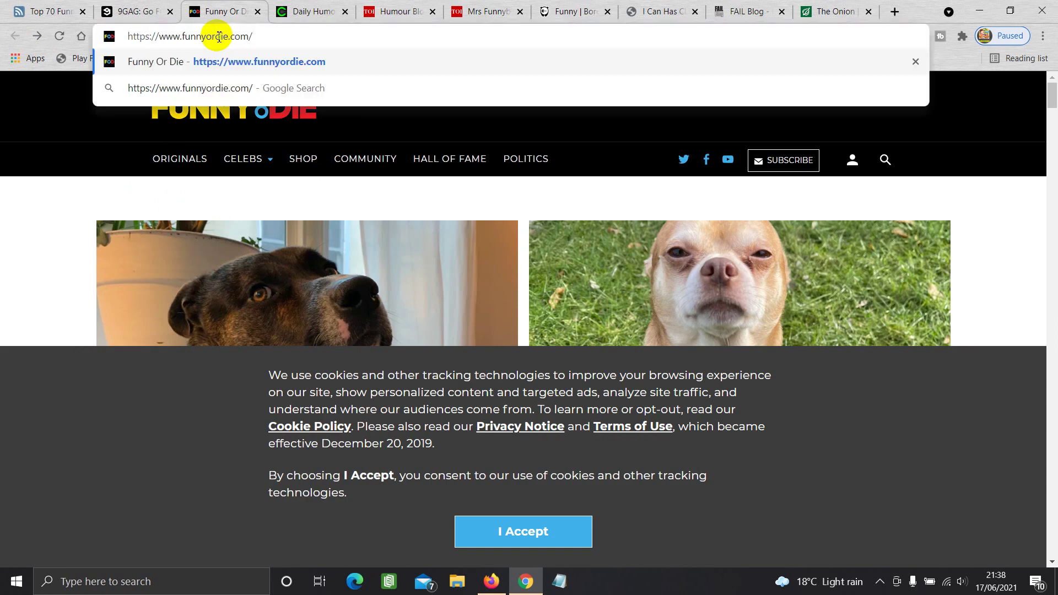
pyautogui.write('feeds')
pyautogui.press('Return')
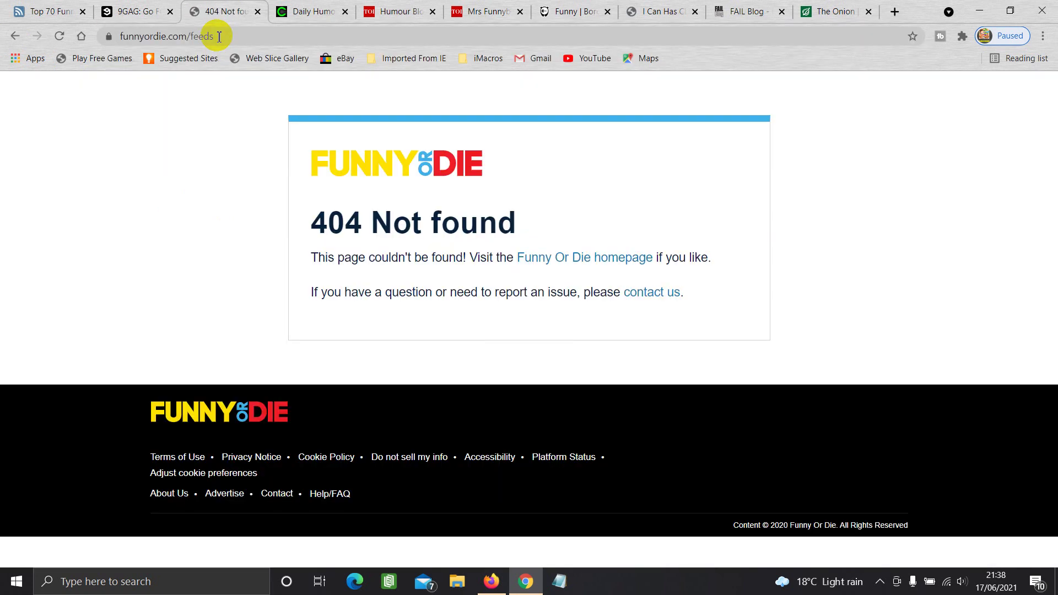
pyautogui.click(15, 36)
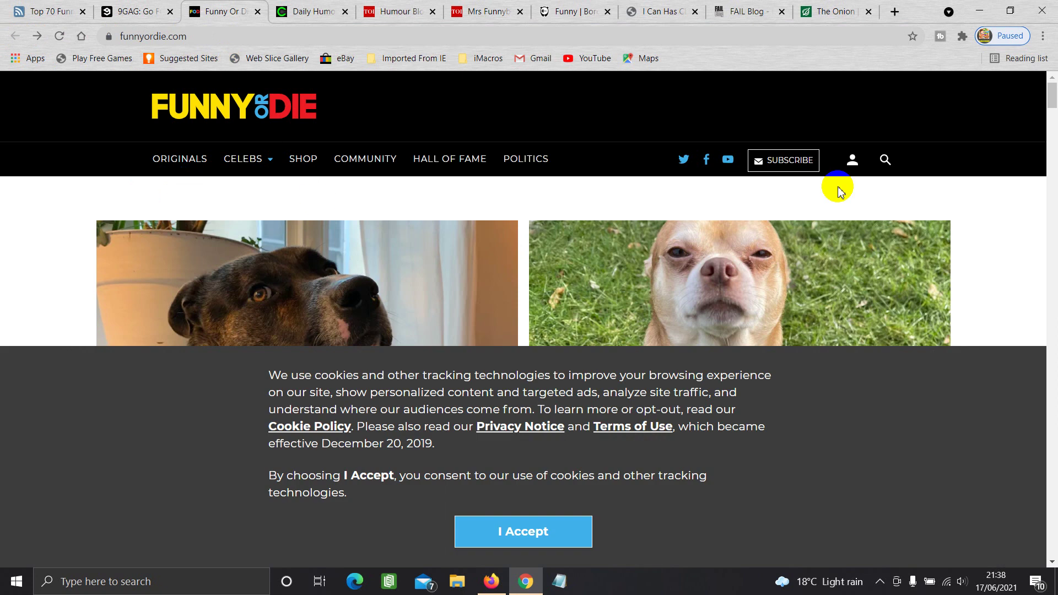
# Step: Accept Funny Or Die's cookies, check the homepage down to its footer for a feed link, and close its tab
pyautogui.click(573, 521)
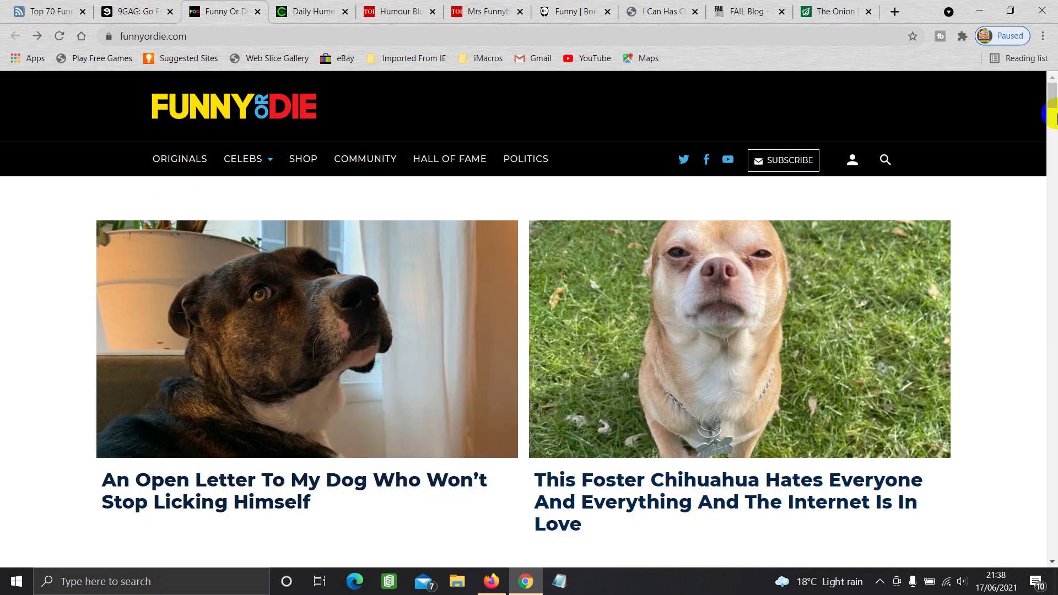
pyautogui.moveTo(1052, 104); pyautogui.dragTo(1039, 588)
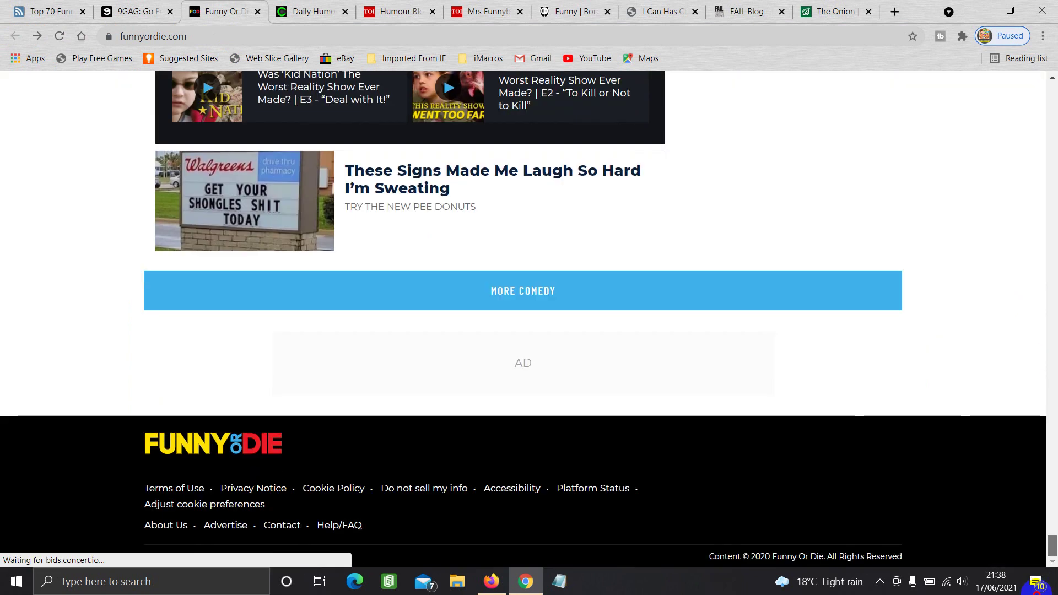
pyautogui.scroll(6, 607, 308)
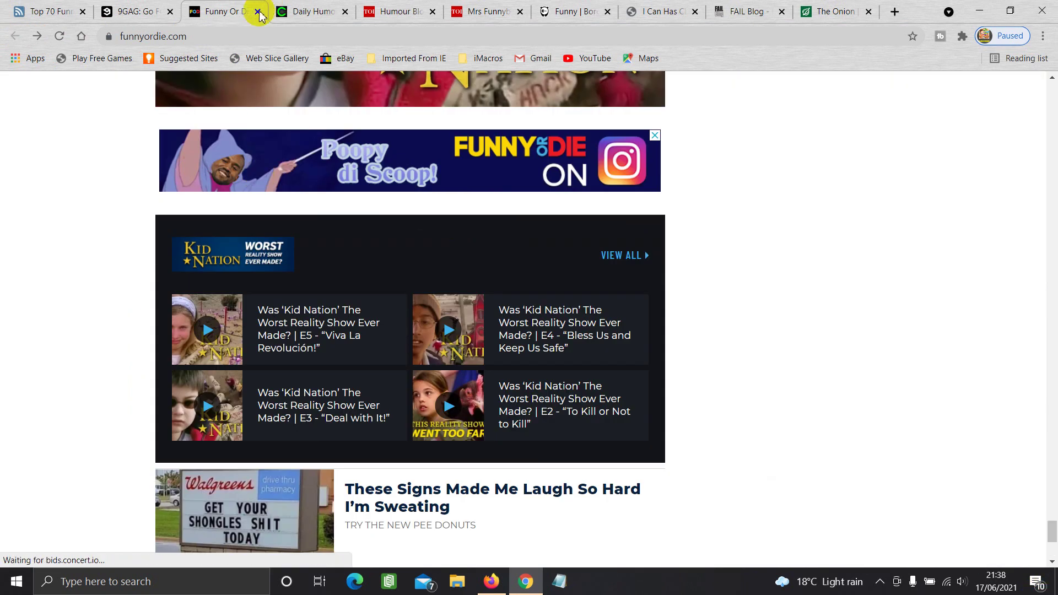
pyautogui.hotkey('ctrl', 'w')
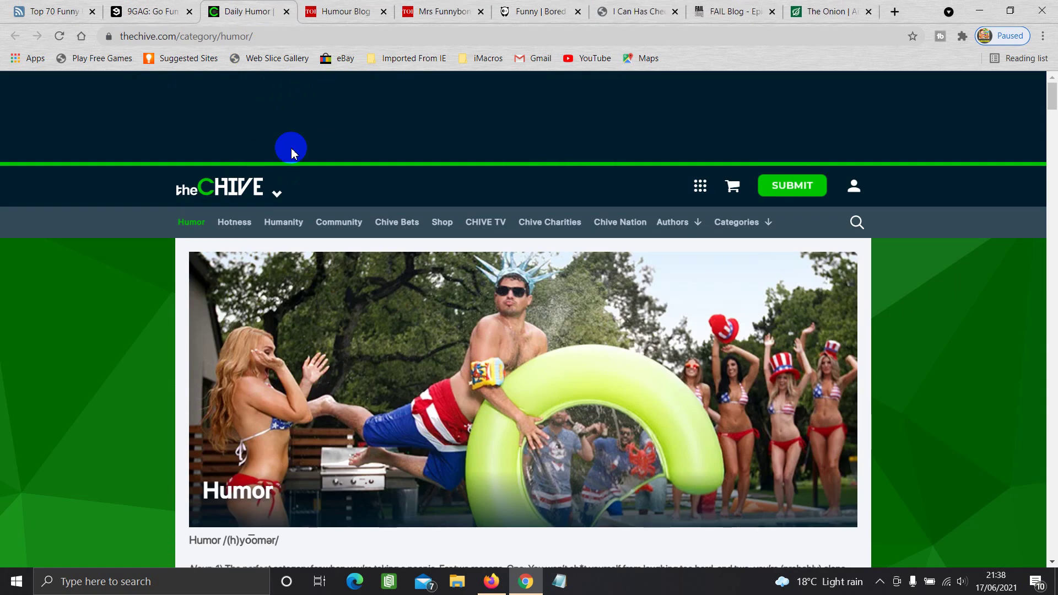
# Step: Look over The Chive's Humor page and load its feed at thechive.com/category/humor/feed/
pyautogui.scroll(-5, 290, 146)
pyautogui.scroll(-8, 234, 181)
pyautogui.scroll(11, 248, 206)
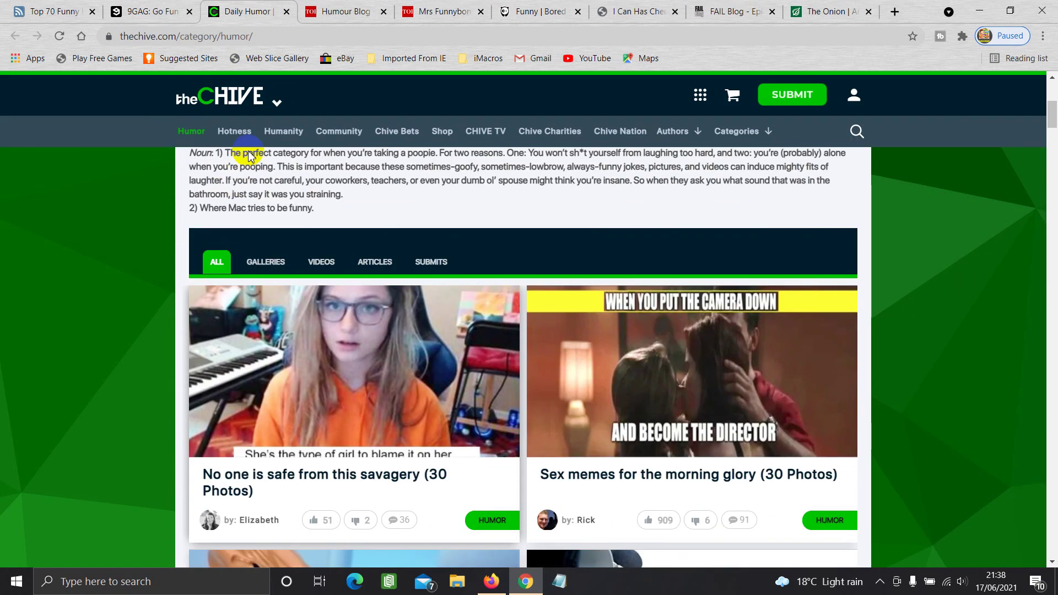
pyautogui.click(276, 36)
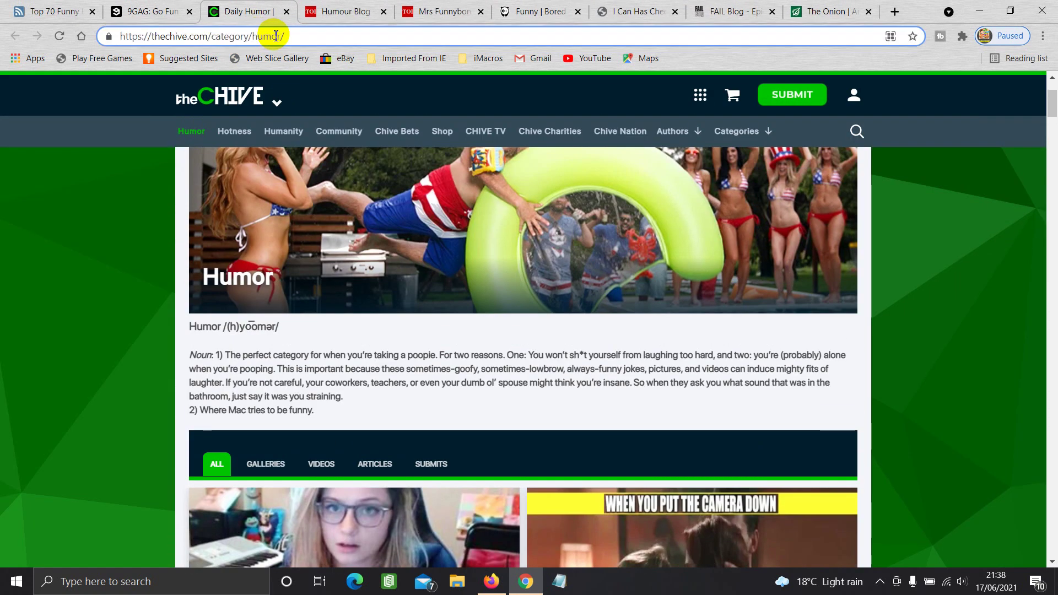
pyautogui.write('feed/')
pyautogui.press('Return')
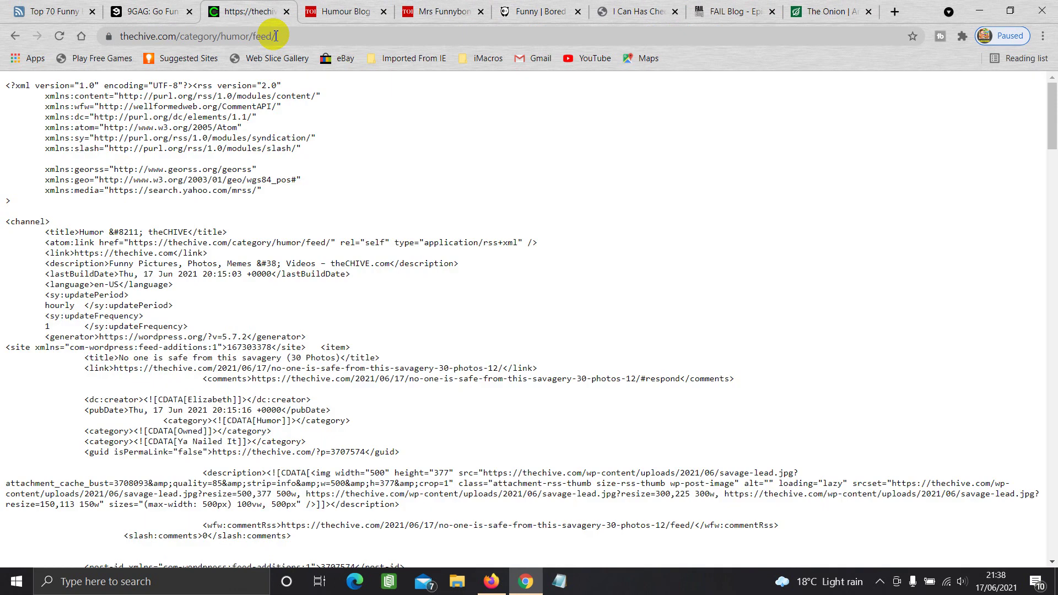
# Step: Copy The Chive humor feed's address, close its tab and return to the Feedspot list
pyautogui.click(189, 35)
pyautogui.rightClick(179, 35)
pyautogui.click(256, 96)
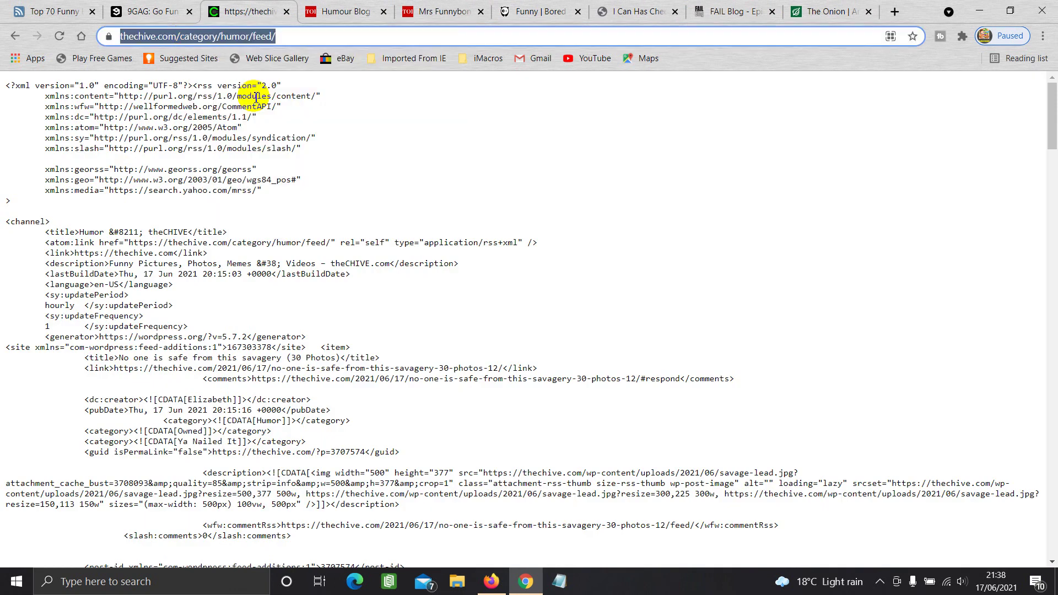
pyautogui.click(287, 12)
pyautogui.click(58, 10)
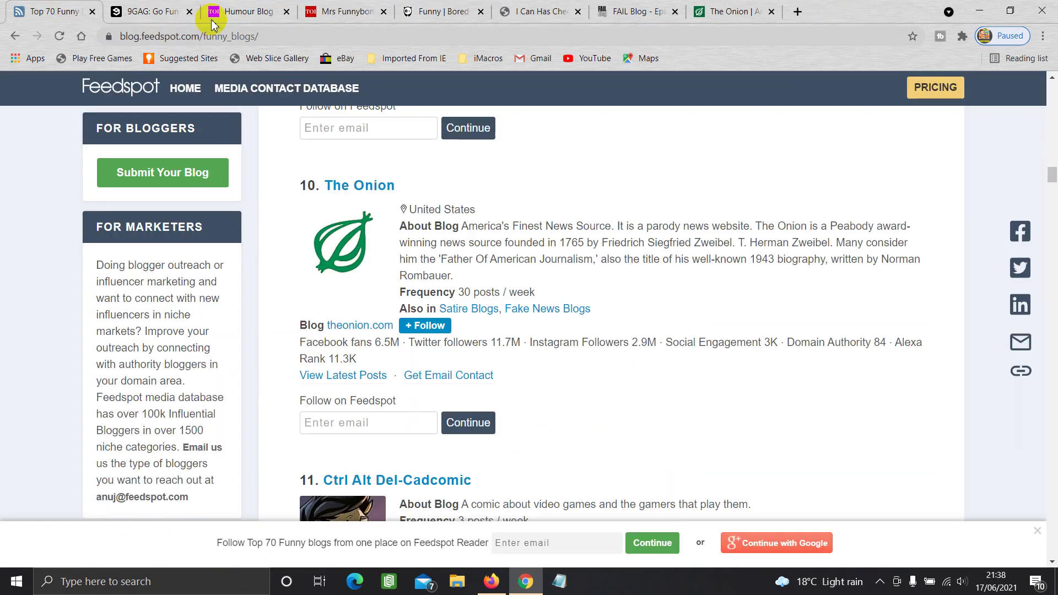
# Step: Switch to the WordPress Add New Campaign page in Firefox and paste The Chive feed link into the feeds to post from
pyautogui.click(492, 581)
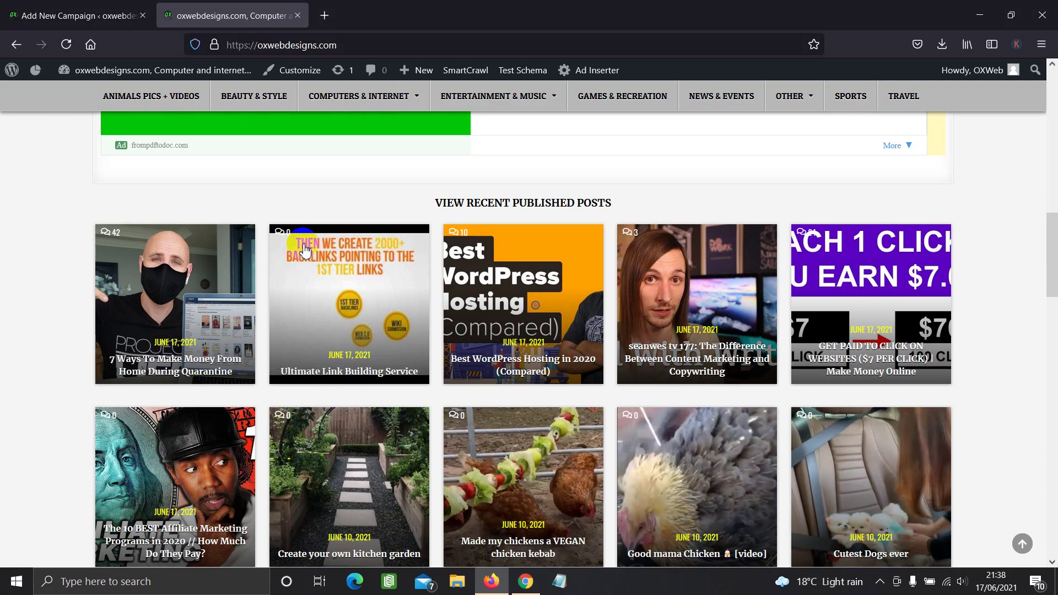
pyautogui.click(80, 6)
pyautogui.rightClick(243, 316)
pyautogui.click(273, 409)
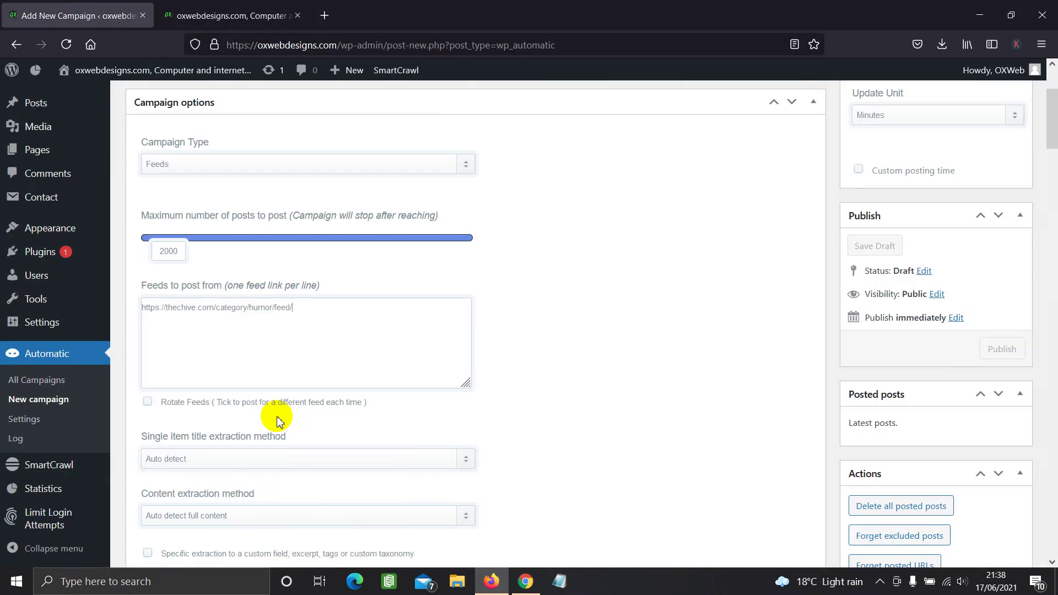
# Step: Return to Chrome, check the Times of India Humour and Mrs Funnybones blogs, and close both tabs
pyautogui.click(526, 581)
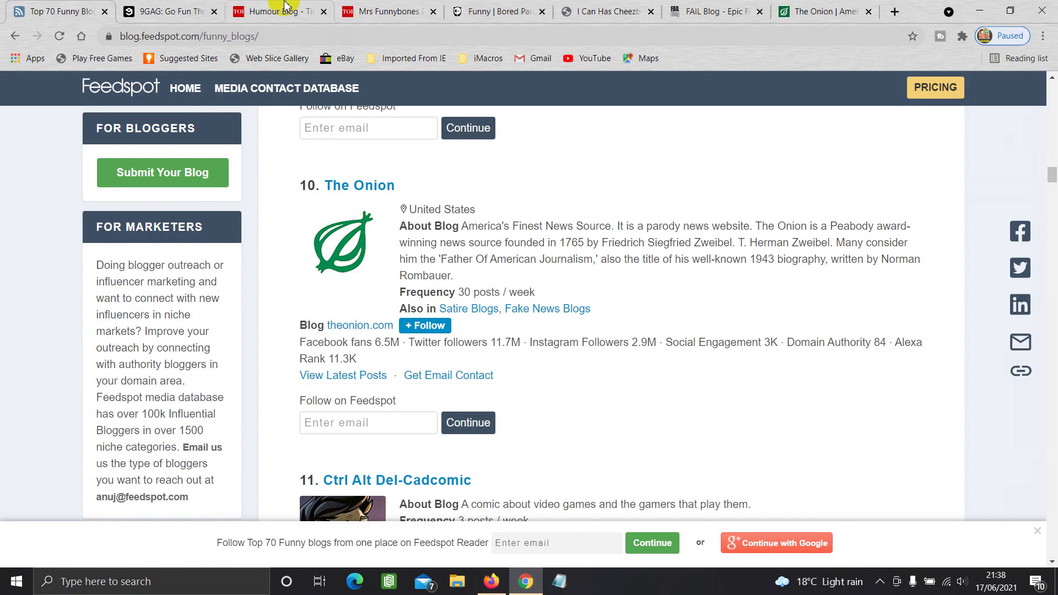
pyautogui.click(284, 5)
pyautogui.click(337, 36)
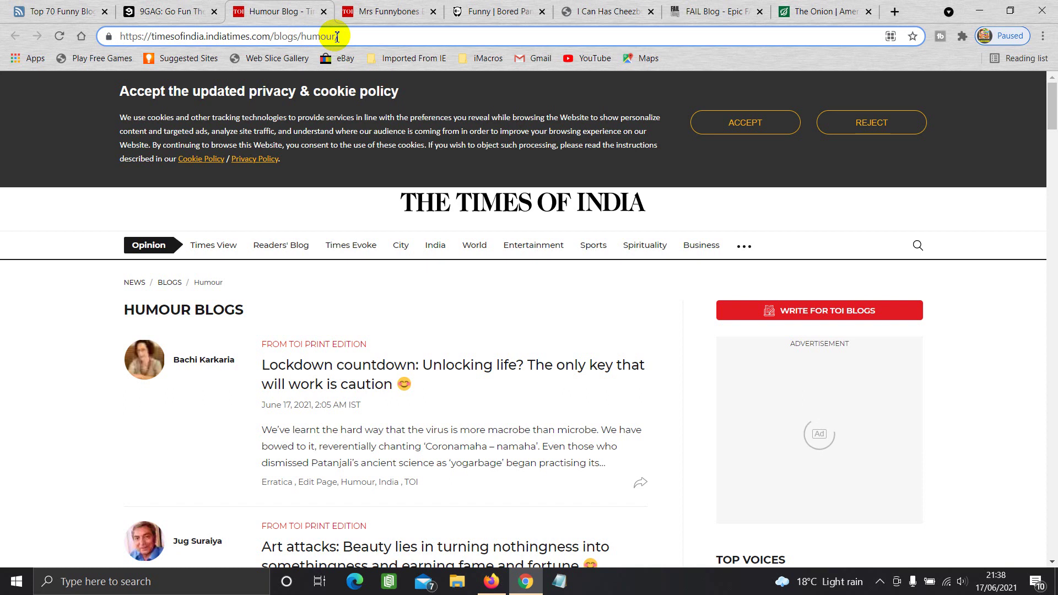
pyautogui.click(324, 12)
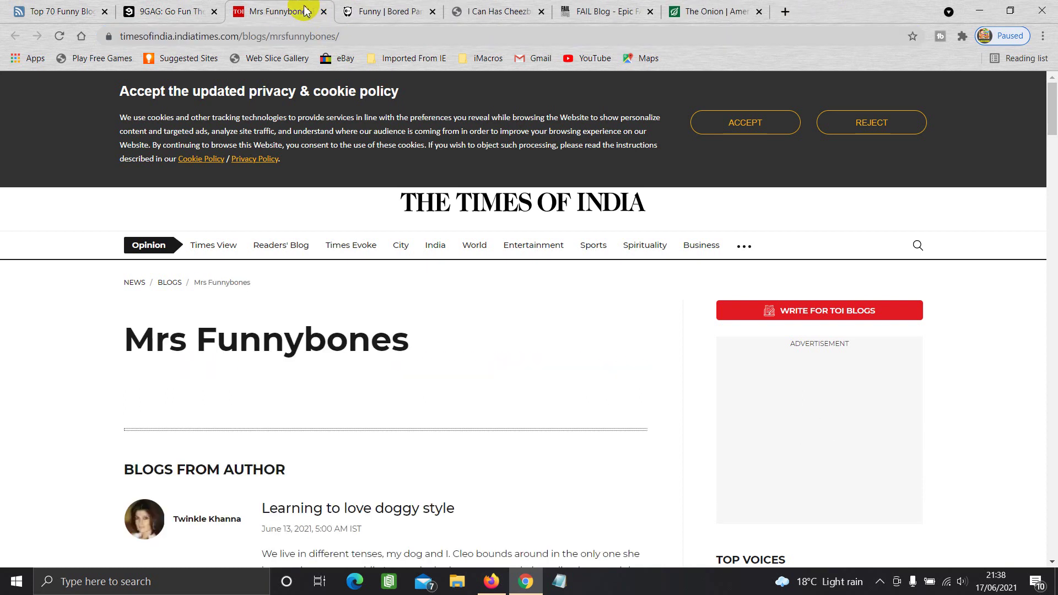
pyautogui.scroll(-8, 253, 151)
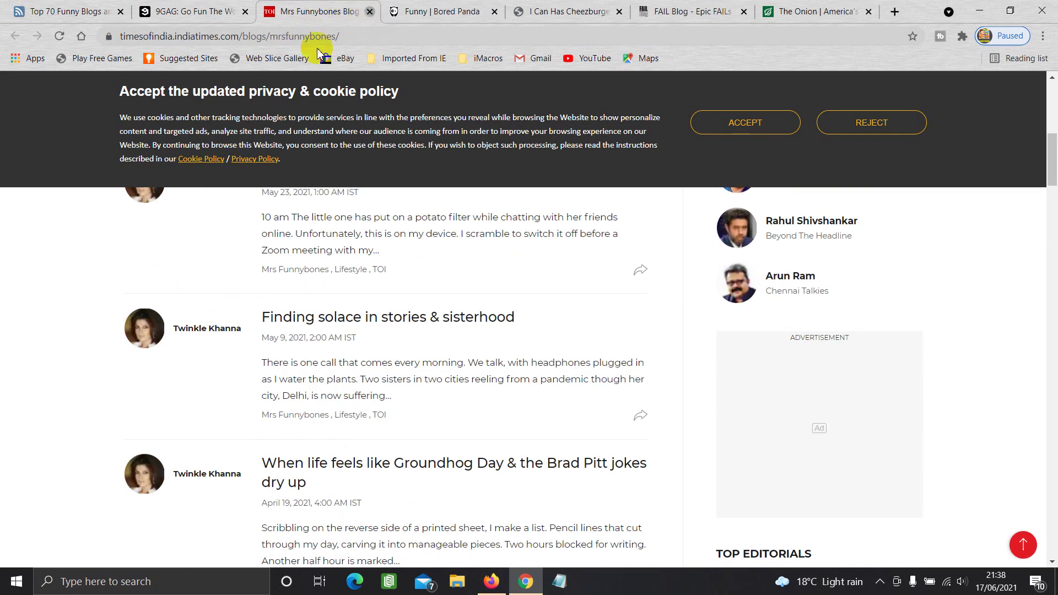
pyautogui.hotkey('ctrl', 'w')
# Step: Load the Bored Panda Funny category's feed at boredpanda.com/funny/feed/
pyautogui.click(595, 449)
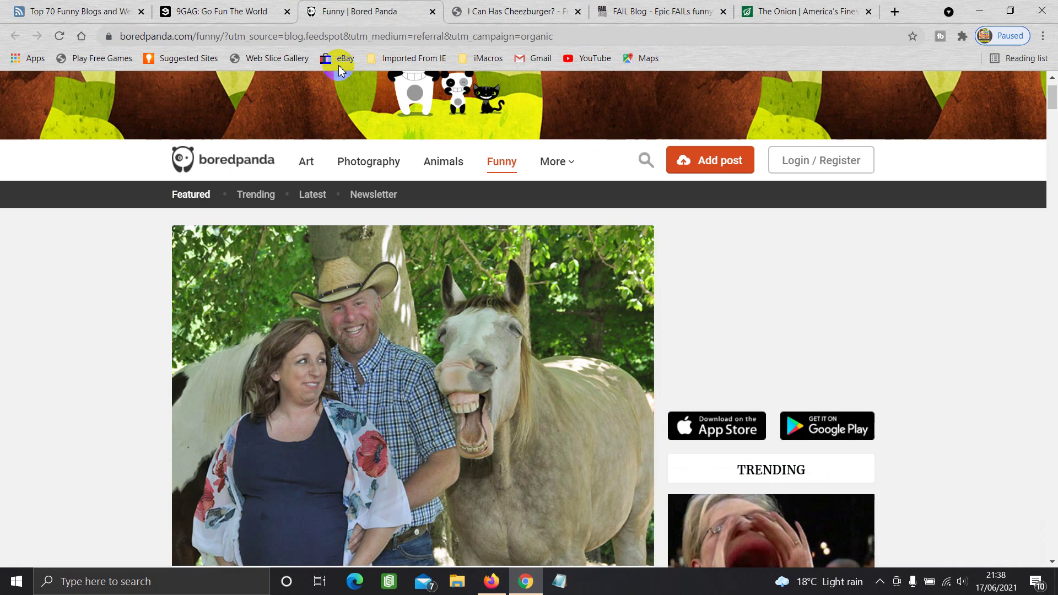
pyautogui.click(229, 41)
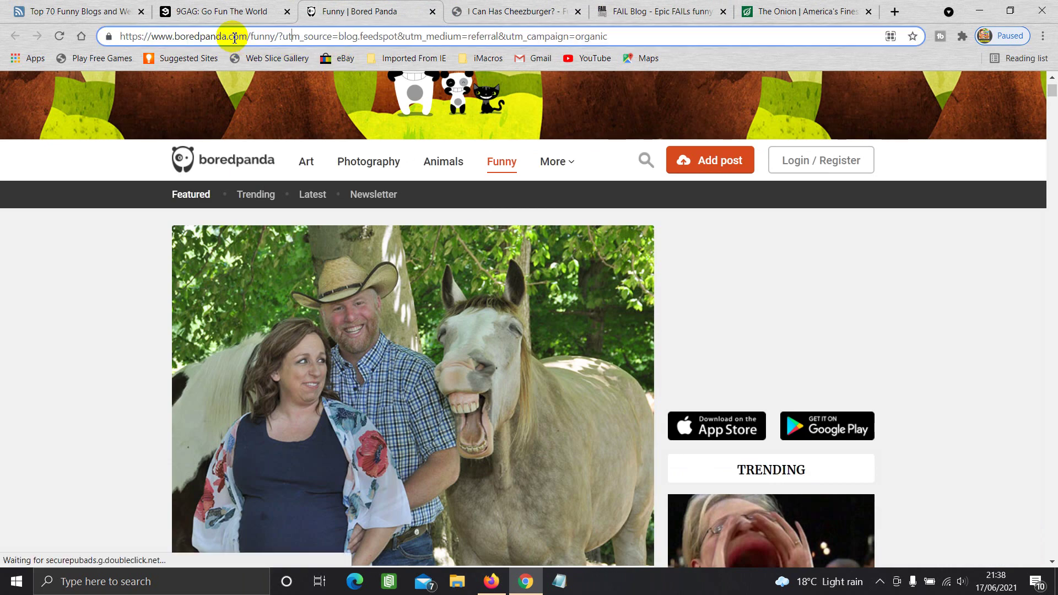
pyautogui.keyDown('shift'); pyautogui.click(672, 36); pyautogui.keyUp('shift')
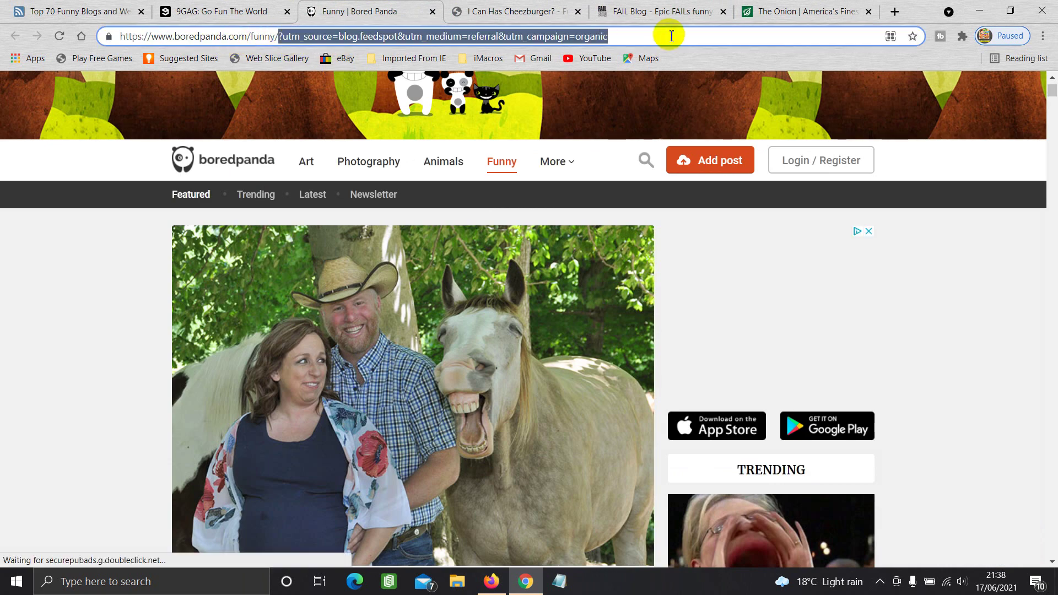
pyautogui.write('rss')
pyautogui.press('Return')
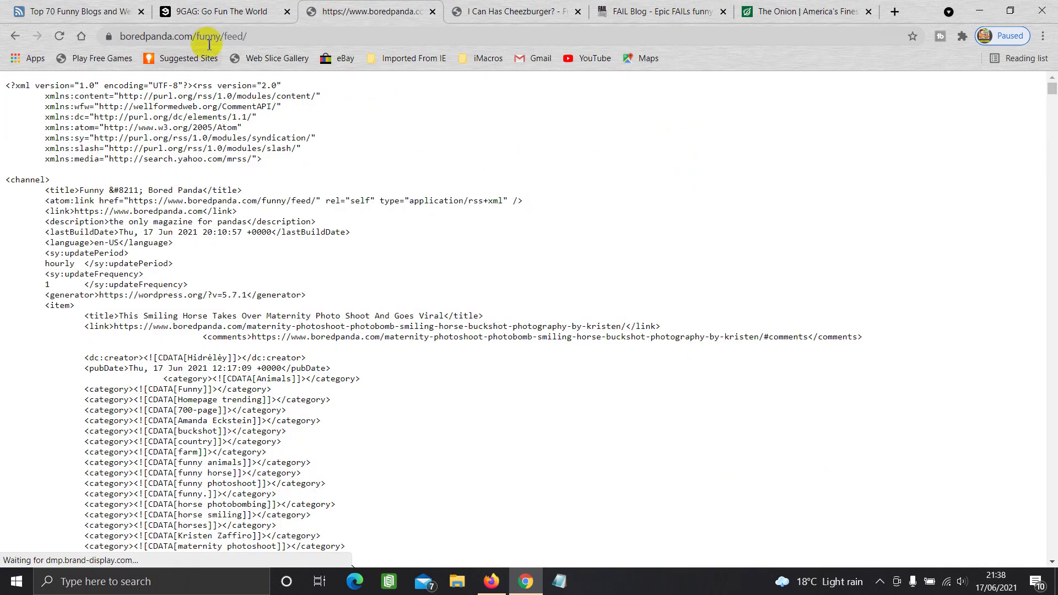
# Step: Copy the Bored Panda feed's address, close its tab and add the link to the campaign's feeds to post from in Firefox
pyautogui.click(204, 36)
pyautogui.rightClick(204, 36)
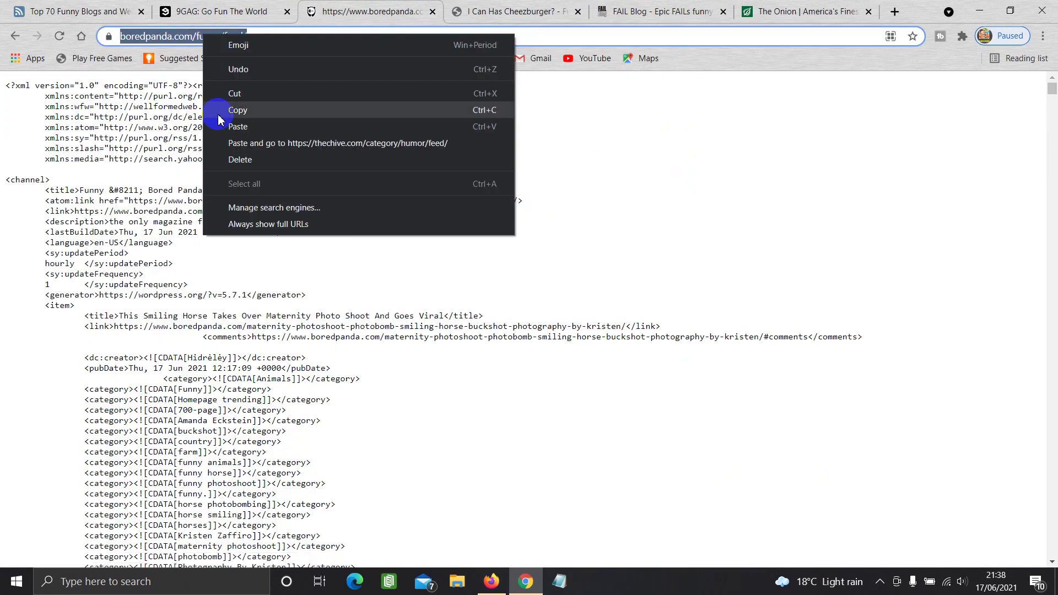
pyautogui.click(237, 108)
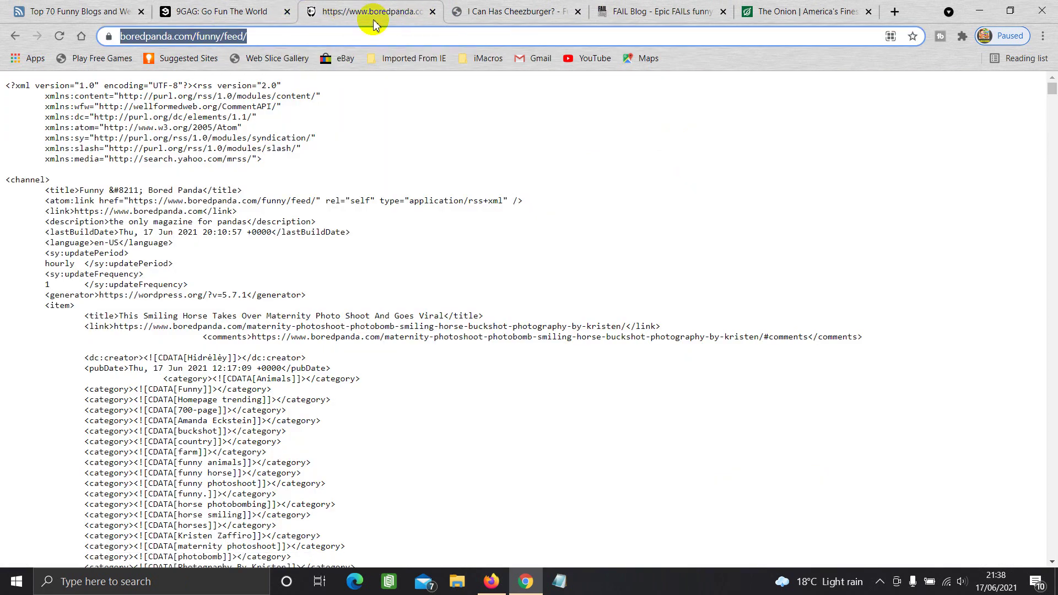
pyautogui.click(434, 12)
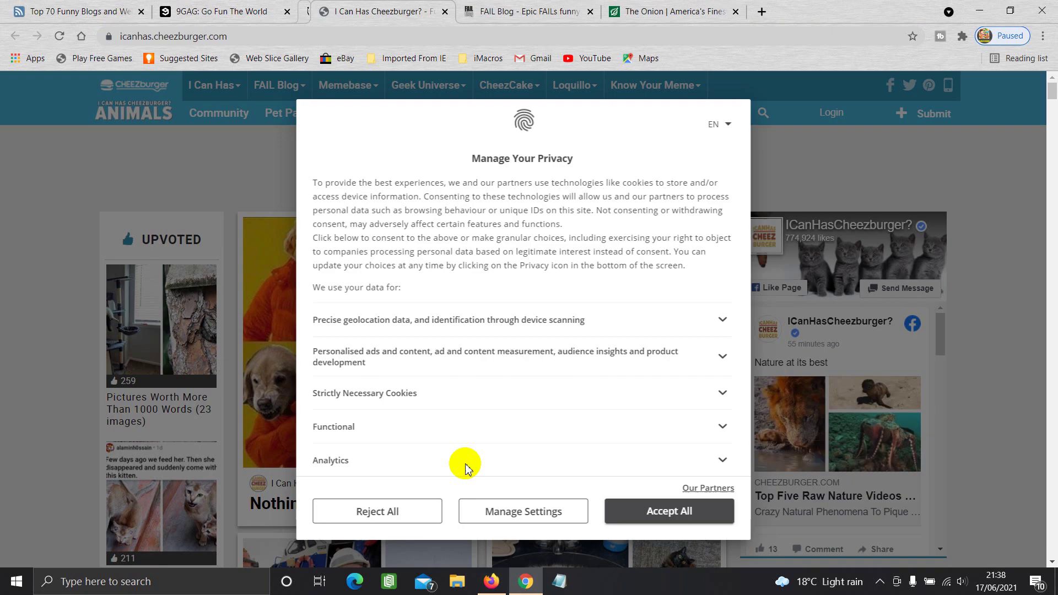
pyautogui.click(491, 581)
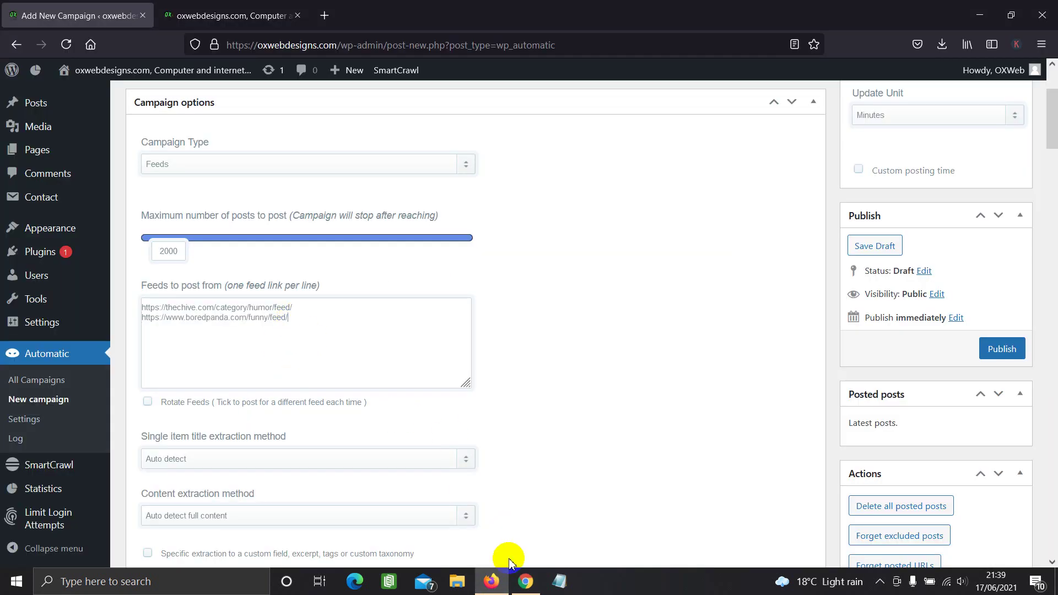
# Step: Return to Chrome, accept the I Can Has Cheezburger privacy settings and load the site's feed at icanhas.cheezburger.com/rss
pyautogui.click(525, 582)
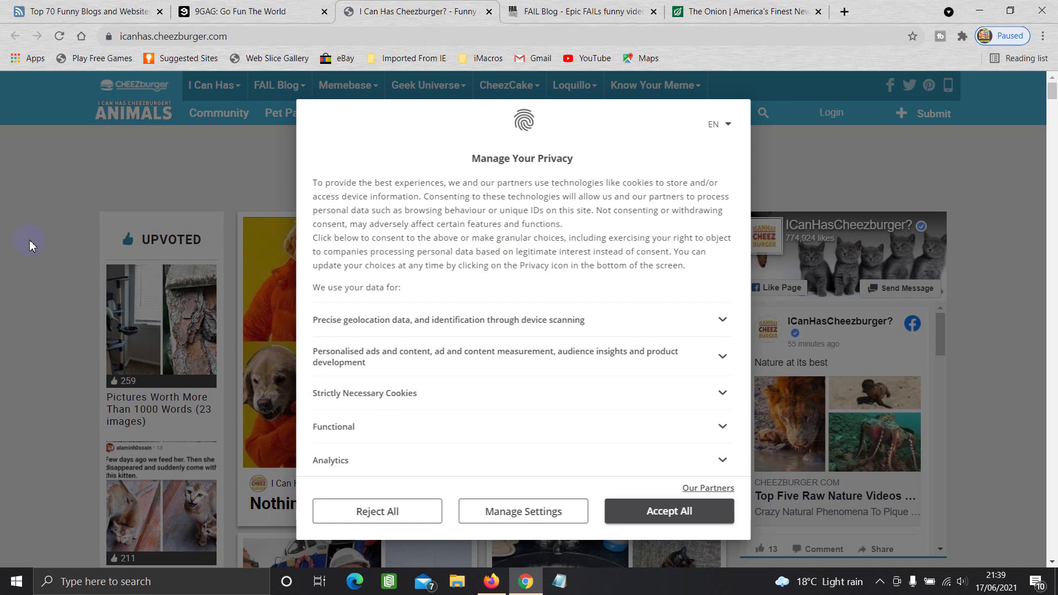
pyautogui.click(644, 505)
pyautogui.click(244, 36)
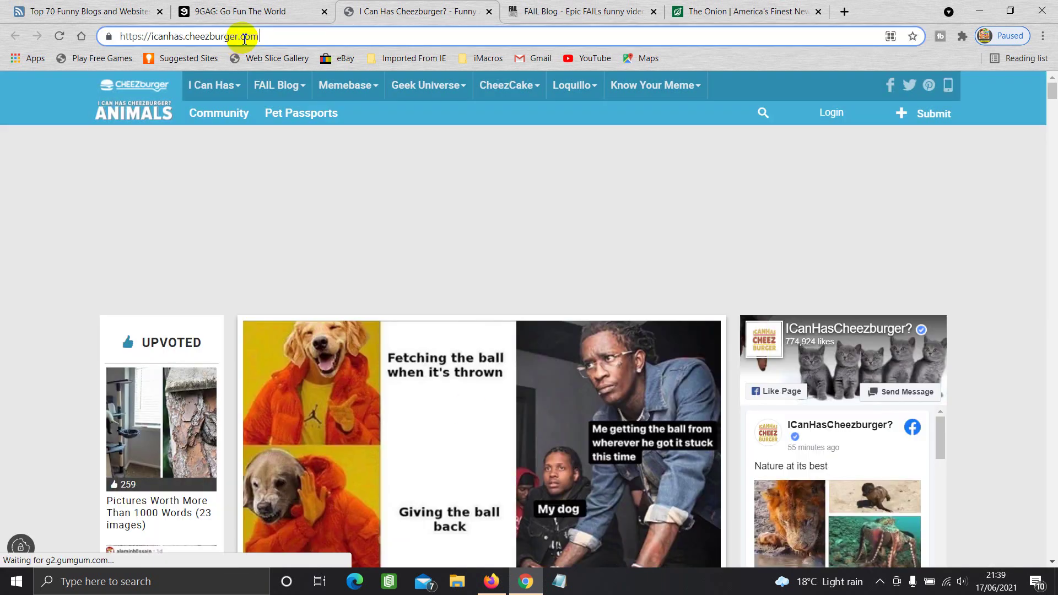
pyautogui.write('/rss')
pyautogui.press('Return')
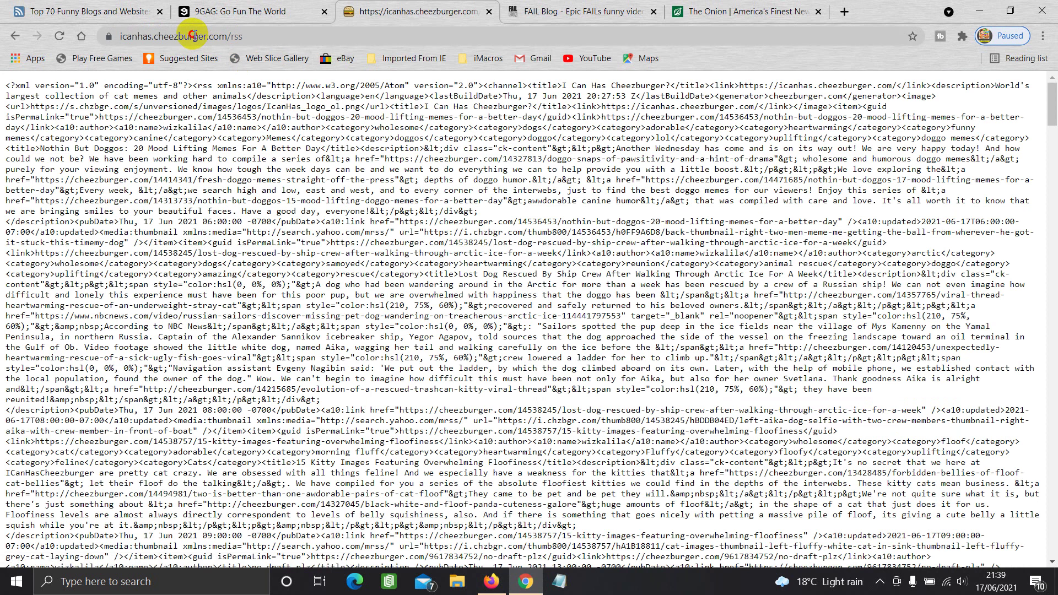
# Step: Copy the I Can Has Cheezburger feed's address, close its tab and add the link to the campaign's feeds in Firefox
pyautogui.rightClick(191, 36)
pyautogui.click(226, 110)
pyautogui.scroll(-20, 267, 200)
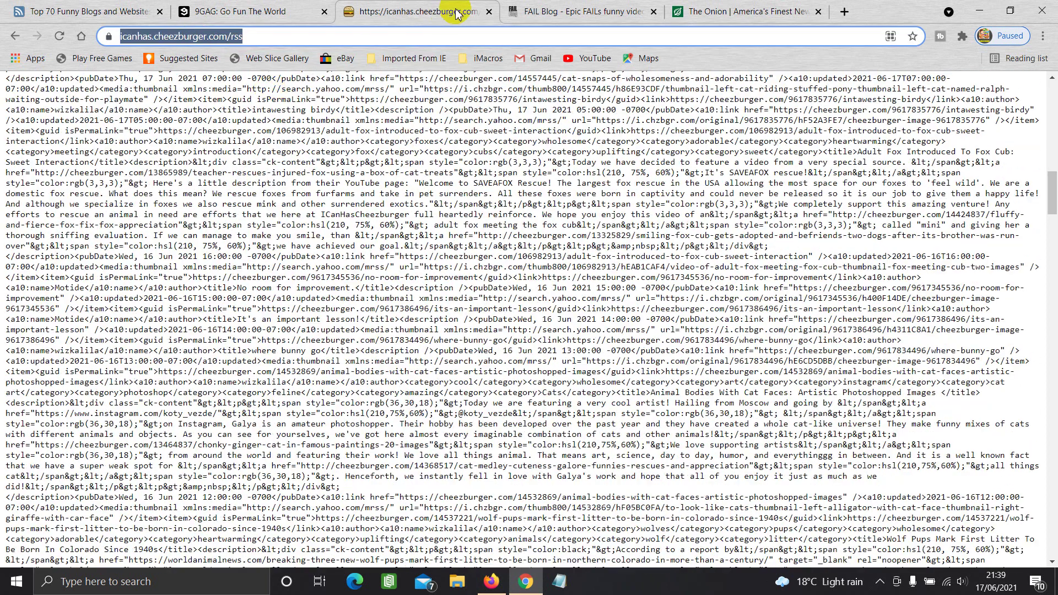
pyautogui.click(489, 11)
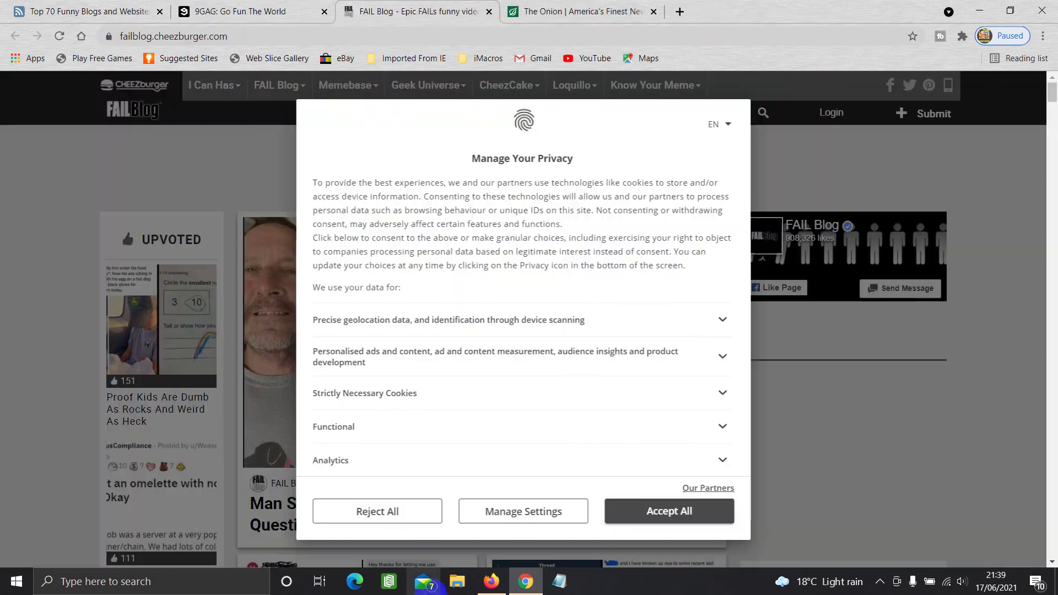
pyautogui.click(493, 589)
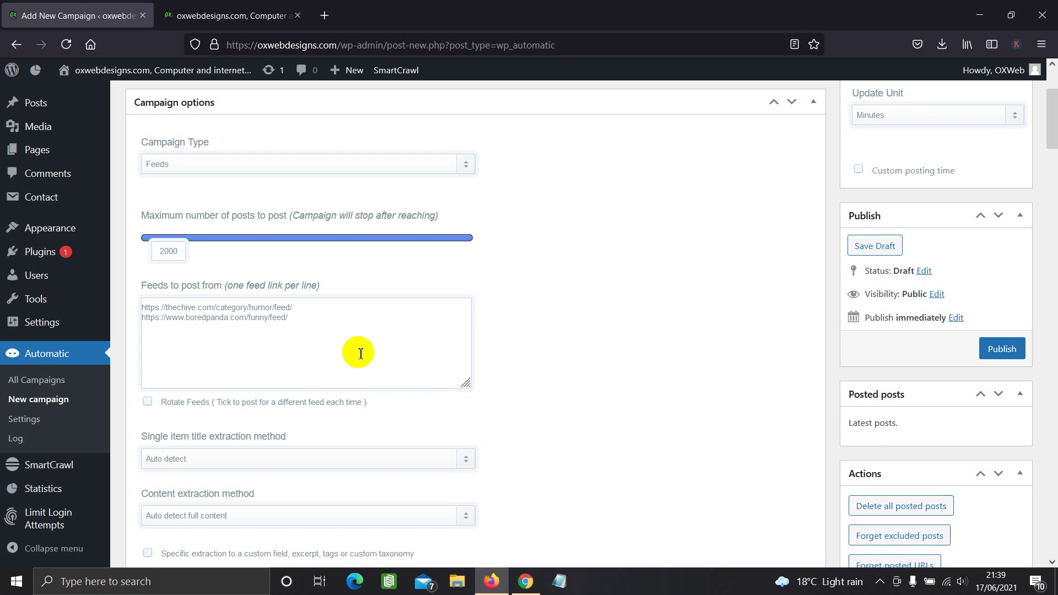
# Step: Return to Chrome, accept FAIL Blog's privacy settings, look over its posts and close its tab
pyautogui.click(525, 581)
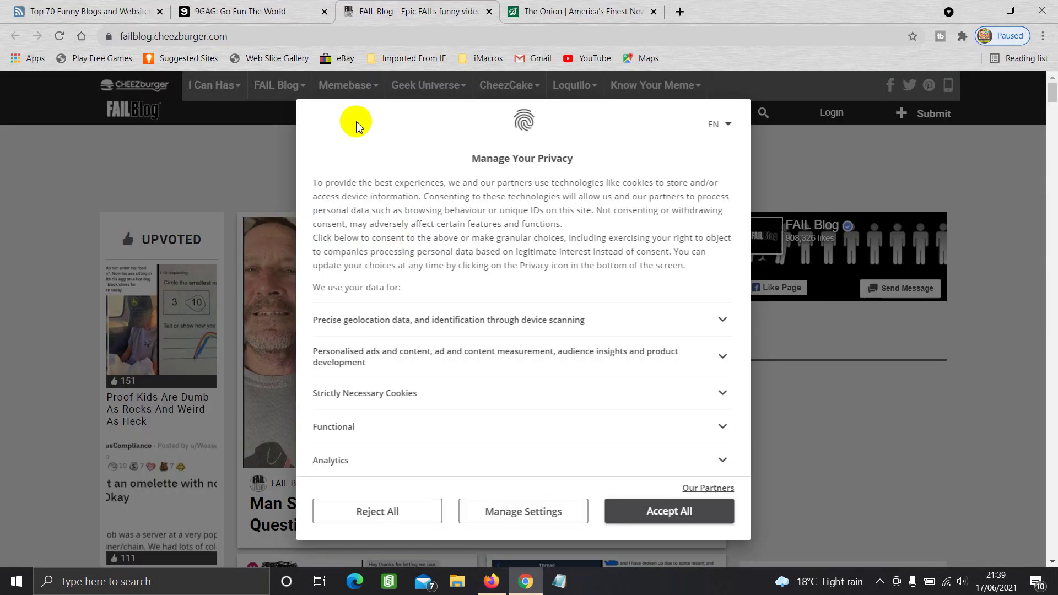
pyautogui.click(268, 36)
pyautogui.click(280, 34)
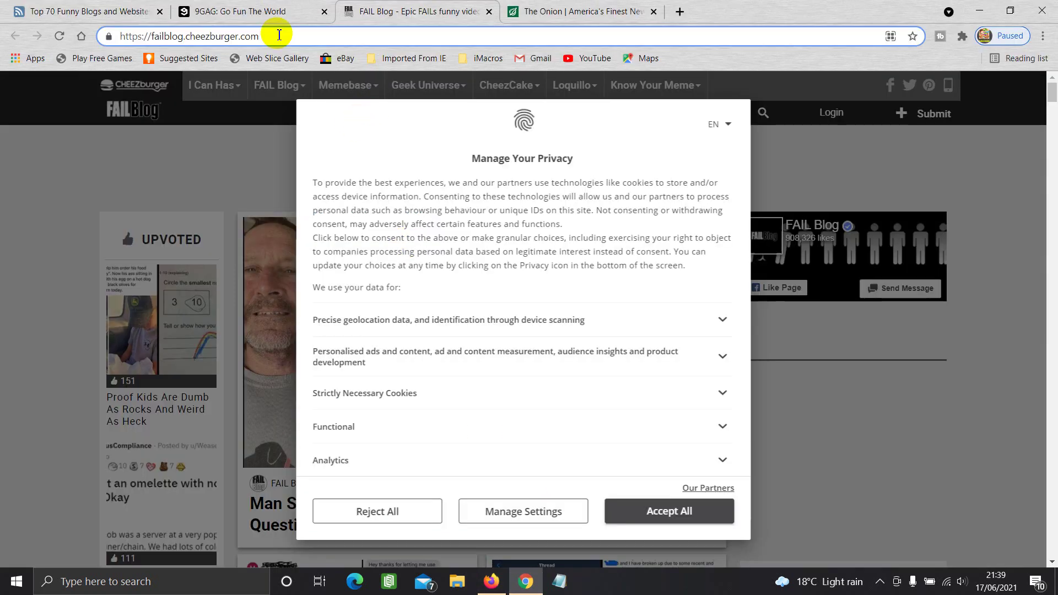
pyautogui.scroll(-3, 122, 174)
pyautogui.click(669, 511)
pyautogui.scroll(-3, 192, 368)
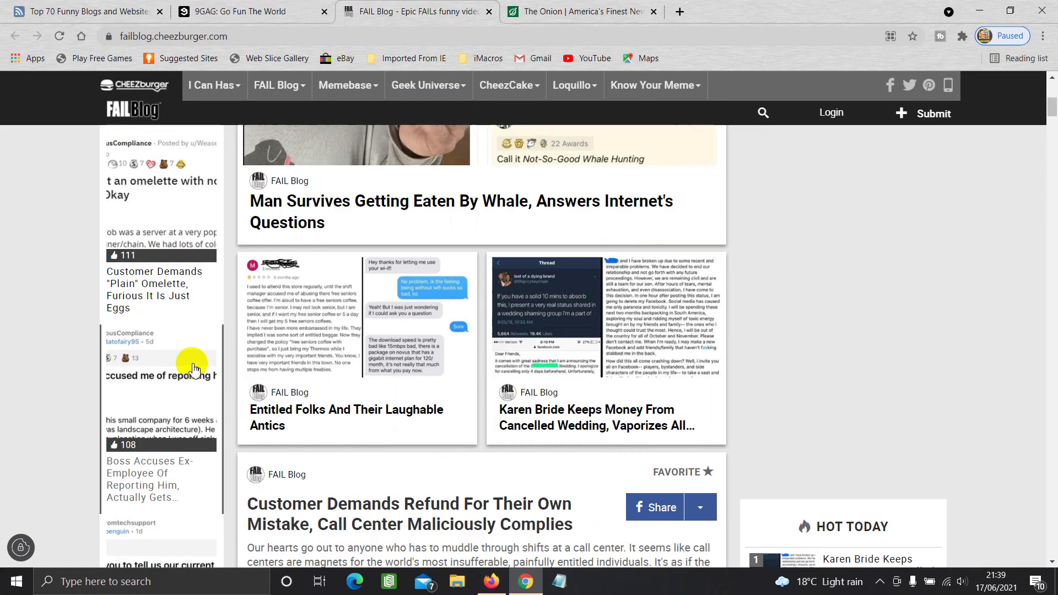
pyautogui.scroll(-15, 192, 368)
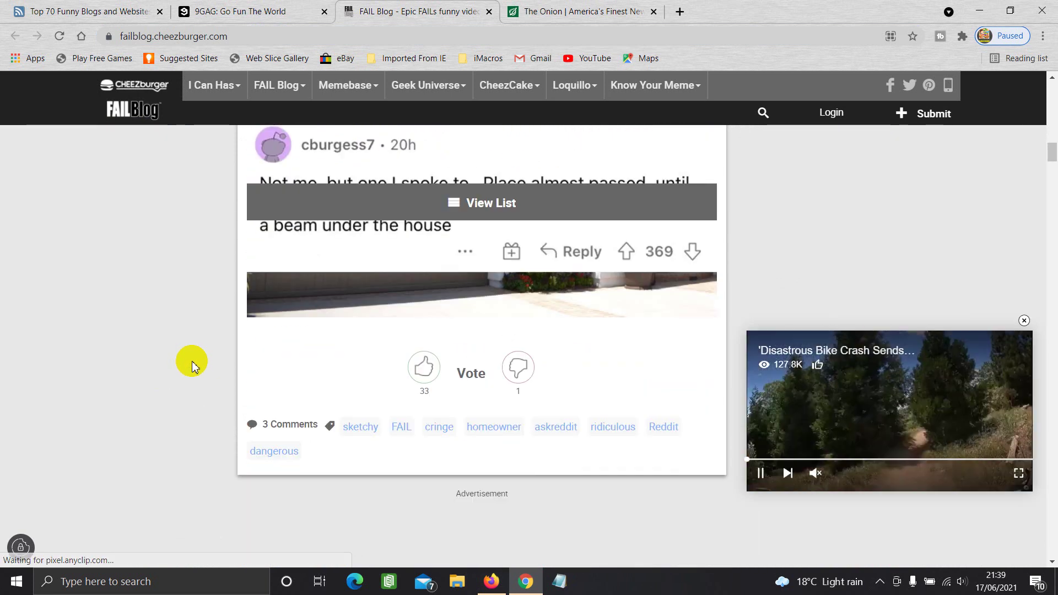
pyautogui.scroll(2, 192, 366)
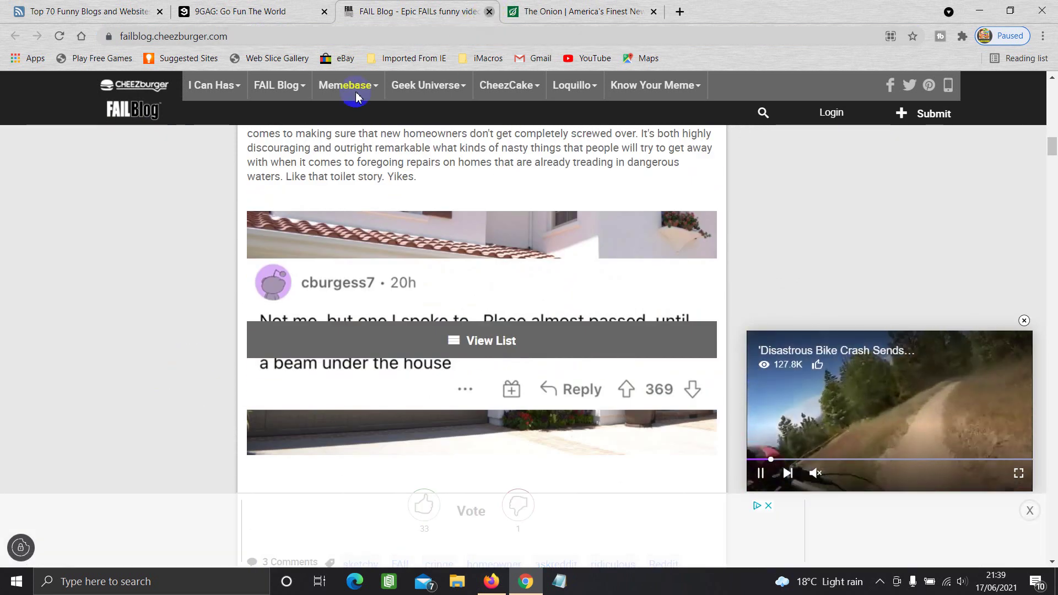
pyautogui.click(489, 11)
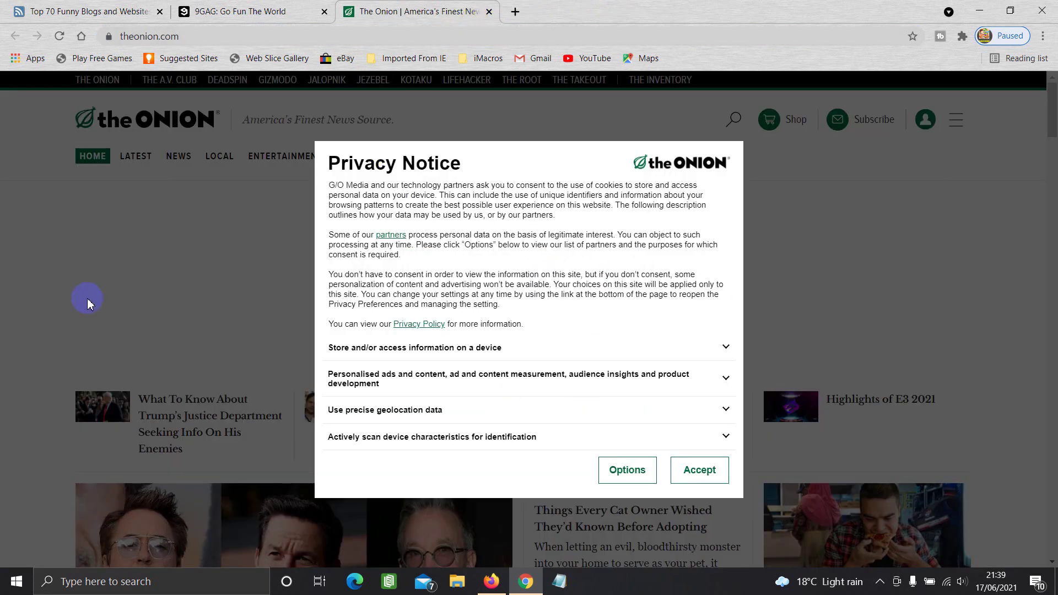
# Step: Accept The Onion's privacy notice, look over its homepage and load its feed at theonion.com/rss
pyautogui.click(695, 469)
pyautogui.scroll(-10, 422, 384)
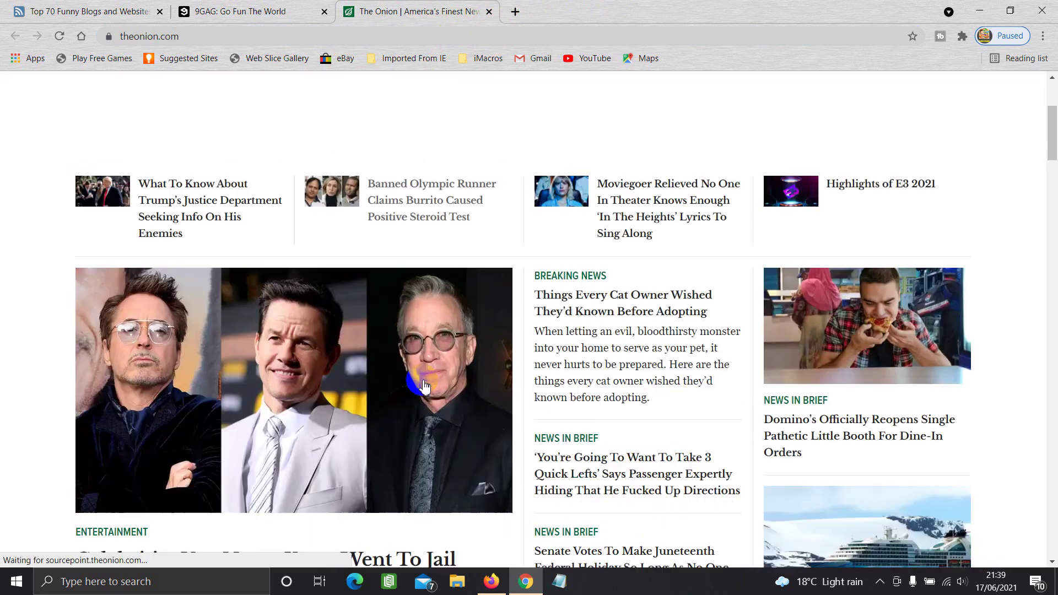
pyautogui.scroll(-8, 423, 384)
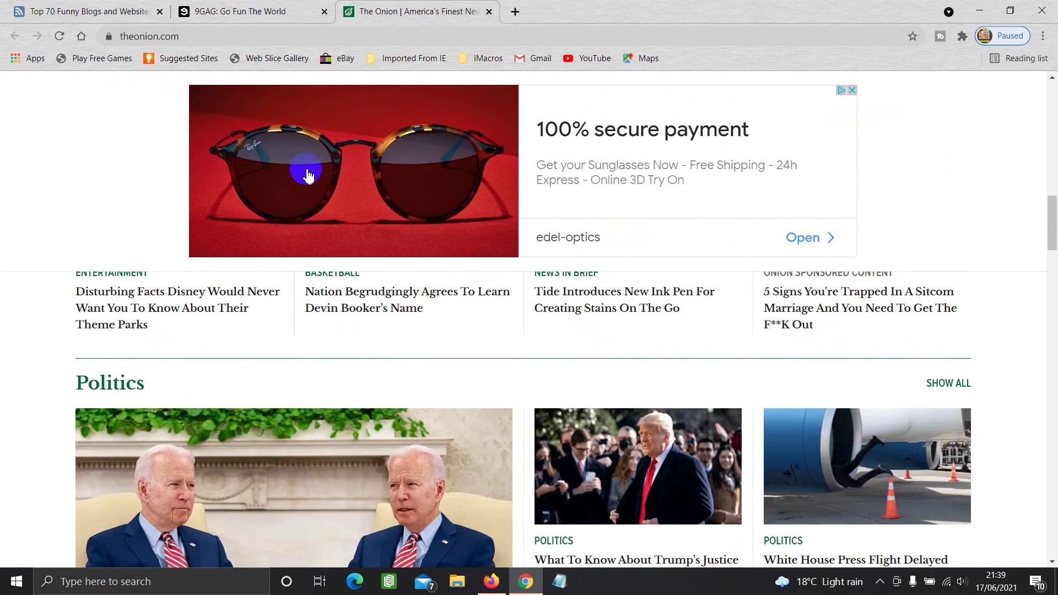
pyautogui.click(207, 36)
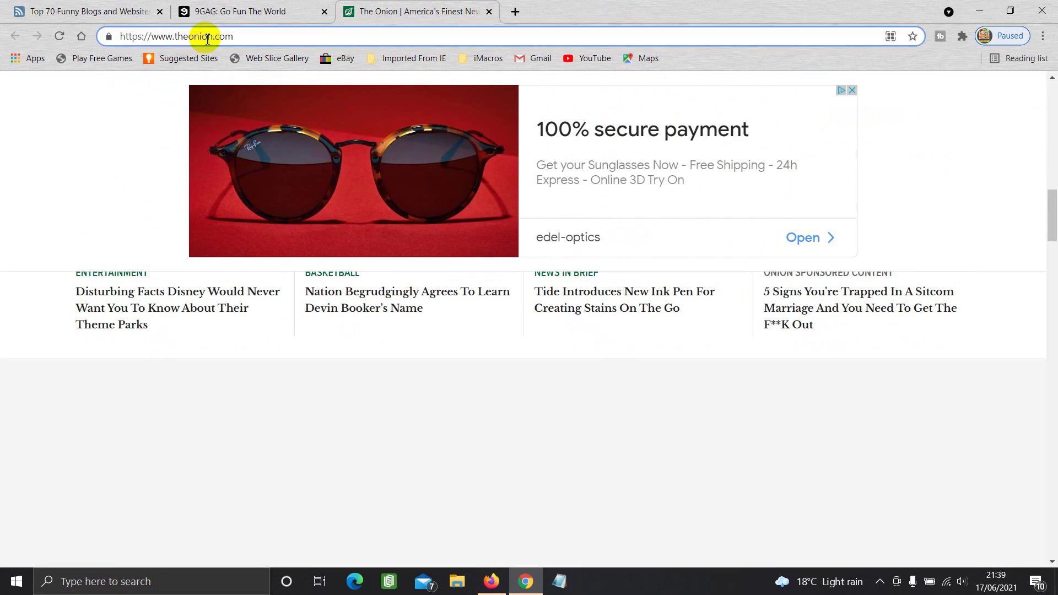
pyautogui.write('/rss')
pyautogui.press('Return')
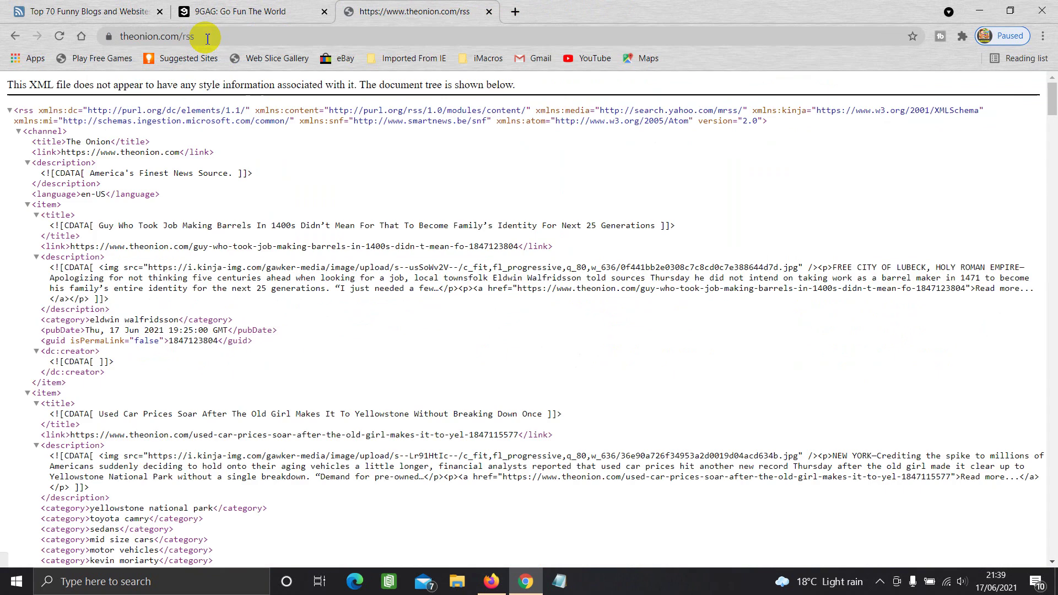
# Step: Copy The Onion feed's address and add it to the campaign's feeds to post from in Firefox
pyautogui.click(160, 36)
pyautogui.rightClick(155, 37)
pyautogui.click(200, 113)
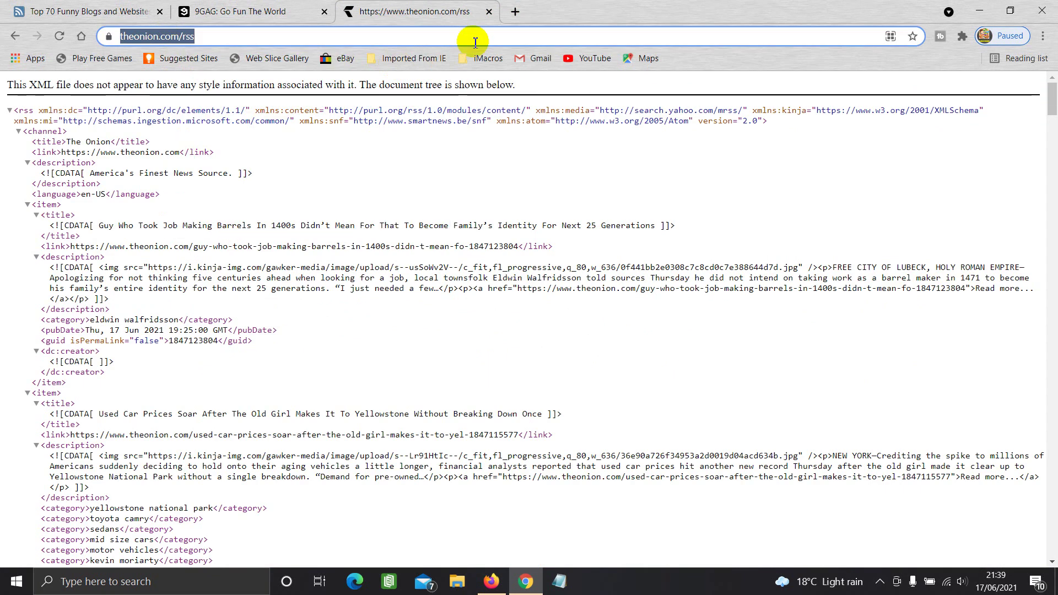
pyautogui.click(499, 581)
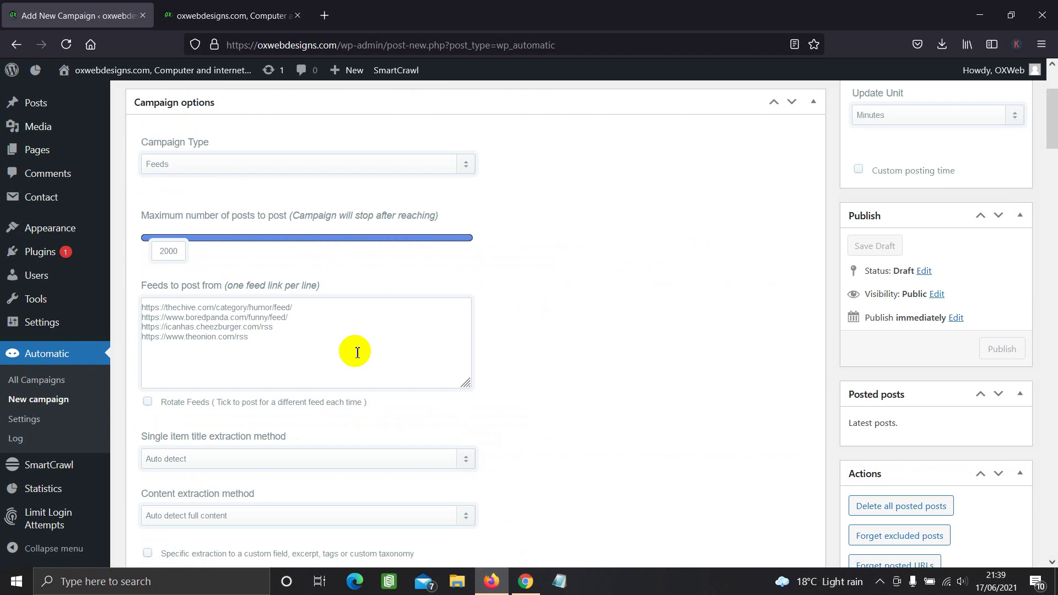
pyautogui.click(408, 375)
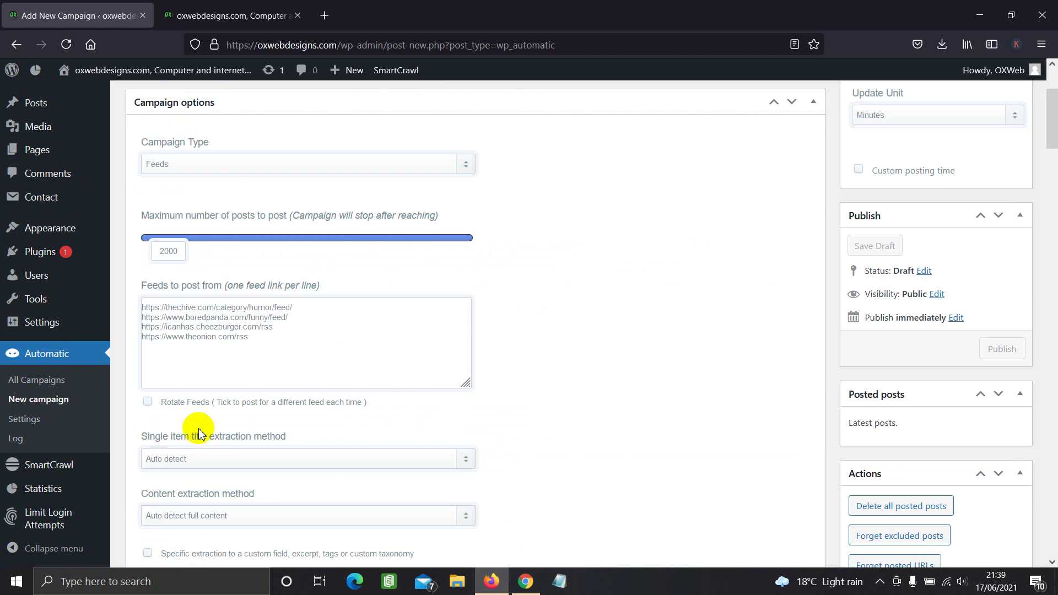
# Step: Enable Rotate Feeds for the campaign and go through the feed links in the order they are listed
pyautogui.click(147, 401)
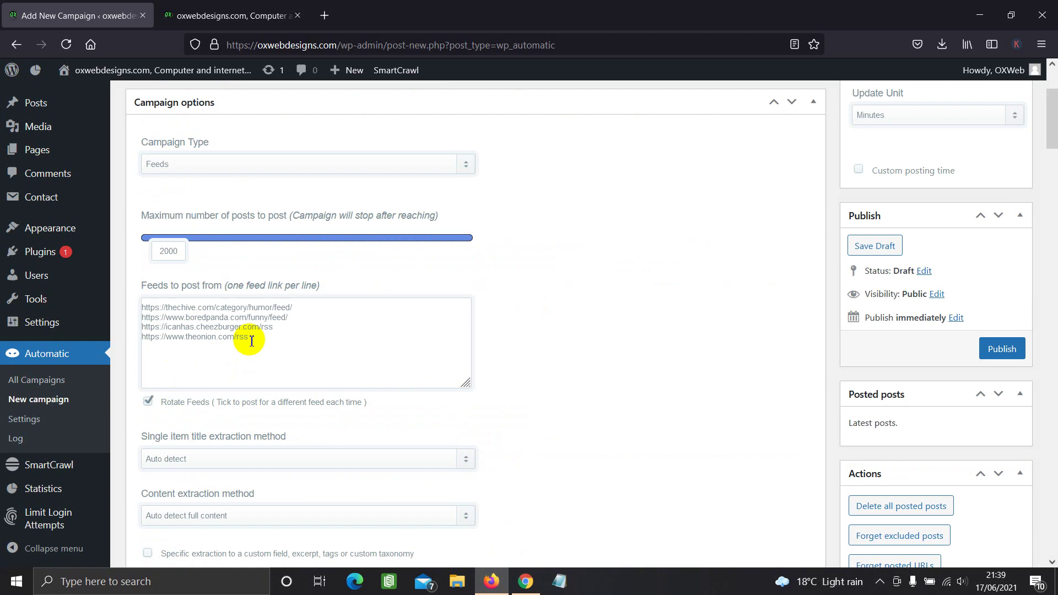
pyautogui.moveTo(298, 307); pyautogui.dragTo(97, 283)
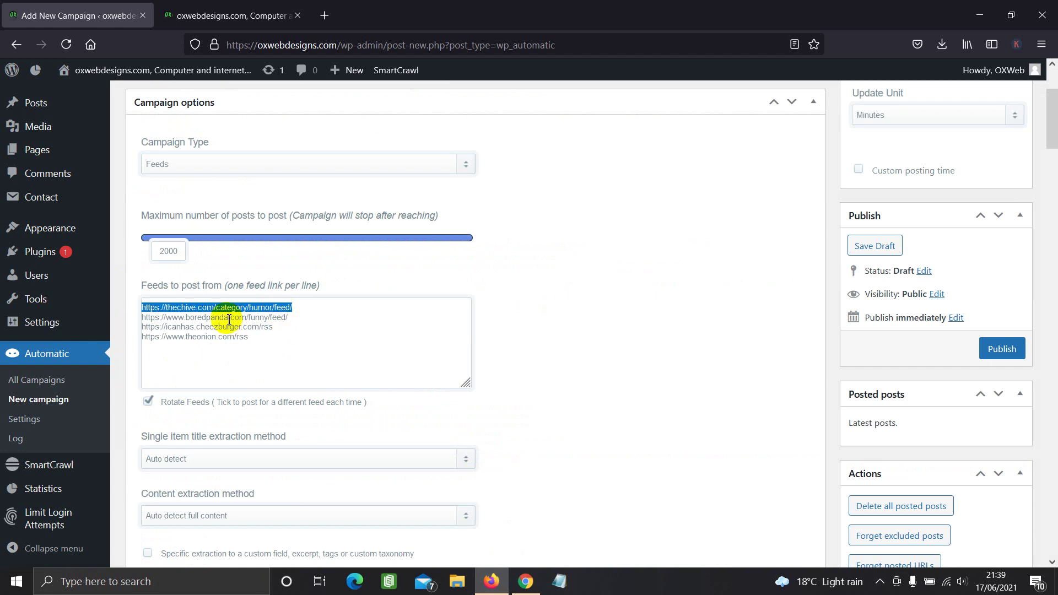
pyautogui.click(279, 317)
pyautogui.moveTo(151, 326); pyautogui.dragTo(196, 327)
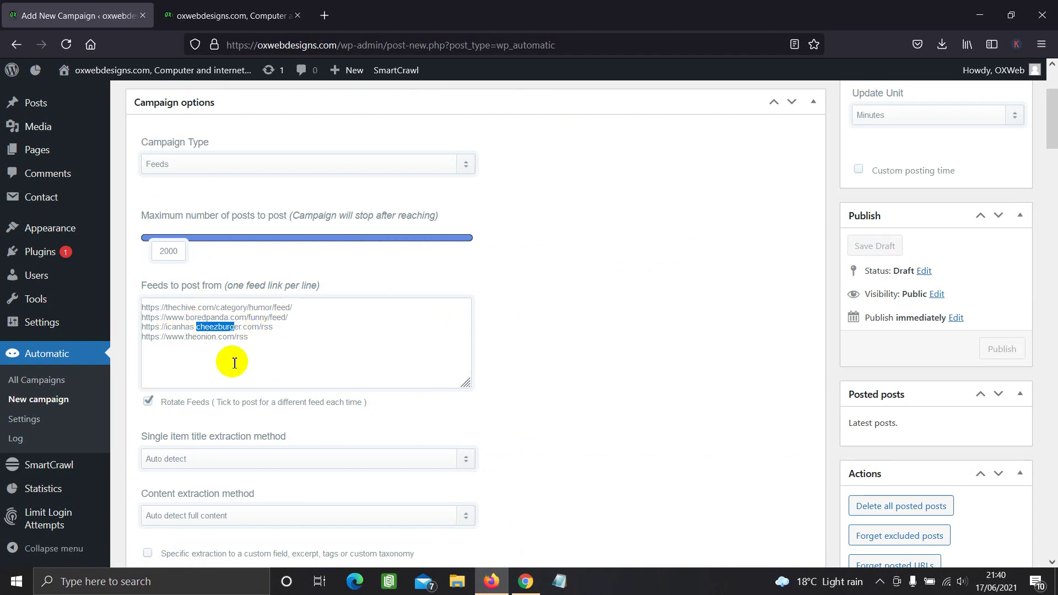
pyautogui.click(290, 338)
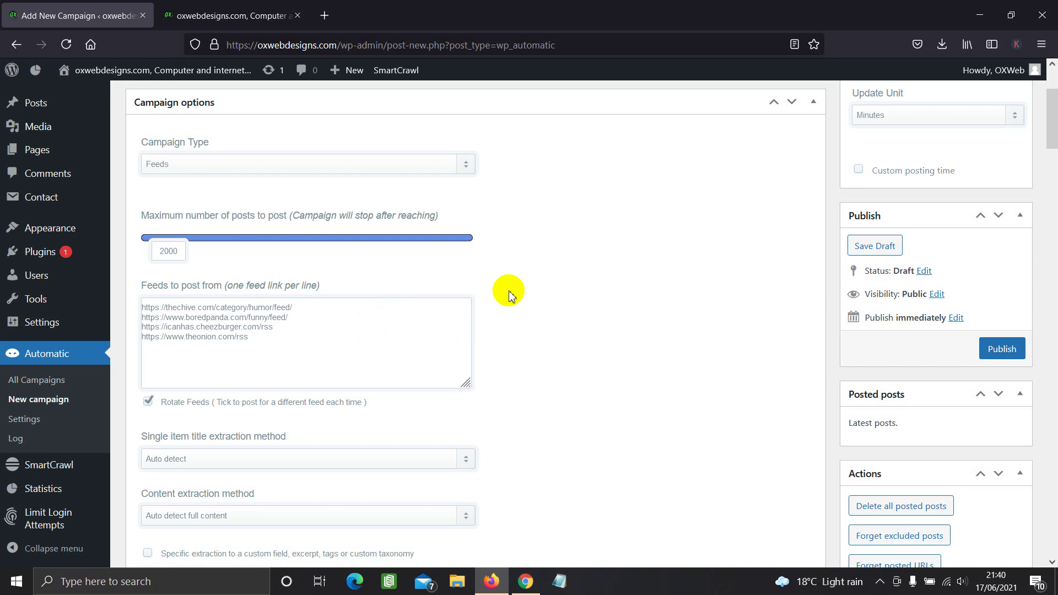
# Step: Enable adding posts with their original time and switch to the oxwebdesigns.com site to view the recent posts' dates
pyautogui.scroll(-5, 444, 278)
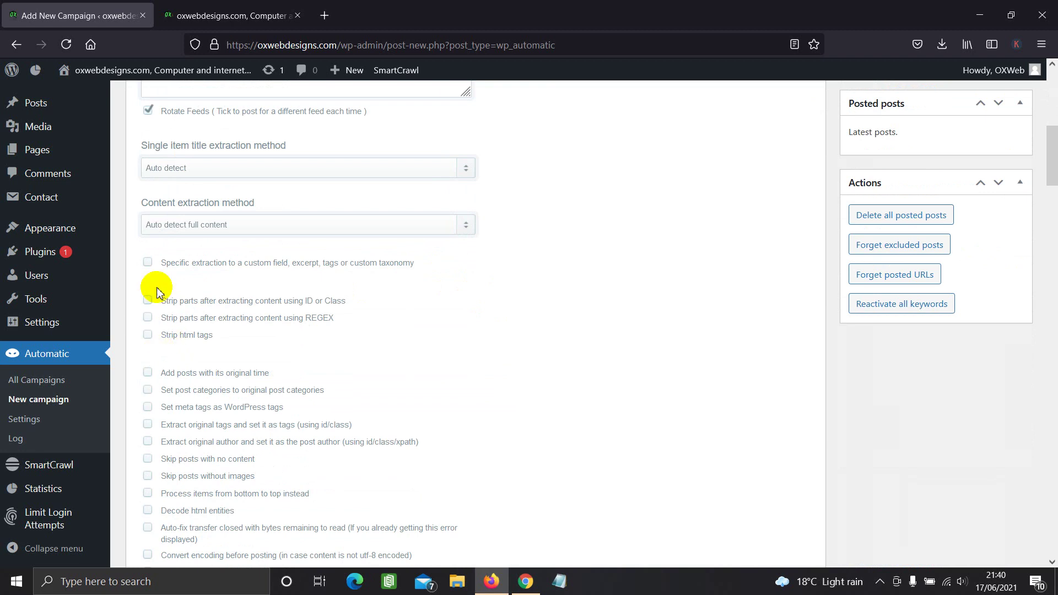
pyautogui.scroll(-1, 162, 331)
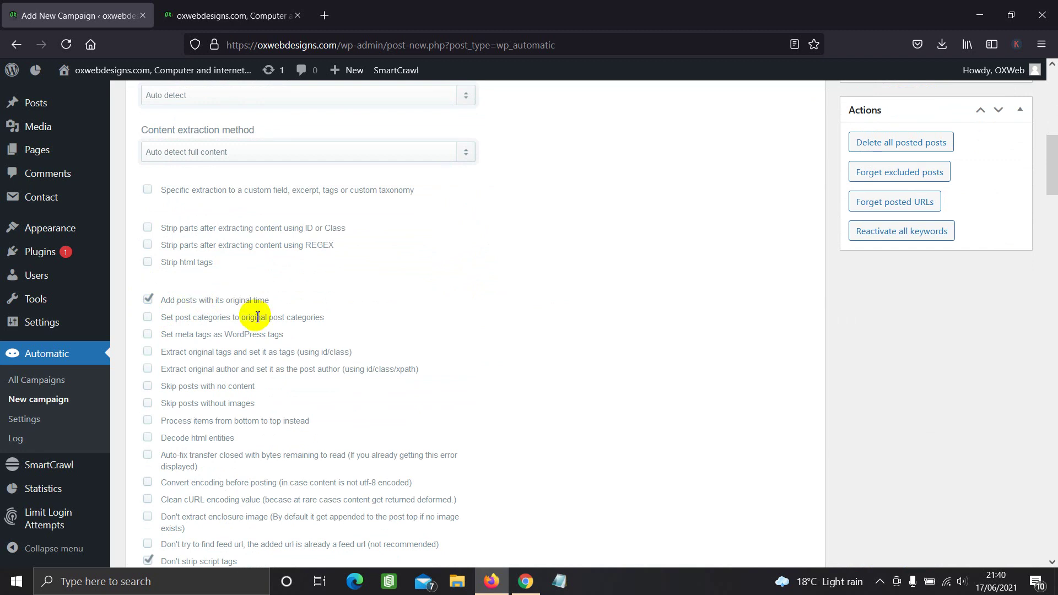
pyautogui.click(996, 589)
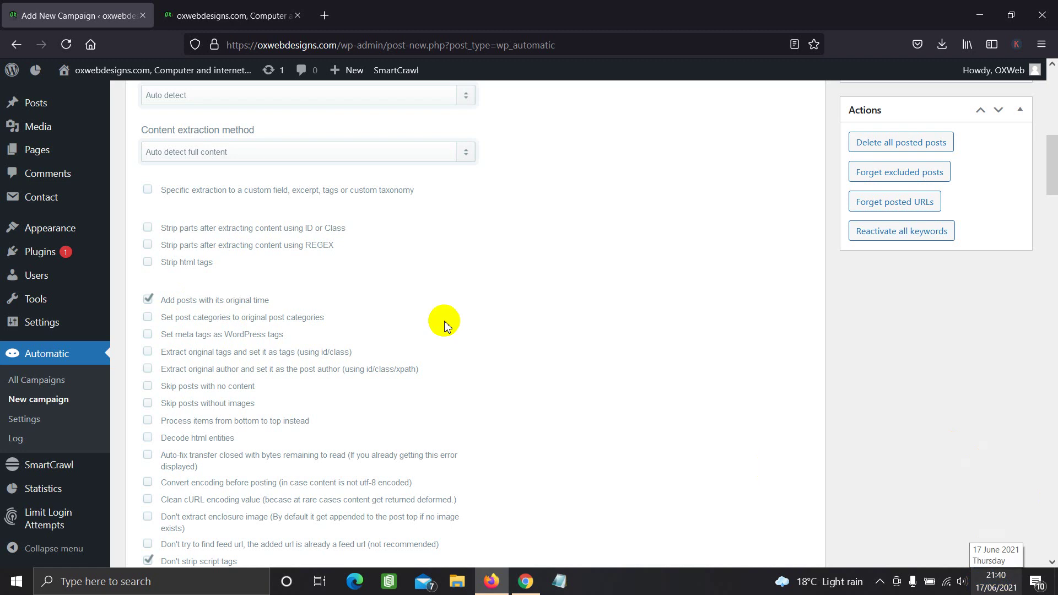
pyautogui.click(255, 16)
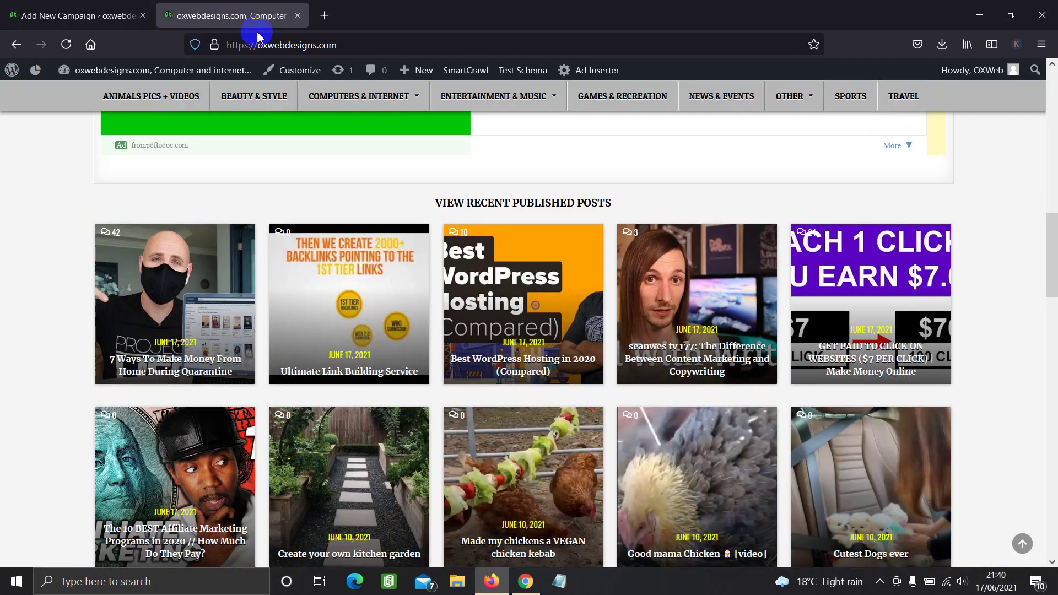
# Step: In the campaign, enable setting meta tags as WordPress tags and skipping posts with no content or without images, checking the site's recent posts
pyautogui.click(49, 14)
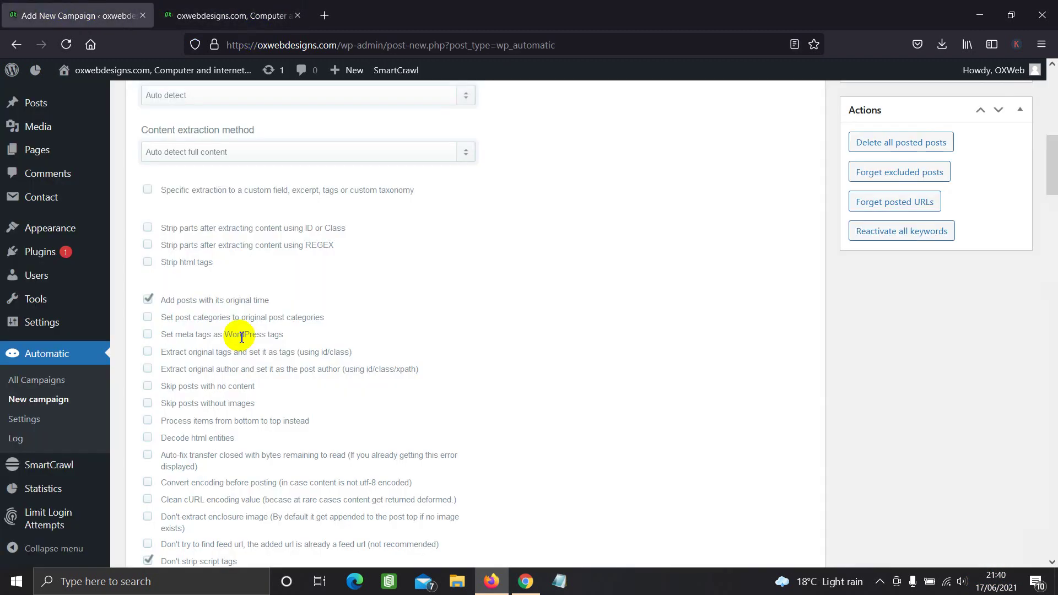
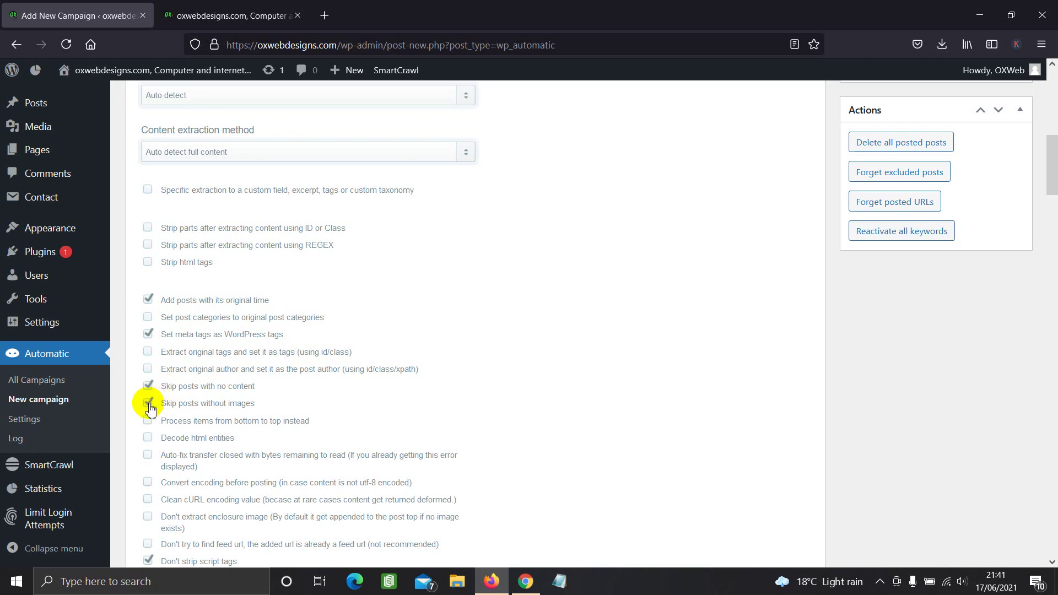
pyautogui.click(182, 15)
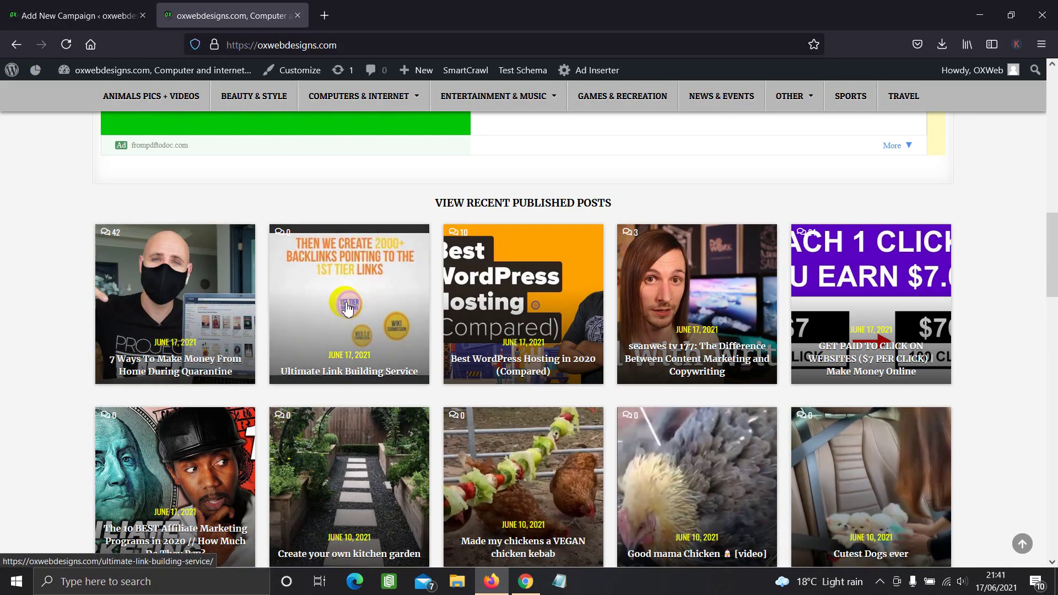
pyautogui.click(50, 14)
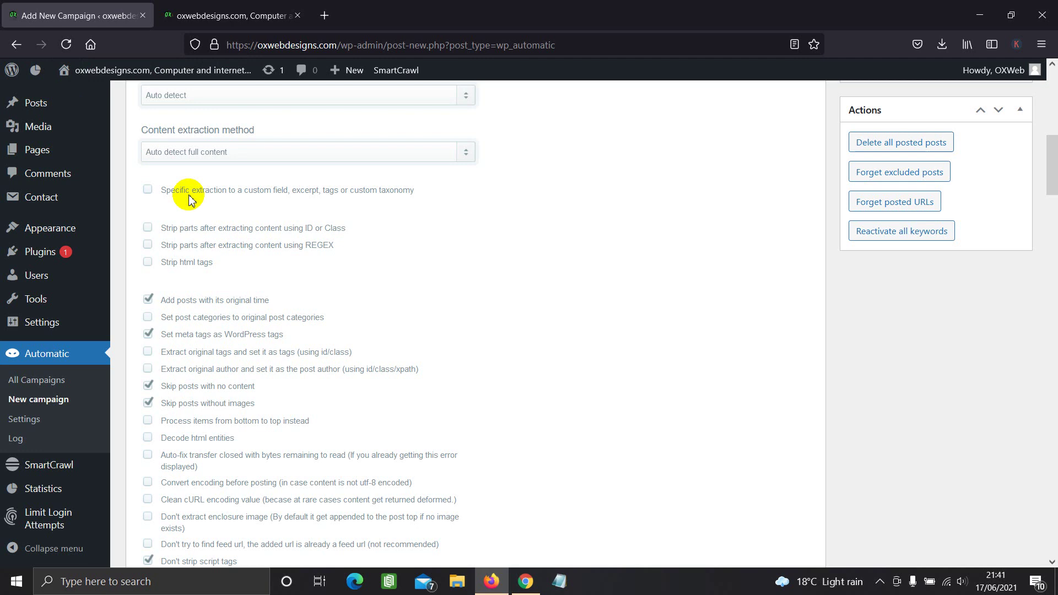
# Step: Remove the source link line from the campaign's post text template
pyautogui.scroll(-3, 226, 297)
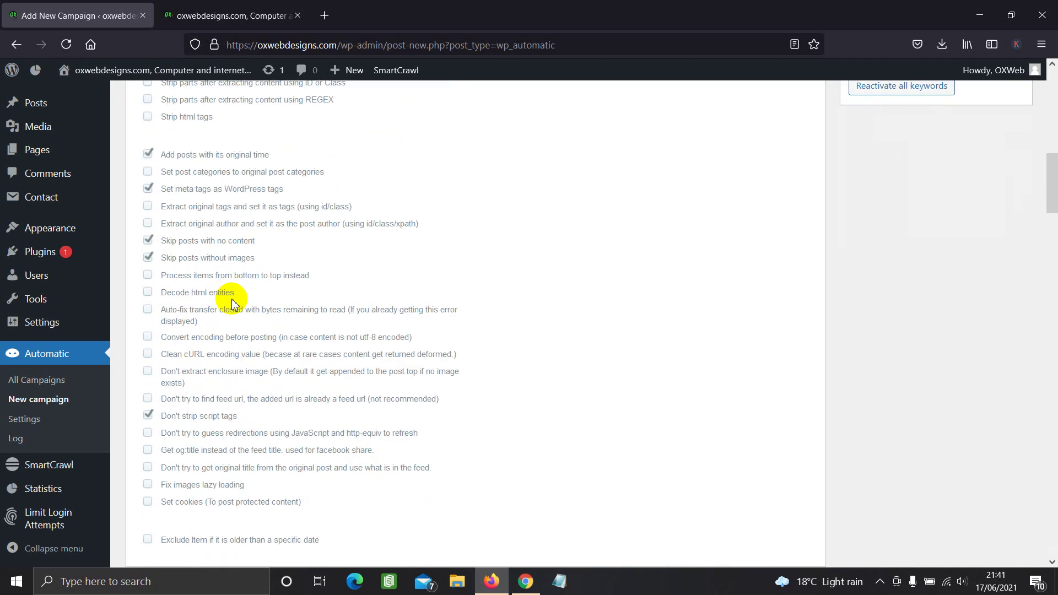
pyautogui.scroll(-2, 231, 304)
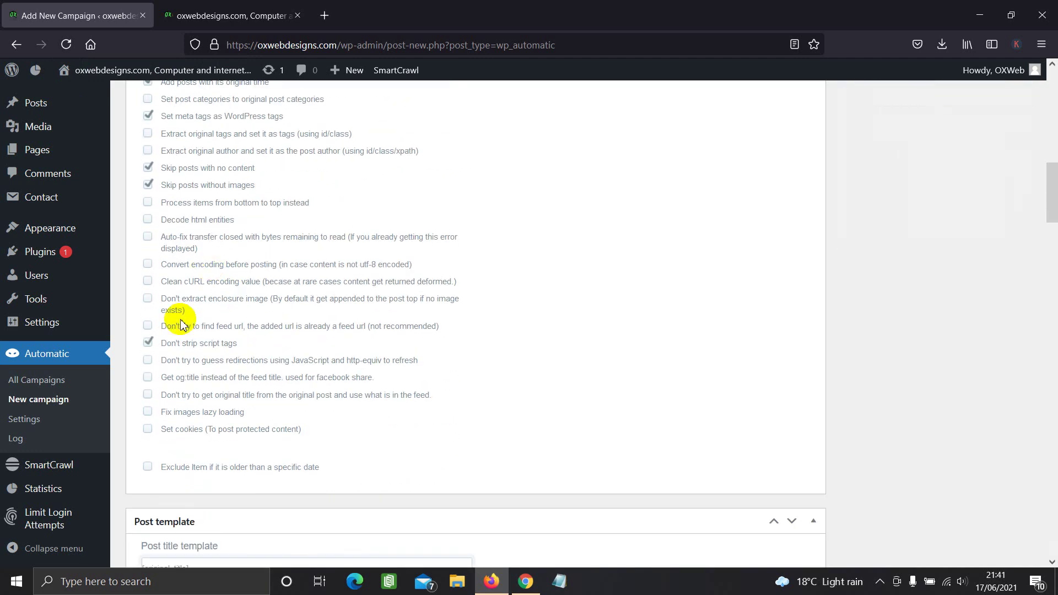
pyautogui.scroll(-6, 171, 360)
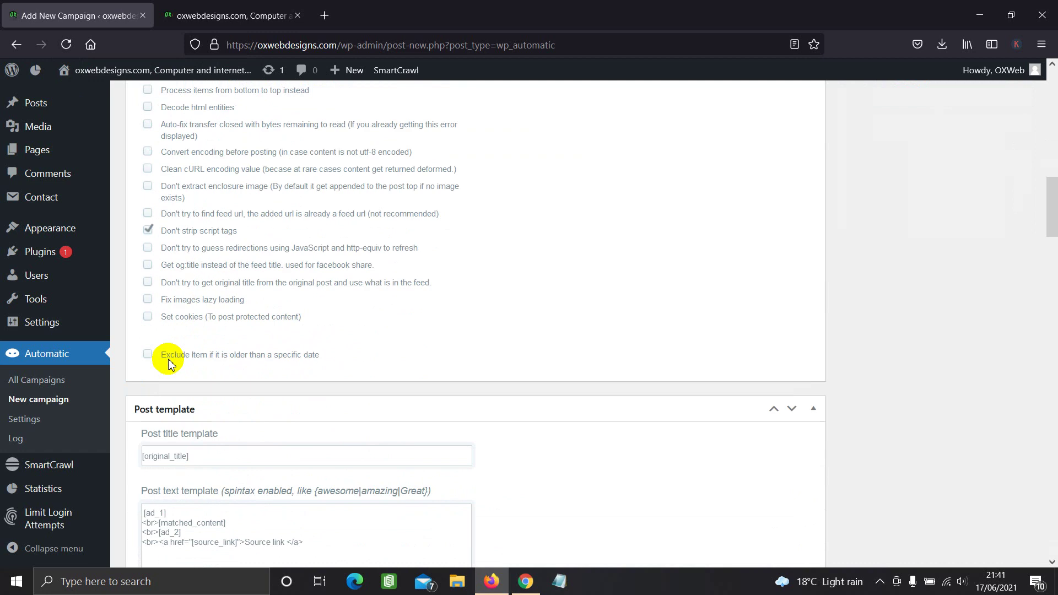
pyautogui.moveTo(322, 369); pyautogui.dragTo(146, 370)
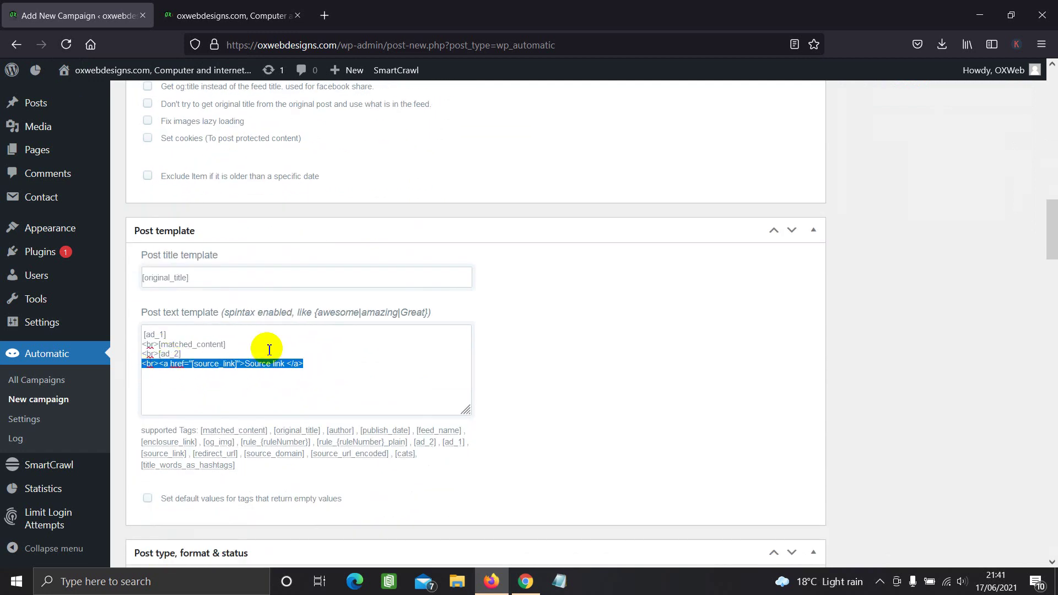
pyautogui.press('Delete')
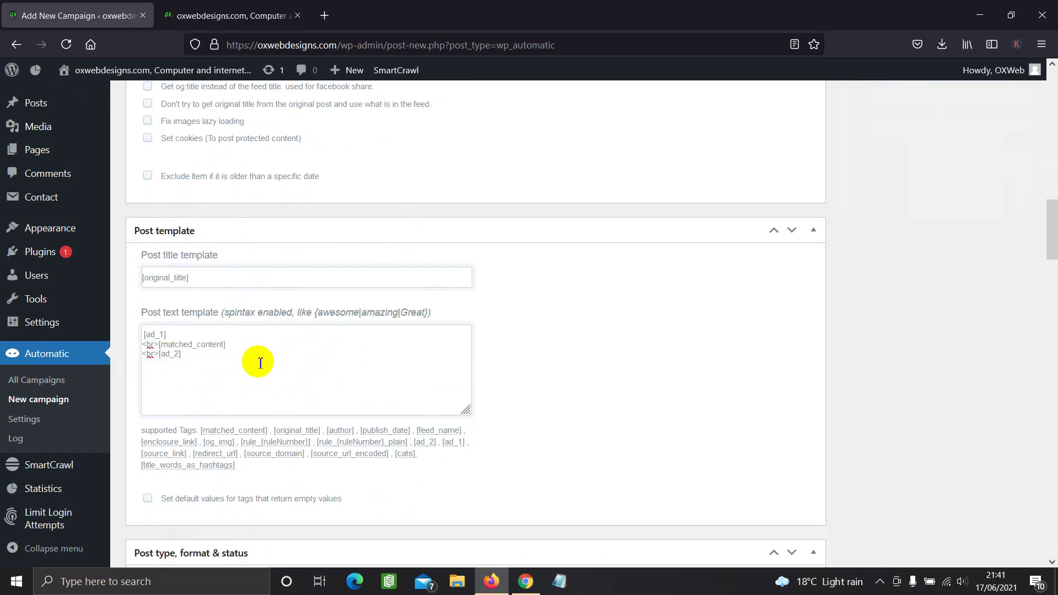
# Step: Review the post type and featured image settings and enable downloading images from the post content to the server
pyautogui.scroll(-5, 260, 363)
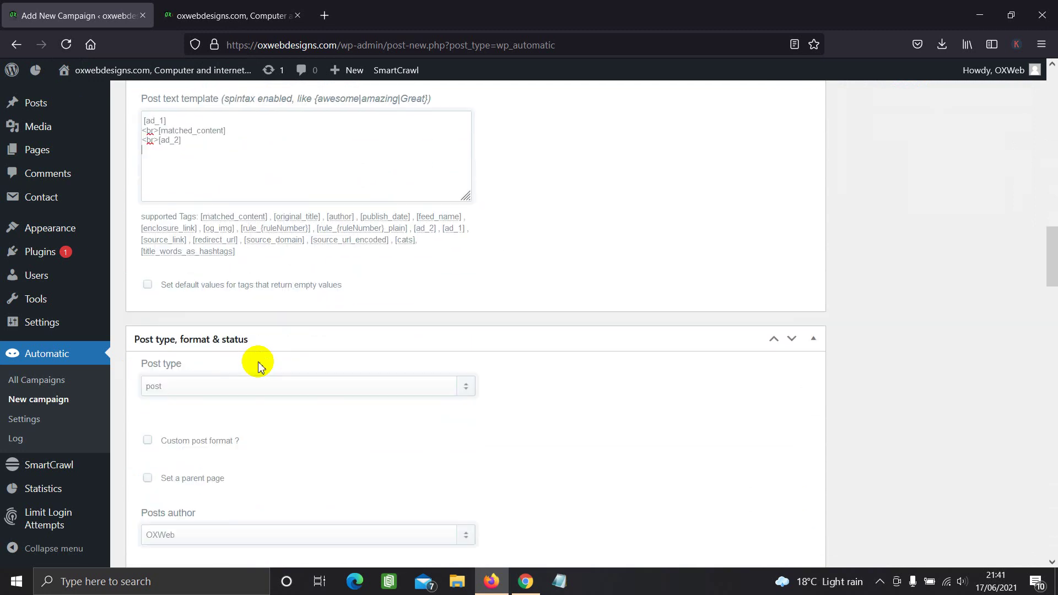
pyautogui.scroll(-4, 260, 366)
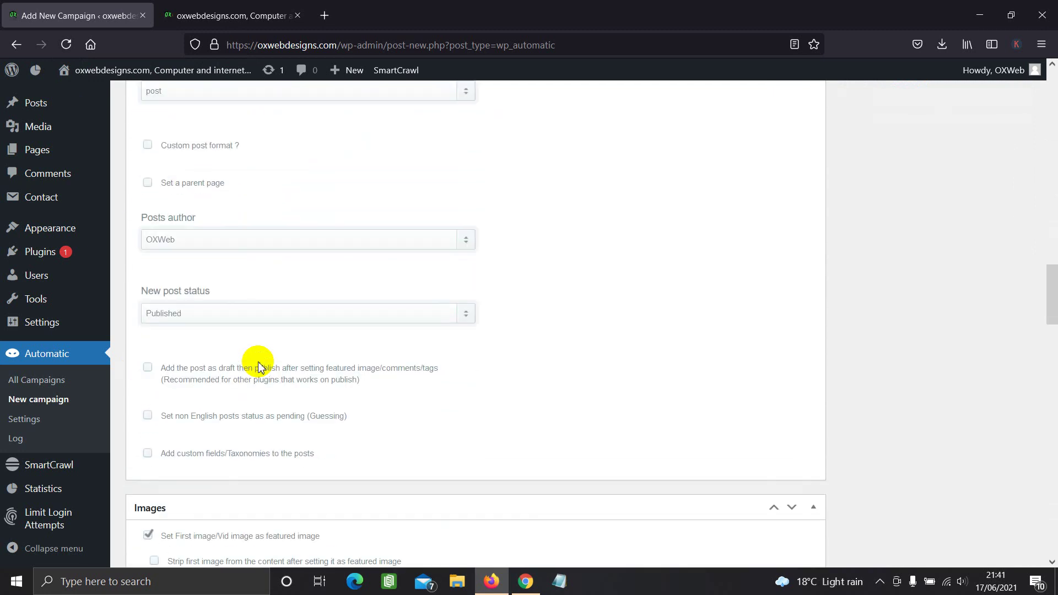
pyautogui.scroll(-4, 260, 366)
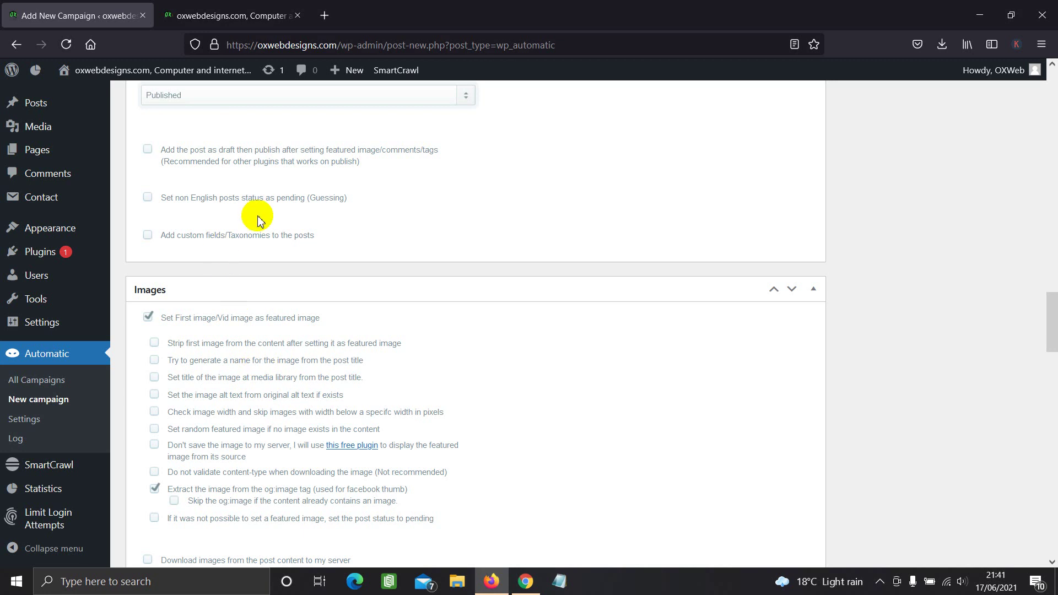
pyautogui.scroll(-1, 220, 273)
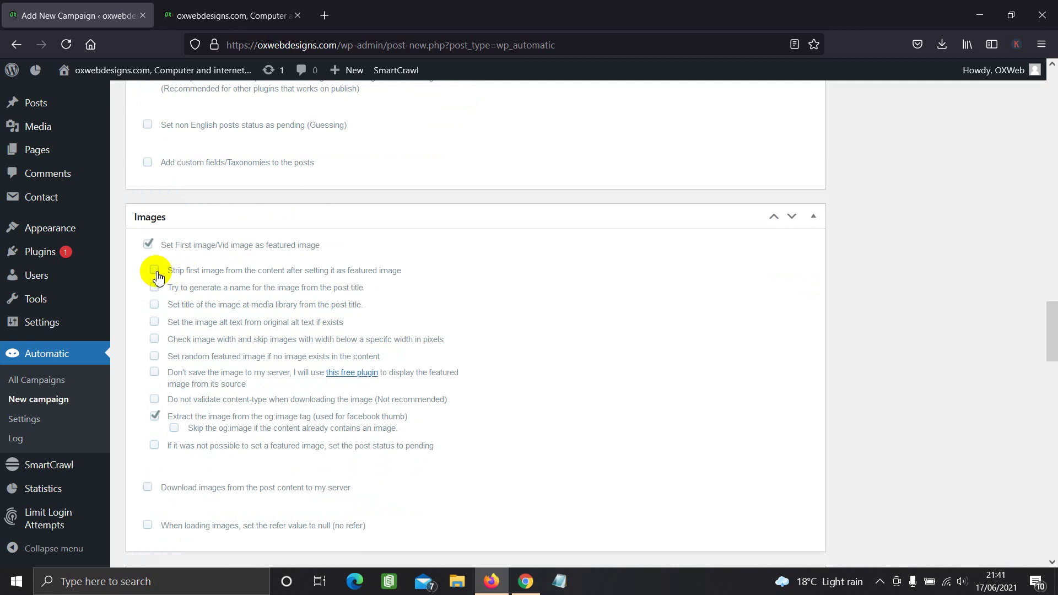
pyautogui.scroll(-2, 158, 280)
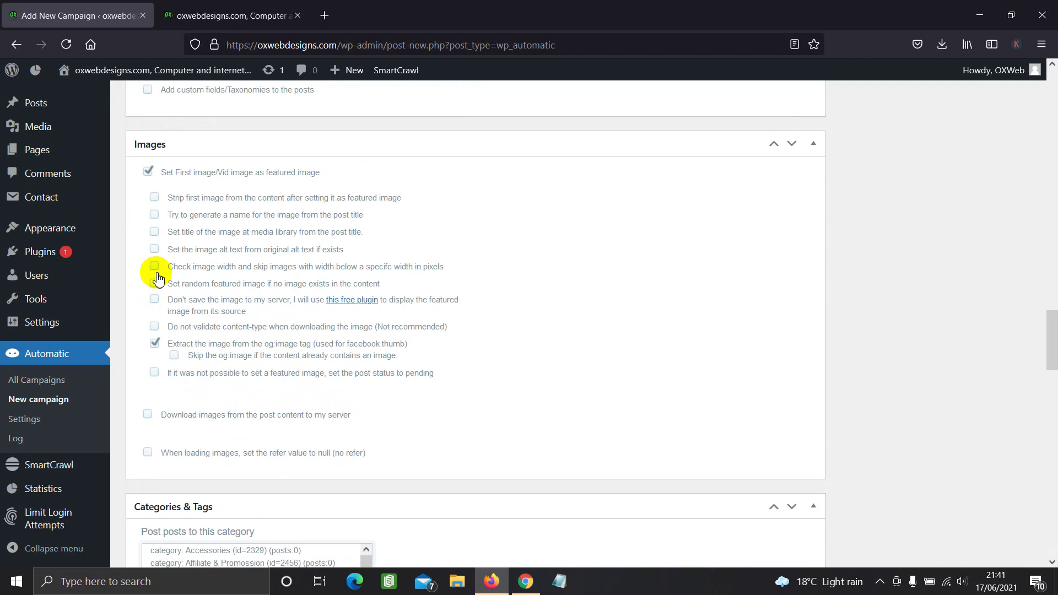
pyautogui.scroll(-2, 158, 282)
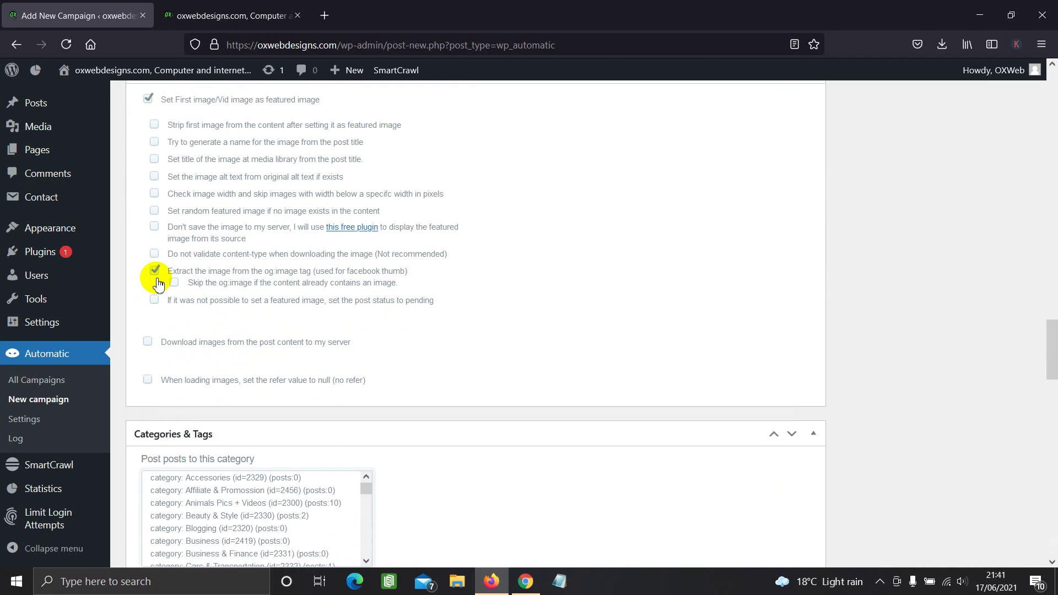
pyautogui.click(147, 342)
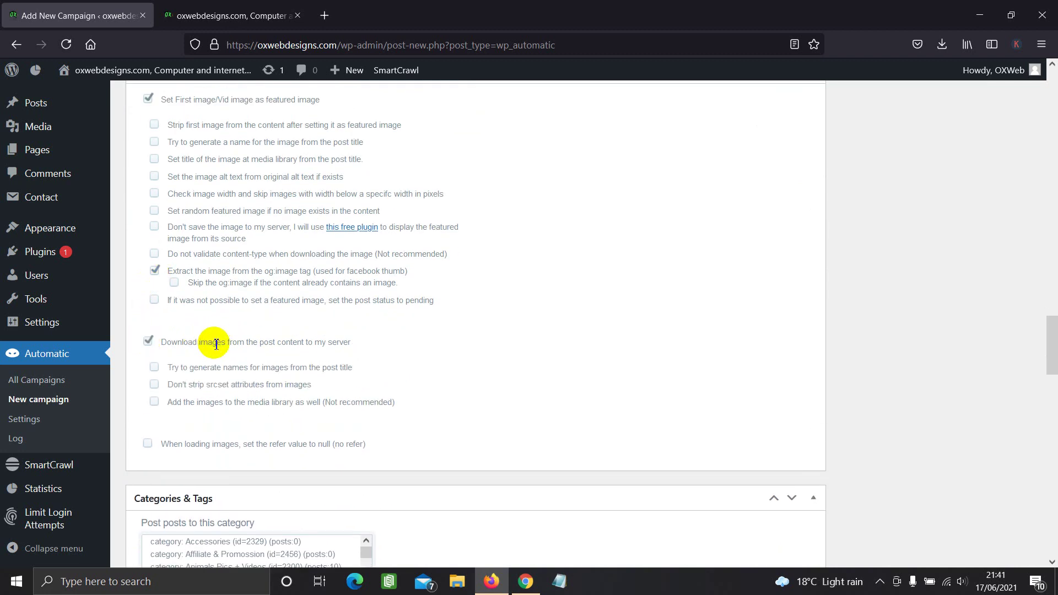
pyautogui.scroll(-2, 216, 344)
# Step: Switch to Chrome, load the Google homepage and close the leftover feed and blog tabs
pyautogui.click(324, 15)
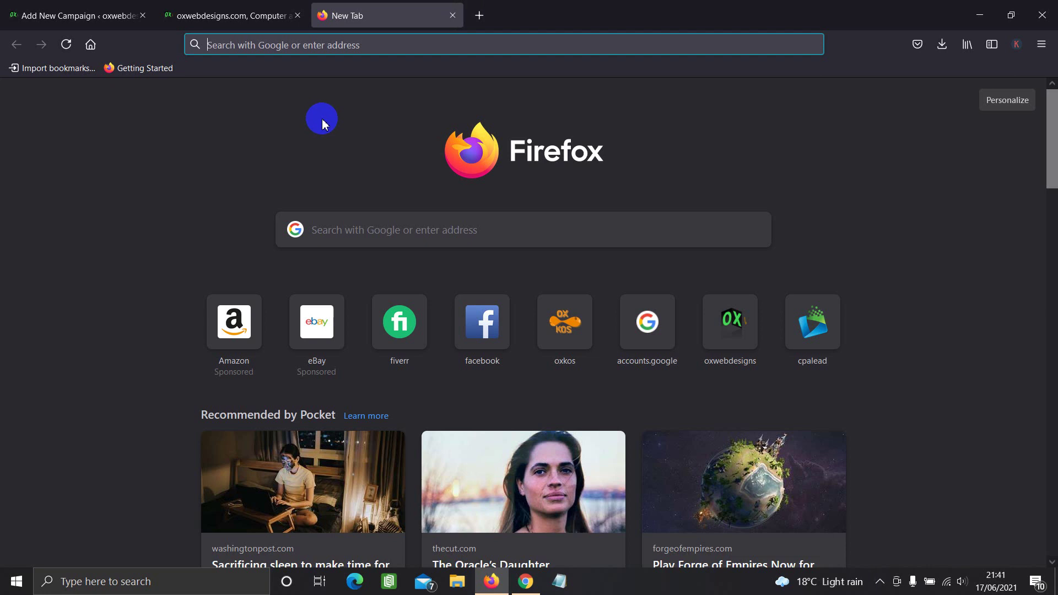
pyautogui.click(453, 15)
pyautogui.click(526, 581)
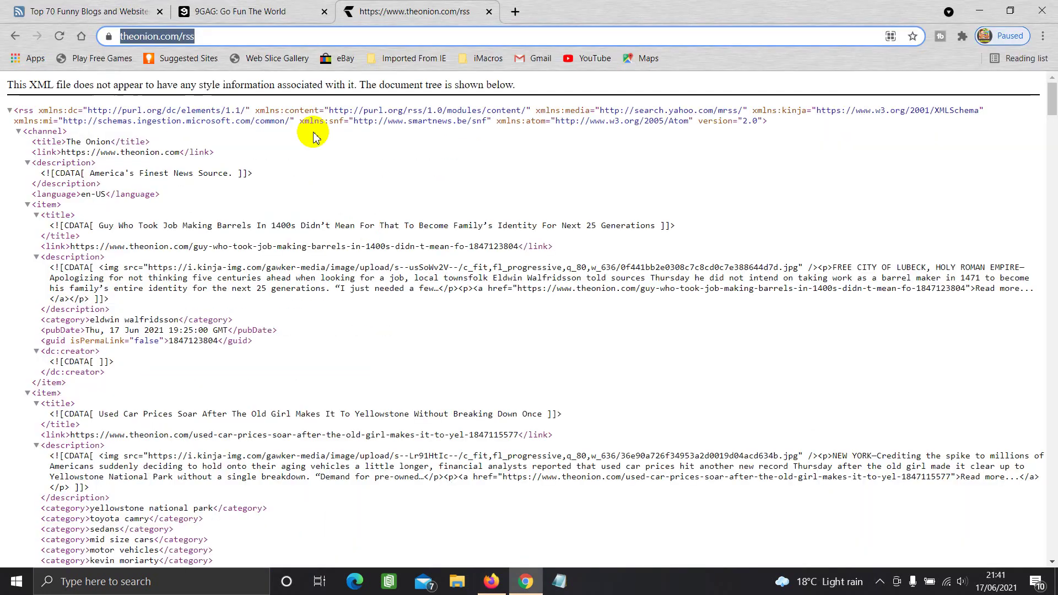
pyautogui.click(489, 11)
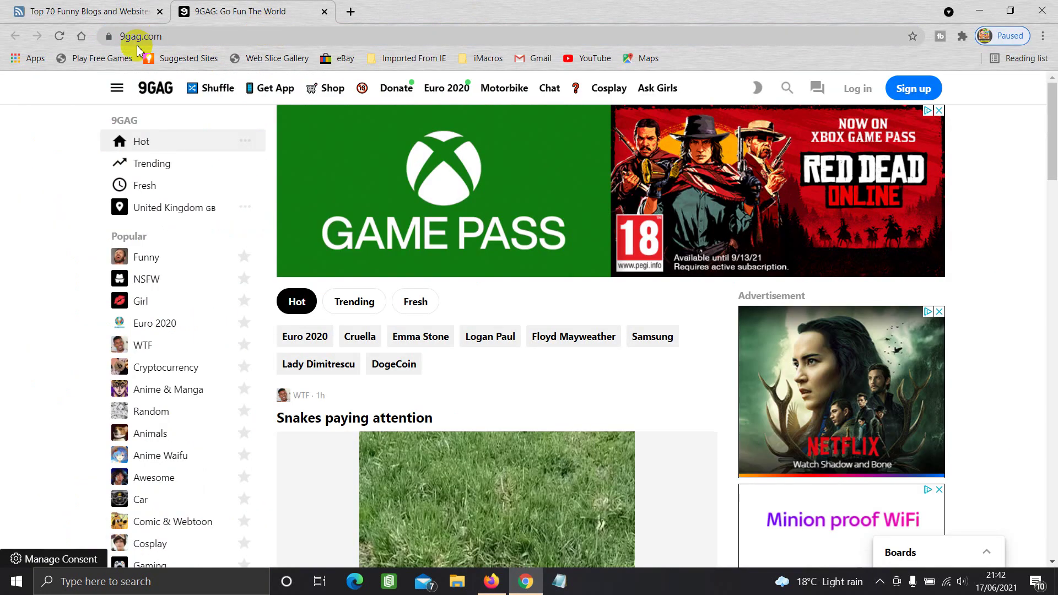
pyautogui.click(81, 35)
pyautogui.click(160, 11)
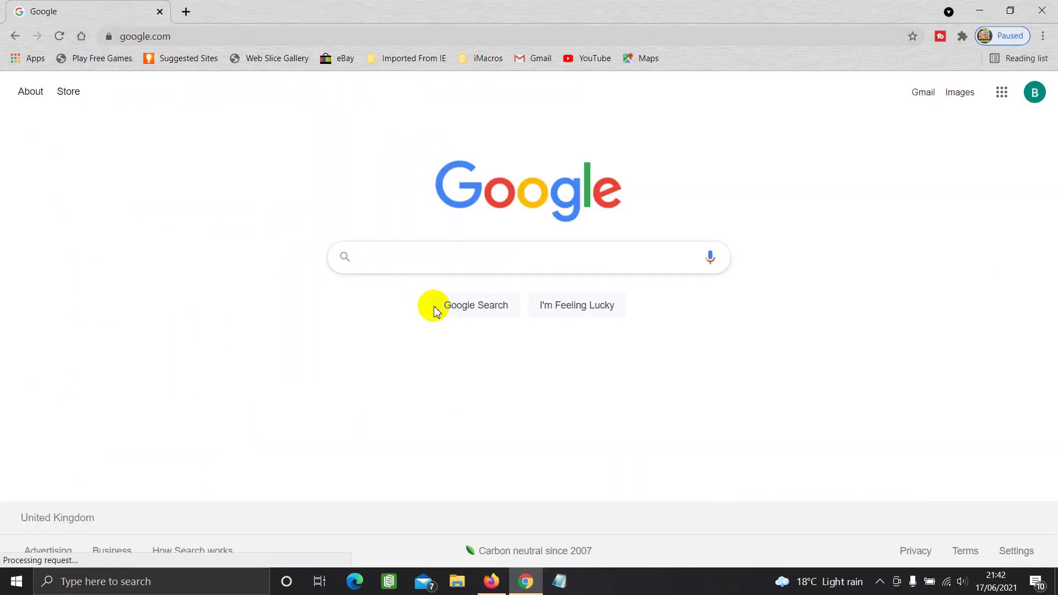
# Step: Search Google for "lajme shqip blogs"
pyautogui.write('lajme shqi')
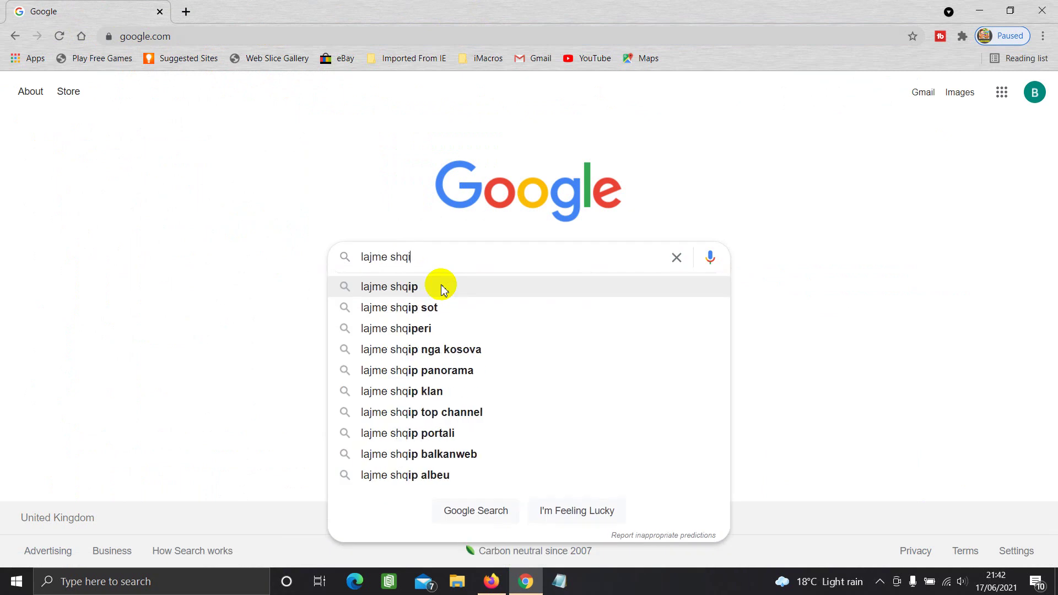
pyautogui.write('p blog')
pyautogui.click(441, 286)
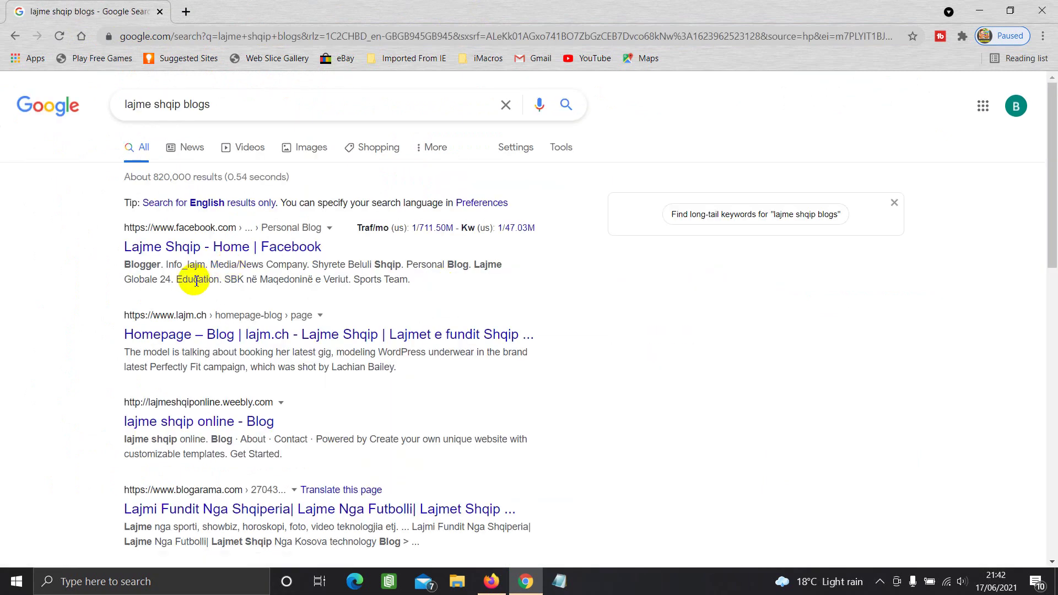
# Step: Open the lajm.ch, lajmeshqiponline.weebly.com and blogarama.com search results in separate new tabs
pyautogui.scroll(-1, 215, 278)
pyautogui.rightClick(232, 264)
pyautogui.click(265, 261)
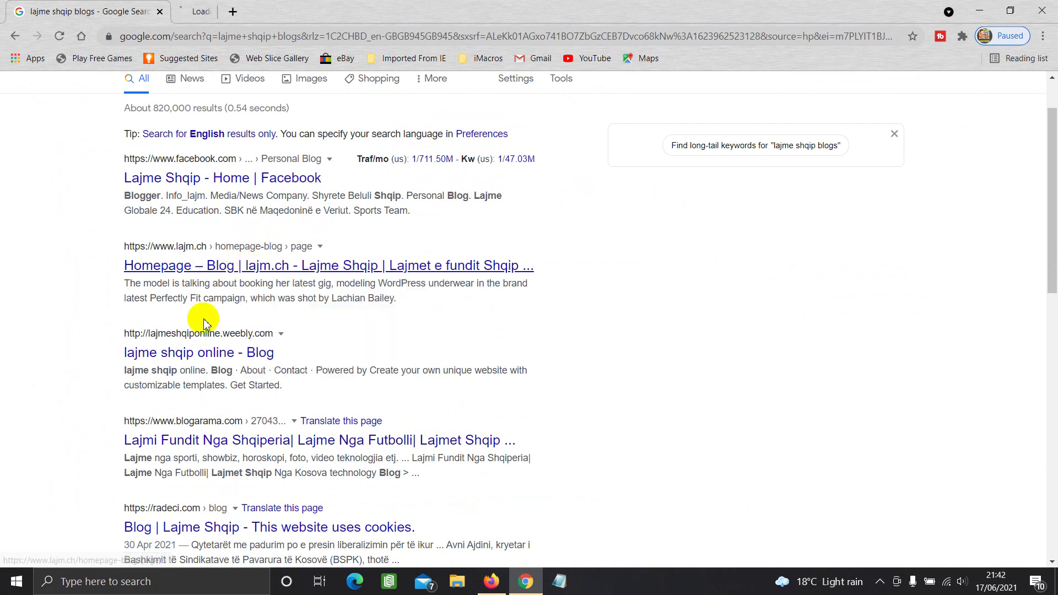
pyautogui.scroll(-1, 224, 291)
pyautogui.rightClick(225, 290)
pyautogui.click(265, 300)
pyautogui.scroll(-1, 259, 297)
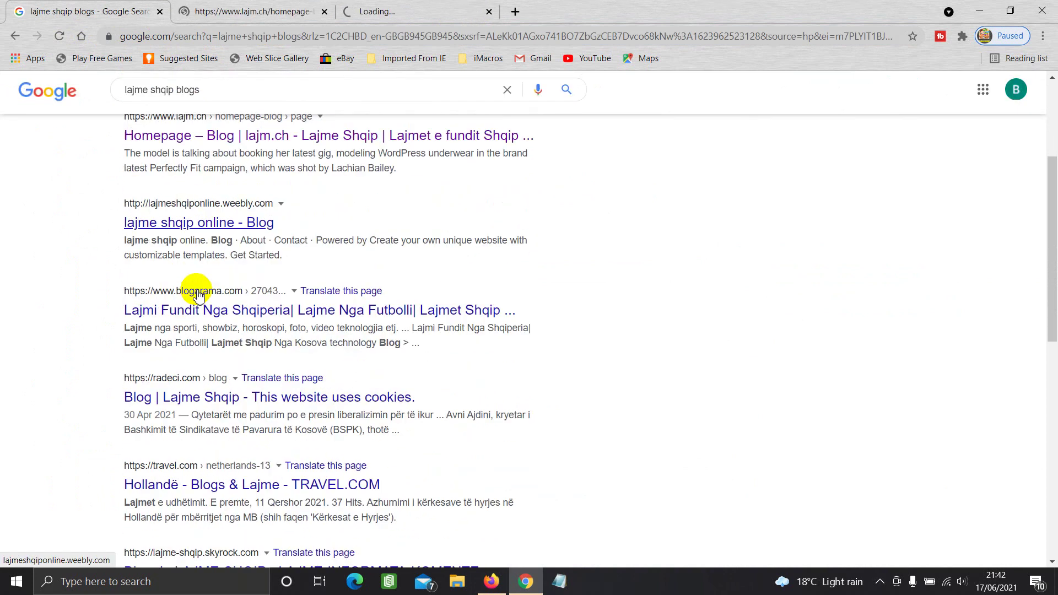
pyautogui.rightClick(259, 312)
pyautogui.click(259, 312)
# Step: Open the radeci.com, travel.com and lajme-shqip.skyrock.com search results in separate new tabs
pyautogui.scroll(-2, 259, 312)
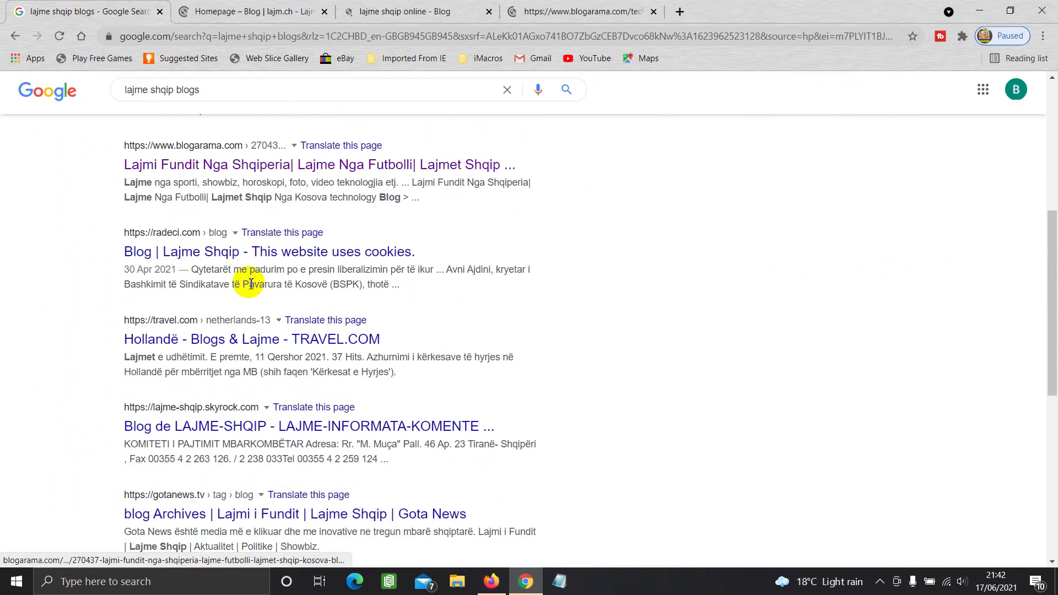
pyautogui.middleClick(278, 248)
pyautogui.scroll(-1, 286, 265)
pyautogui.rightClick(287, 268)
pyautogui.click(317, 277)
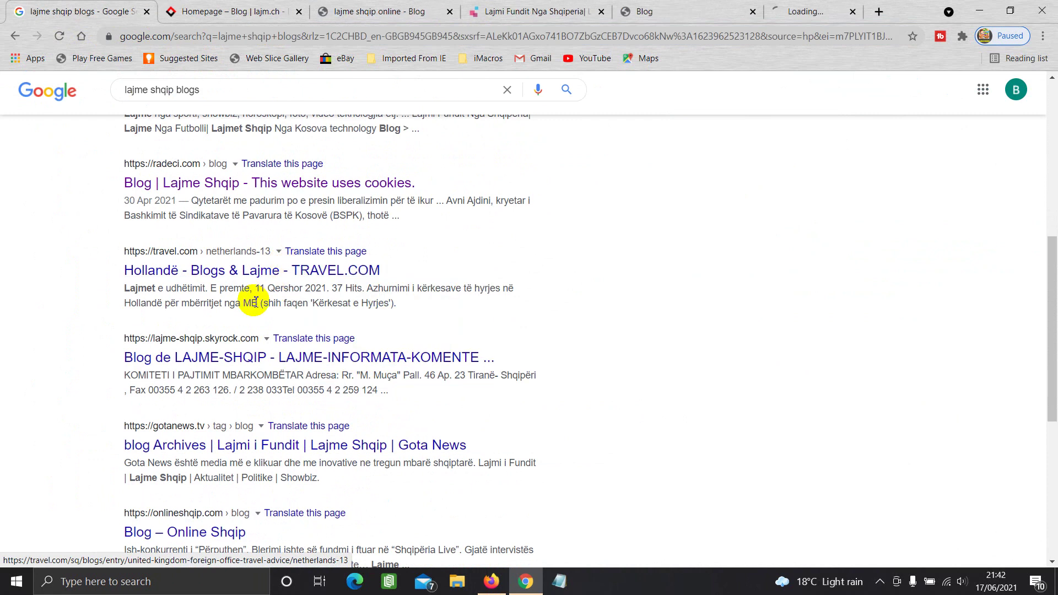
pyautogui.scroll(-1, 259, 298)
pyautogui.rightClick(289, 287)
pyautogui.click(320, 294)
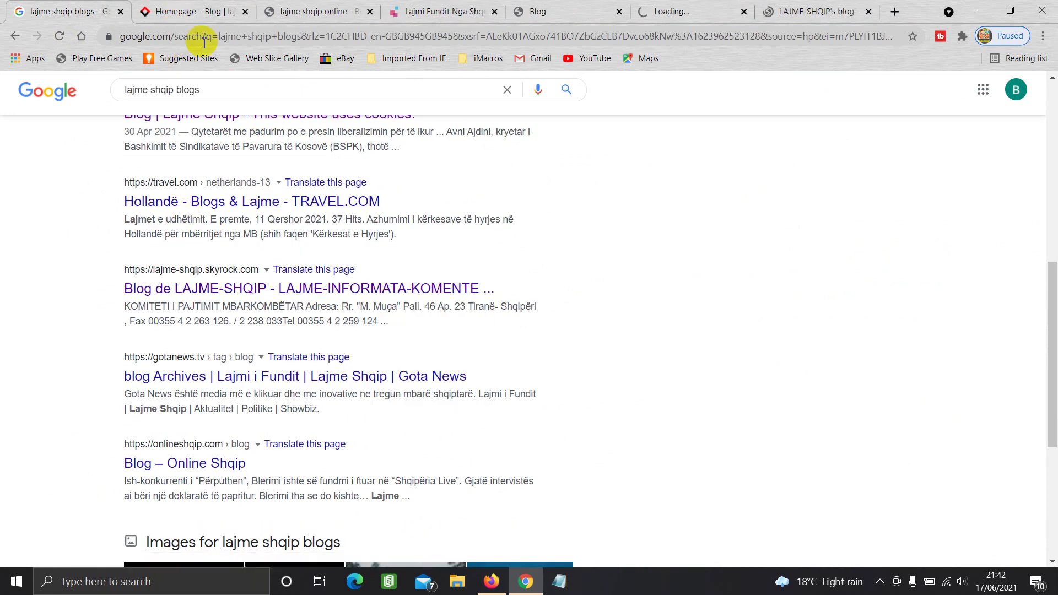
# Step: Shorten the lajm.ch blog page's address to the site root, load the homepage and resubmit the address
pyautogui.hotkey('ctrl', 'Tab')
pyautogui.click(265, 38)
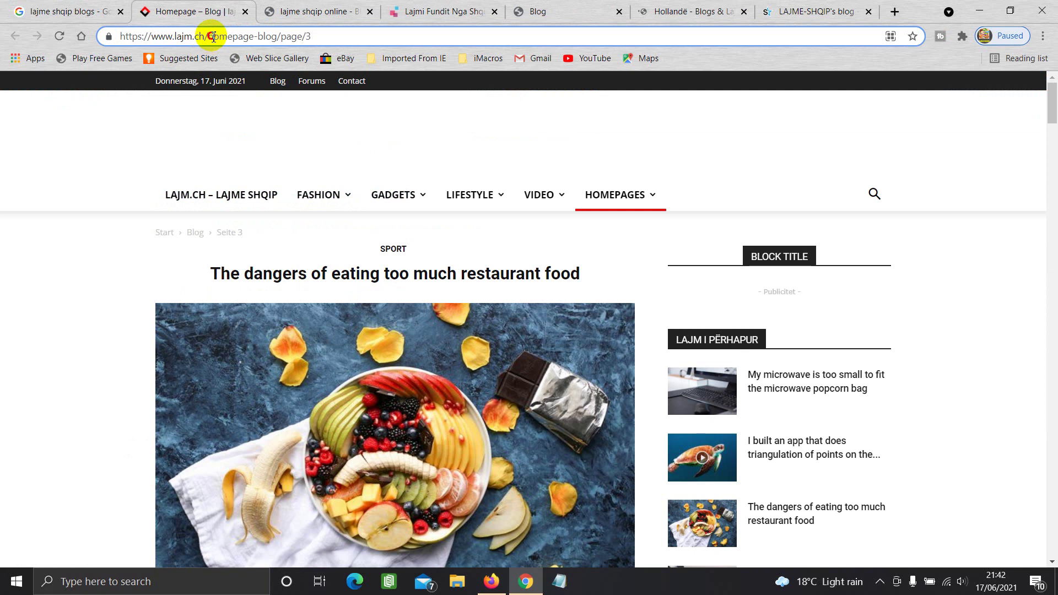
pyautogui.moveTo(212, 38); pyautogui.dragTo(465, 26)
pyautogui.press('BackSpace')
pyautogui.press('Return')
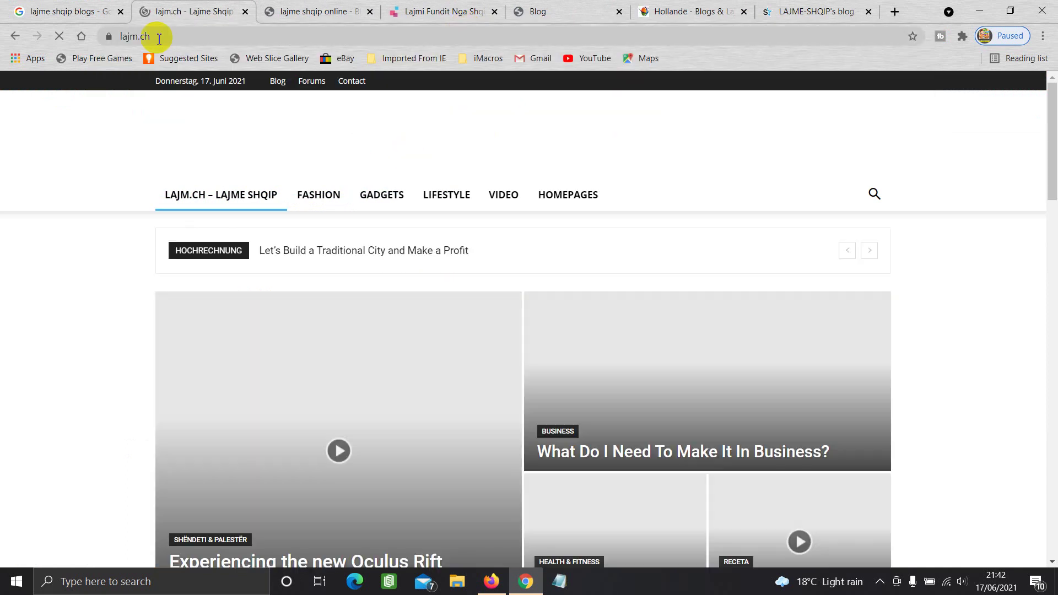
pyautogui.click(172, 36)
pyautogui.click(175, 37)
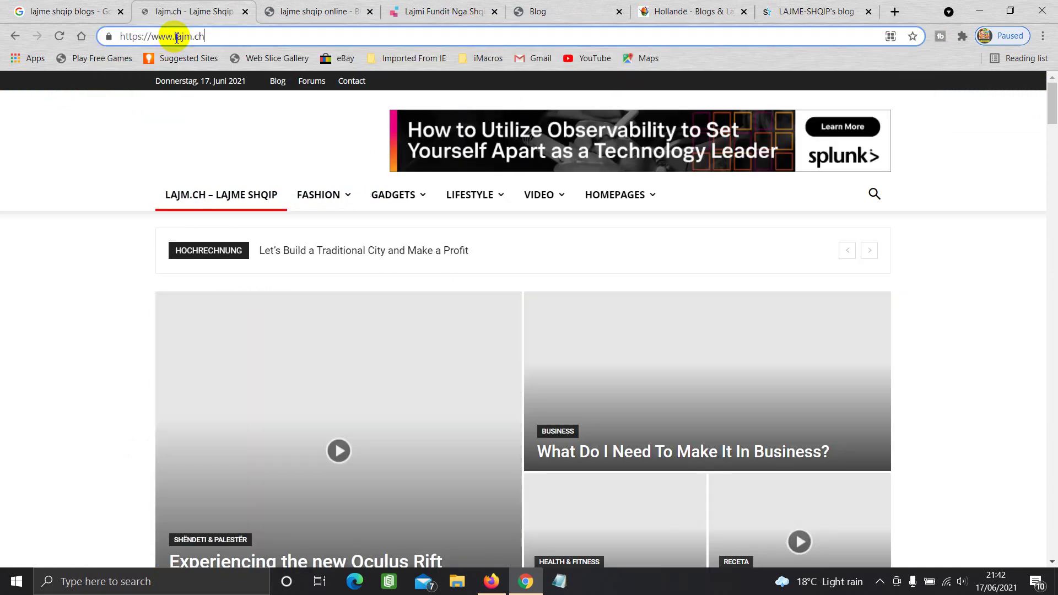
pyautogui.press('Return')
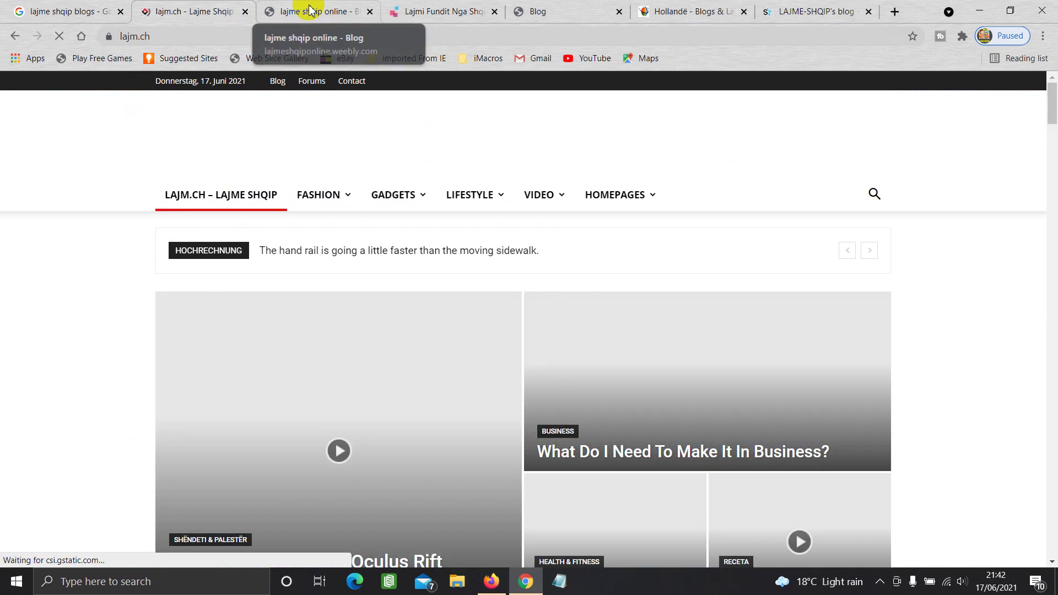
# Step: Try to load the RSS feed of the lajme shqip online blog at lajmeshqiponline.weebly.com/rss
pyautogui.click(309, 11)
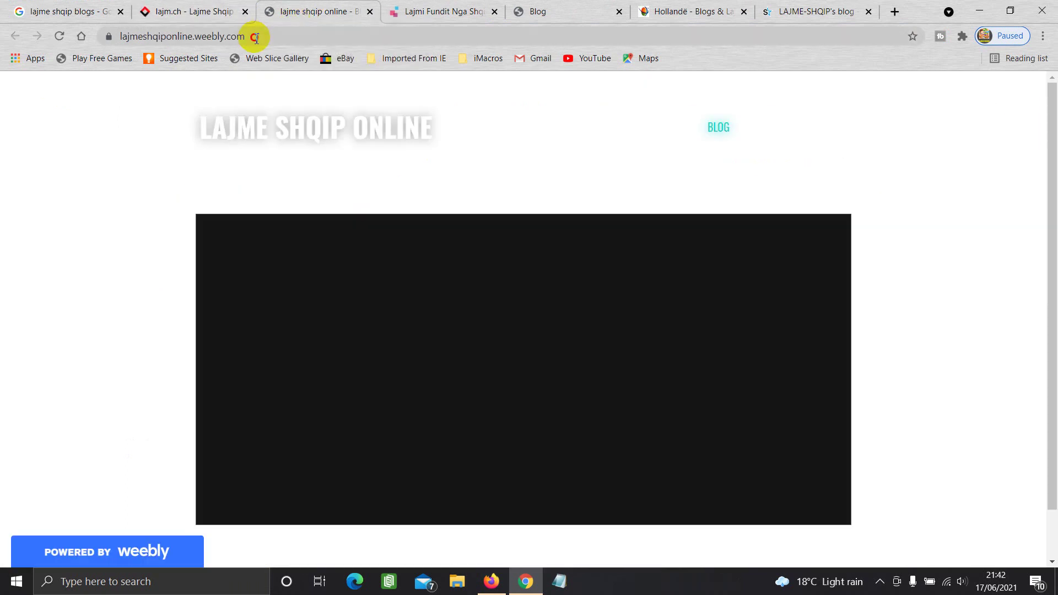
pyautogui.click(255, 37)
pyautogui.click(279, 37)
pyautogui.write('//')
pyautogui.press('Return')
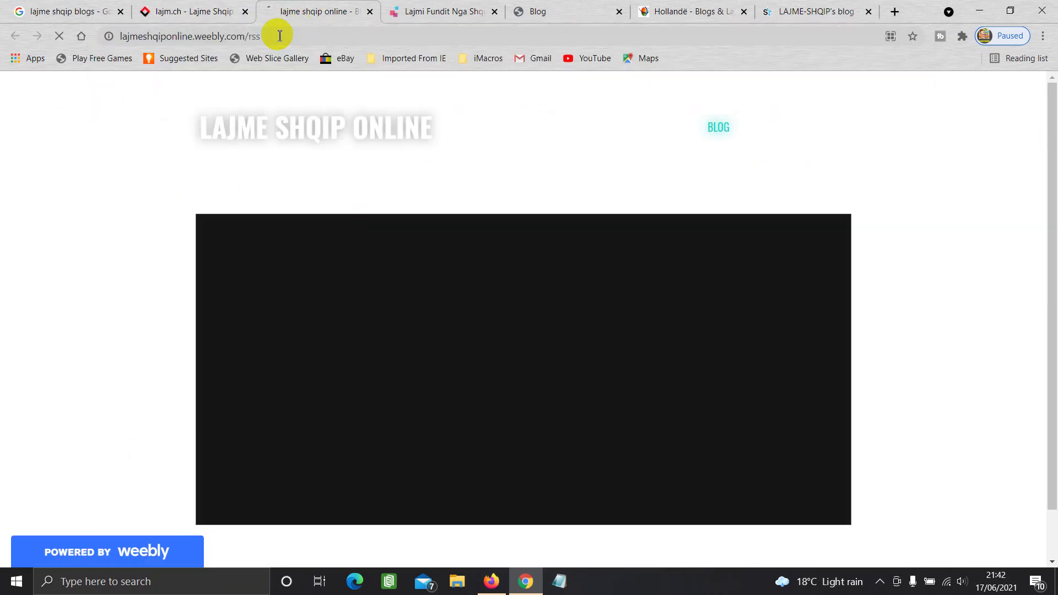
# Step: Look over the Blogarama listing for the Albanian news blog and switch to the radeci.com blog page
pyautogui.click(407, 13)
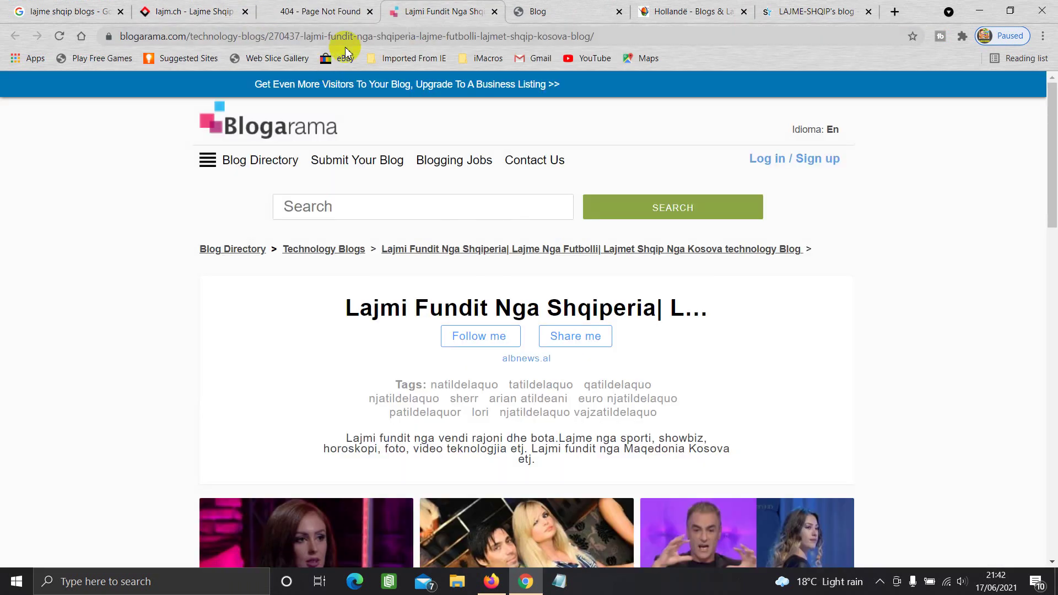
pyautogui.scroll(-6, 336, 132)
pyautogui.hotkey('ctrl', 'Tab')
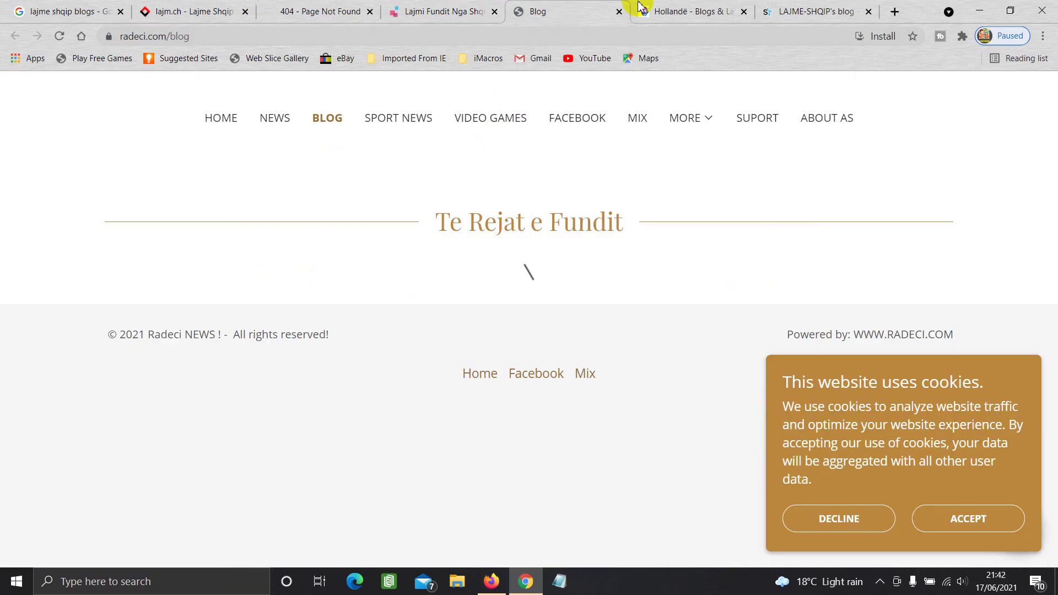
# Step: Check the travel.com page and load lajme-shqip.skyrock.com/rss from the Skyrock blog
pyautogui.click(695, 10)
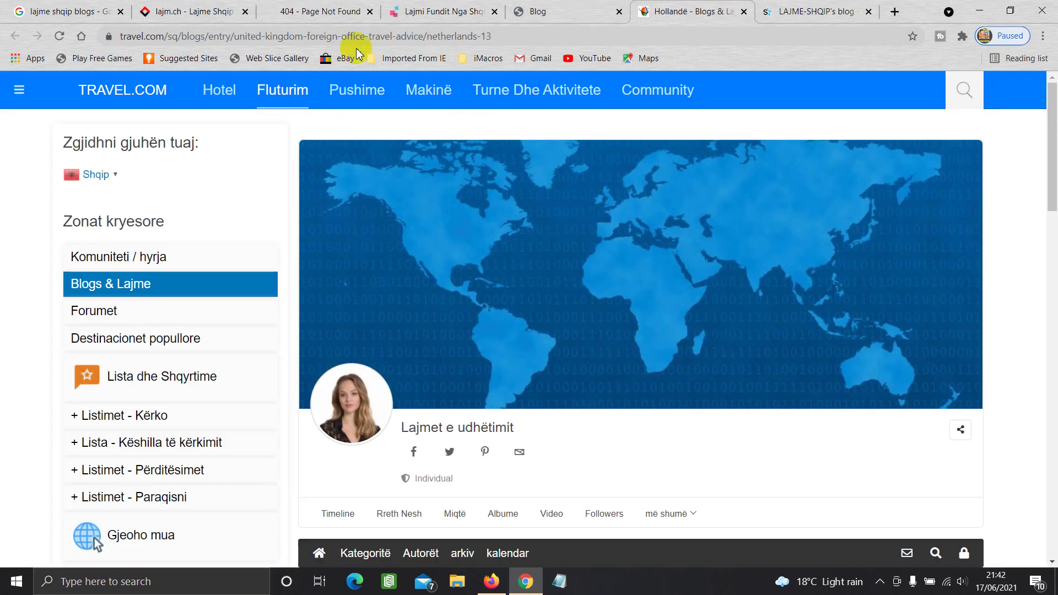
pyautogui.hotkey('ctrl', 'Tab')
pyautogui.click(255, 37)
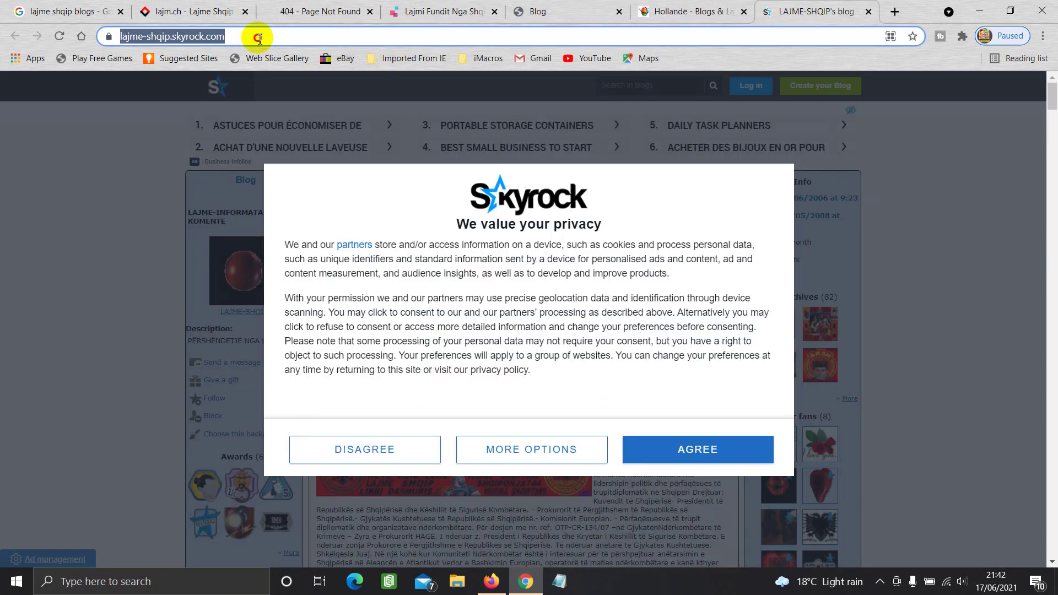
pyautogui.doubleClick(260, 37)
pyautogui.write('/rss')
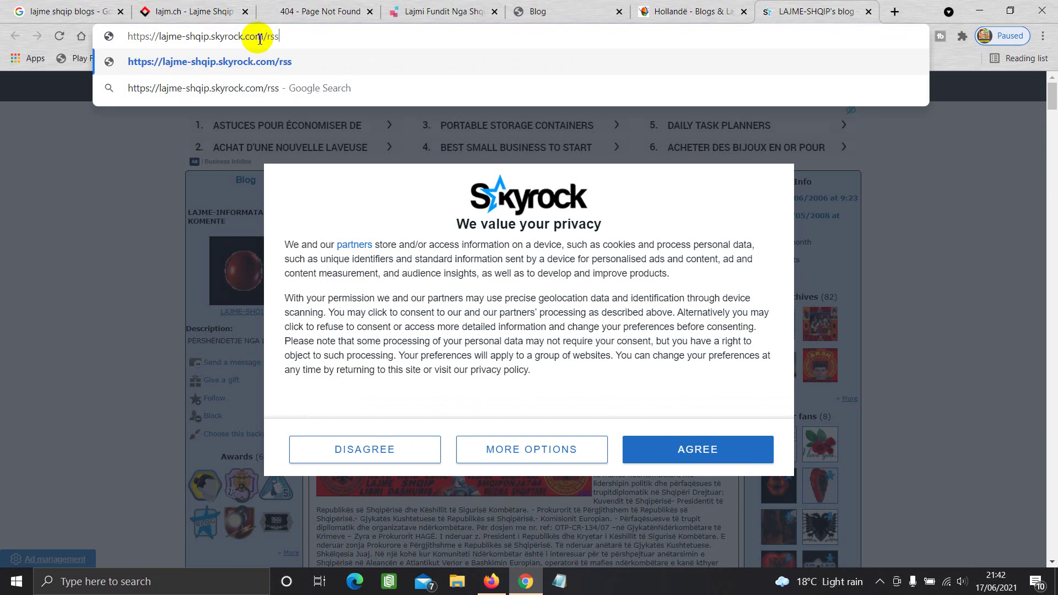
pyautogui.press('Return')
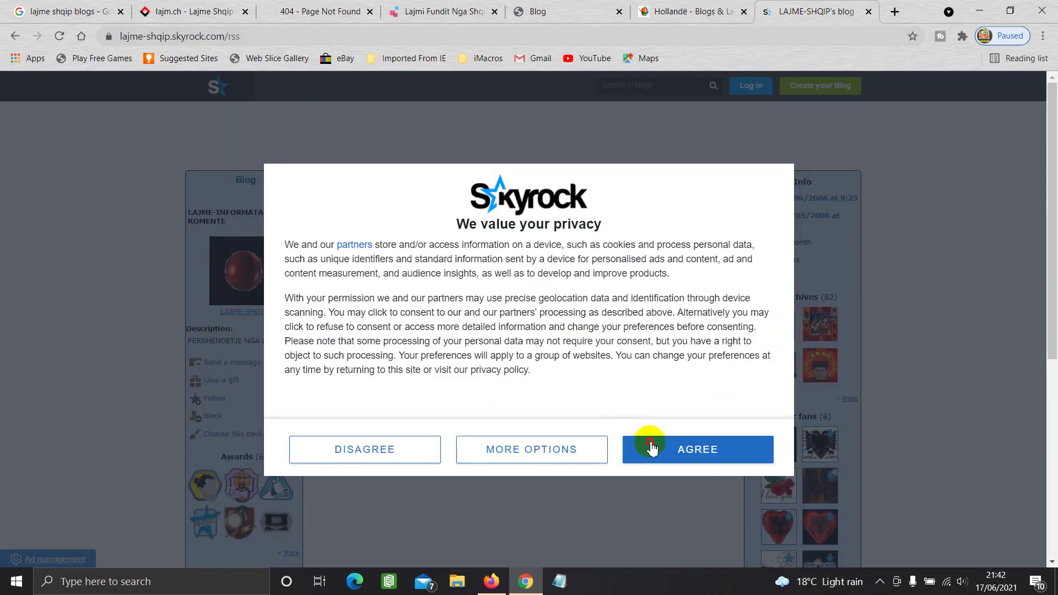
# Step: Accept the Skyrock privacy notice and open the blog's RSS feed link at the foot of the page
pyautogui.click(650, 444)
pyautogui.moveTo(1054, 306); pyautogui.dragTo(1042, 524)
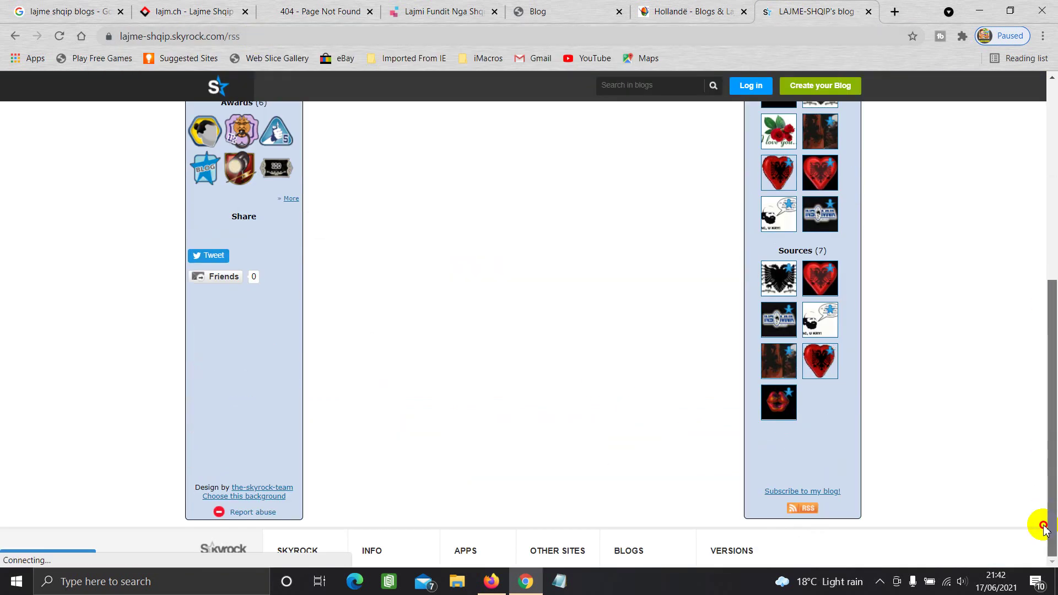
pyautogui.click(803, 509)
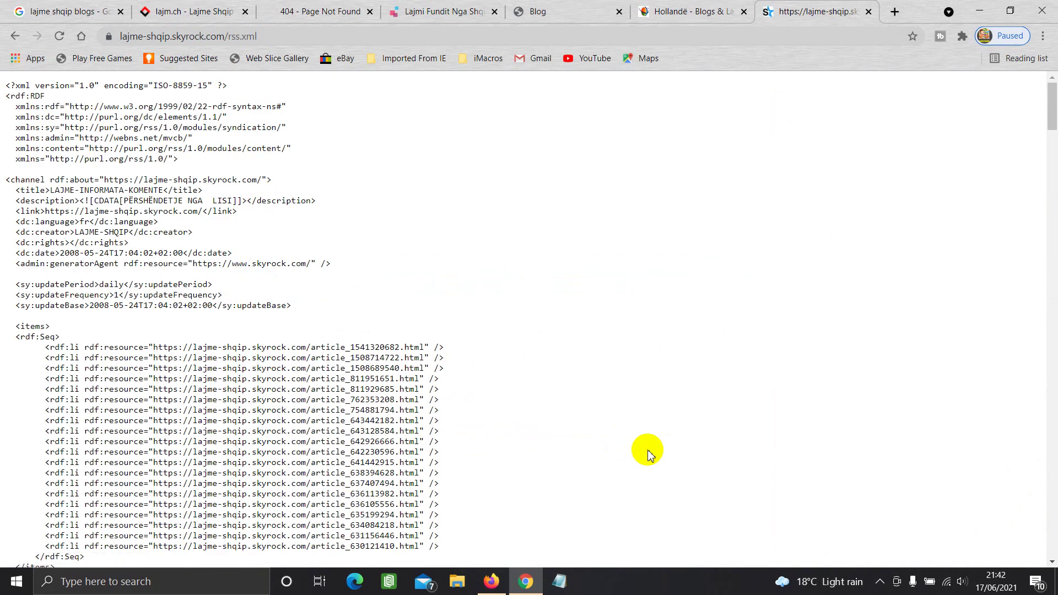
# Step: Look at the travel.com page and close the radeci.com, Blogarama, 404 and lajm.ch pages
pyautogui.click(675, 6)
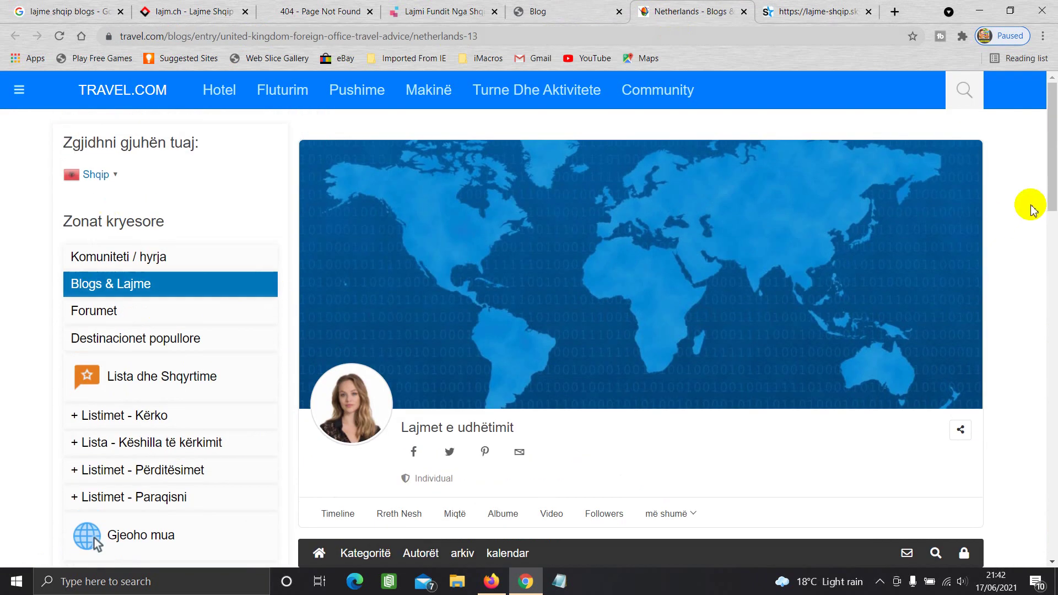
pyautogui.moveTo(1050, 210); pyautogui.dragTo(935, 7)
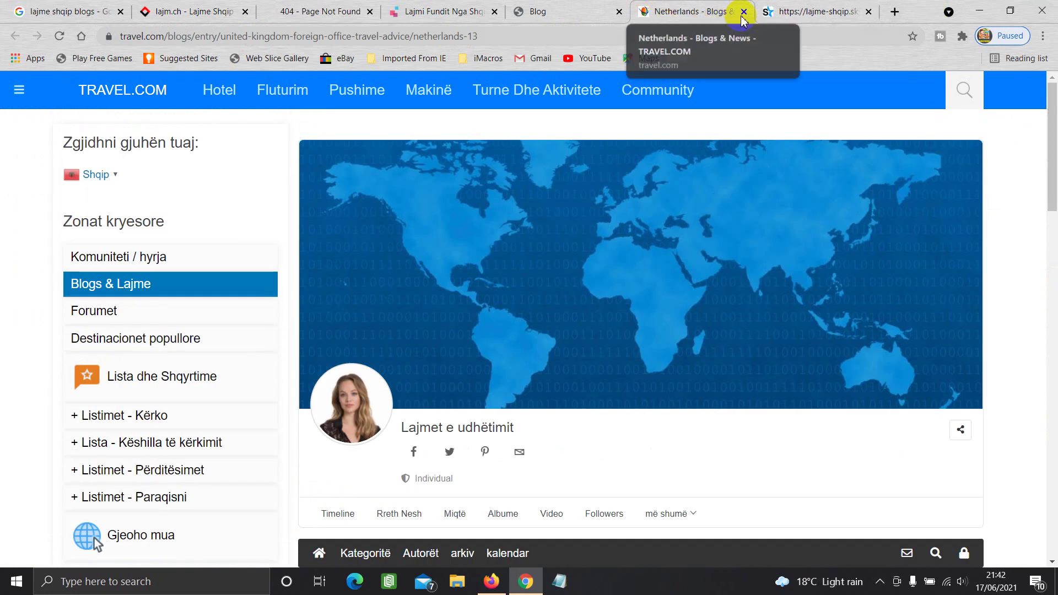
pyautogui.click(567, 11)
pyautogui.click(619, 12)
pyautogui.click(450, 14)
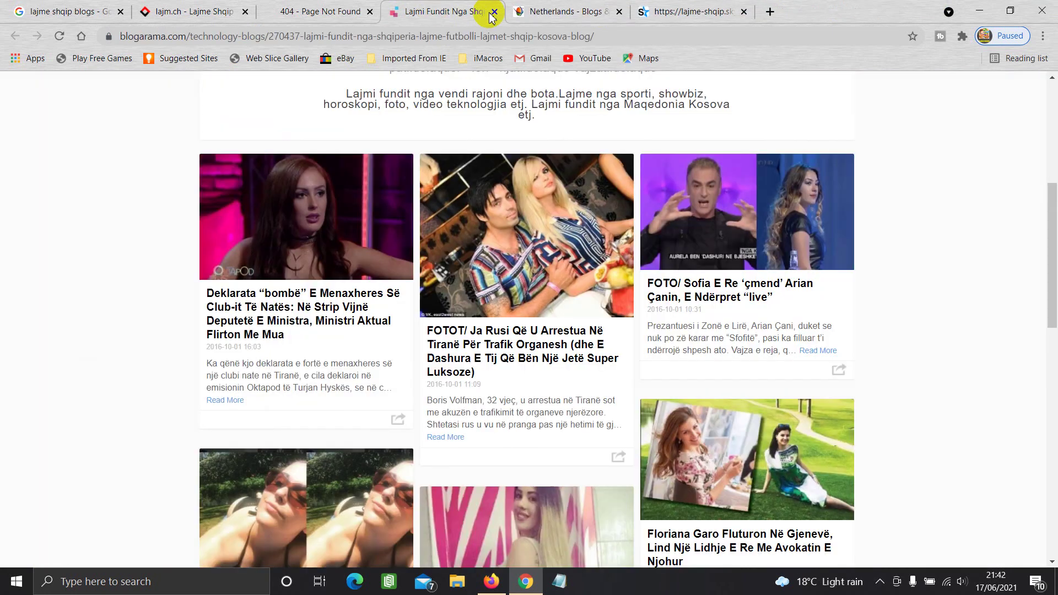
pyautogui.click(495, 12)
pyautogui.click(345, 12)
pyautogui.click(369, 12)
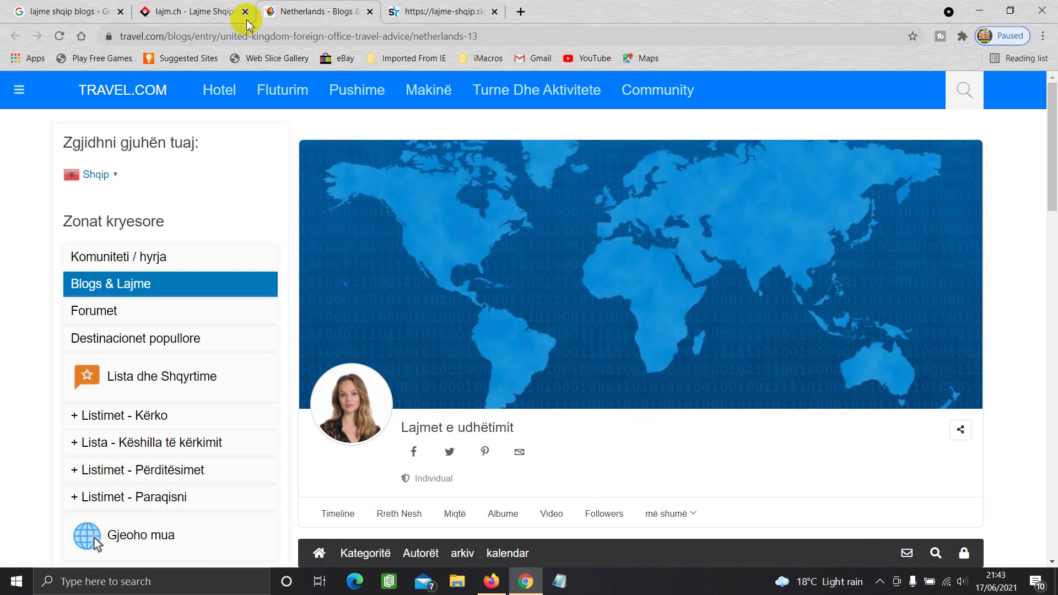
pyautogui.click(237, 13)
pyautogui.click(245, 12)
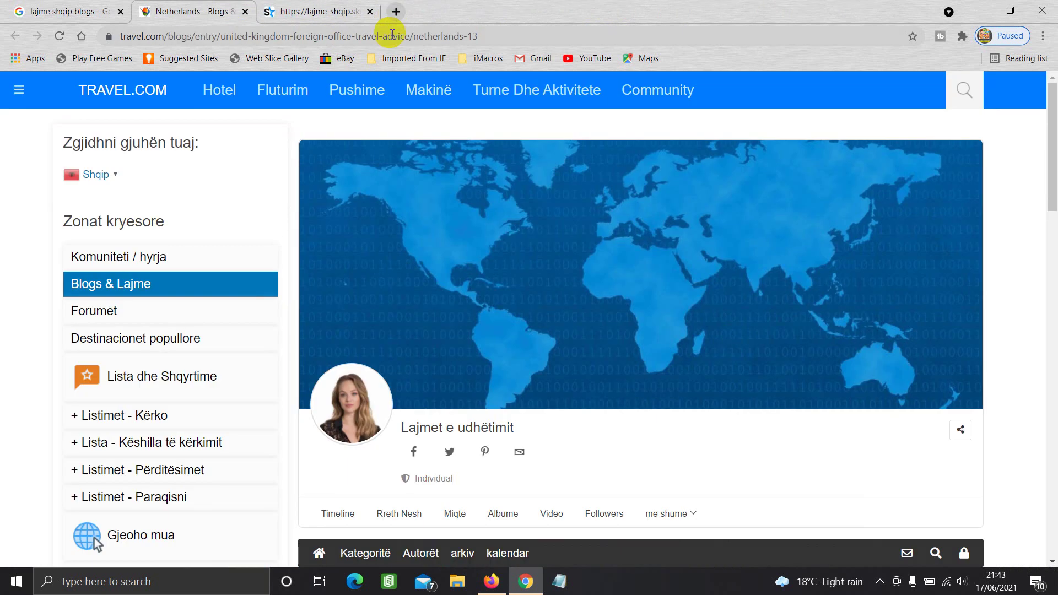
# Step: Search Google for "lajme shqip blogs" in a new tab and open the Gota News and Online Shqip results in separate tabs
pyautogui.click(396, 12)
pyautogui.write('lajme shqi')
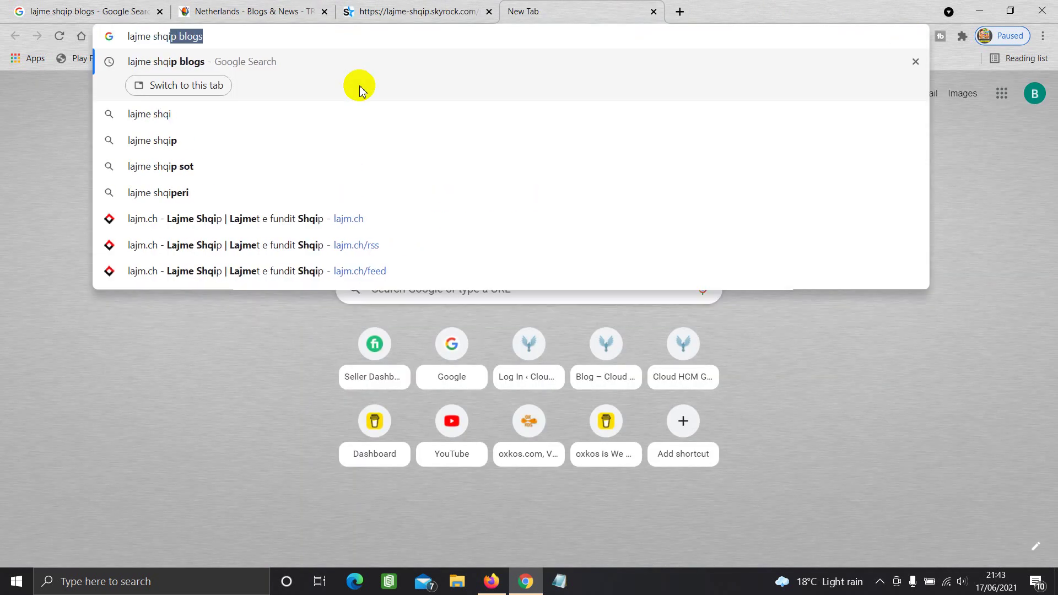
pyautogui.click(360, 90)
pyautogui.scroll(-2, 165, 256)
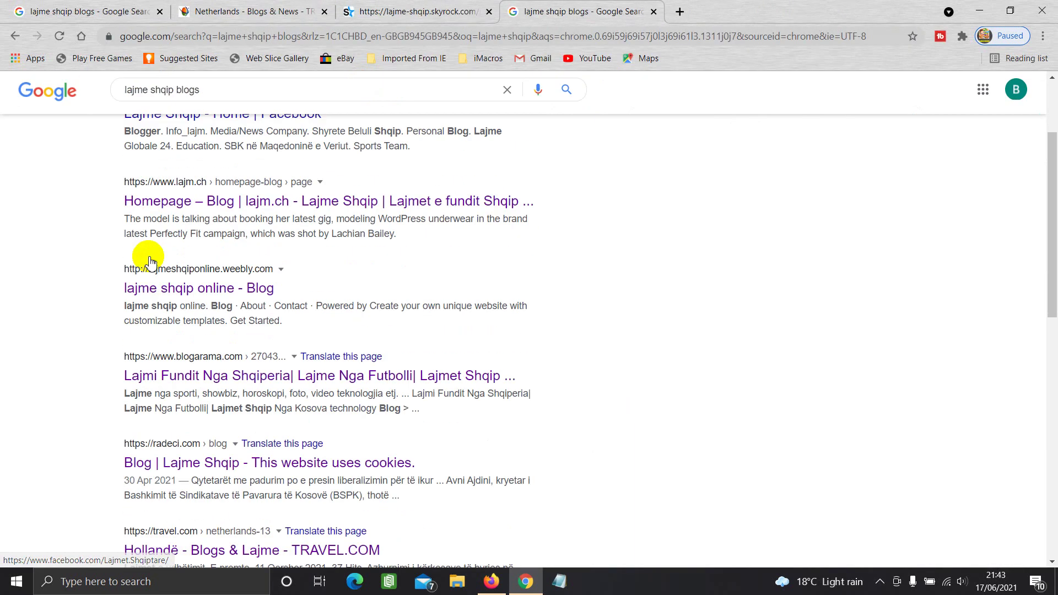
pyautogui.scroll(-5, 150, 259)
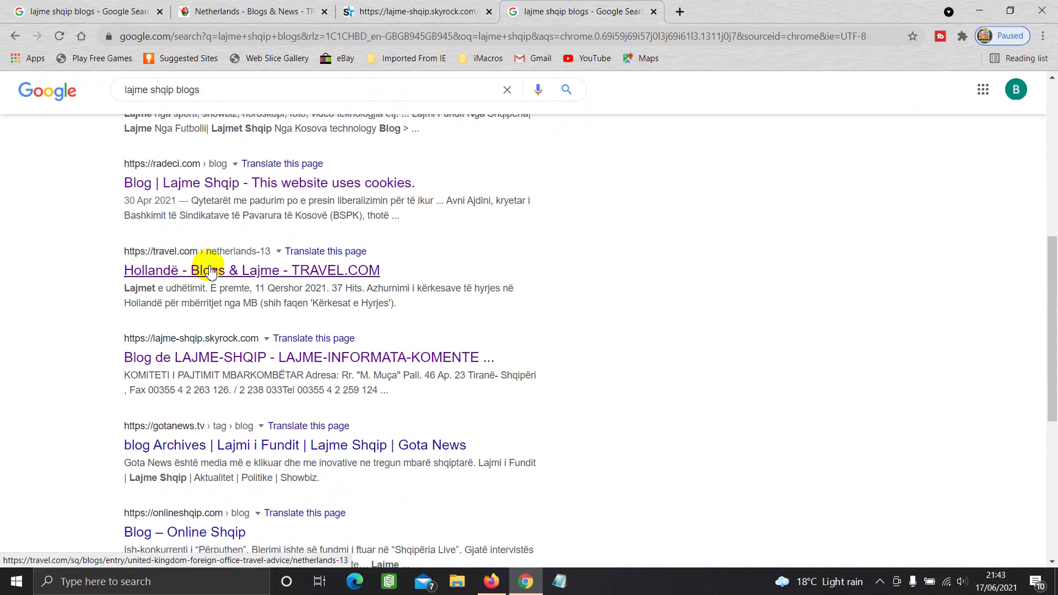
pyautogui.scroll(-3, 187, 312)
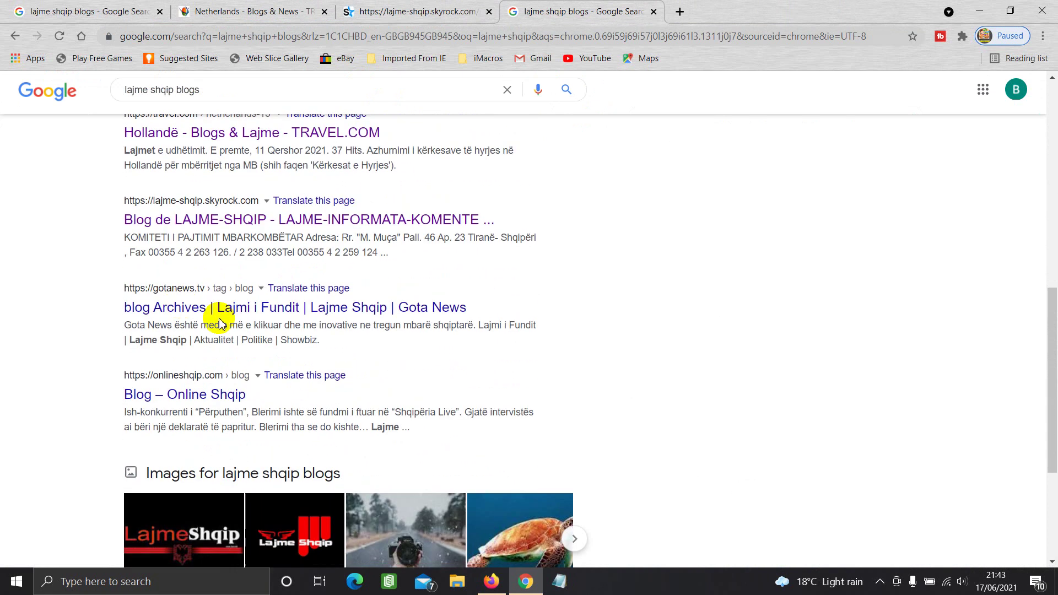
pyautogui.rightClick(264, 304)
pyautogui.click(287, 313)
pyautogui.rightClick(205, 398)
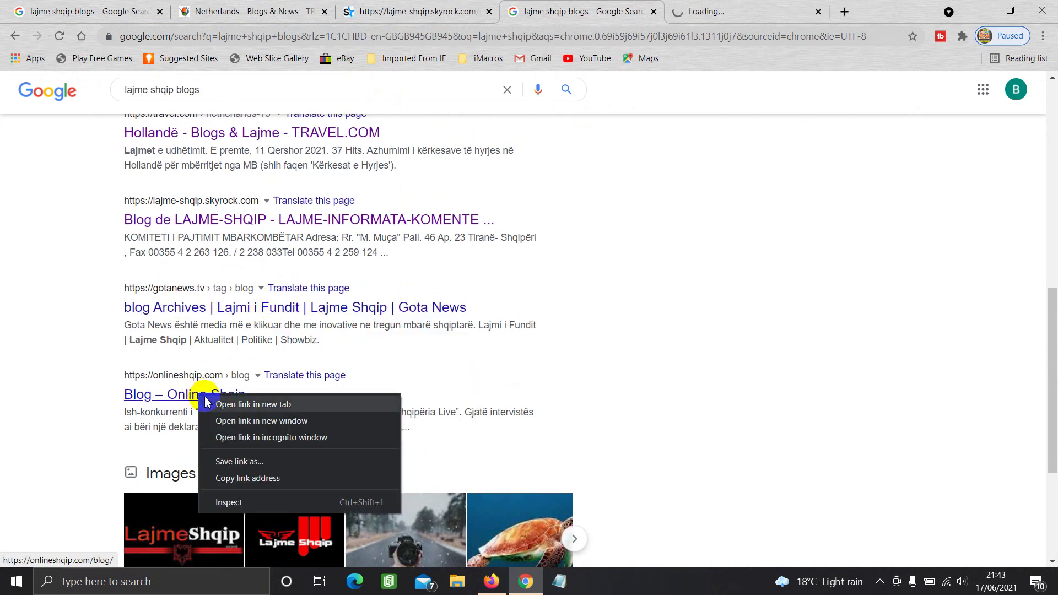
pyautogui.click(253, 404)
# Step: Load the RSS feed of the Gota News blog tag page by adding rss to its address, and inspect the feed source
pyautogui.click(640, 11)
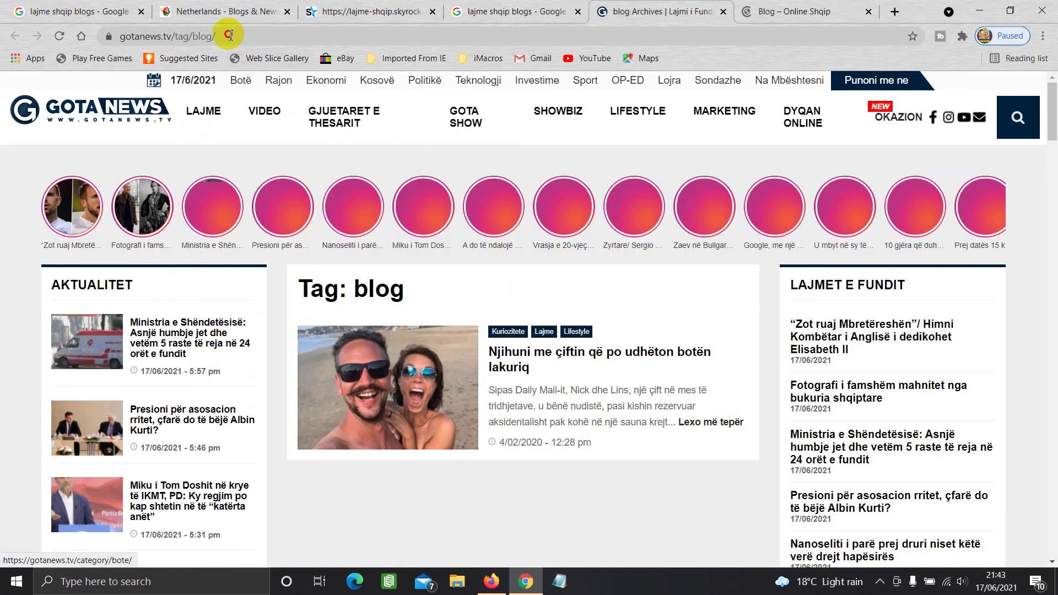
pyautogui.click(240, 36)
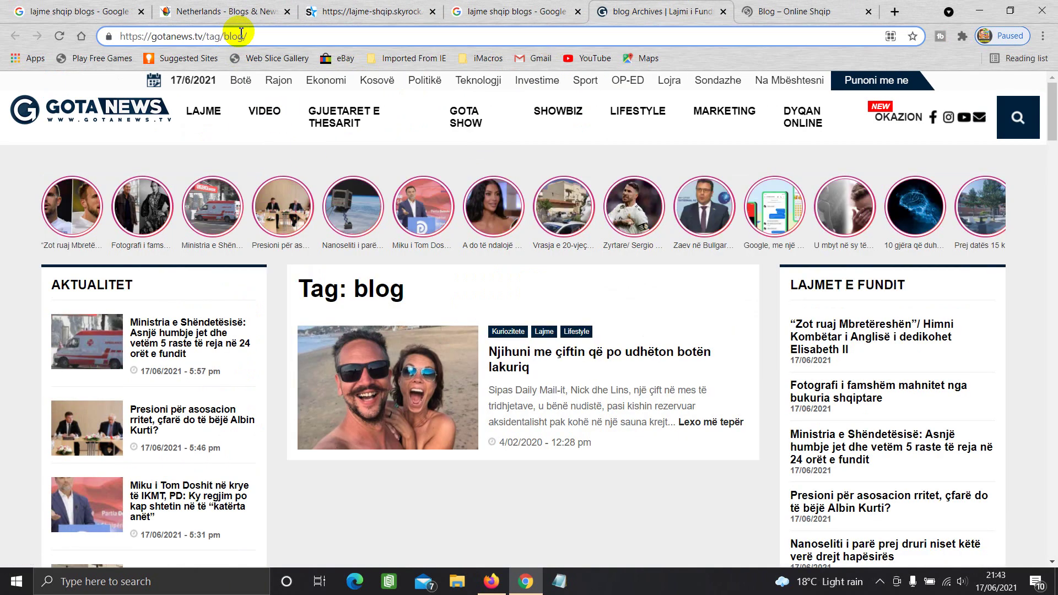
pyautogui.write('rss')
pyautogui.press('Return')
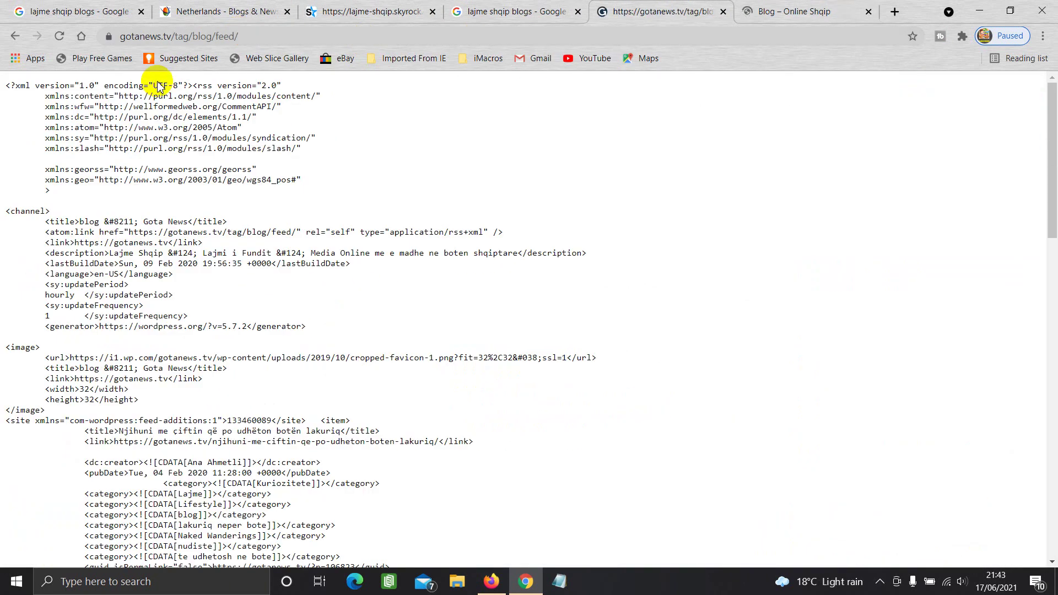
pyautogui.moveTo(144, 106); pyautogui.dragTo(158, 243)
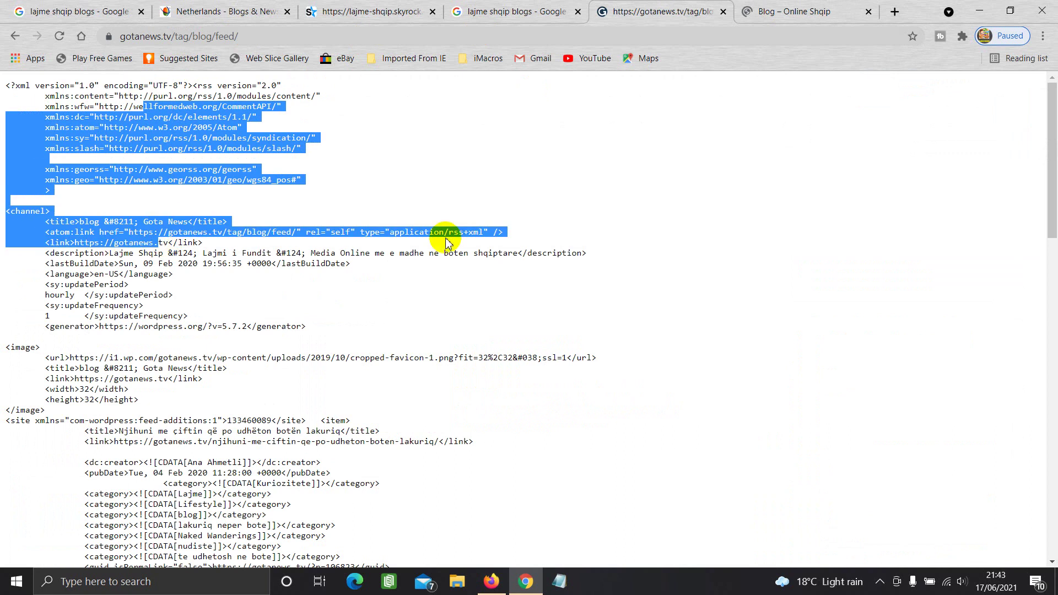
# Step: Return from the feed to the Gota News blog tag page and look over its content
pyautogui.click(15, 36)
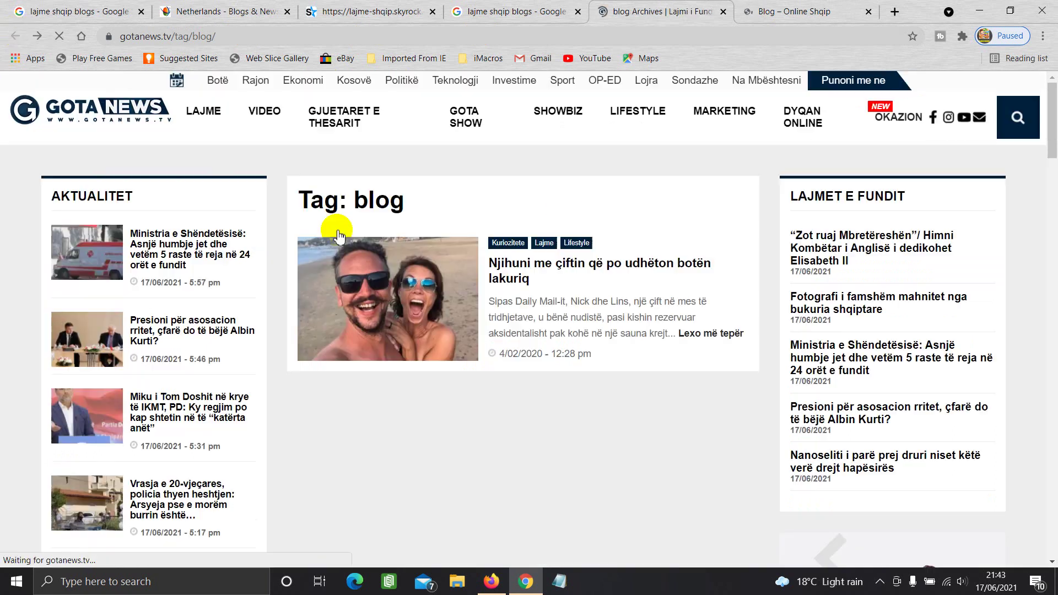
pyautogui.scroll(-15, 295, 325)
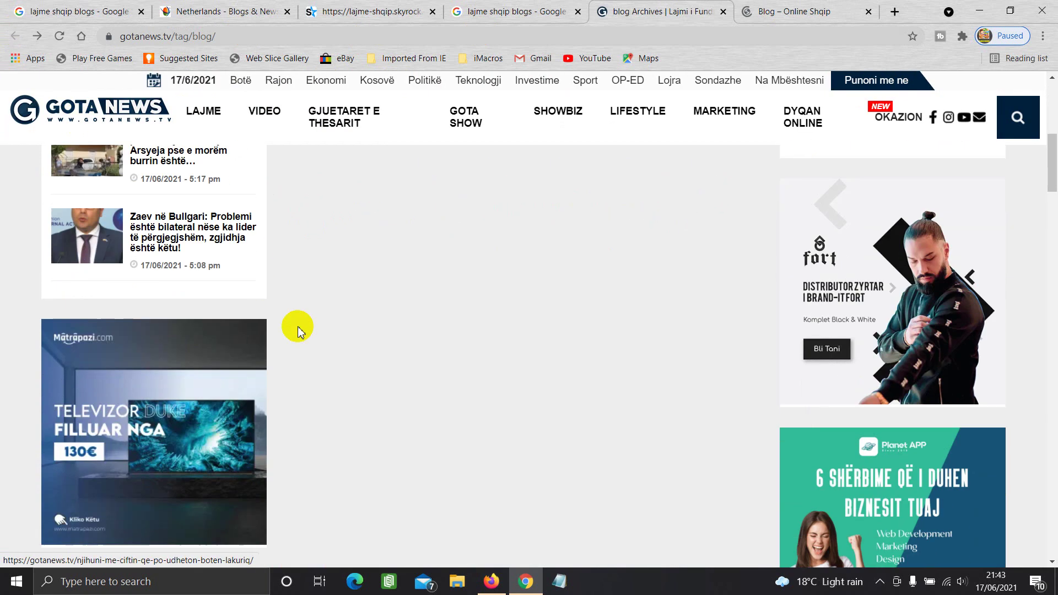
pyautogui.scroll(15, 295, 325)
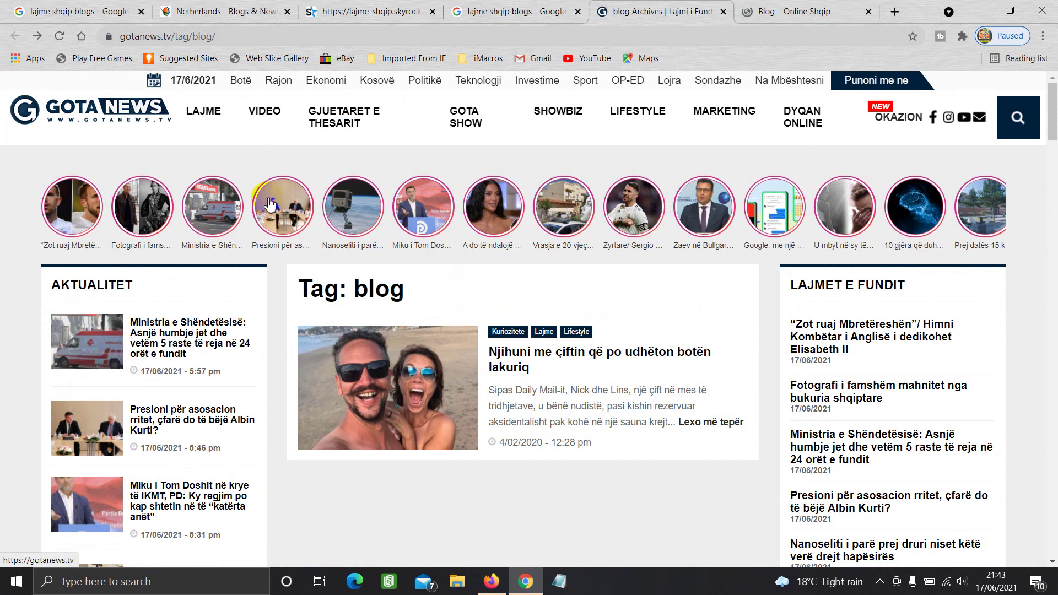
# Step: Close the Gota News, Online Shqip, duplicate search, Skyrock feed and travel.com pages, keeping only the original Google search
pyautogui.click(723, 12)
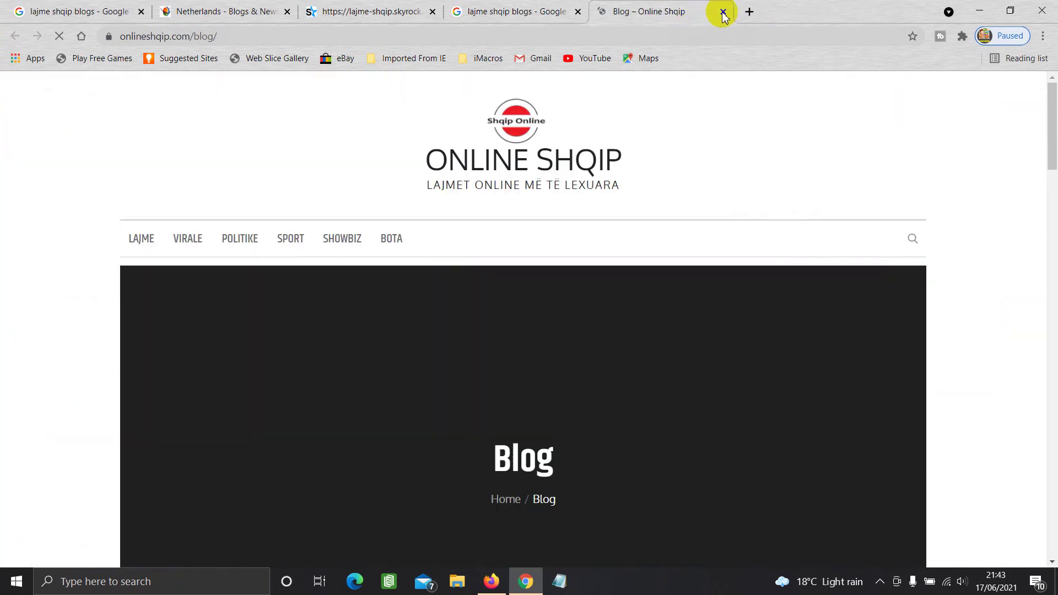
pyautogui.click(723, 12)
pyautogui.click(654, 12)
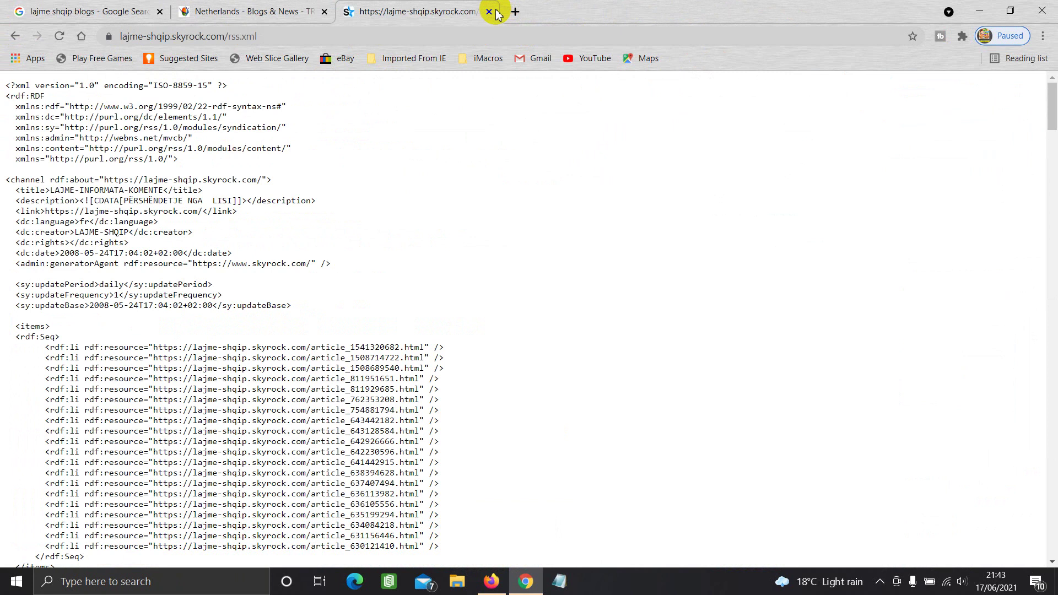
pyautogui.click(489, 11)
pyautogui.click(324, 12)
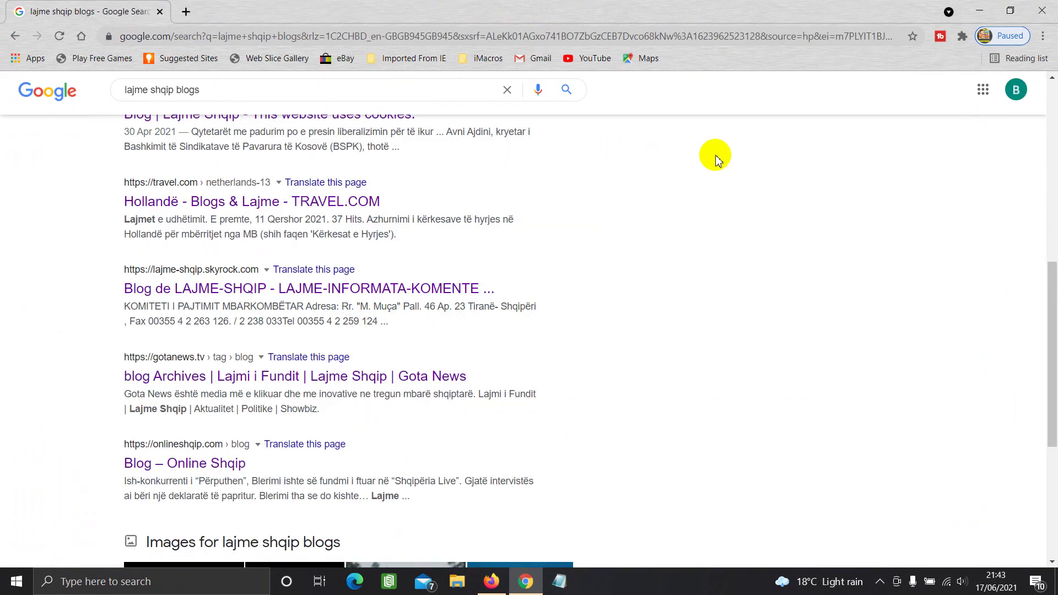
# Step: Switch to the new WordPress campaign in Firefox and select Other as the category for its posts
pyautogui.hotkey('alt', 'Tab')
pyautogui.scroll(-3, 255, 378)
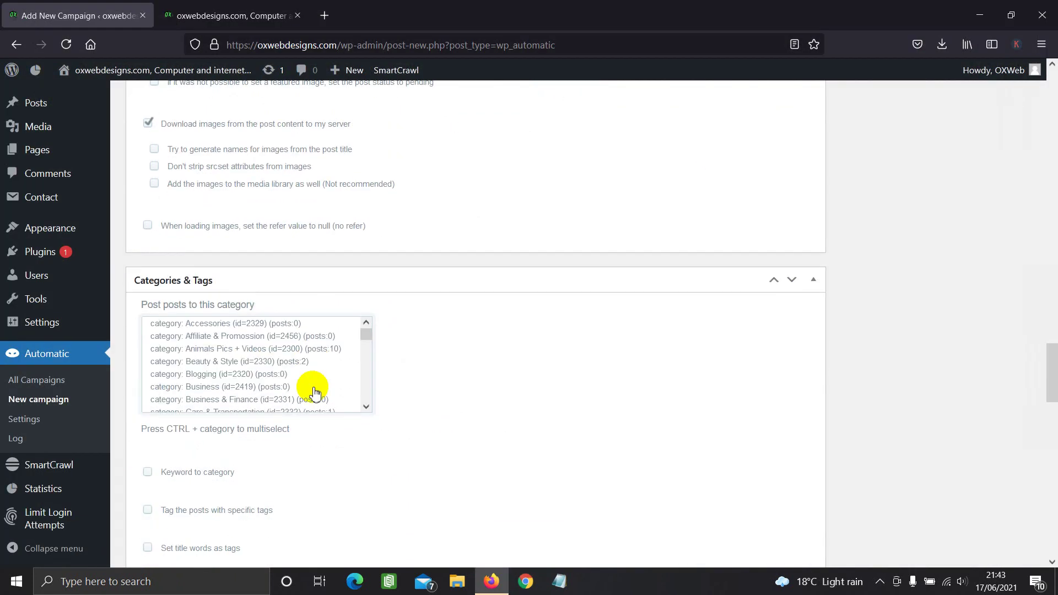
pyautogui.moveTo(364, 341); pyautogui.dragTo(364, 379)
pyautogui.click(226, 381)
# Step: Enable setting title words as tags in the campaign's Categories & Tags settings
pyautogui.scroll(-4, 435, 374)
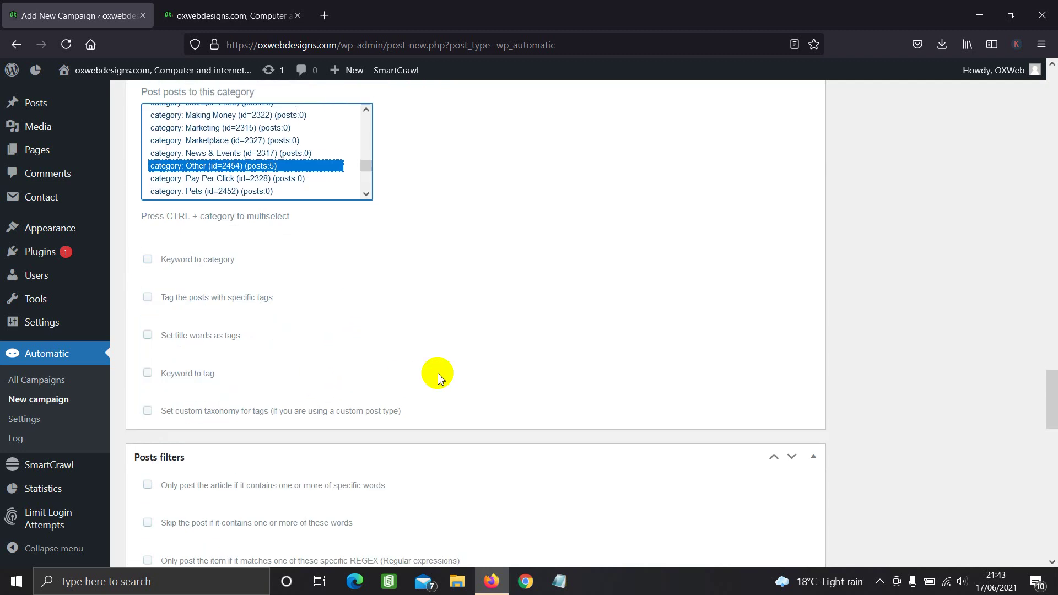
pyautogui.click(147, 368)
pyautogui.click(147, 365)
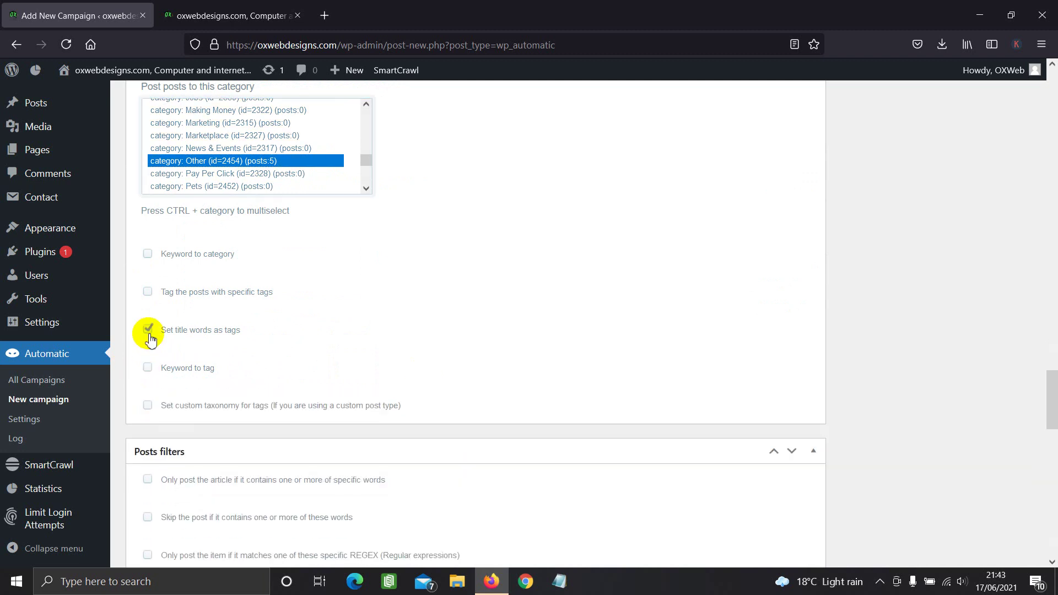
# Step: Enable "Never post the same link again" in the campaign's Links settings and review the remaining options
pyautogui.scroll(-5, 140, 375)
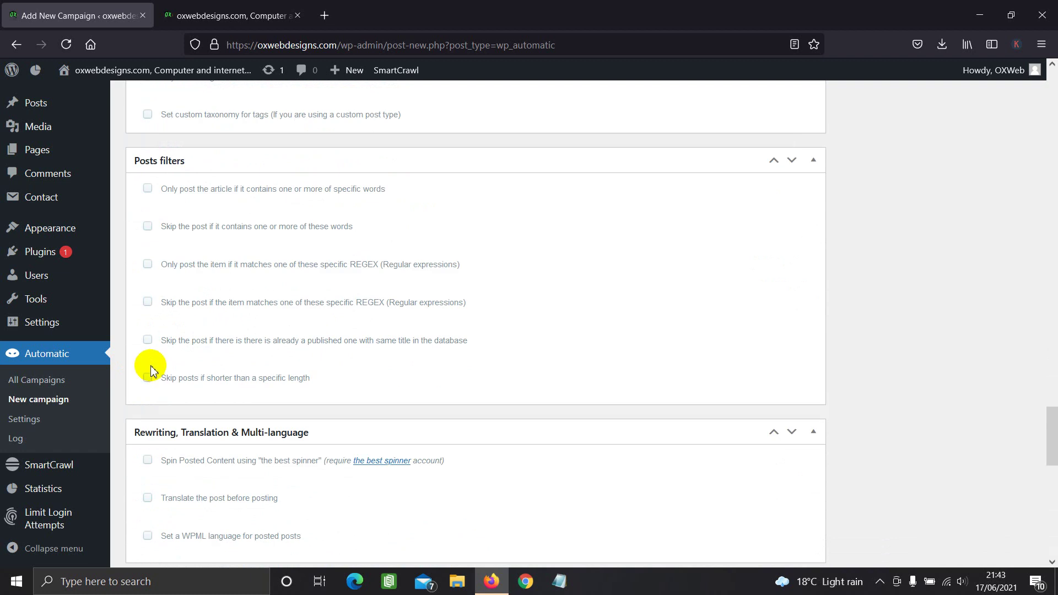
pyautogui.scroll(-5, 149, 369)
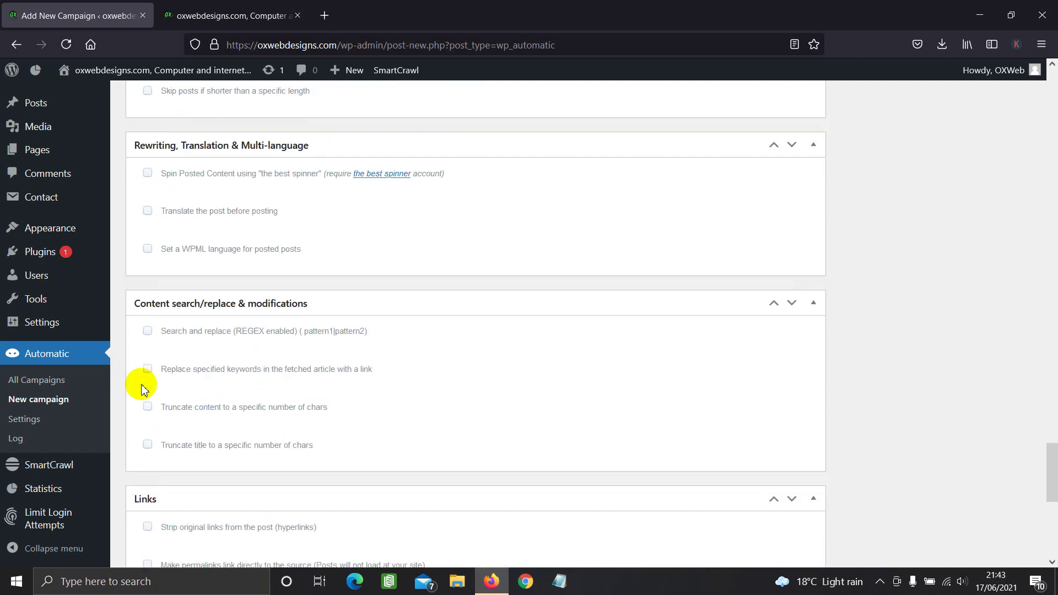
pyautogui.scroll(-4, 145, 388)
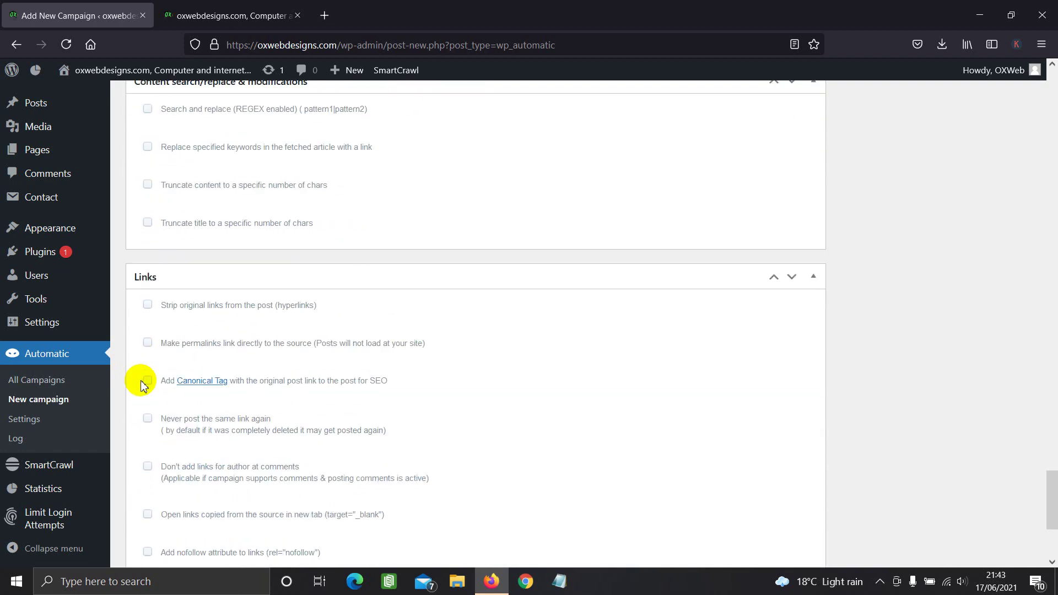
pyautogui.scroll(-1, 142, 386)
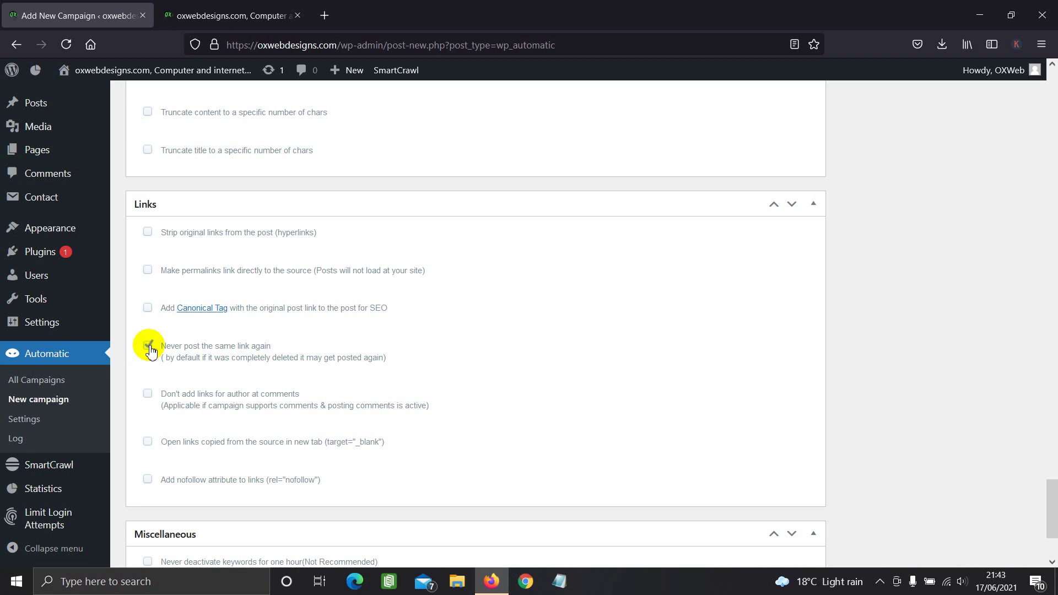
pyautogui.scroll(-1, 148, 350)
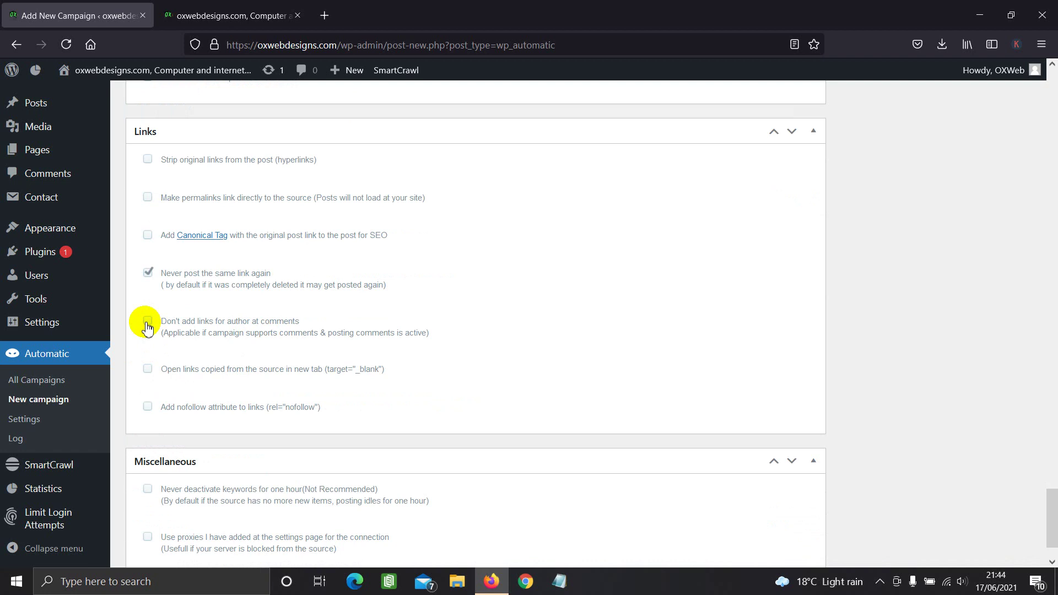
pyautogui.scroll(-1, 148, 329)
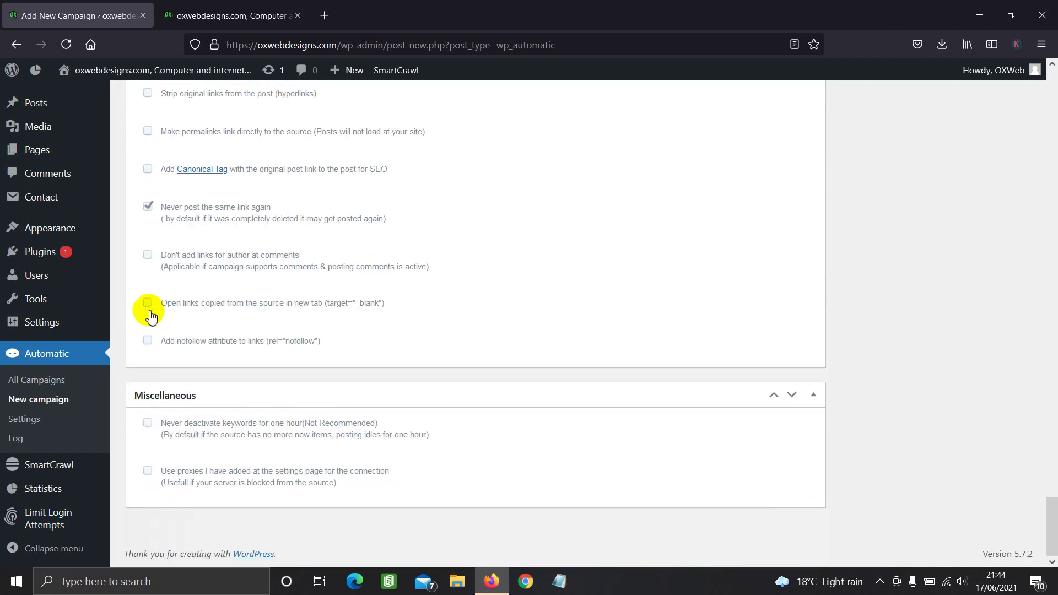
# Step: Set the Funny campaign's update frequency to try adding a new post every 12 hours
pyautogui.scroll(5, 1051, 533)
pyautogui.scroll(-5, 1052, 428)
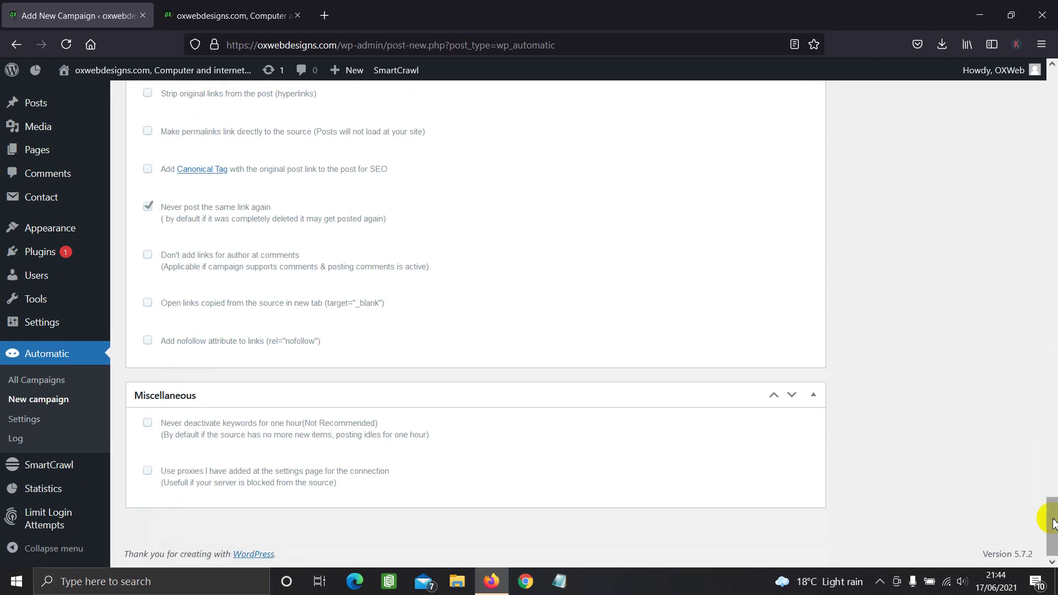
pyautogui.moveTo(1053, 523); pyautogui.dragTo(1035, 55)
pyautogui.click(903, 262)
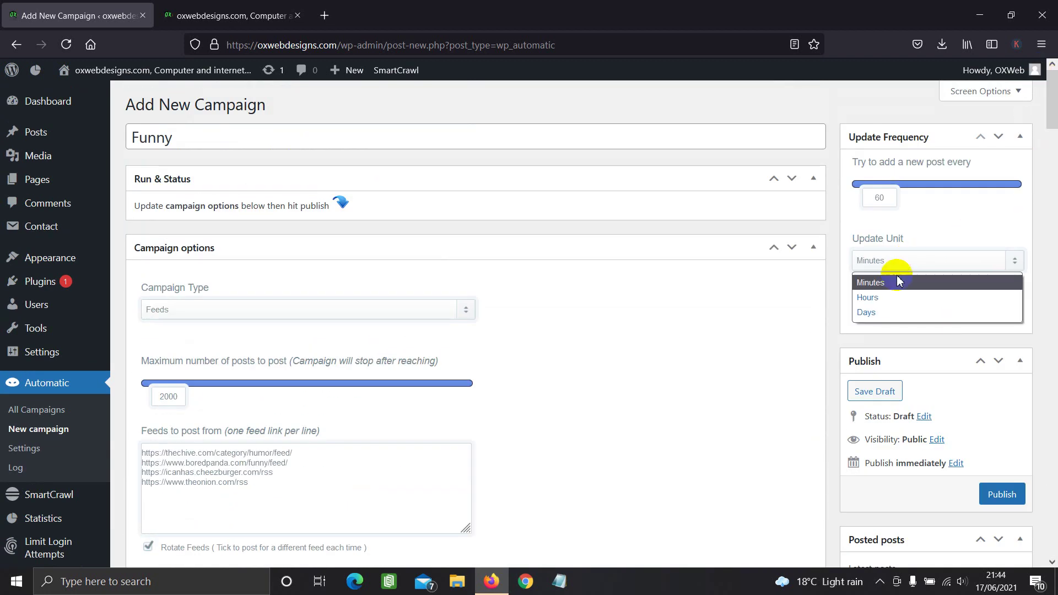
pyautogui.click(886, 295)
pyautogui.moveTo(900, 203); pyautogui.dragTo(862, 196)
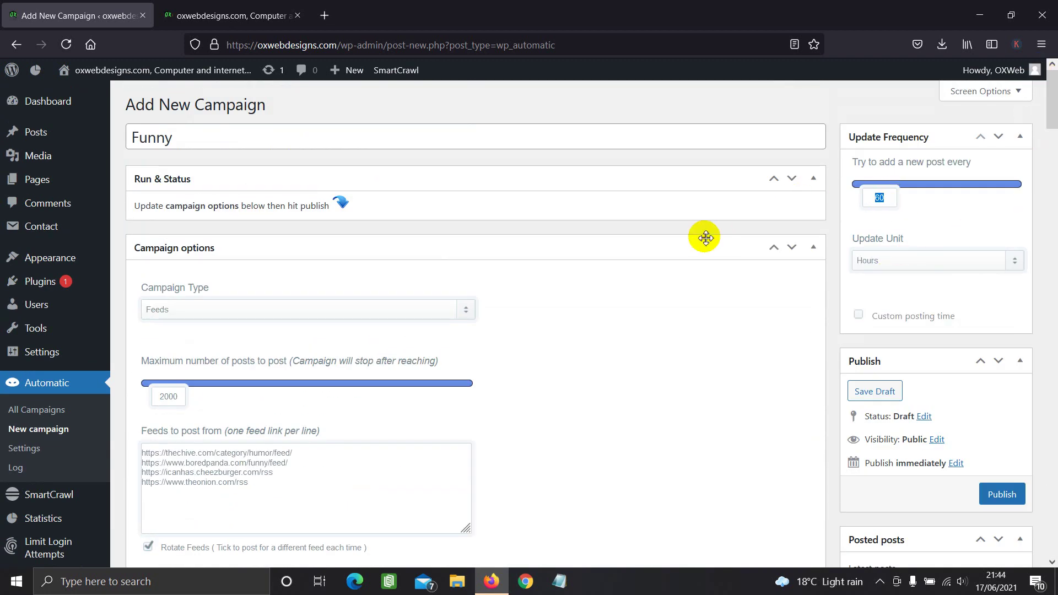
pyautogui.click(975, 233)
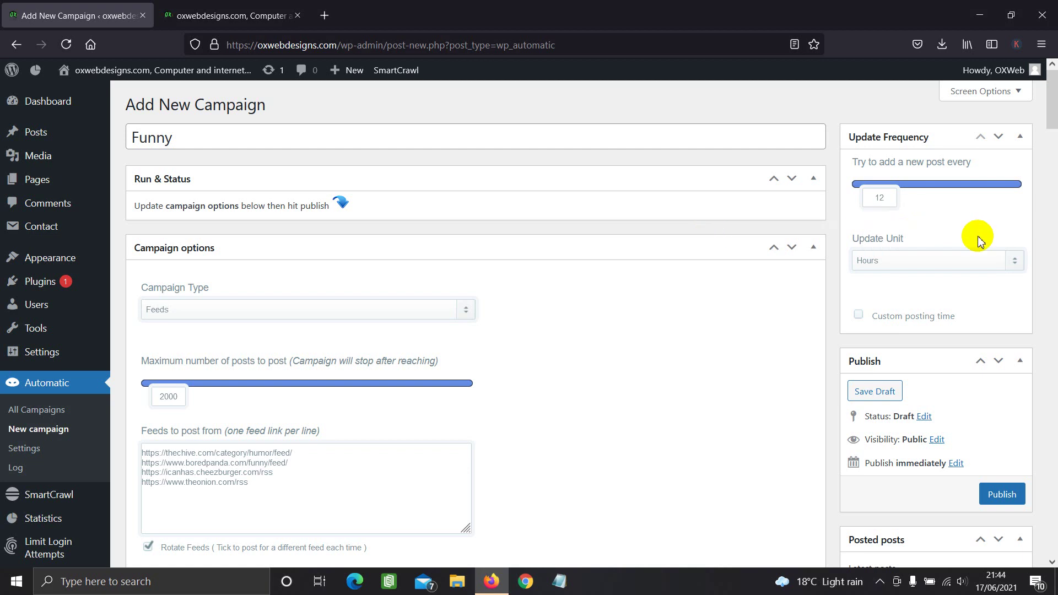
# Step: Publish the Funny campaign and run it manually
pyautogui.scroll(-1, 982, 395)
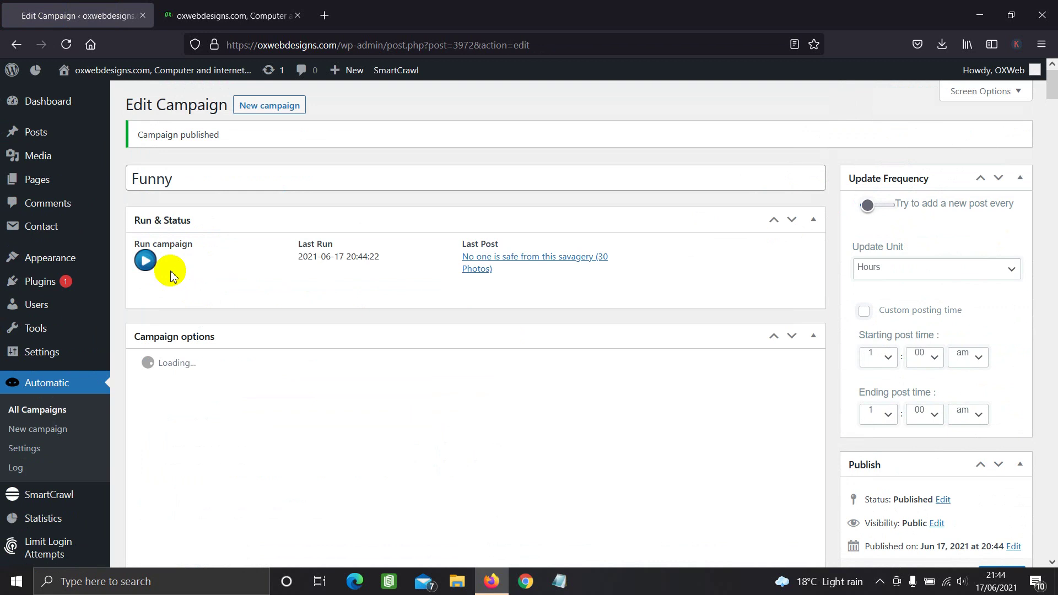
pyautogui.click(149, 266)
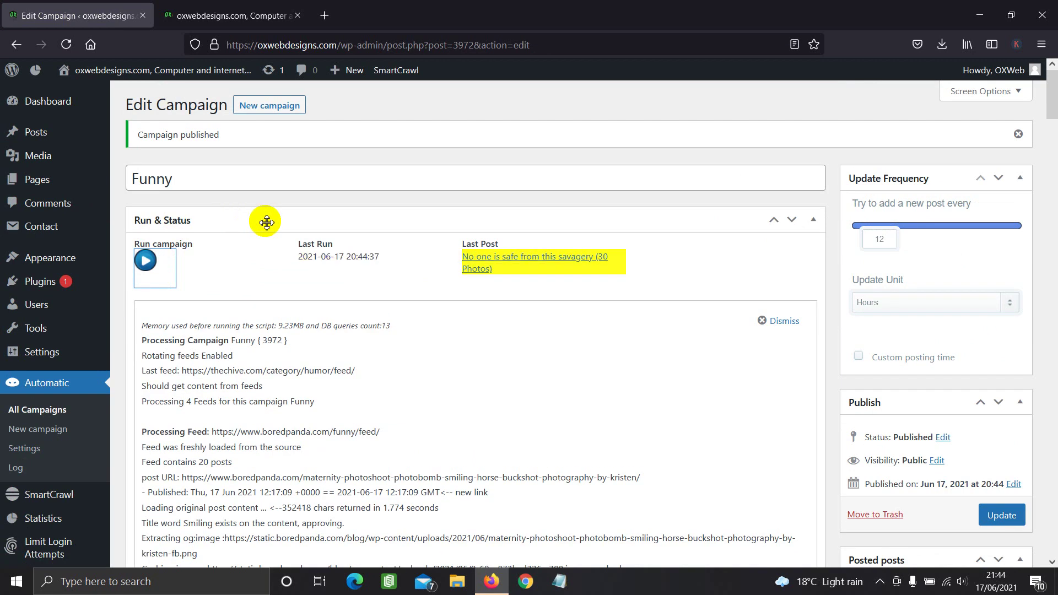
# Step: Open the campaign's last post in a new tab and examine its featured image, title, category and opening text
pyautogui.rightClick(509, 254)
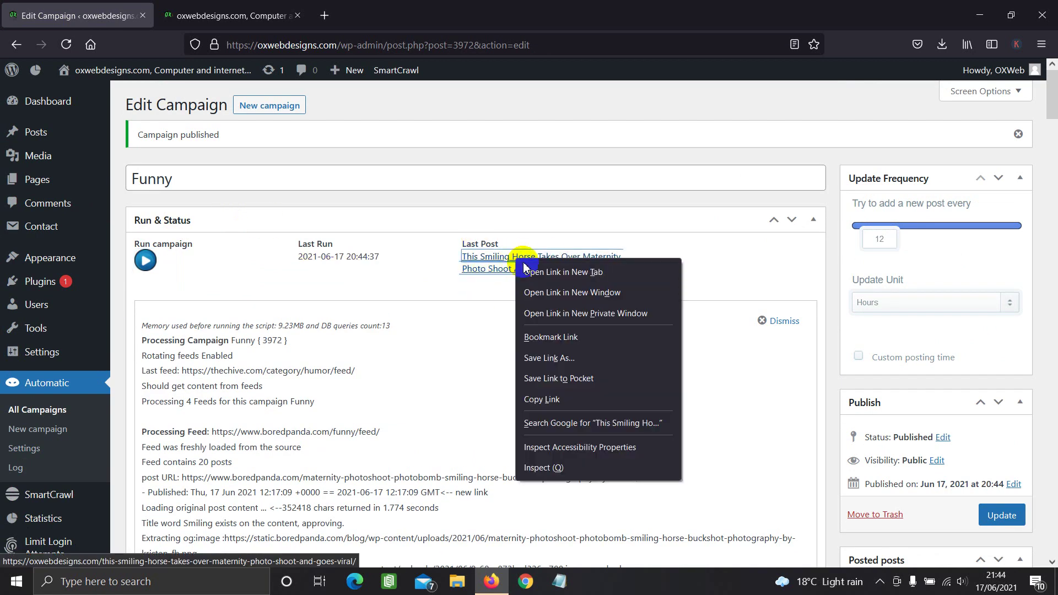
pyautogui.click(542, 263)
pyautogui.click(226, 16)
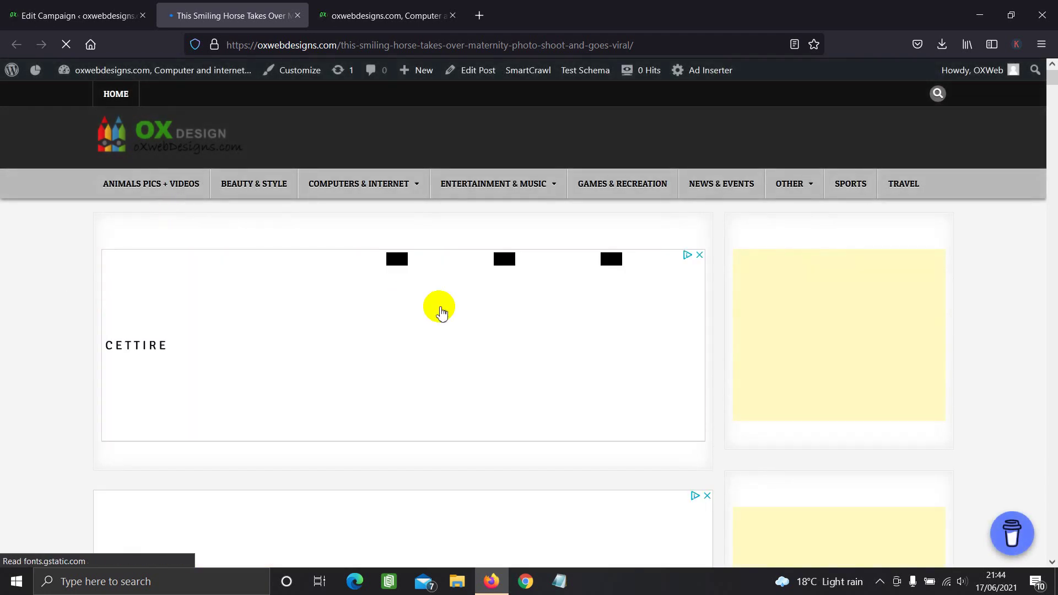
pyautogui.scroll(-4, 110, 364)
pyautogui.scroll(-3, 82, 341)
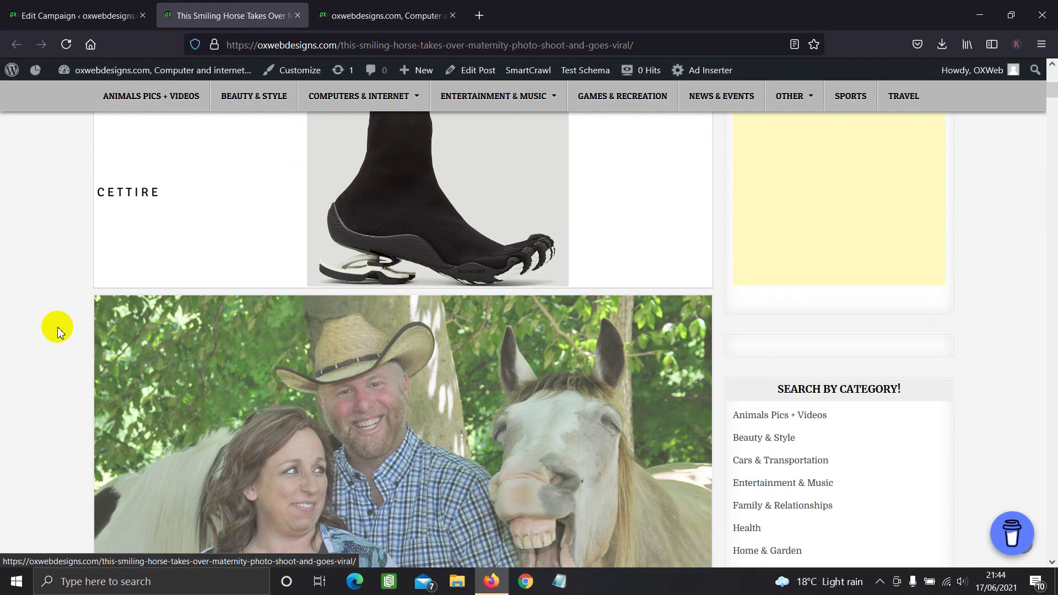
pyautogui.scroll(-3, 110, 303)
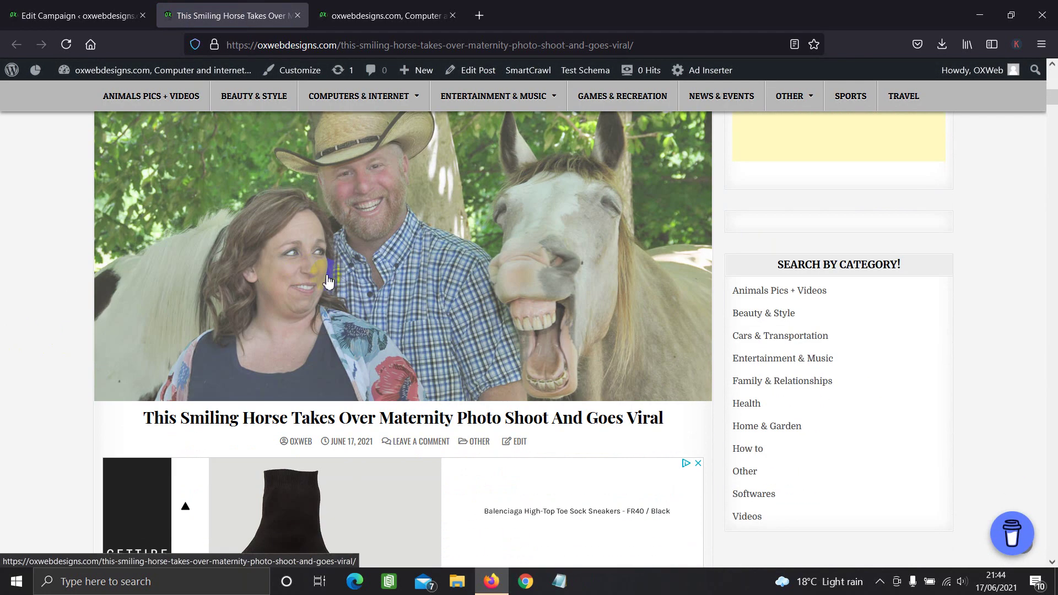
pyautogui.scroll(-3, 303, 275)
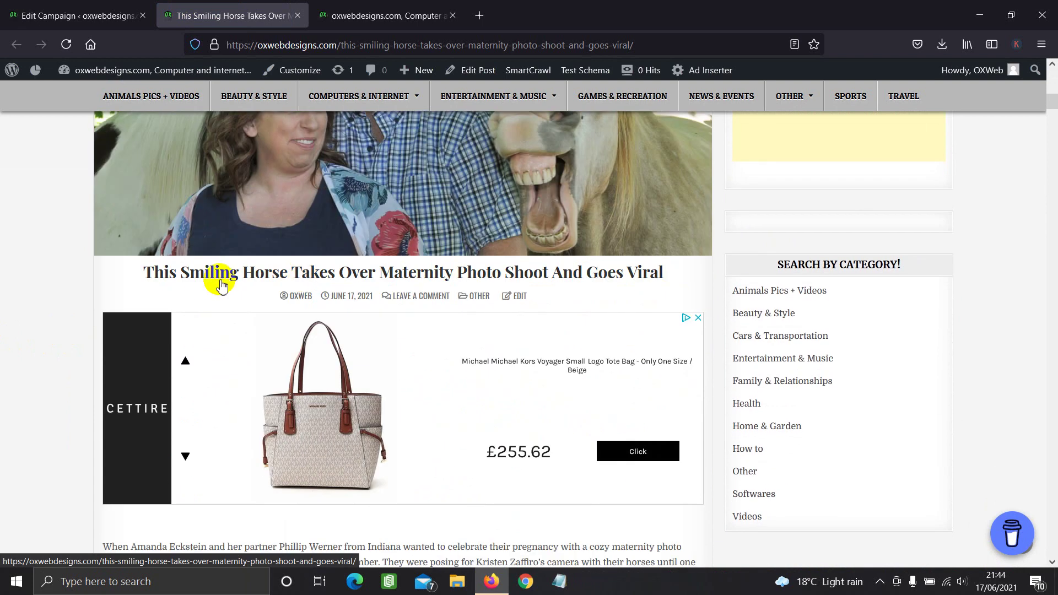
pyautogui.scroll(-3, 311, 272)
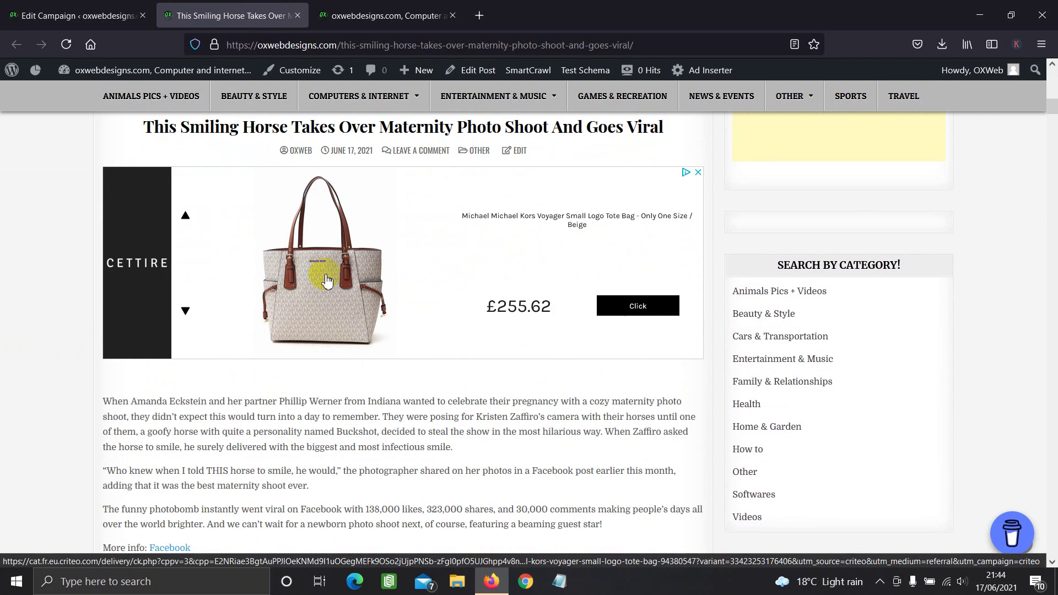
pyautogui.scroll(-3, 297, 278)
pyautogui.moveTo(106, 260); pyautogui.dragTo(267, 435)
pyautogui.scroll(-1, 266, 435)
pyautogui.scroll(-5, 284, 300)
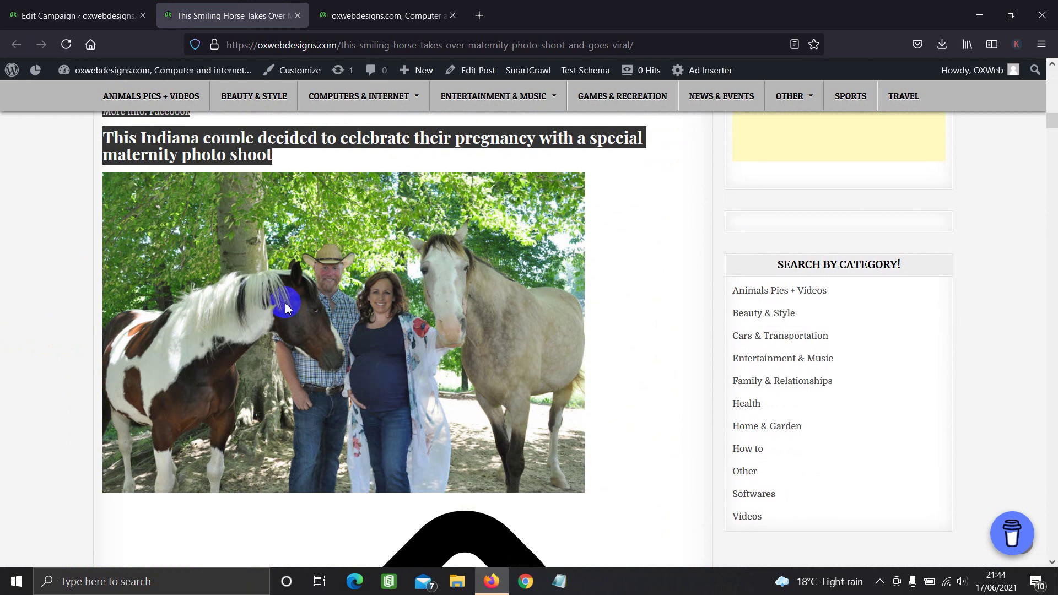
# Step: Examine the rest of the imported post down to the comment form and close its tab
pyautogui.scroll(-10, 243, 296)
pyautogui.scroll(-7, 244, 299)
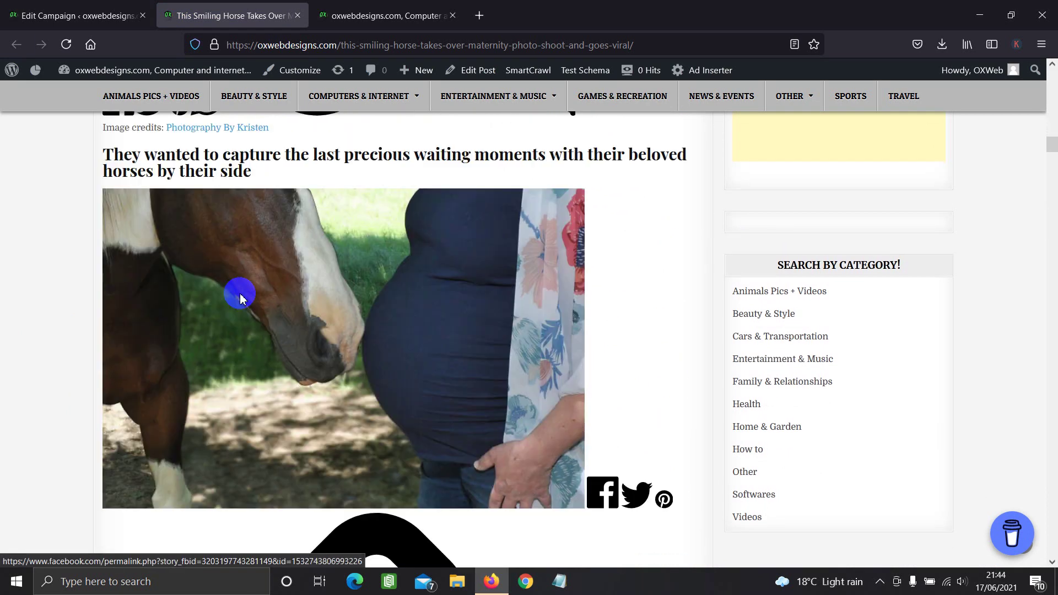
pyautogui.scroll(-9, 243, 299)
pyautogui.scroll(-12, 243, 299)
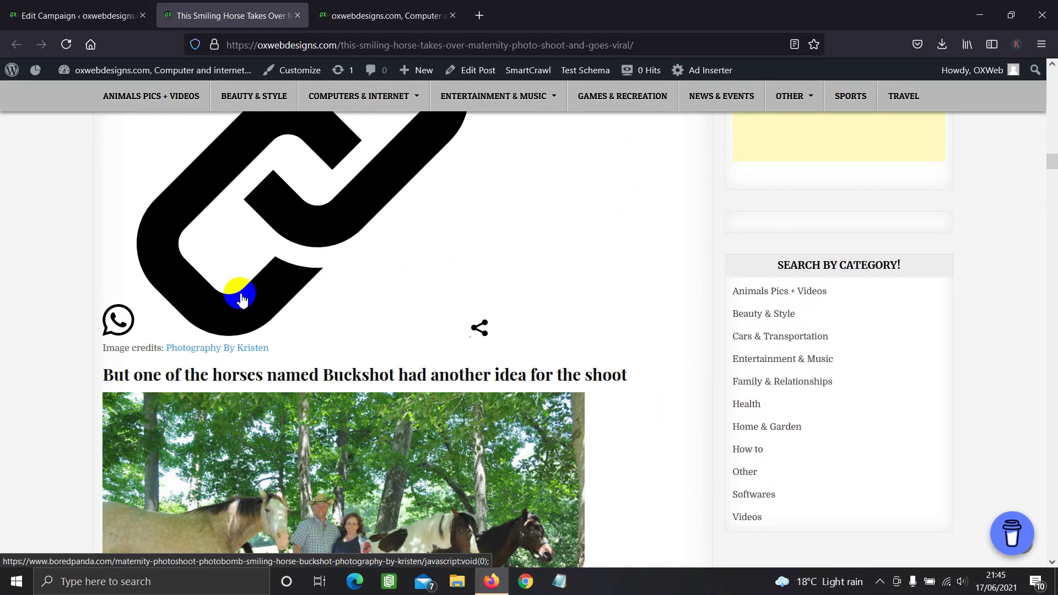
pyautogui.scroll(-12, 240, 298)
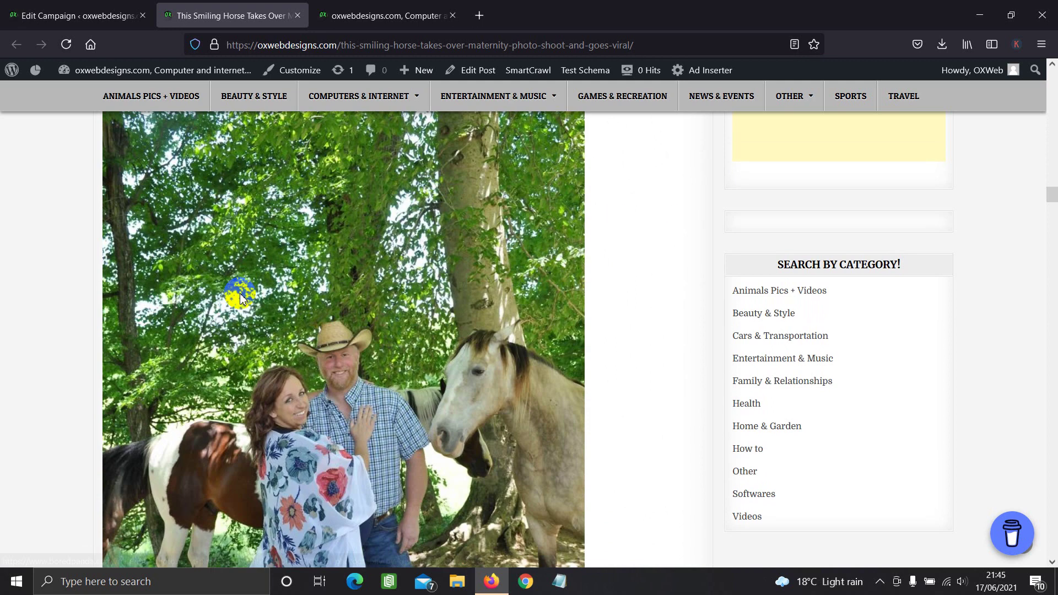
pyautogui.scroll(-12, 240, 293)
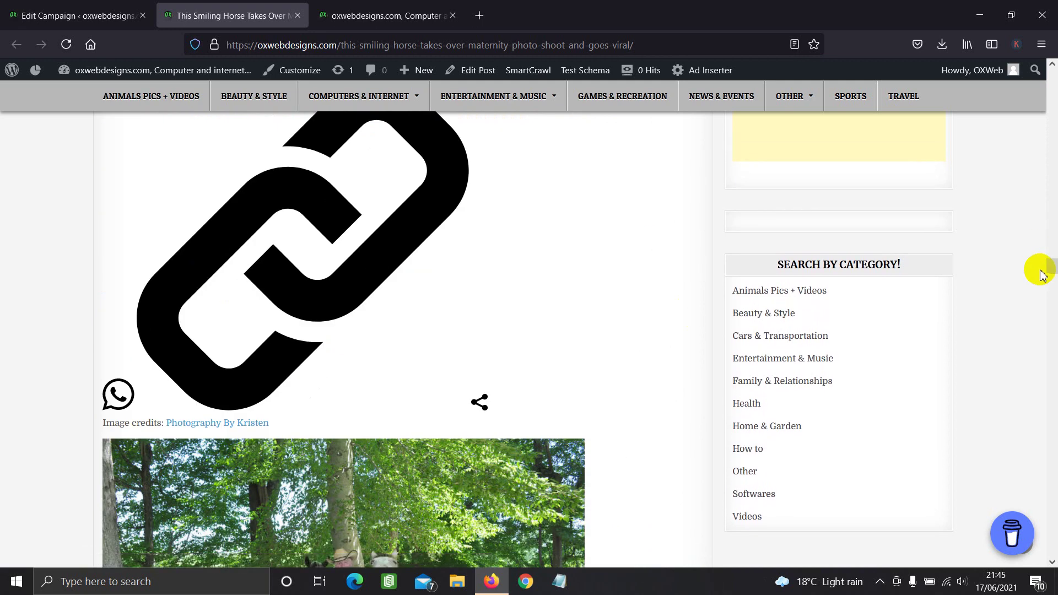
pyautogui.moveTo(1042, 274); pyautogui.dragTo(1052, 513)
pyautogui.scroll(-5, 1050, 512)
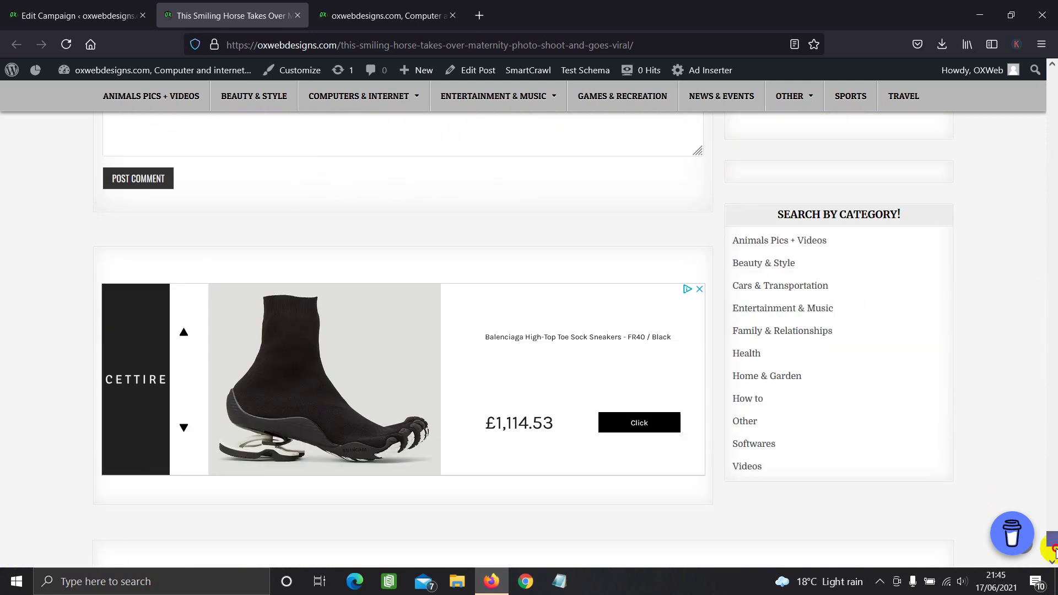
pyautogui.click(298, 15)
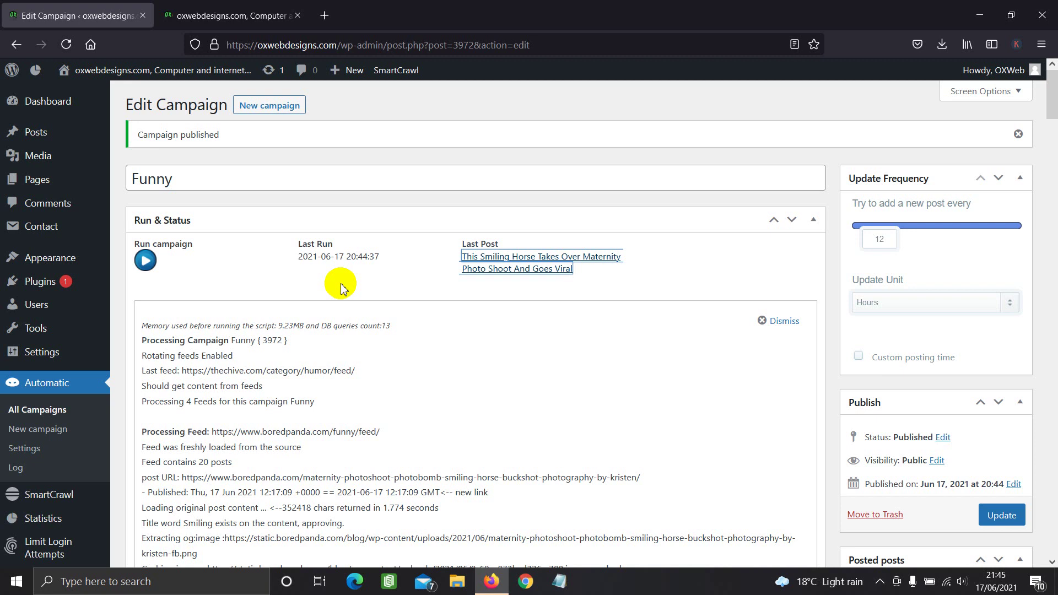
# Step: Open the list of all campaigns and move the "feeds pic" draft to the trash
pyautogui.click(21, 414)
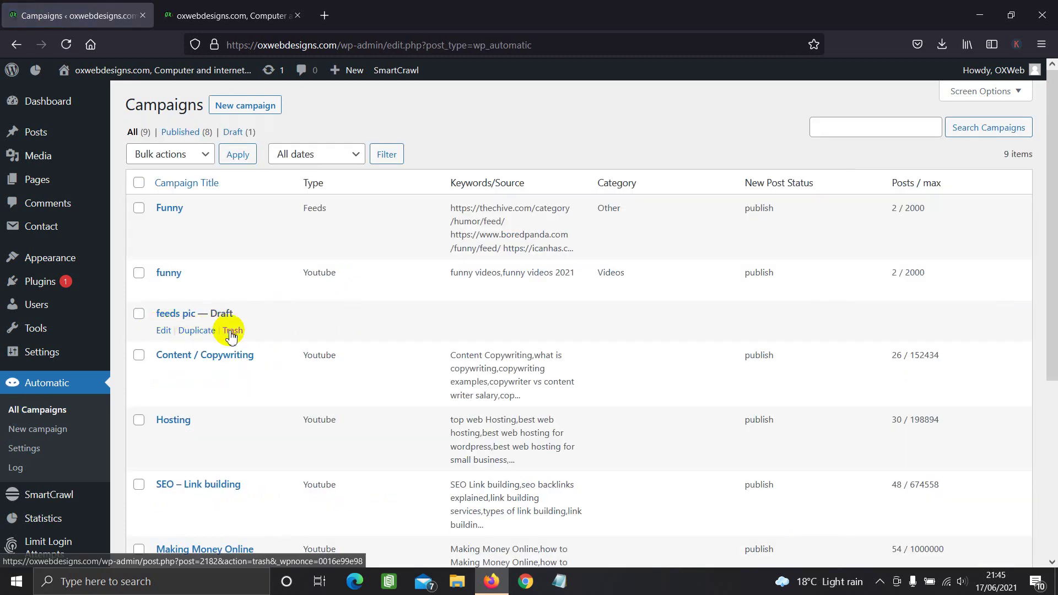
pyautogui.click(232, 332)
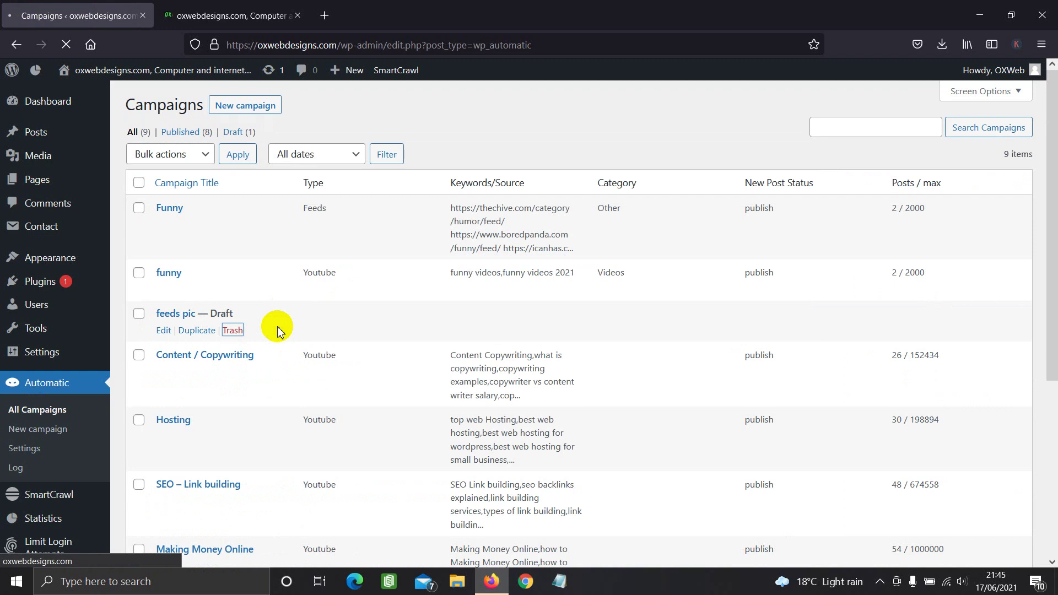
pyautogui.scroll(-6, 277, 331)
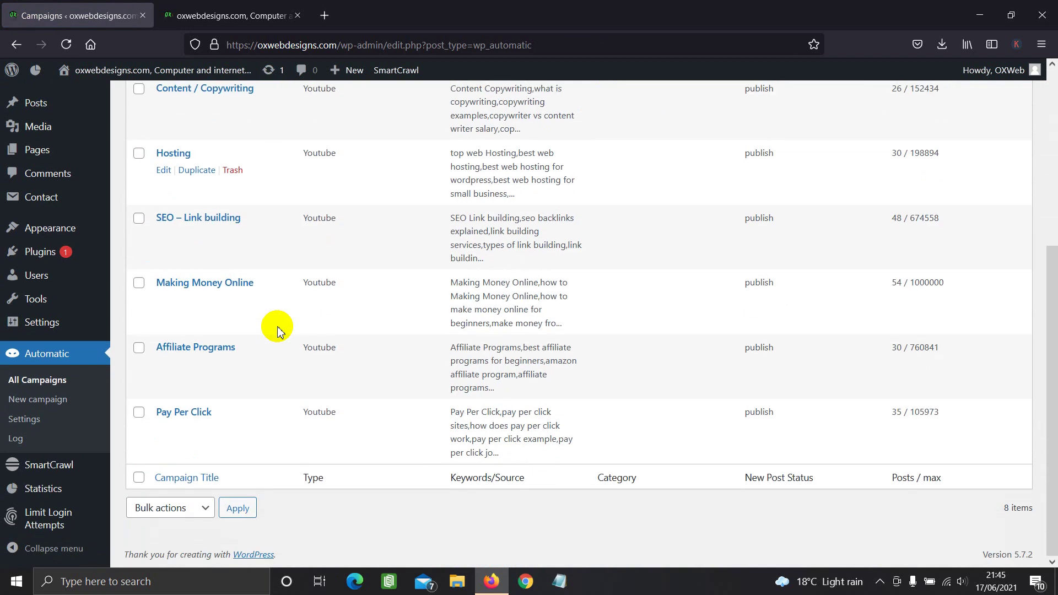
pyautogui.scroll(4, 277, 331)
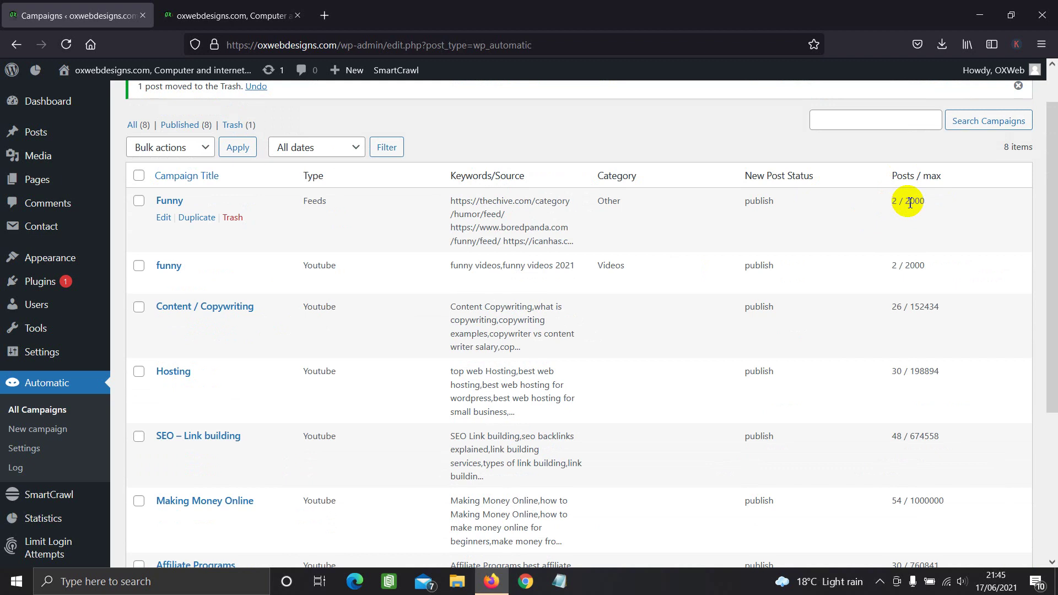
# Step: Examine the posted and maximum post counts of the Feeds campaign Funny, the Youtube campaign funny and Content / Copywriting
pyautogui.moveTo(908, 201); pyautogui.dragTo(923, 200)
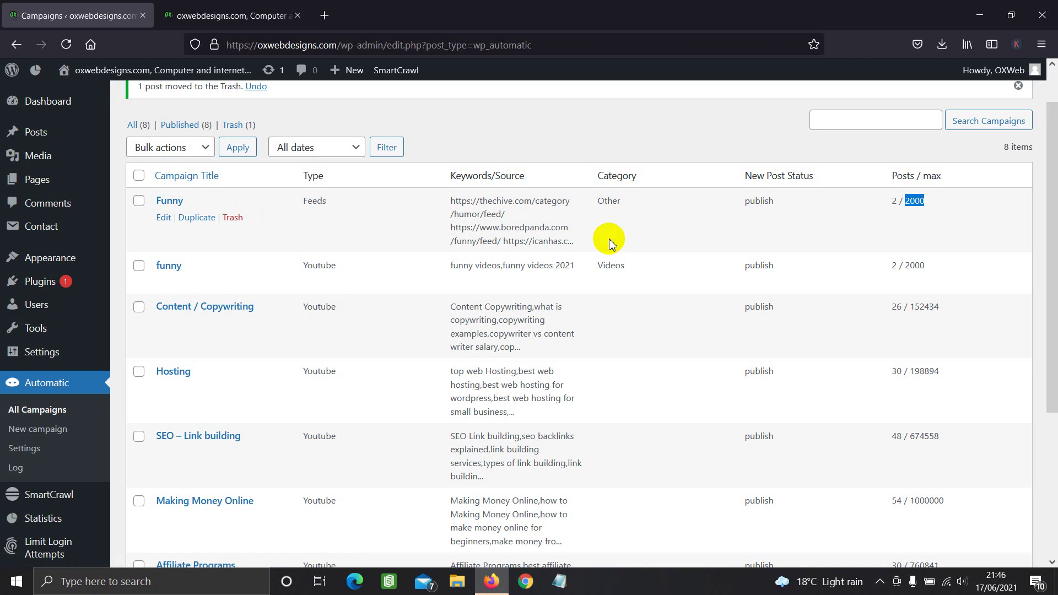
pyautogui.click(893, 265)
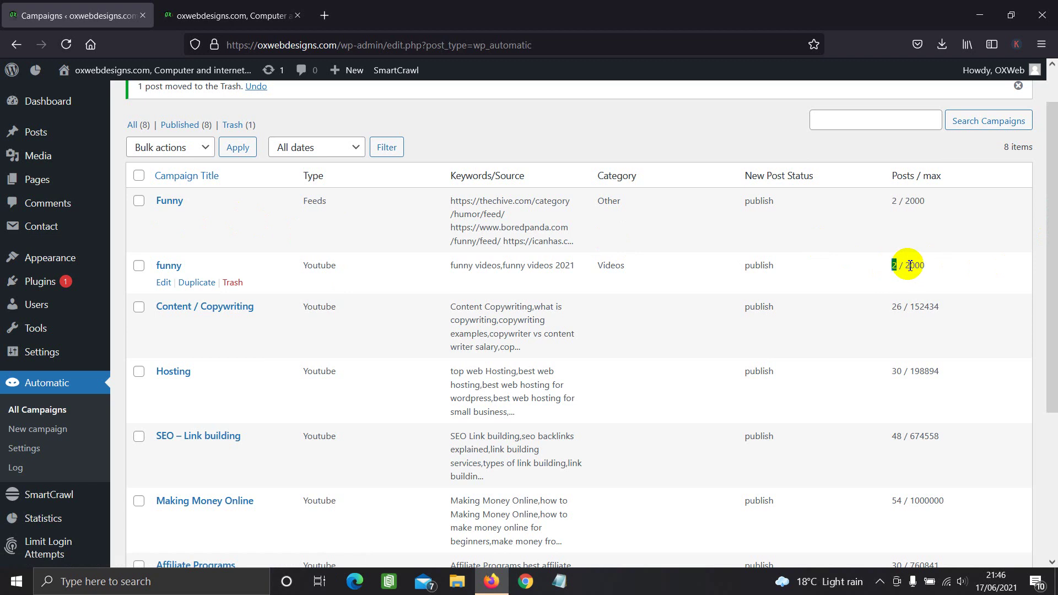
pyautogui.moveTo(908, 267); pyautogui.dragTo(933, 270)
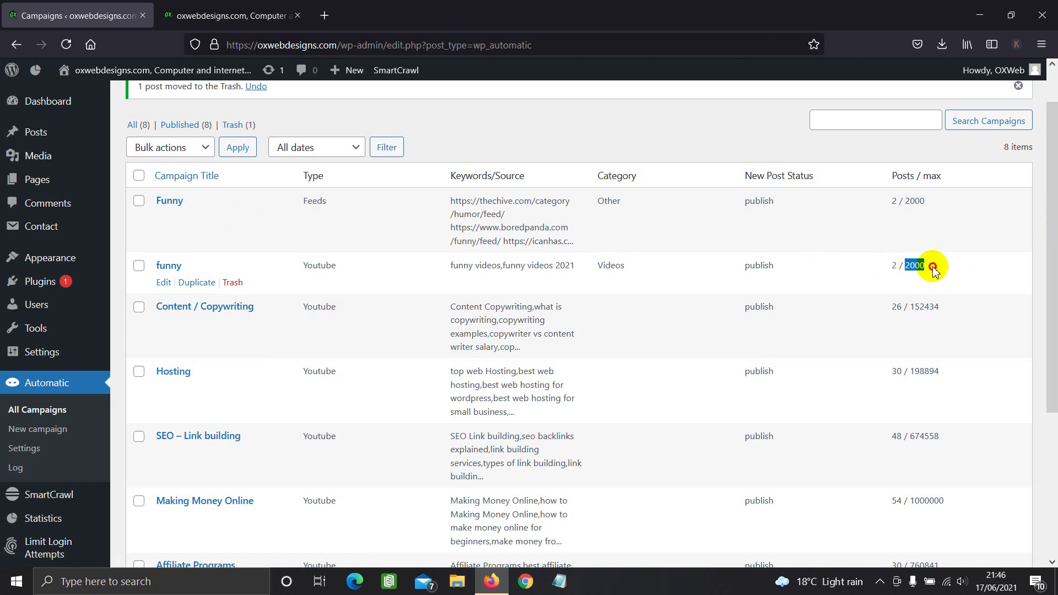
pyautogui.click(896, 308)
pyautogui.moveTo(924, 307); pyautogui.dragTo(951, 304)
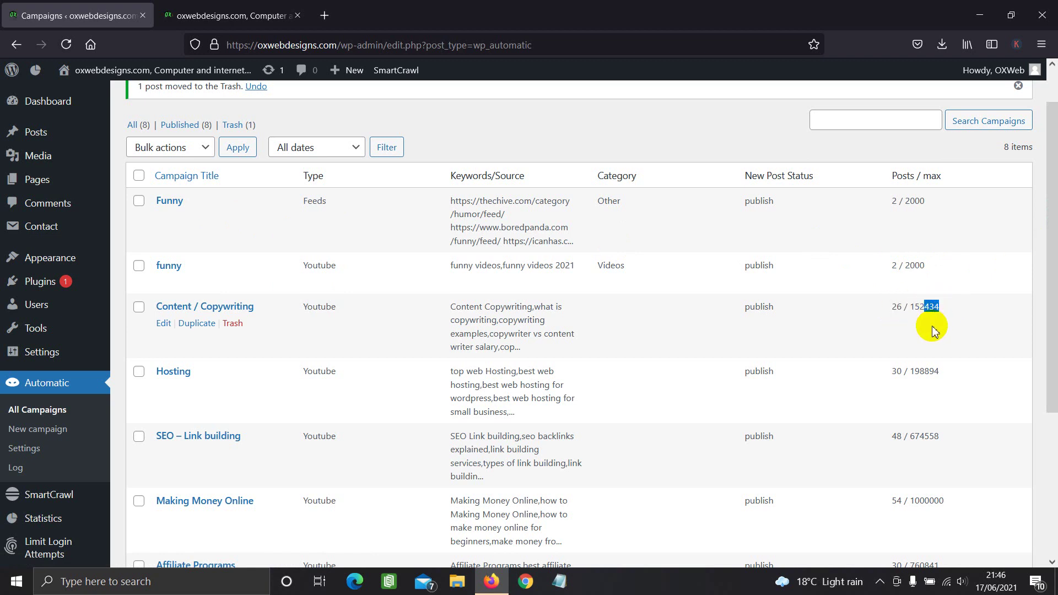
pyautogui.click(821, 327)
# Step: Examine the whole campaigns list, from Funny down to Pay Per Click, with its types and keywords
pyautogui.scroll(-4, 542, 307)
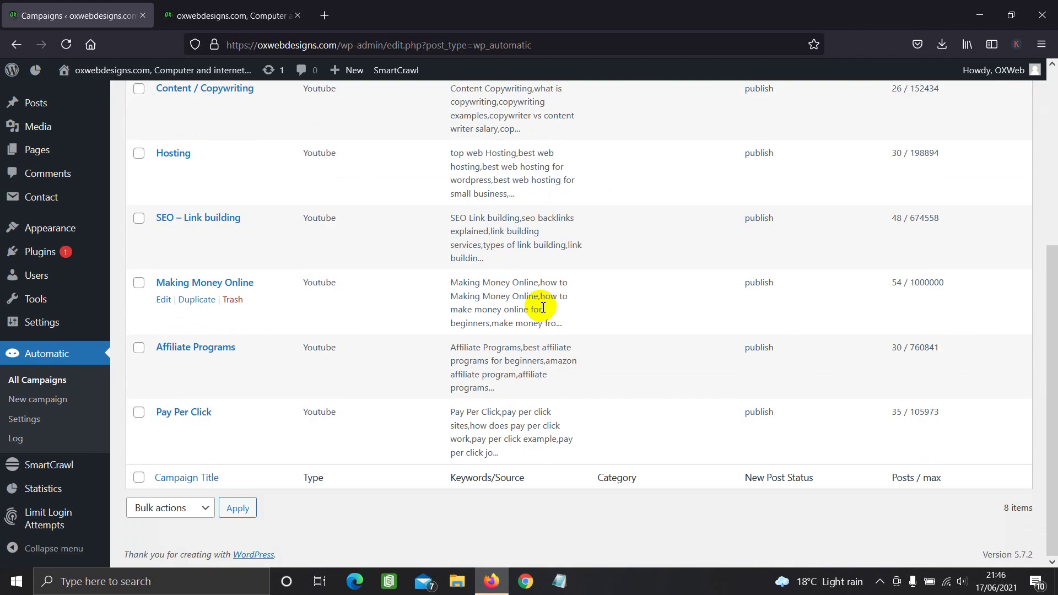
pyautogui.scroll(5, 541, 308)
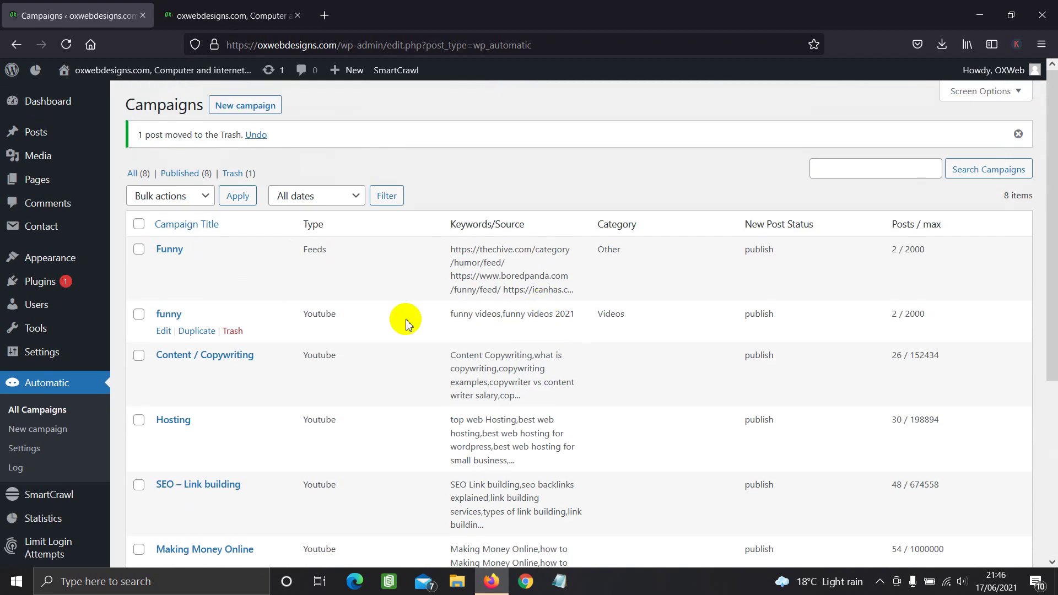
pyautogui.scroll(-4, 353, 321)
pyautogui.scroll(1, 237, 388)
pyautogui.scroll(-2, 203, 399)
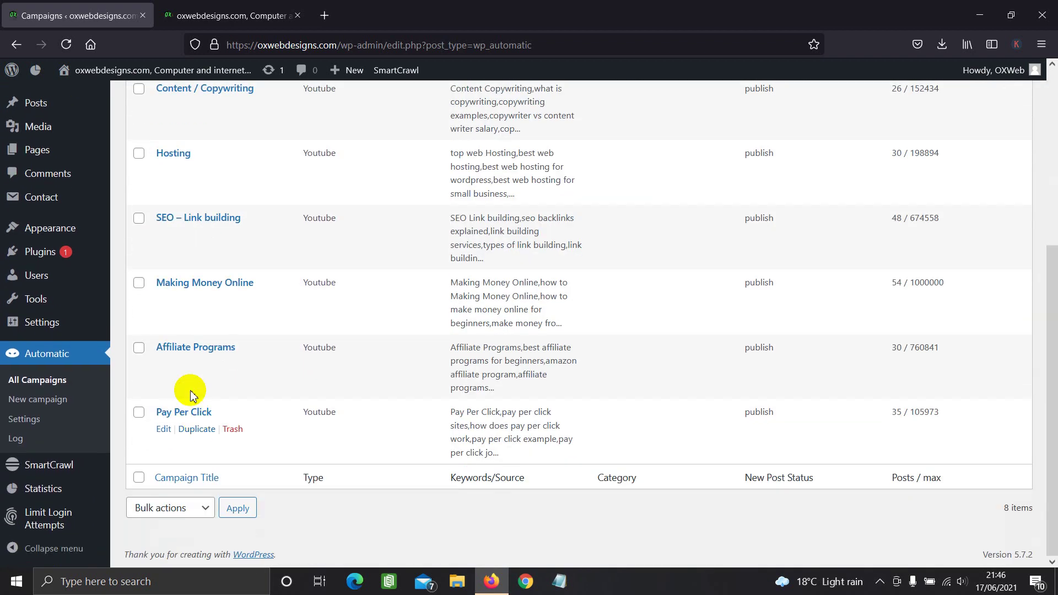
pyautogui.scroll(1, 187, 374)
pyautogui.scroll(5, 188, 367)
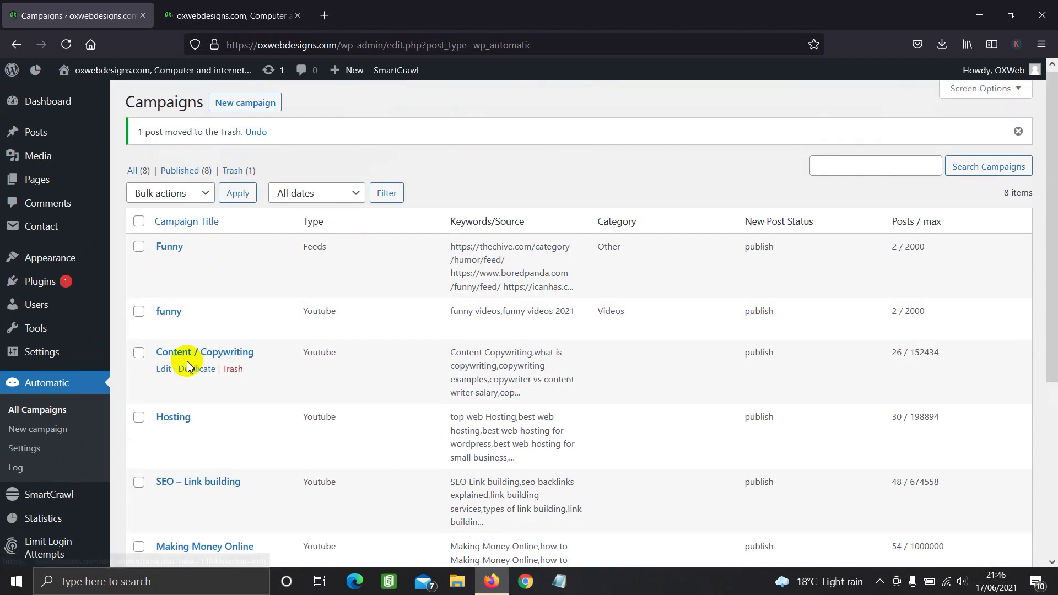
pyautogui.scroll(-5, 184, 358)
pyautogui.scroll(4, 180, 352)
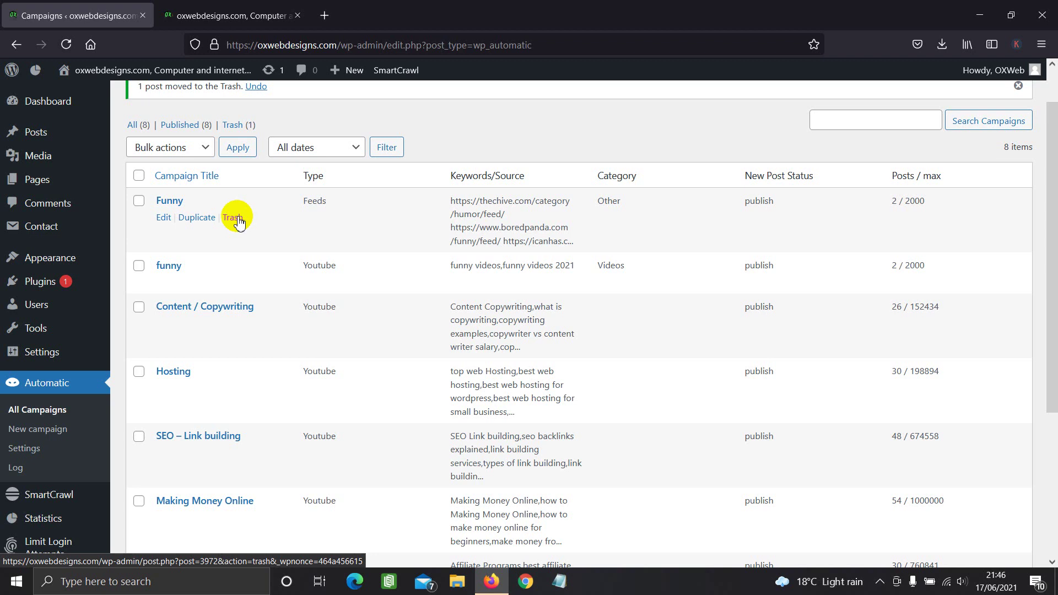
# Step: Select all campaigns to check the bulk actions and clear the selection without applying any
pyautogui.click(139, 175)
pyautogui.scroll(-2, 154, 330)
pyautogui.scroll(2, 154, 328)
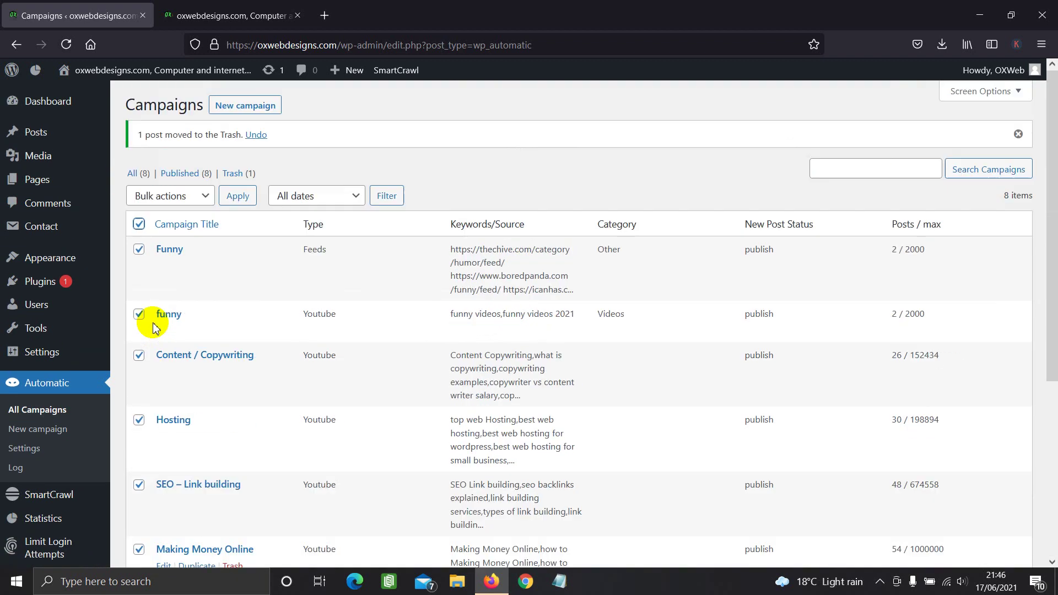
pyautogui.click(176, 193)
pyautogui.click(381, 154)
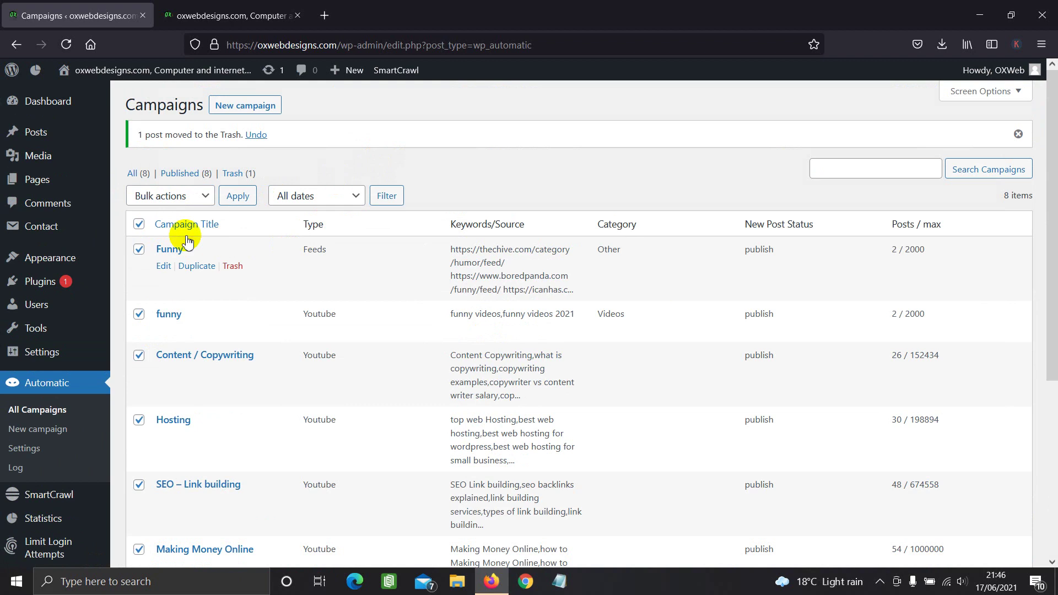
pyautogui.click(139, 223)
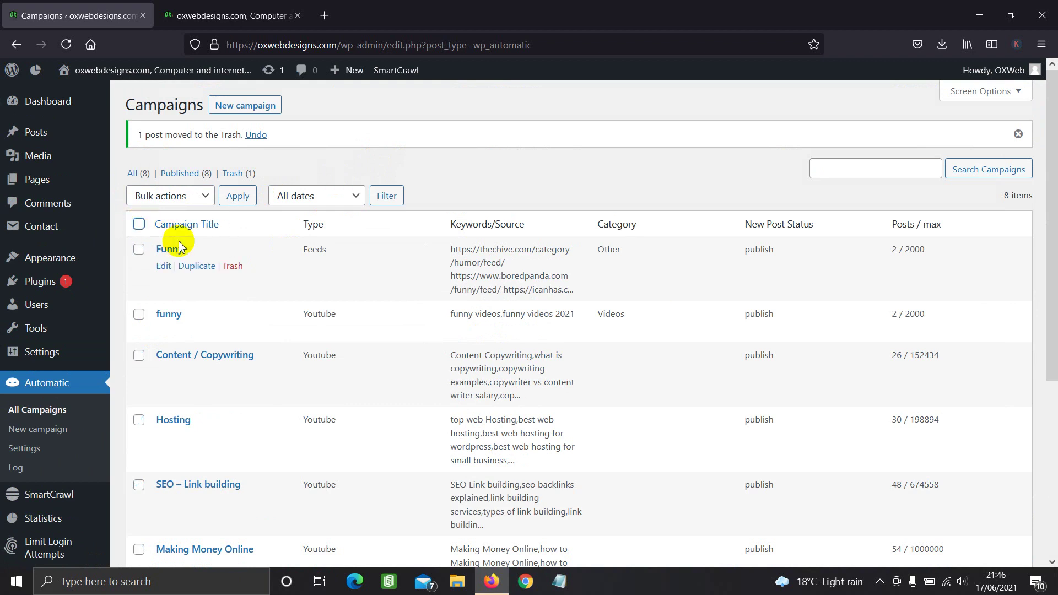
# Step: Select every campaign in the list again and view the available bulk actions without choosing one
pyautogui.scroll(-2, 172, 246)
pyautogui.scroll(1, 181, 247)
pyautogui.scroll(1, 181, 246)
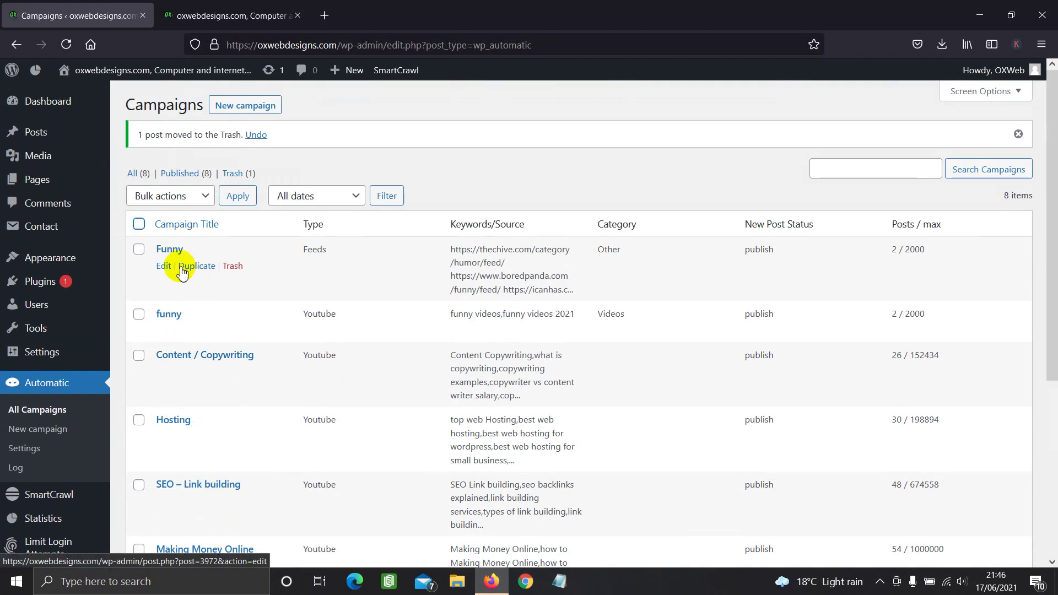
pyautogui.click(139, 224)
pyautogui.click(165, 198)
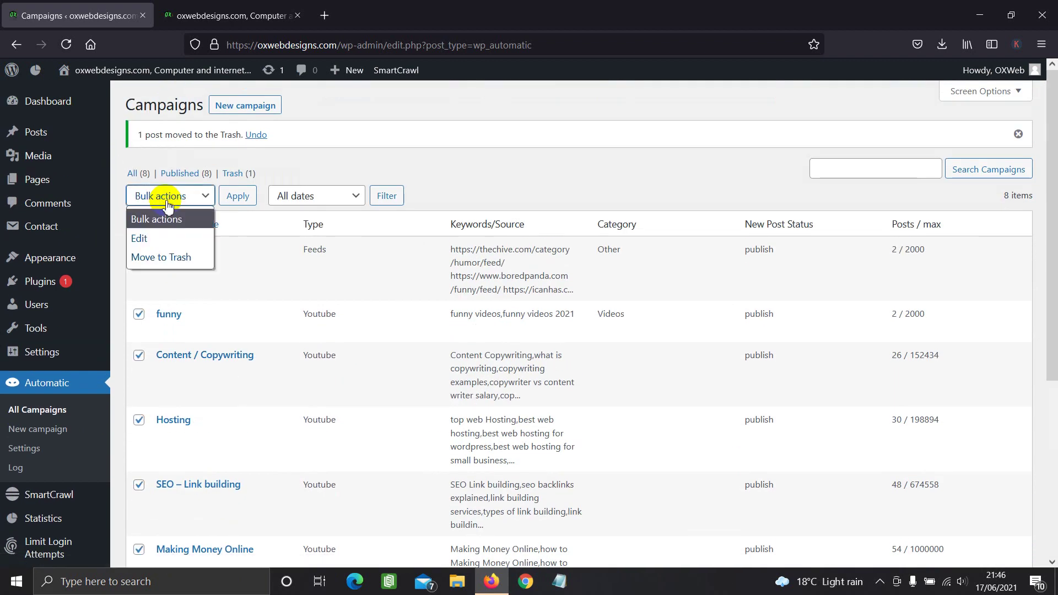
pyautogui.click(378, 142)
pyautogui.scroll(-4, 177, 356)
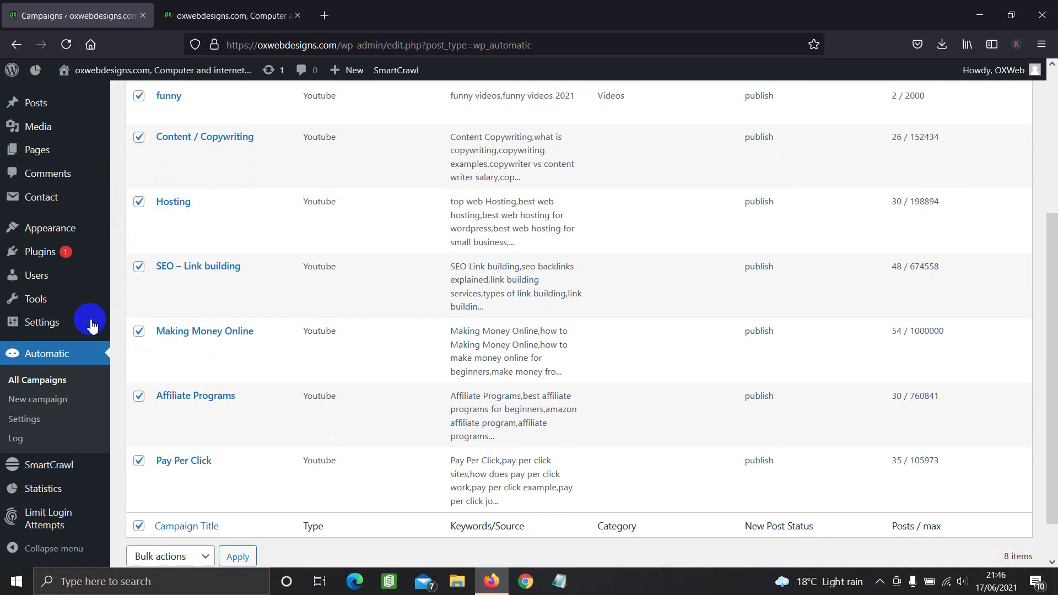
# Step: Open the installed plugins list and examine the Wordpress Automatic Plugin entry and its update notice
pyautogui.click(115, 256)
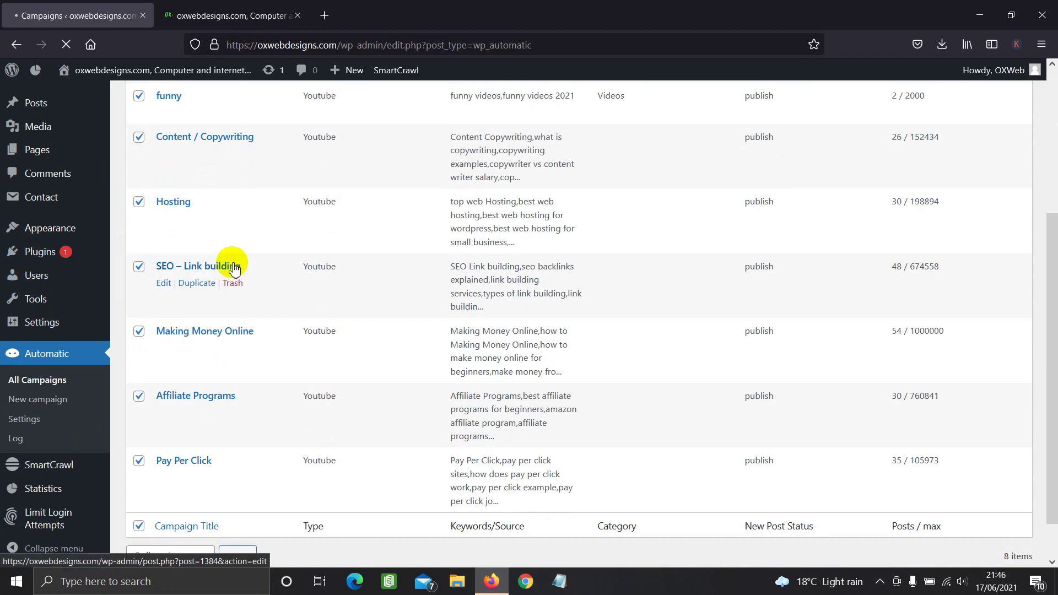
pyautogui.scroll(-8, 230, 297)
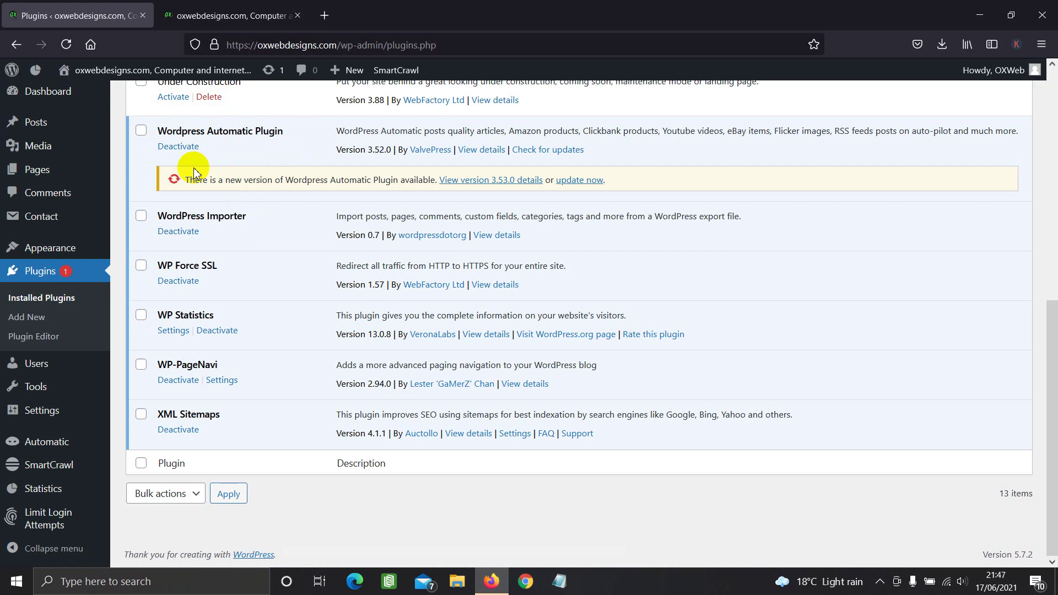
pyautogui.scroll(8, 201, 272)
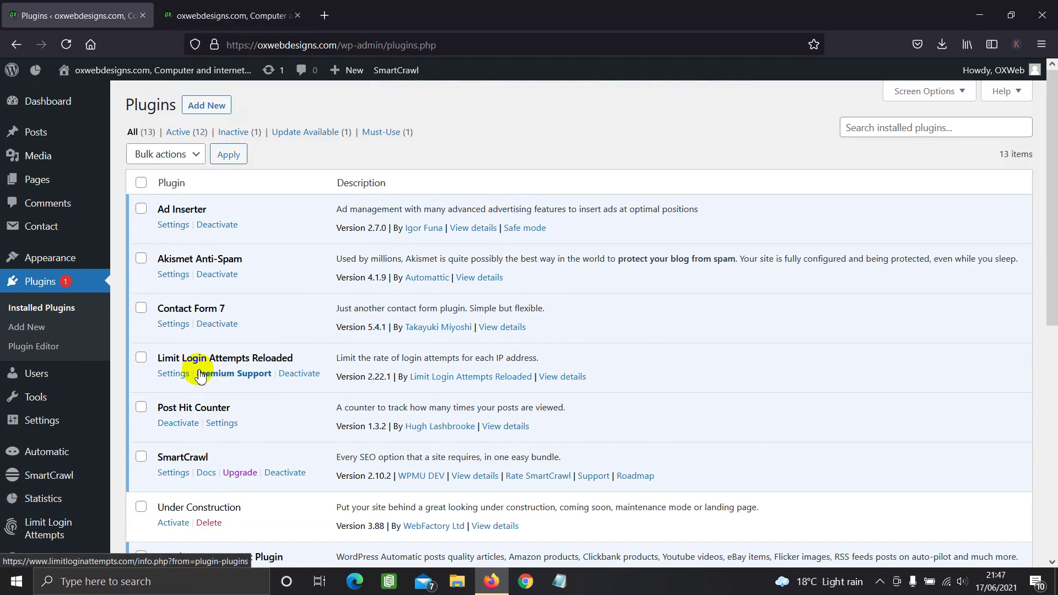